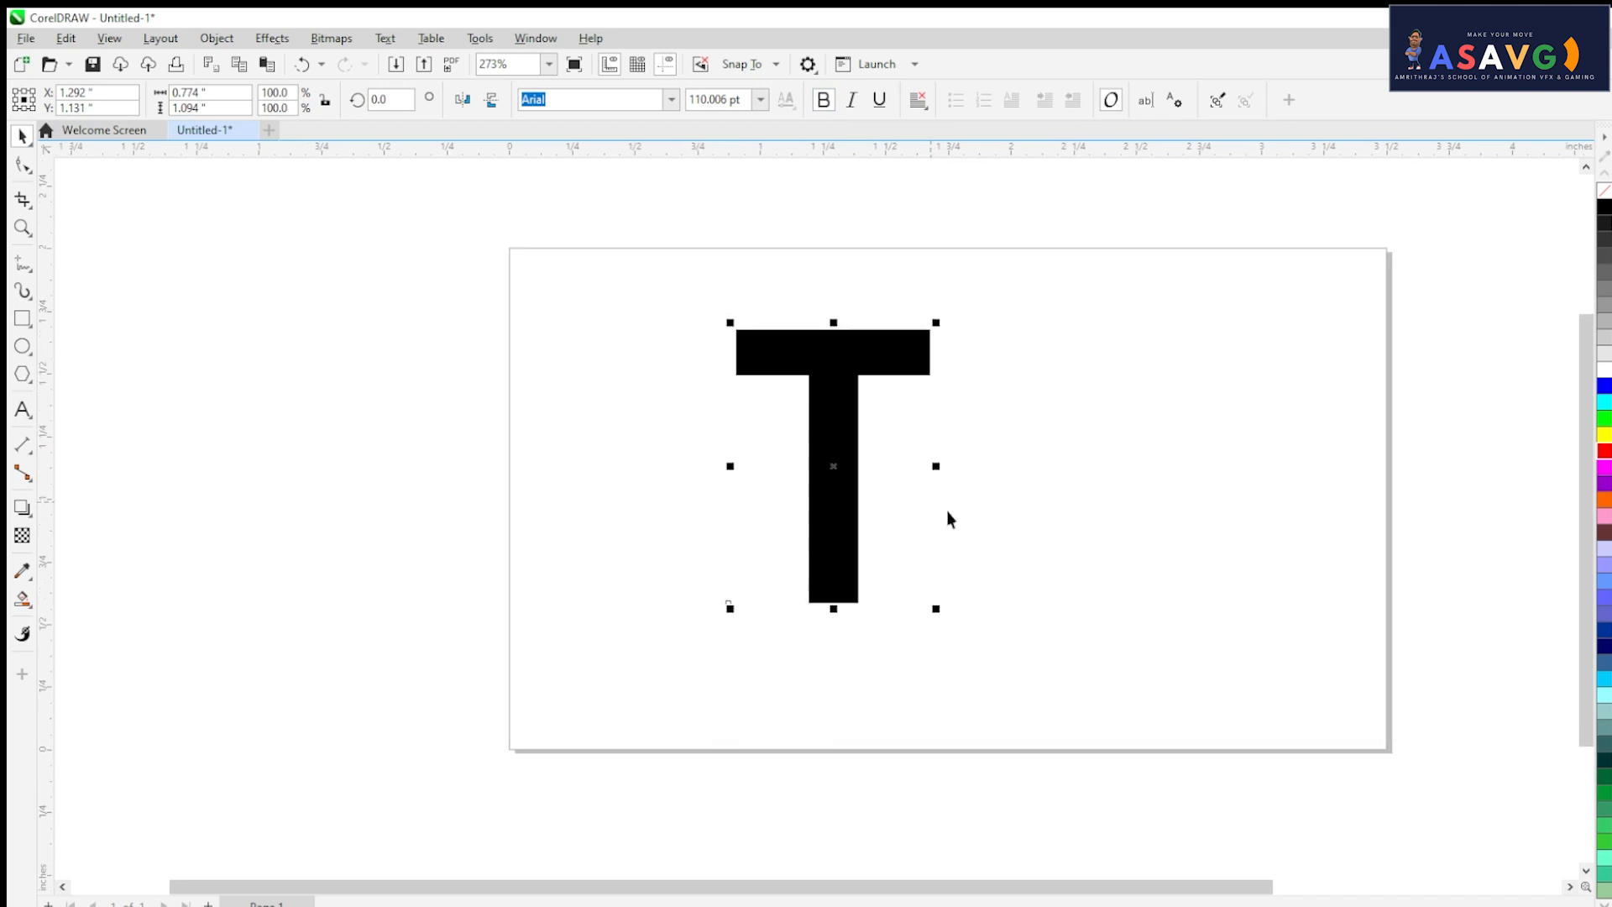
- Move the letter T to the page's left edge and add a 24 pt Arial letter S as separate text beside it
{"action": "mouse_move", "coordinate": [850, 429]}
{"action": "left_mouse_down"}
{"action": "mouse_move", "coordinate": [834, 436]}
{"action": "mouse_move", "coordinate": [865, 438]}
{"action": "left_mouse_up"}
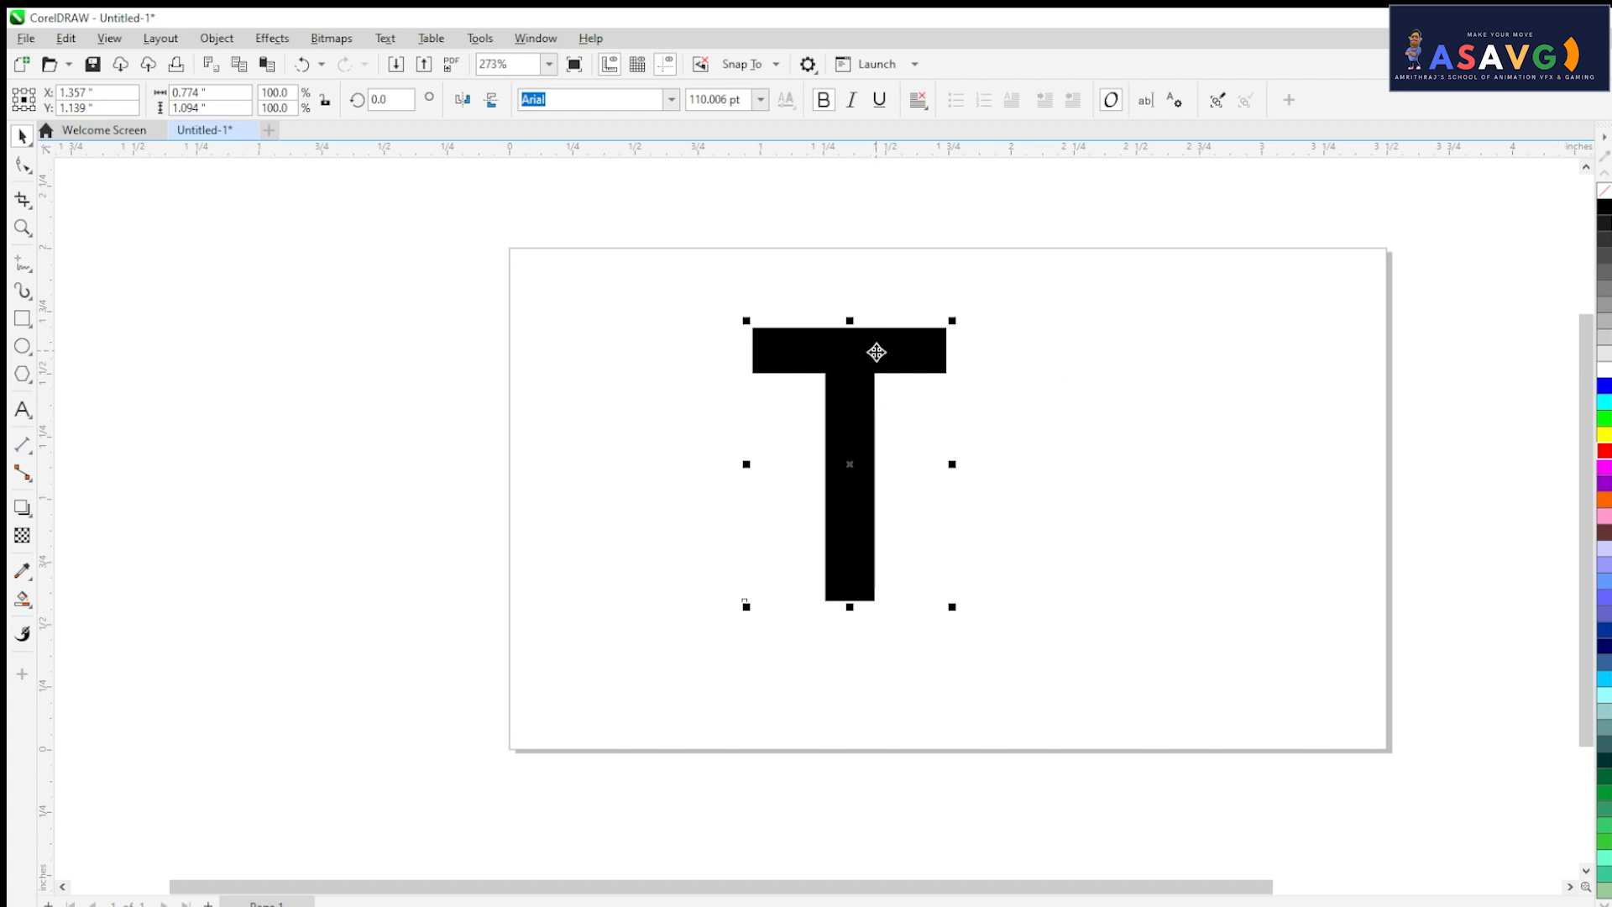
{"action": "left_click_drag", "start_coordinate": [874, 349], "coordinate": [630, 351]}
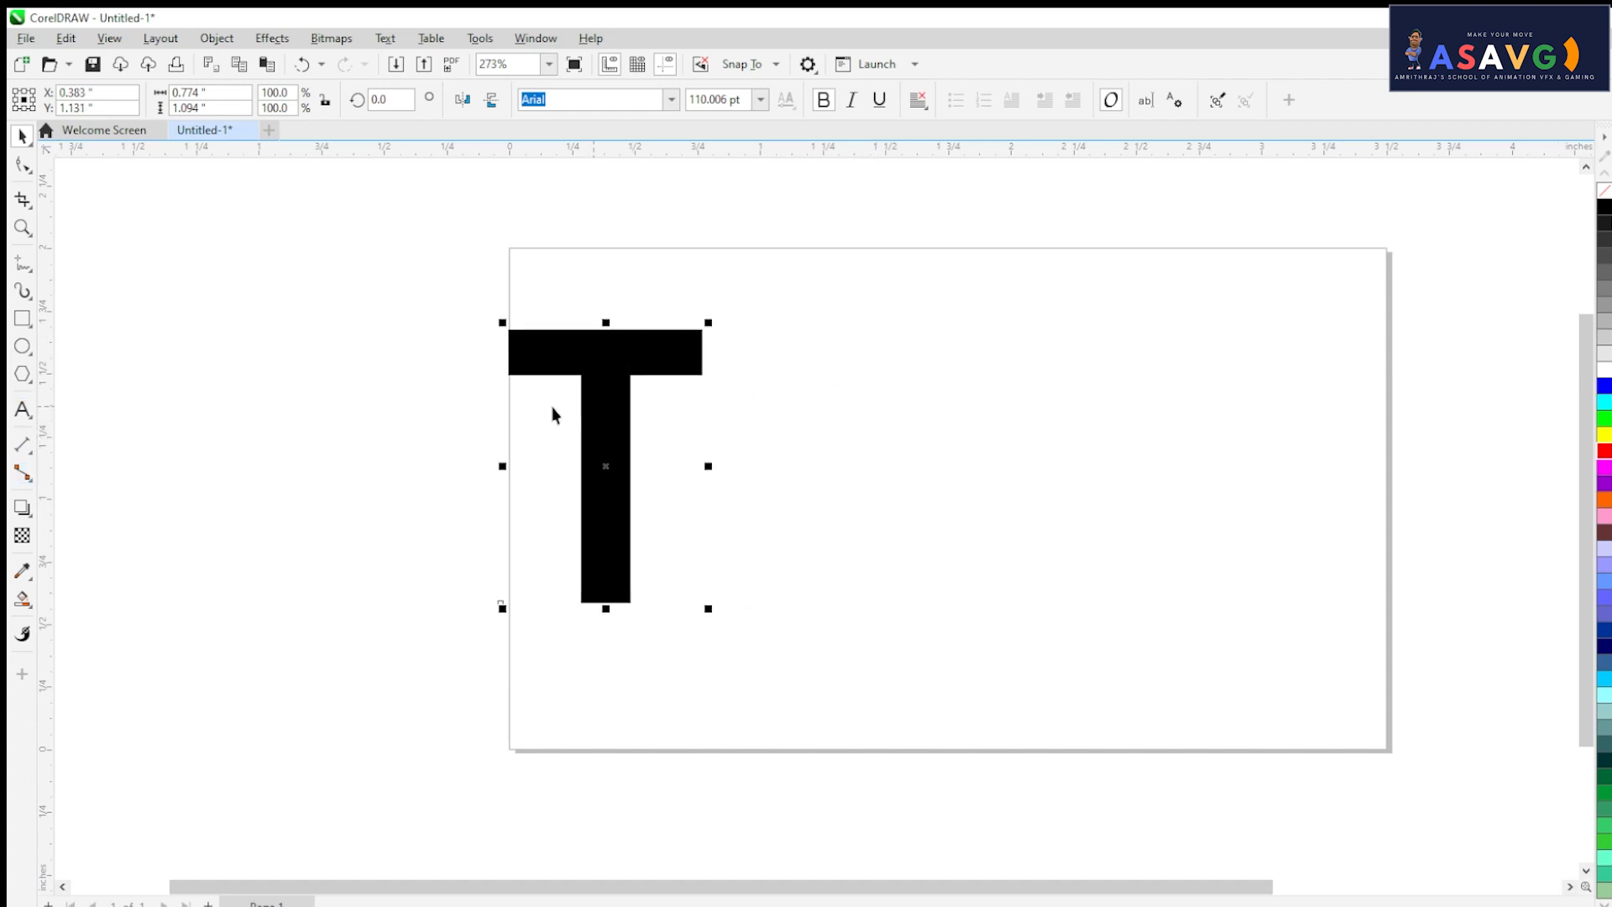
{"action": "left_click", "coordinate": [23, 409]}
{"action": "left_click", "coordinate": [984, 444]}
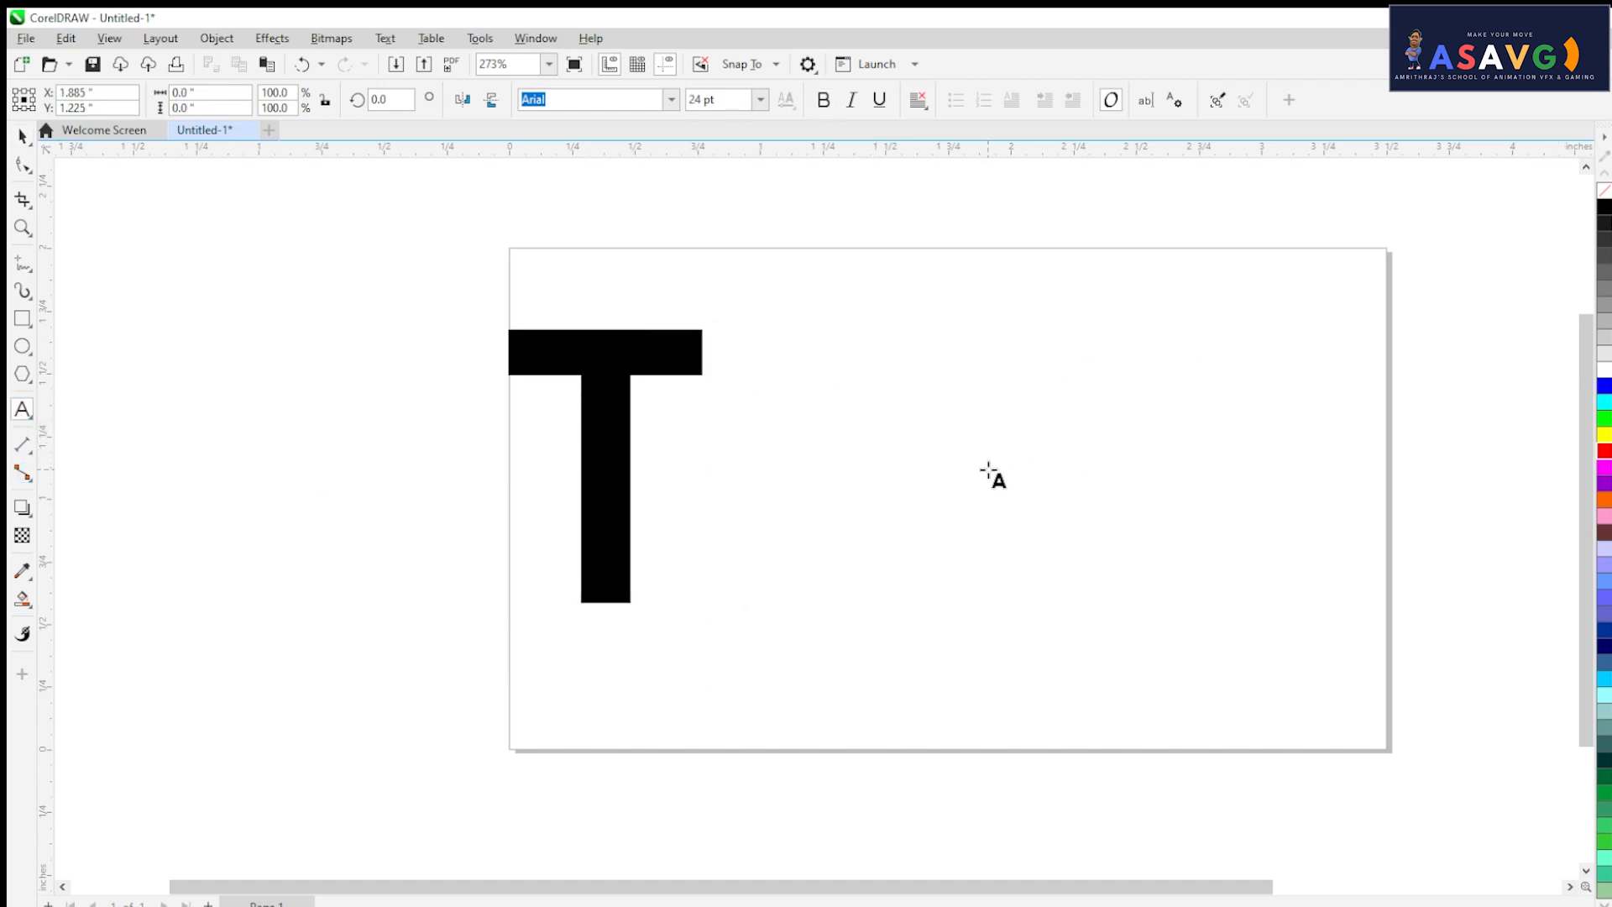
{"action": "left_click", "coordinate": [728, 471]}
{"action": "type", "text": "S"}
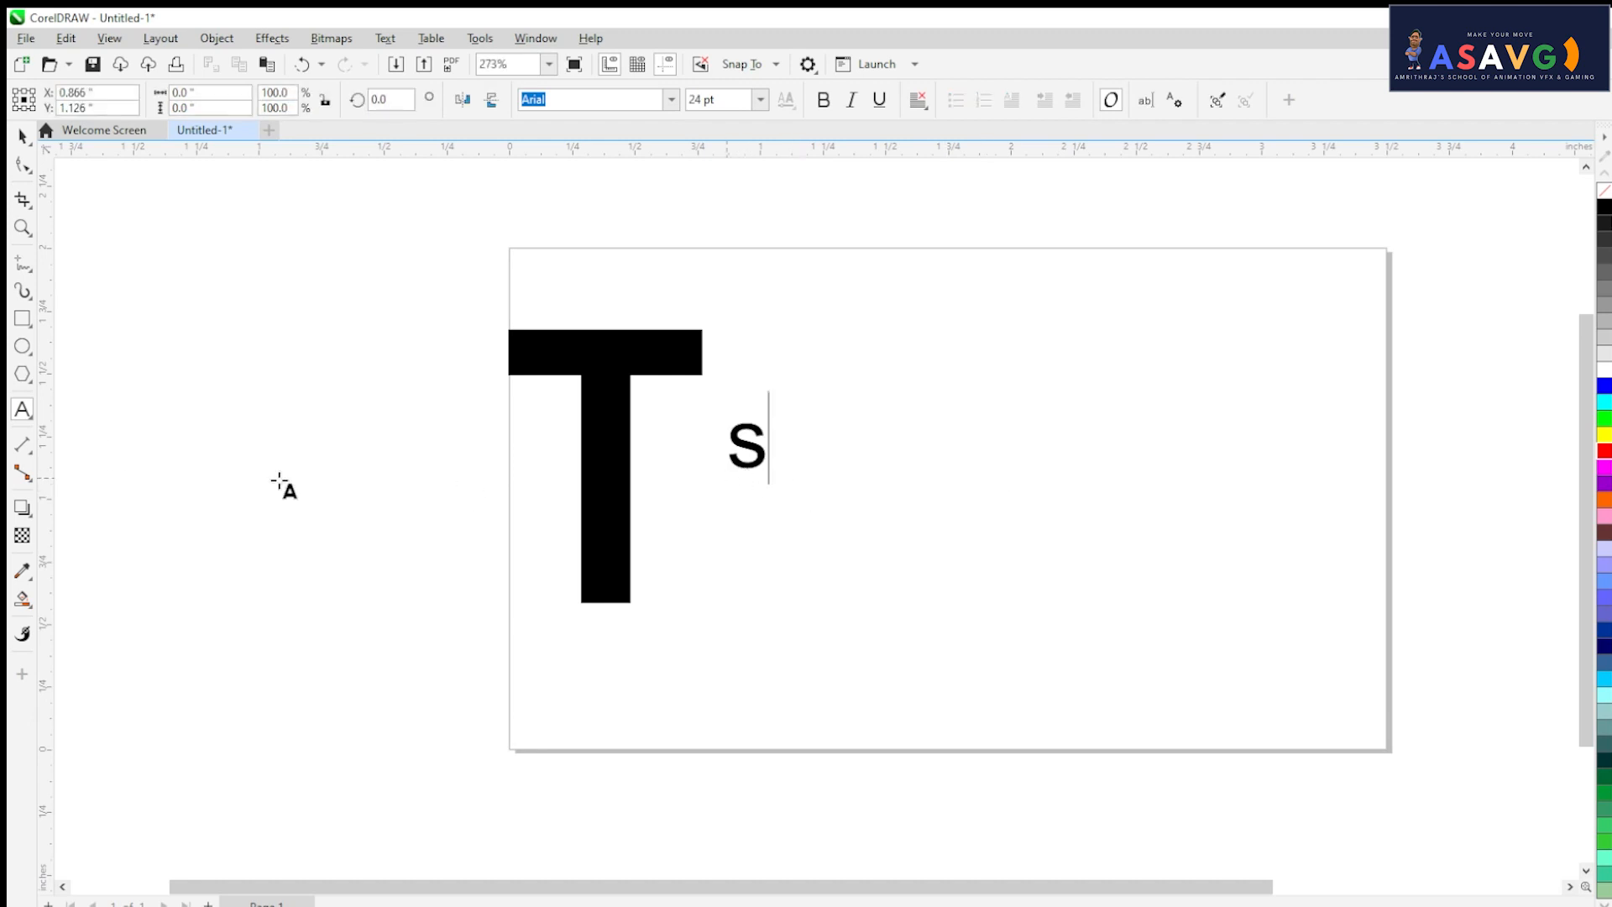
{"action": "key", "text": "ctrl+space"}
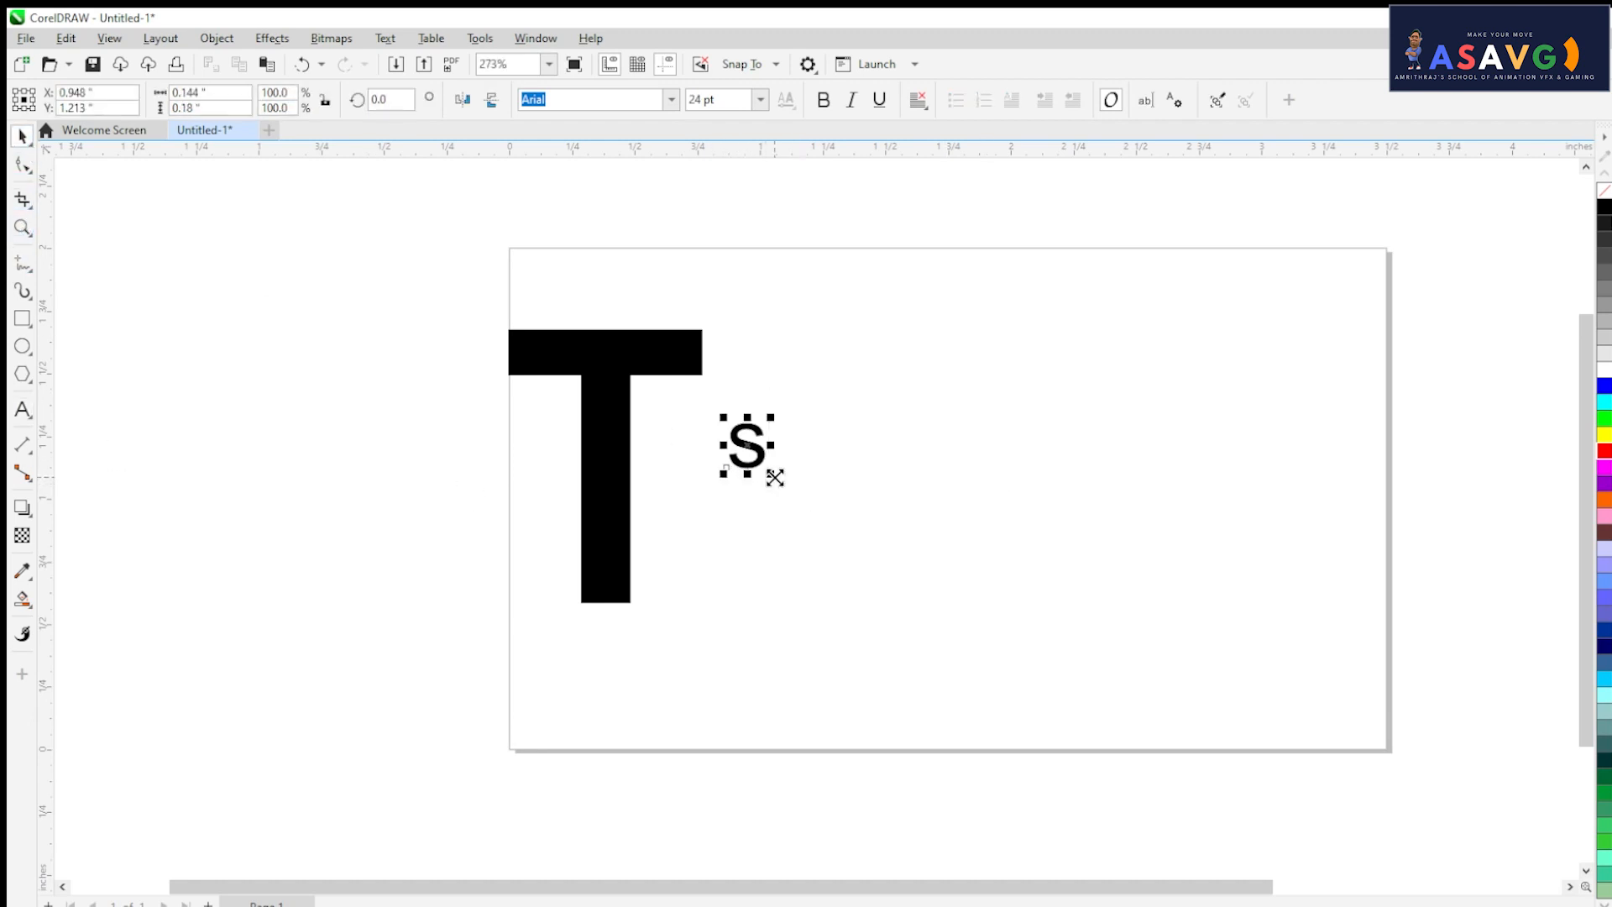
- Enlarge the S to about 139 pt, place the T to its right and enlarge the T to about 175 pt
{"action": "left_click_drag", "start_coordinate": [773, 475], "coordinate": [852, 582]}
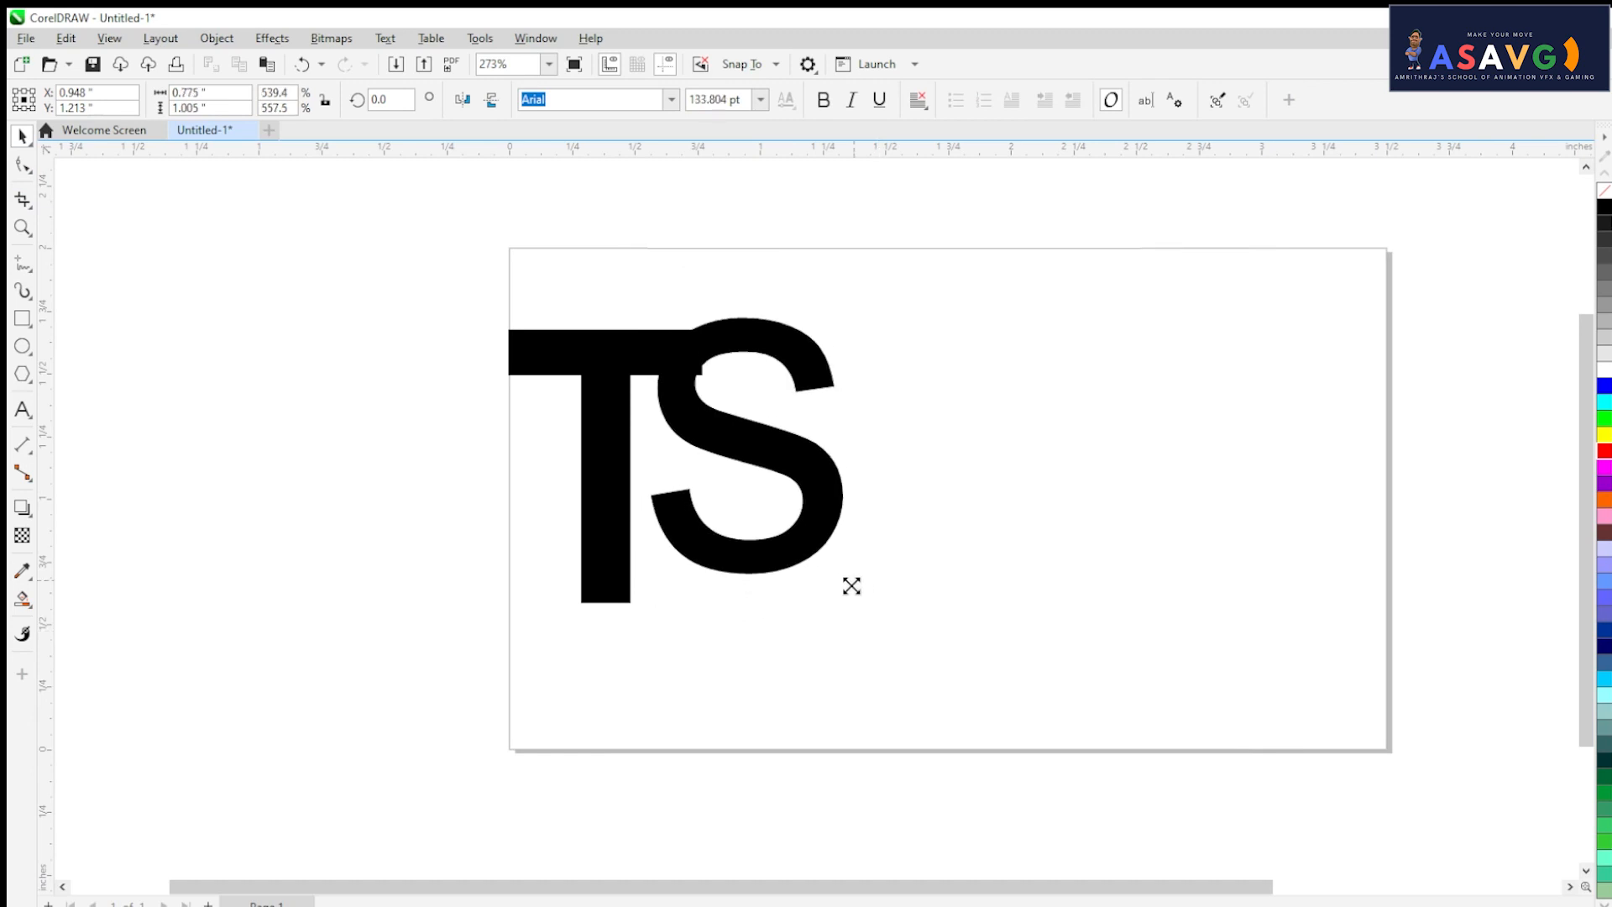
{"action": "left_click_drag", "start_coordinate": [619, 417], "coordinate": [986, 372]}
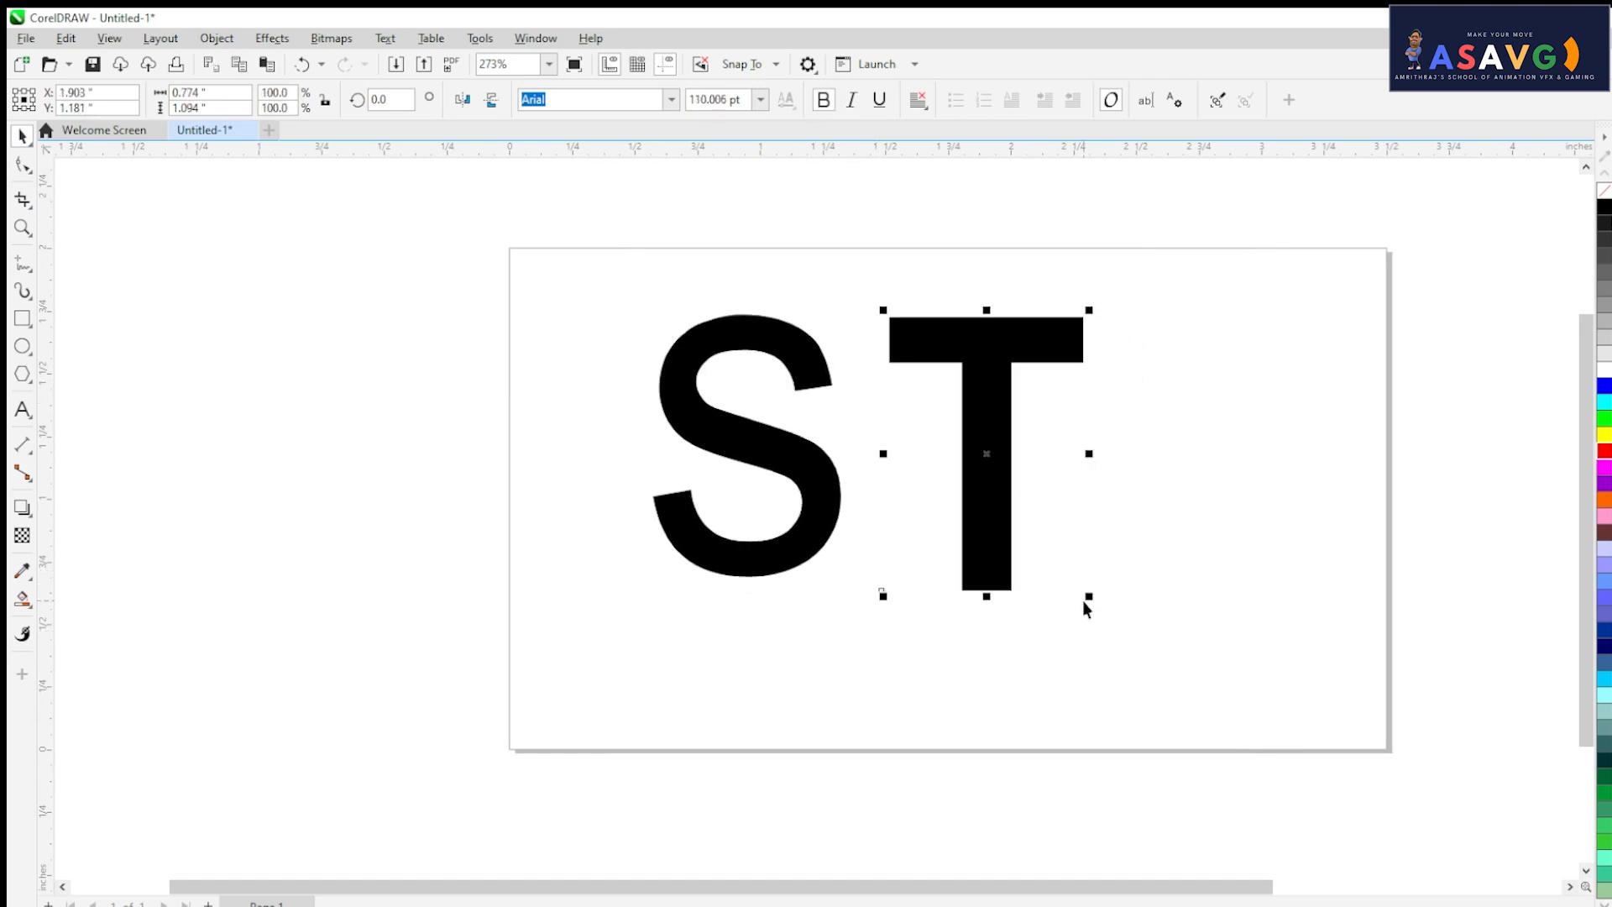
{"action": "left_click_drag", "start_coordinate": [1087, 595], "coordinate": [1119, 676]}
- Overlay the S on the T's stem in the page's left half and enlarge it to nearly the crossbar's width
{"action": "left_click_drag", "start_coordinate": [810, 509], "coordinate": [1058, 536]}
{"action": "left_click_drag", "start_coordinate": [760, 225], "coordinate": [1277, 734]}
{"action": "left_click_drag", "start_coordinate": [972, 467], "coordinate": [853, 538]}
{"action": "left_click", "coordinate": [853, 533]}
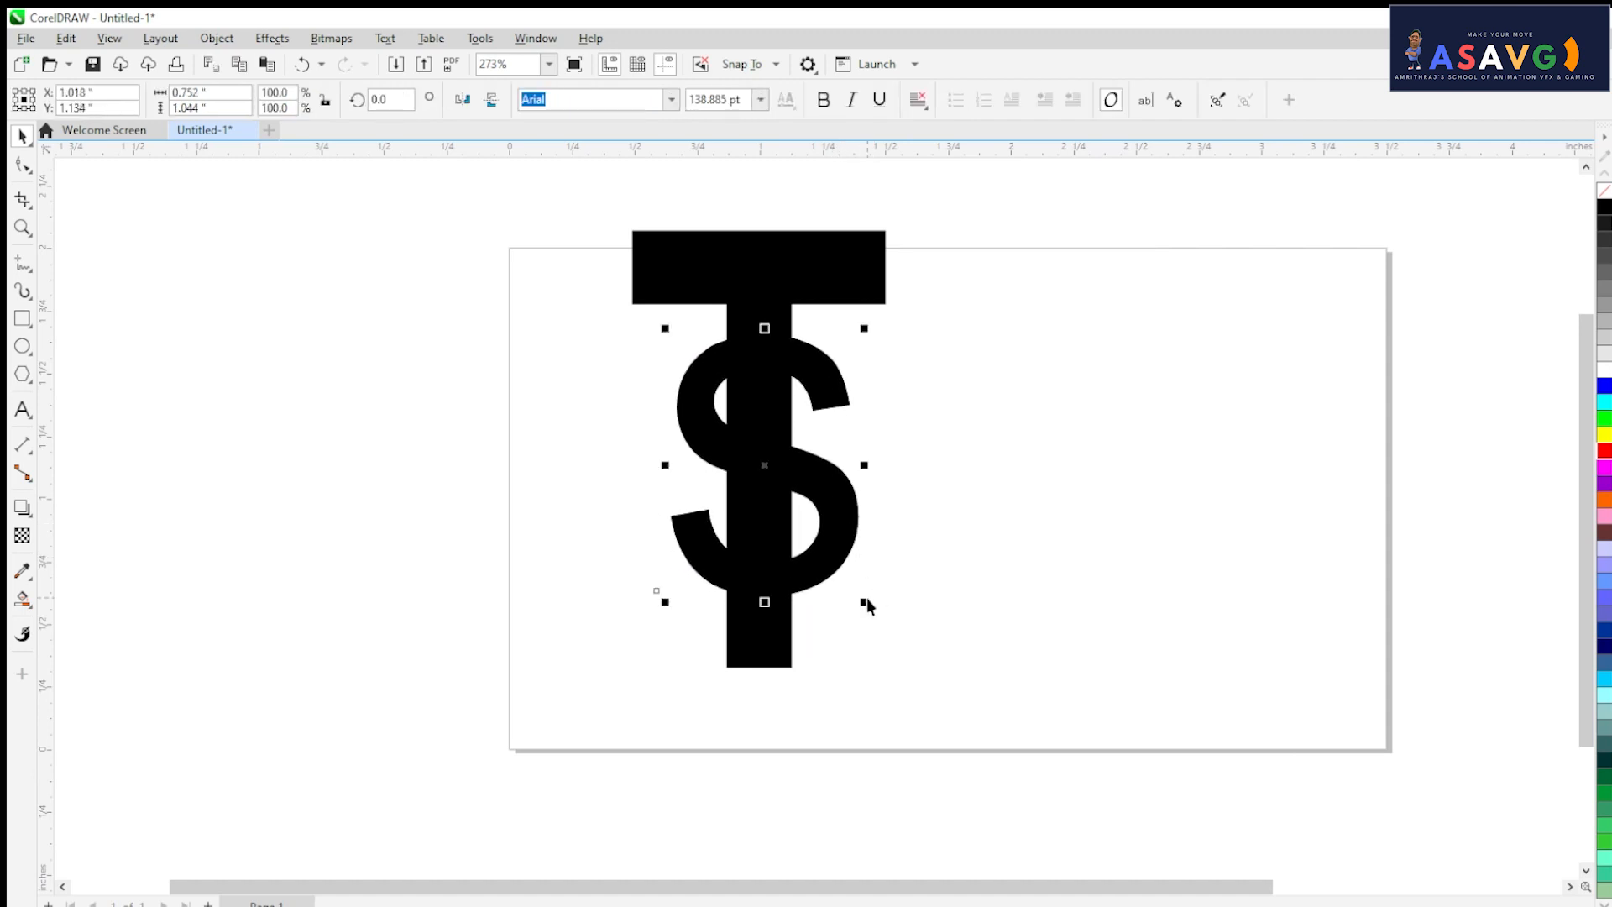
{"action": "left_click_drag", "start_coordinate": [866, 601], "coordinate": [888, 617]}
{"action": "left_click", "coordinate": [971, 436]}
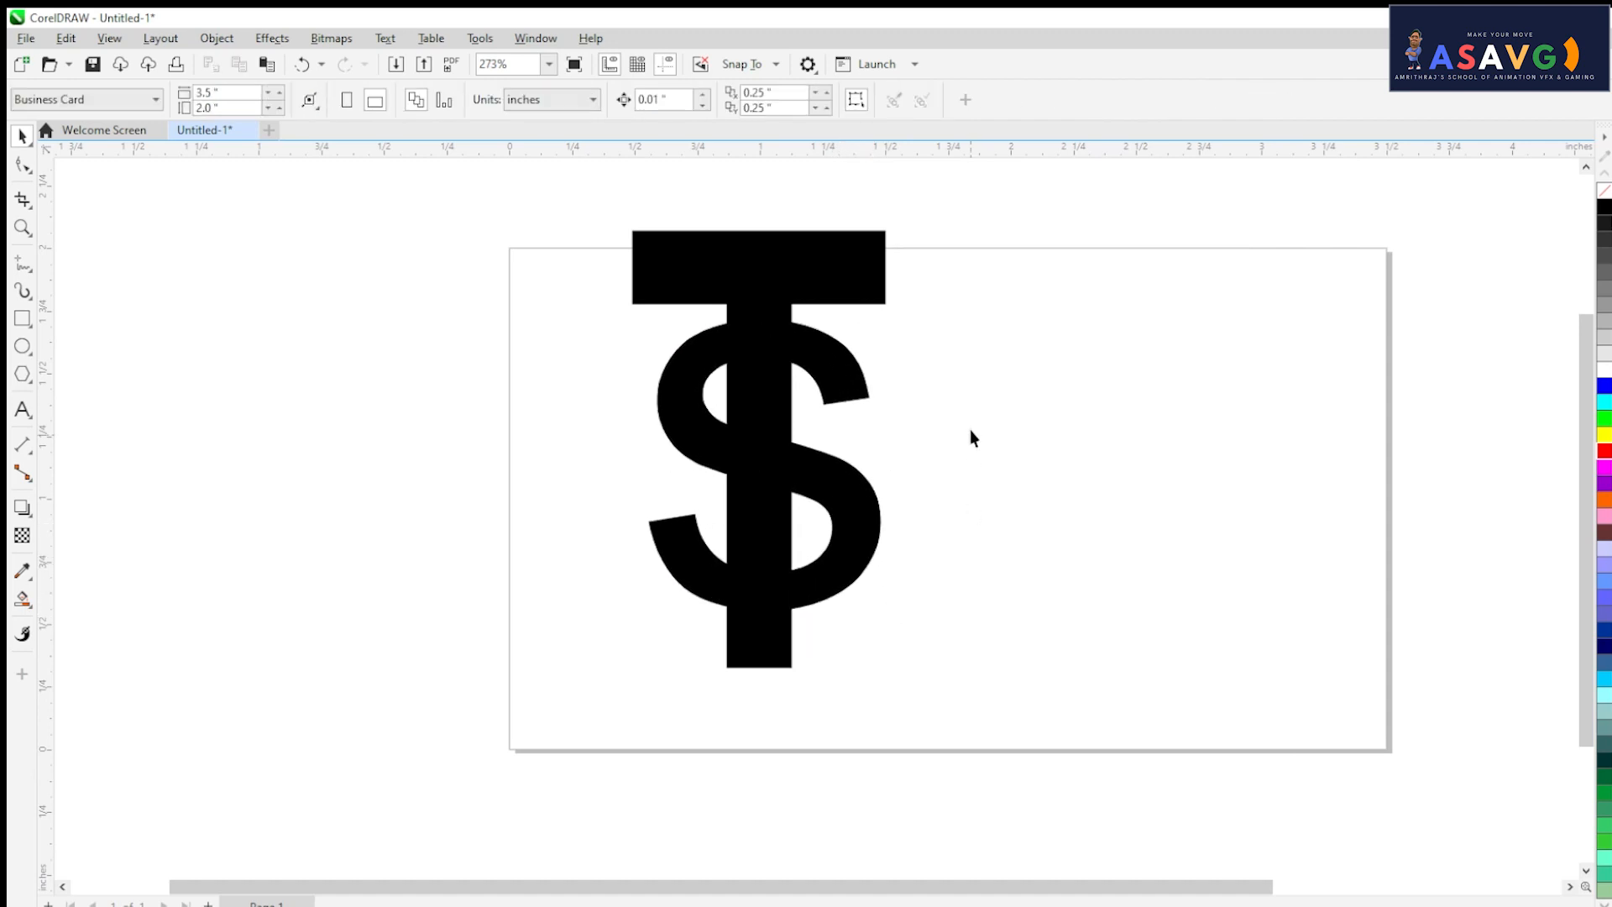
- Convert both the T and the S from text to curves
{"action": "left_click", "coordinate": [804, 292]}
{"action": "left_click", "coordinate": [1018, 407]}
{"action": "left_click", "coordinate": [774, 288]}
{"action": "left_click_drag", "start_coordinate": [478, 205], "coordinate": [1167, 834]}
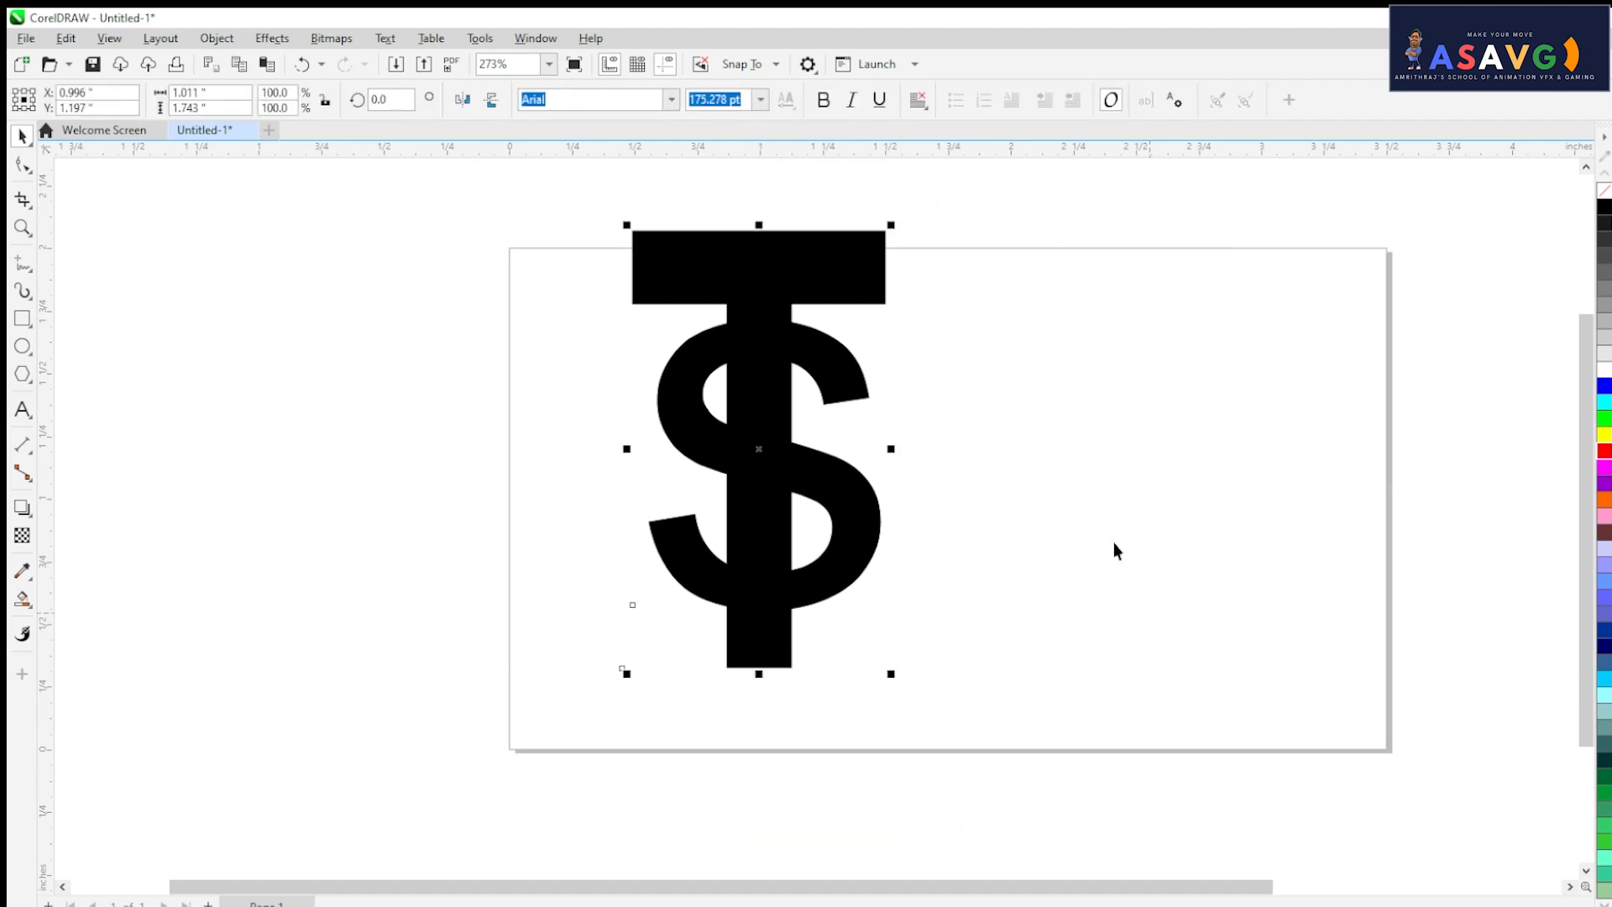
{"action": "right_click", "coordinate": [768, 290]}
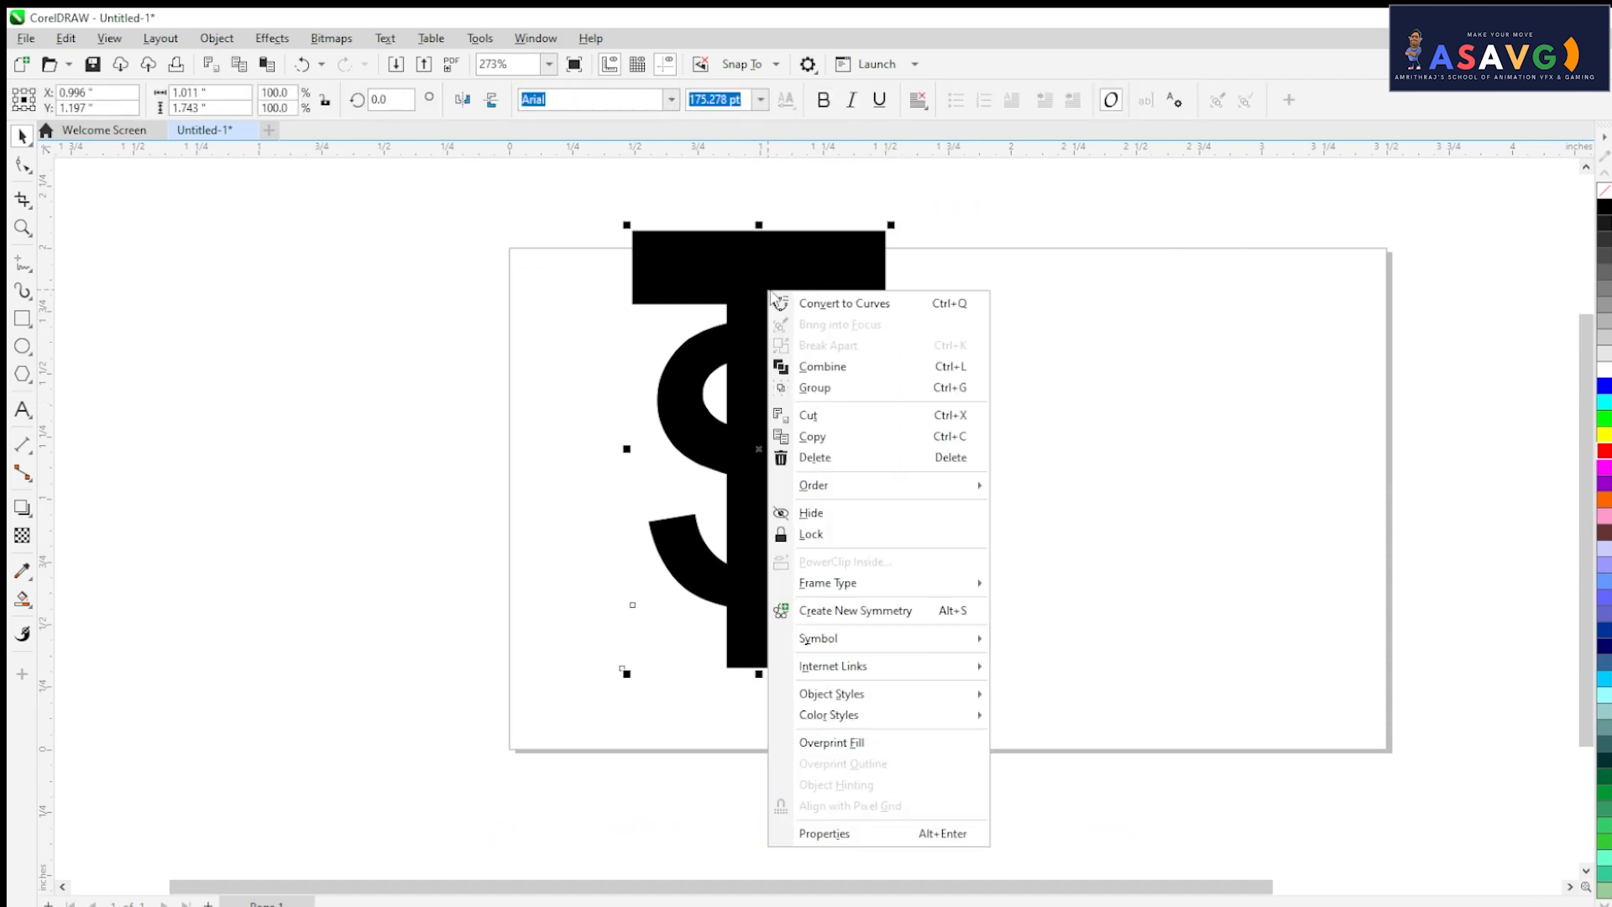
{"action": "left_click", "coordinate": [849, 304]}
- Try a red outline and a black outline on the T
{"action": "left_click", "coordinate": [928, 367]}
{"action": "left_click", "coordinate": [806, 270]}
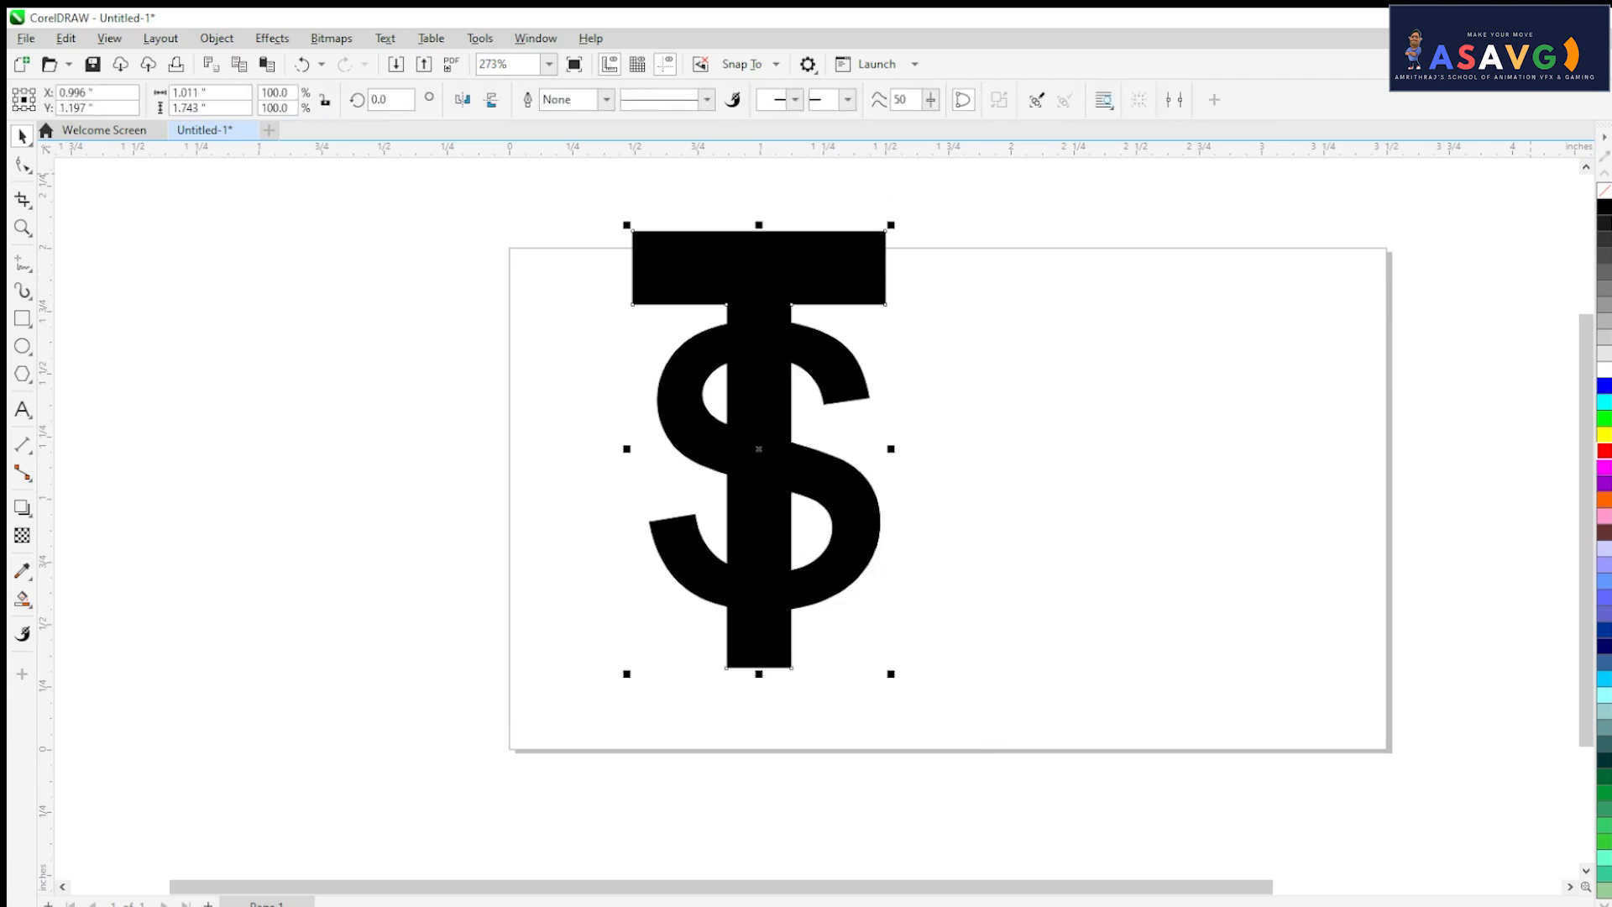
{"action": "right_click", "coordinate": [1595, 134]}
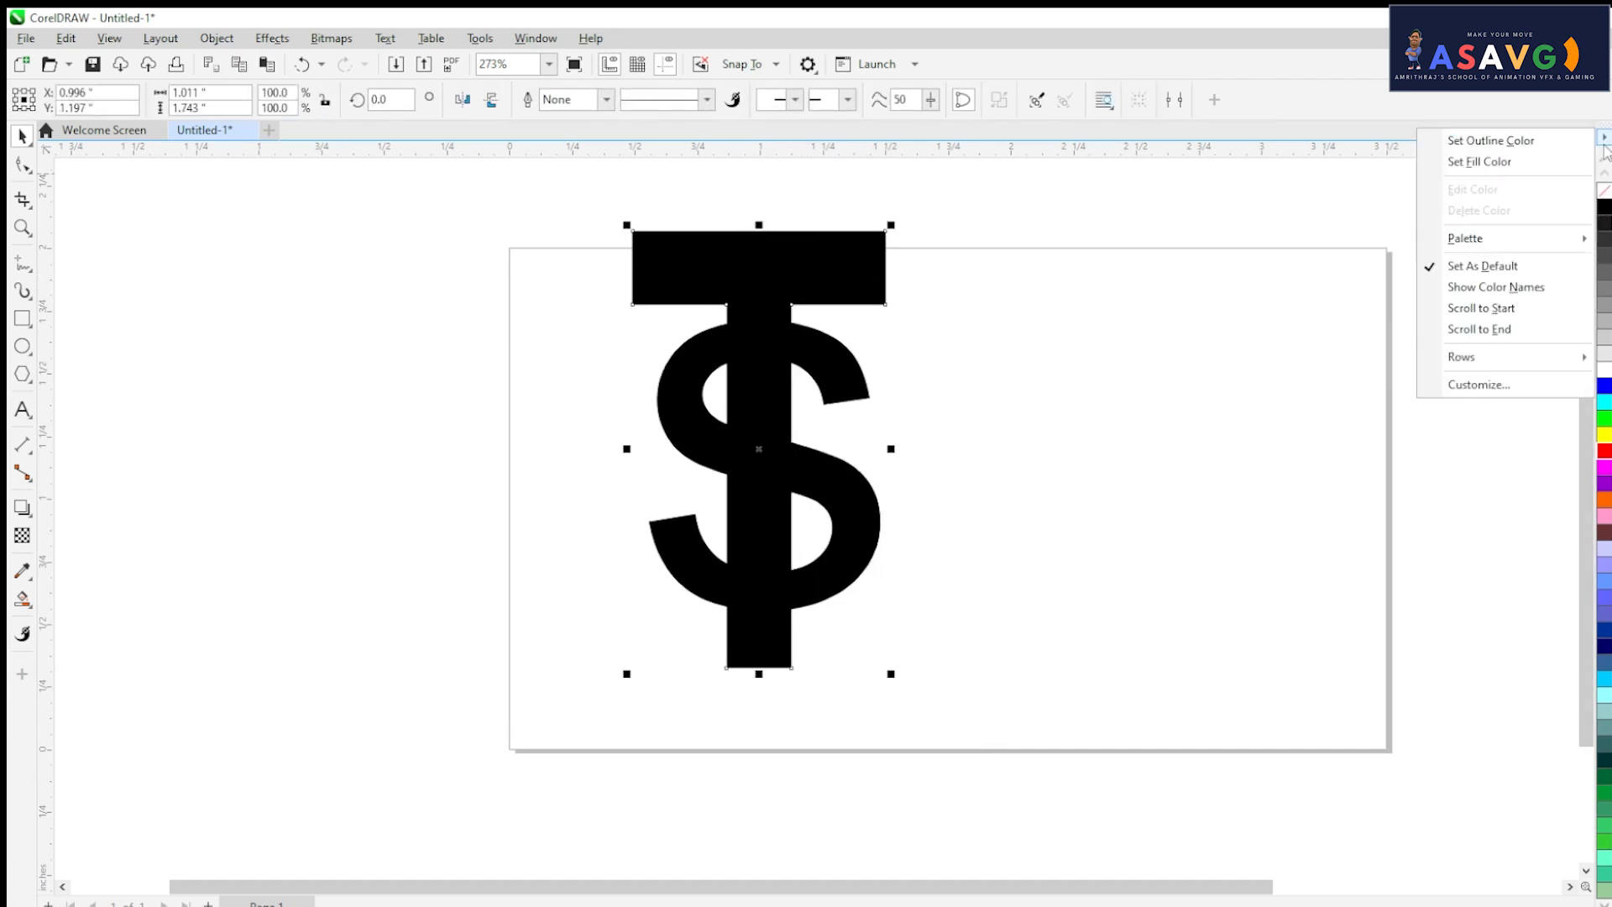
{"action": "left_click", "coordinate": [1534, 141]}
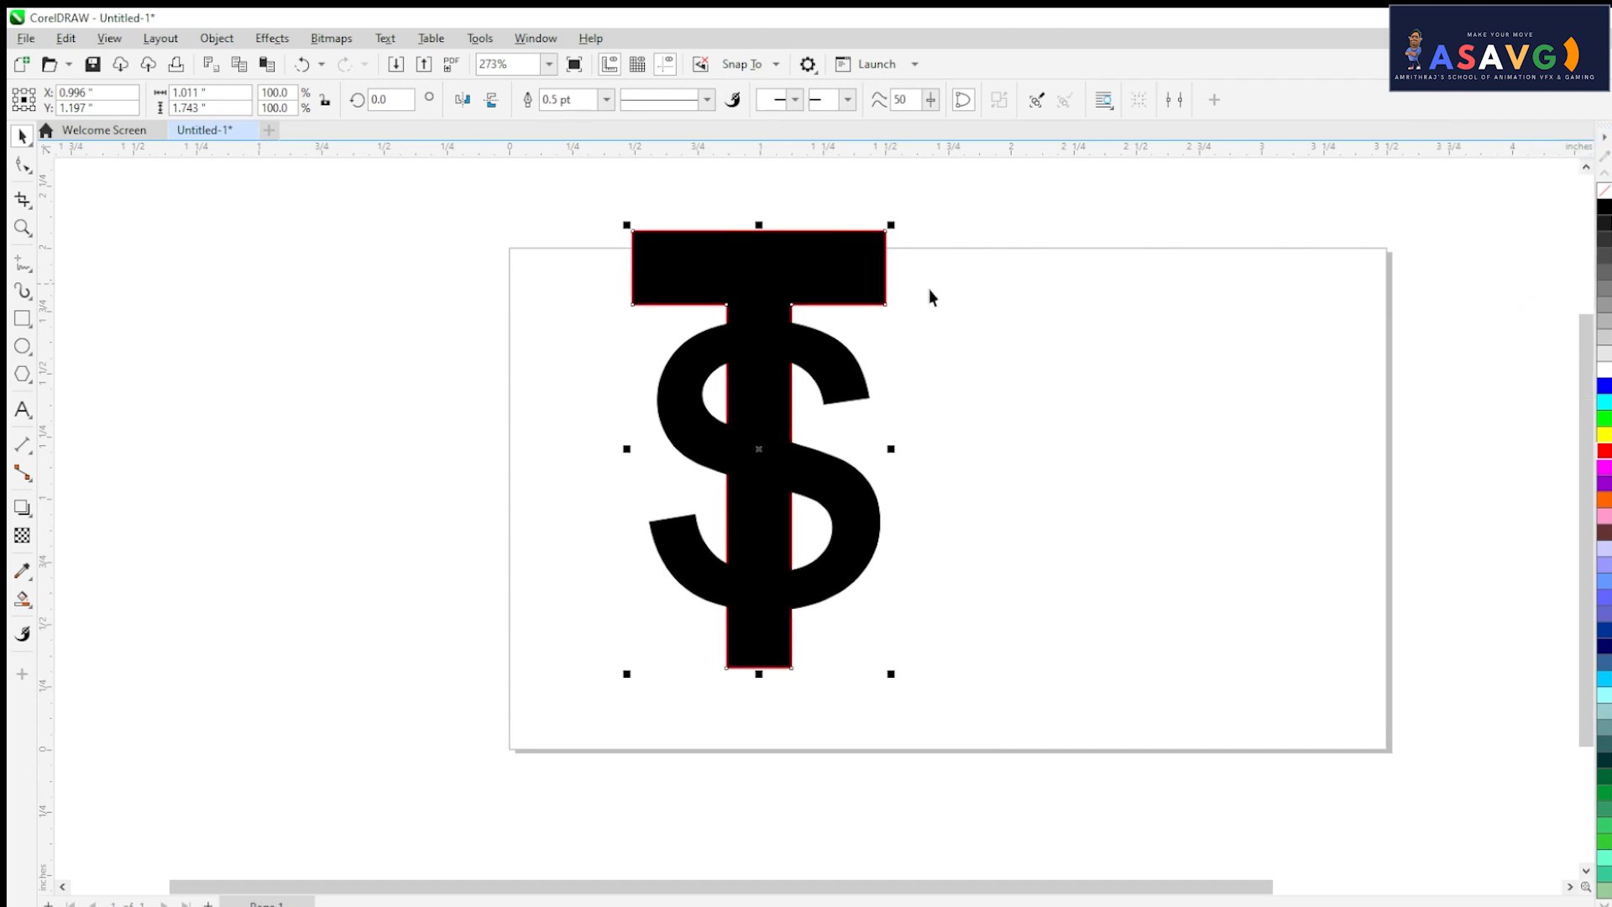
{"action": "right_click", "coordinate": [1602, 139]}
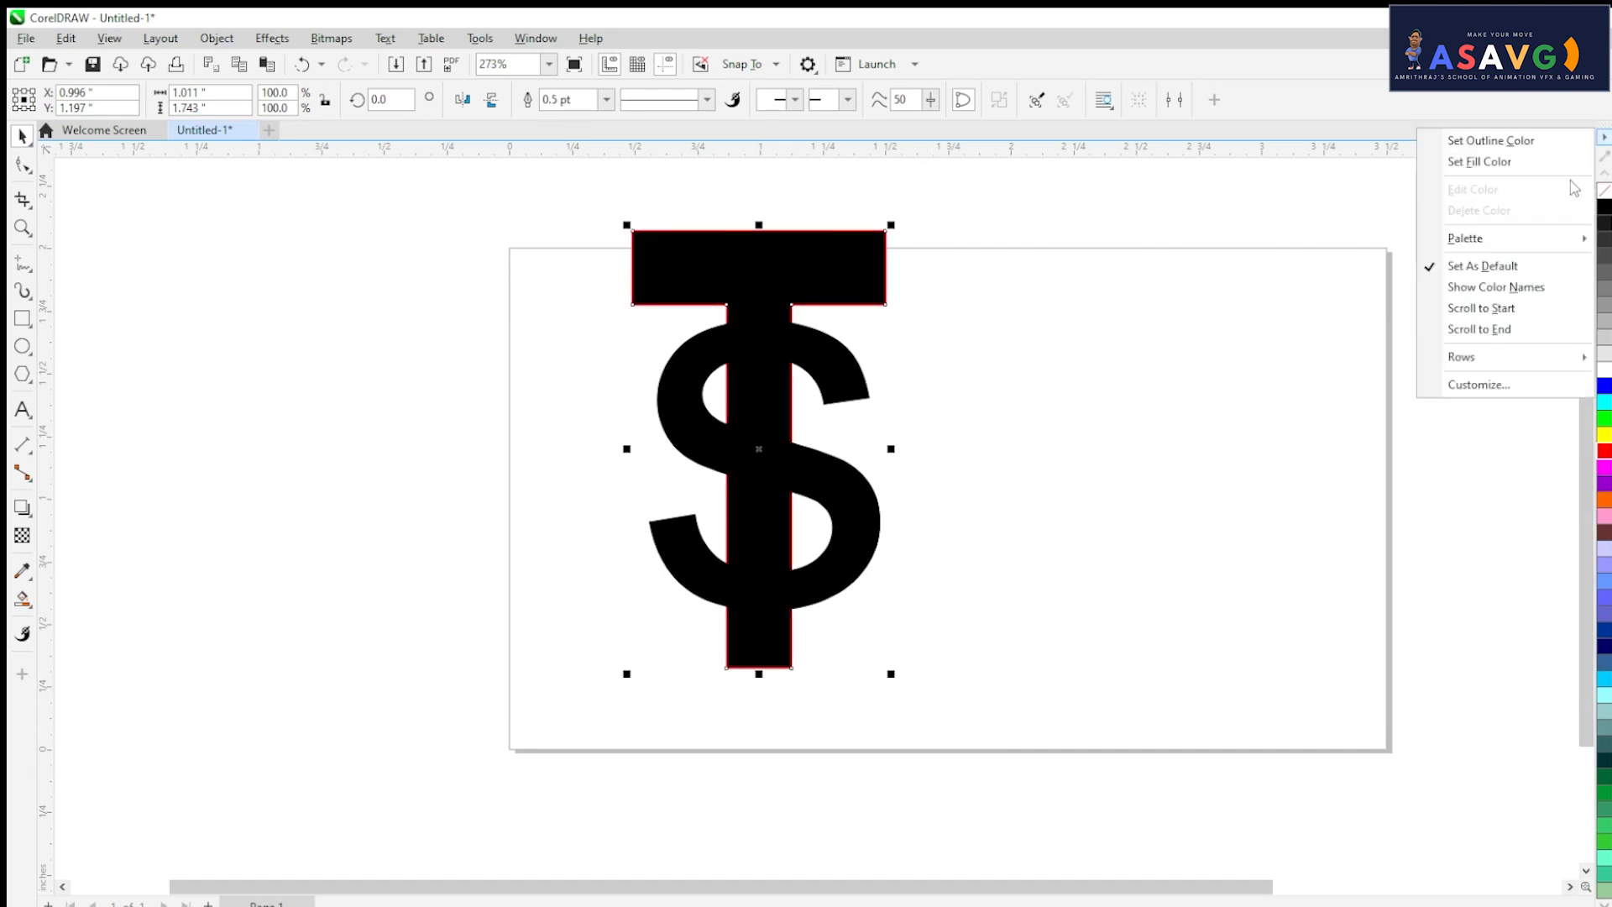
{"action": "left_click", "coordinate": [1522, 163]}
{"action": "right_click", "coordinate": [1604, 210]}
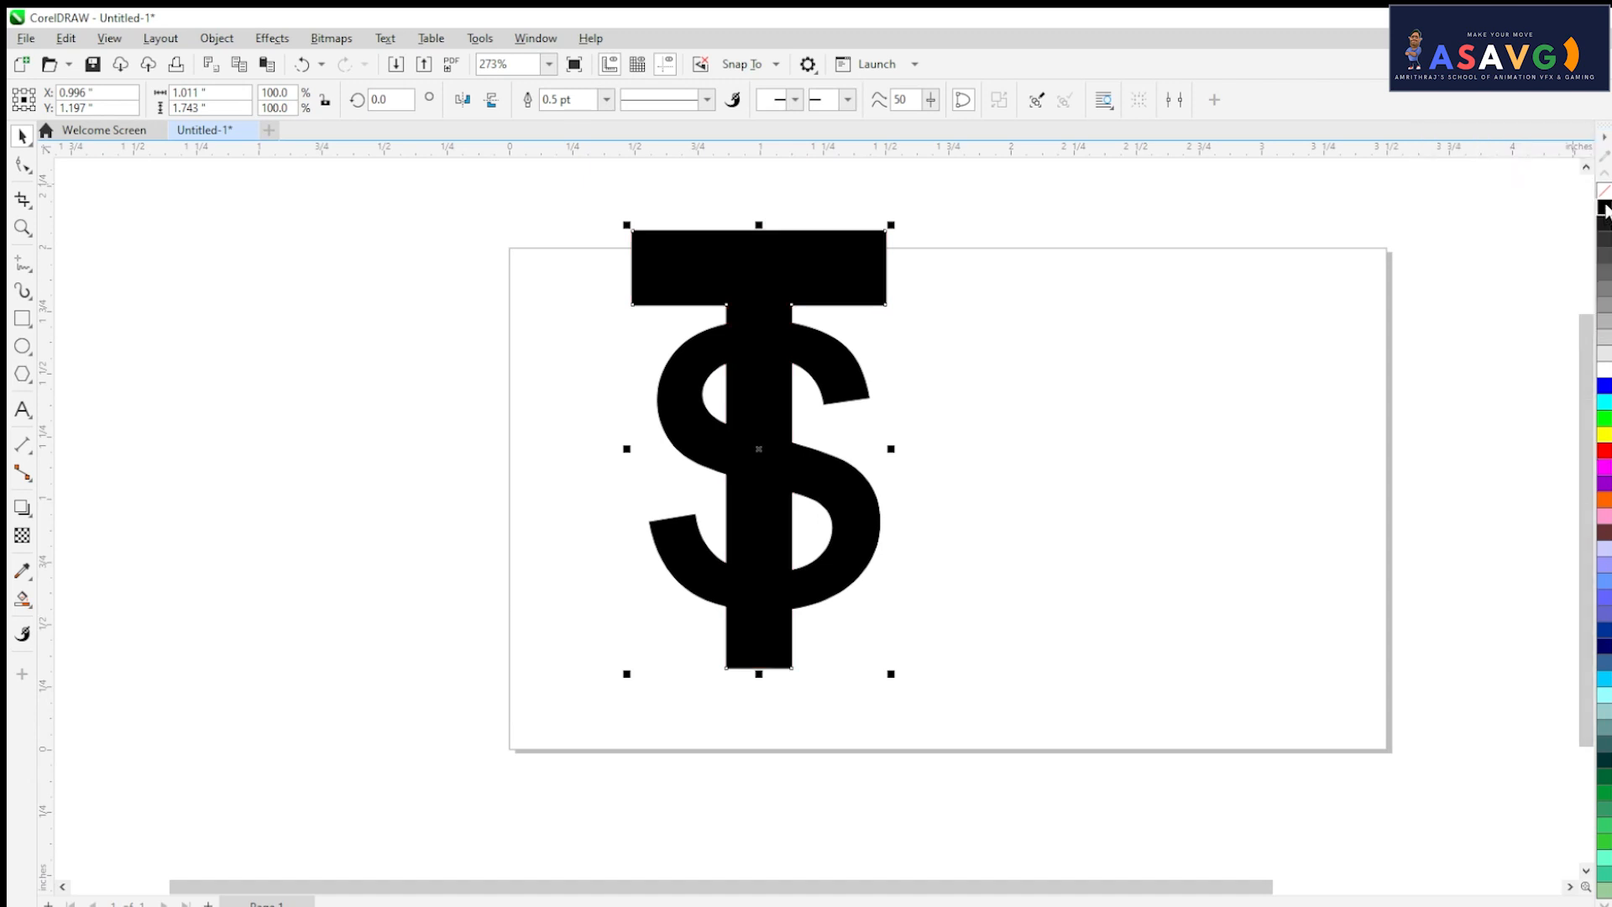
- Try the T with no outline and no fill, and undo the fill removal
{"action": "left_click", "coordinate": [1604, 137]}
{"action": "left_click", "coordinate": [1144, 405]}
{"action": "left_click", "coordinate": [746, 283]}
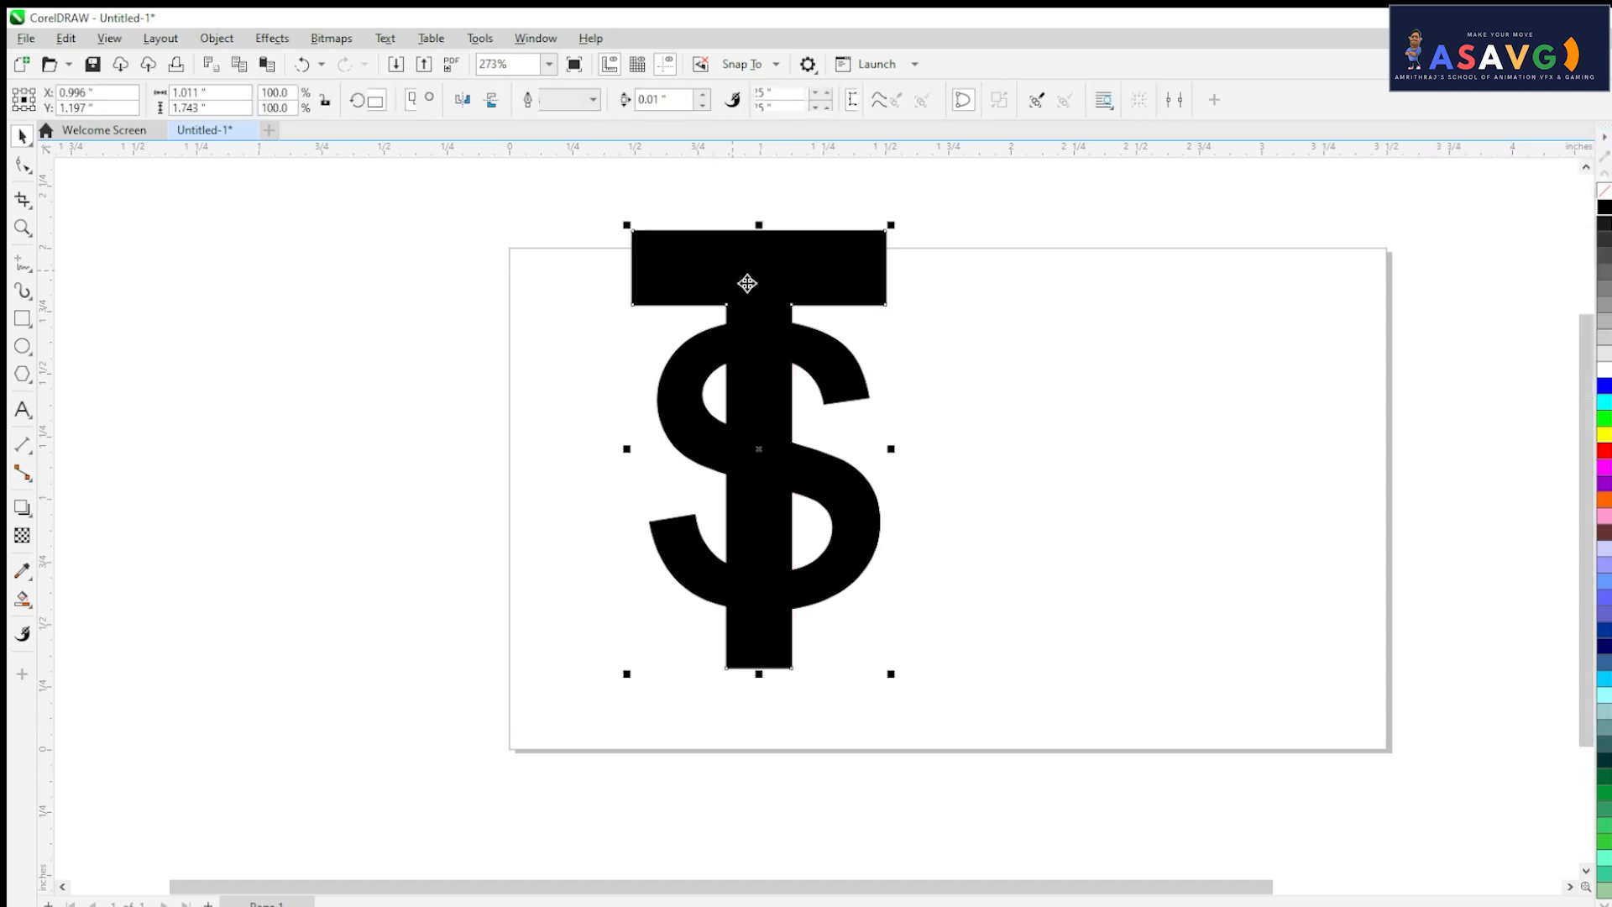
{"action": "right_click", "coordinate": [1604, 203]}
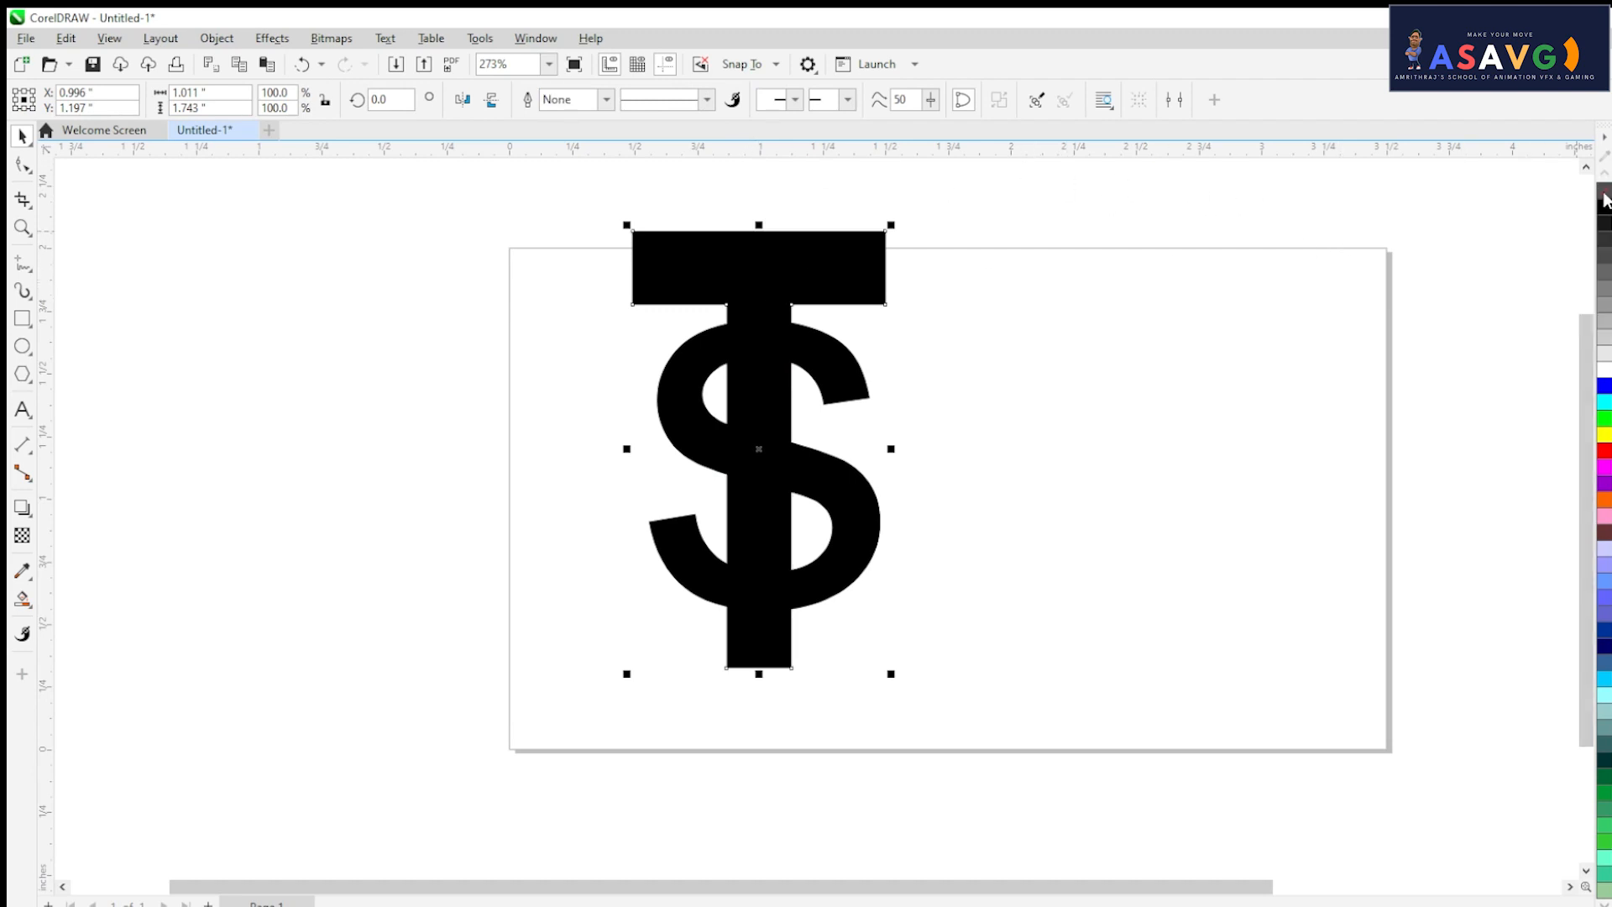
{"action": "left_click", "coordinate": [1604, 192]}
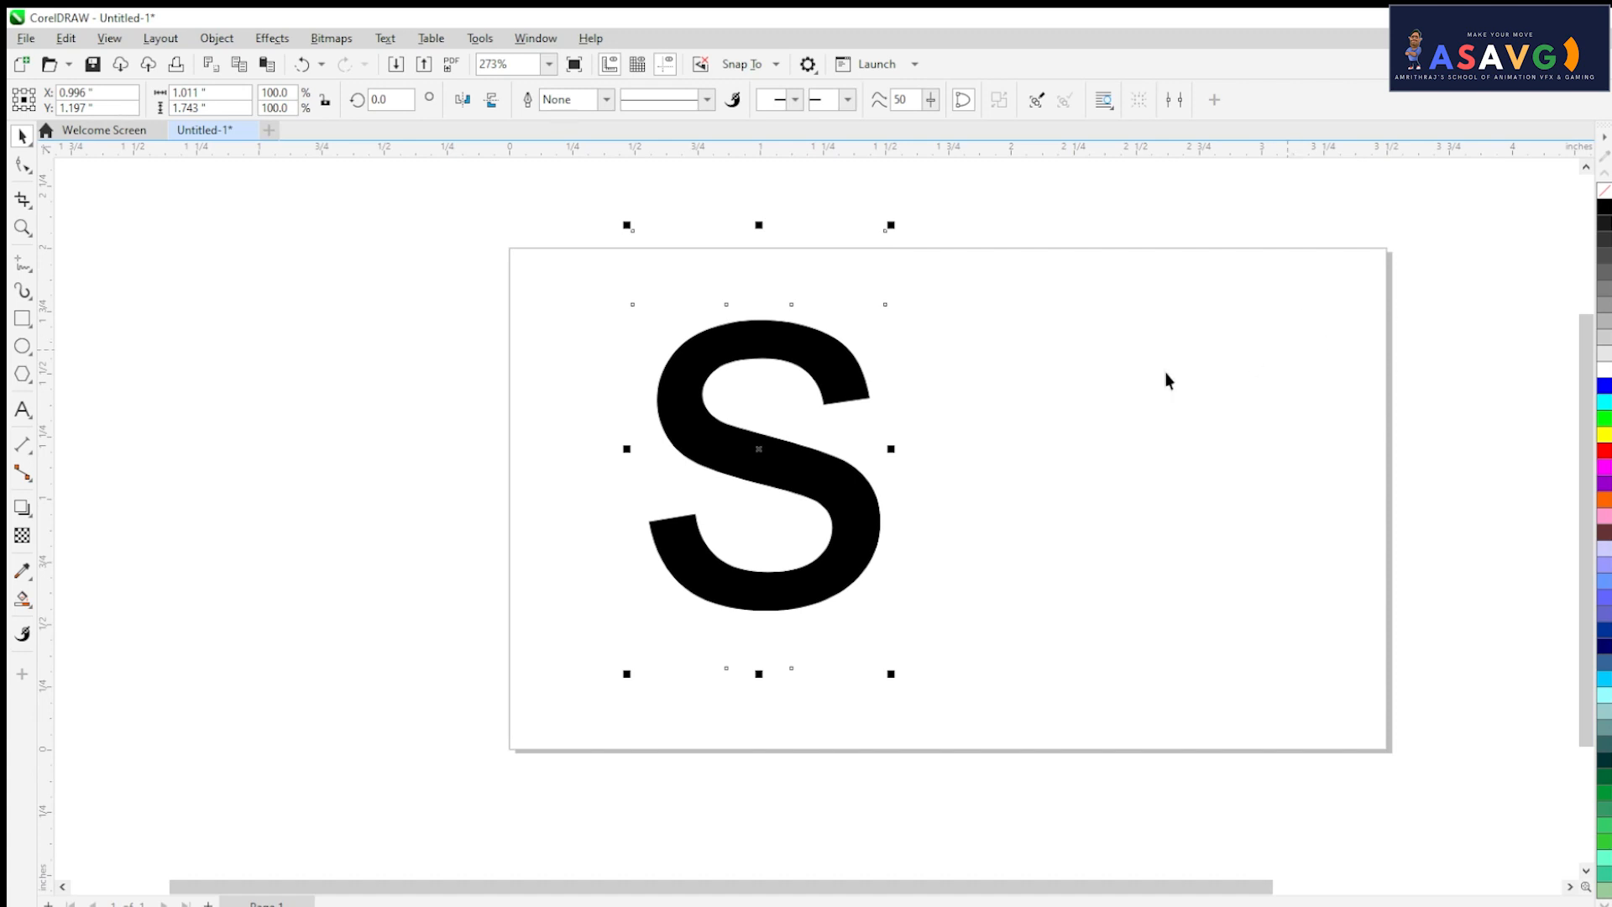
{"action": "key", "text": "ctrl+z"}
- Remove the fill from both letters and give them a 1.0 pt outline
{"action": "left_click_drag", "start_coordinate": [531, 225], "coordinate": [966, 755]}
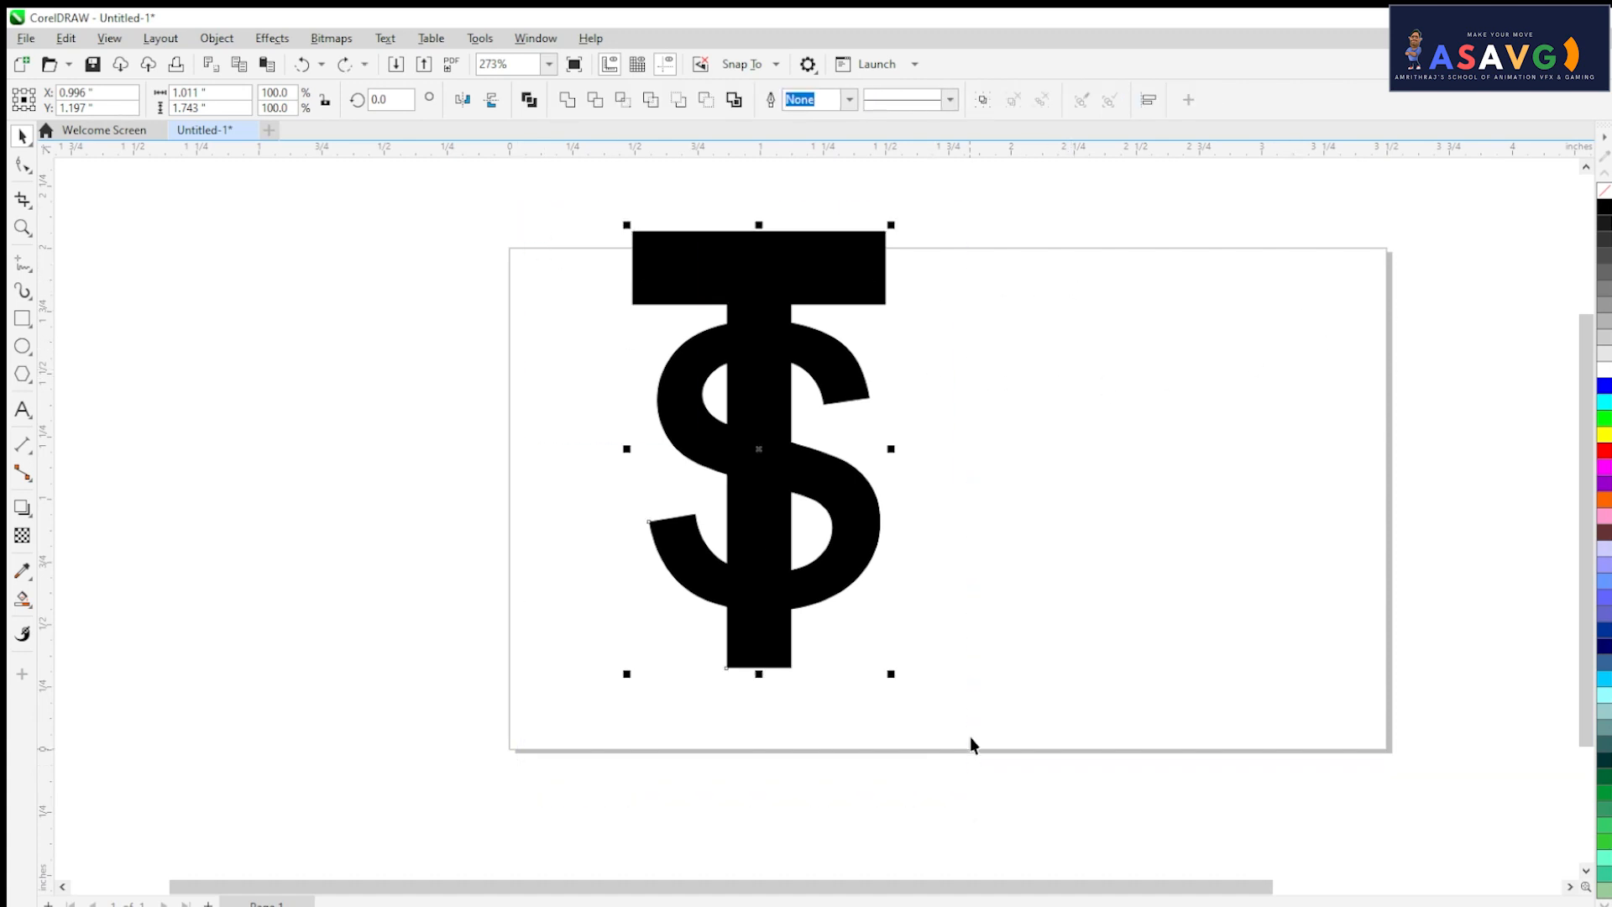
{"action": "left_click", "coordinate": [1604, 193]}
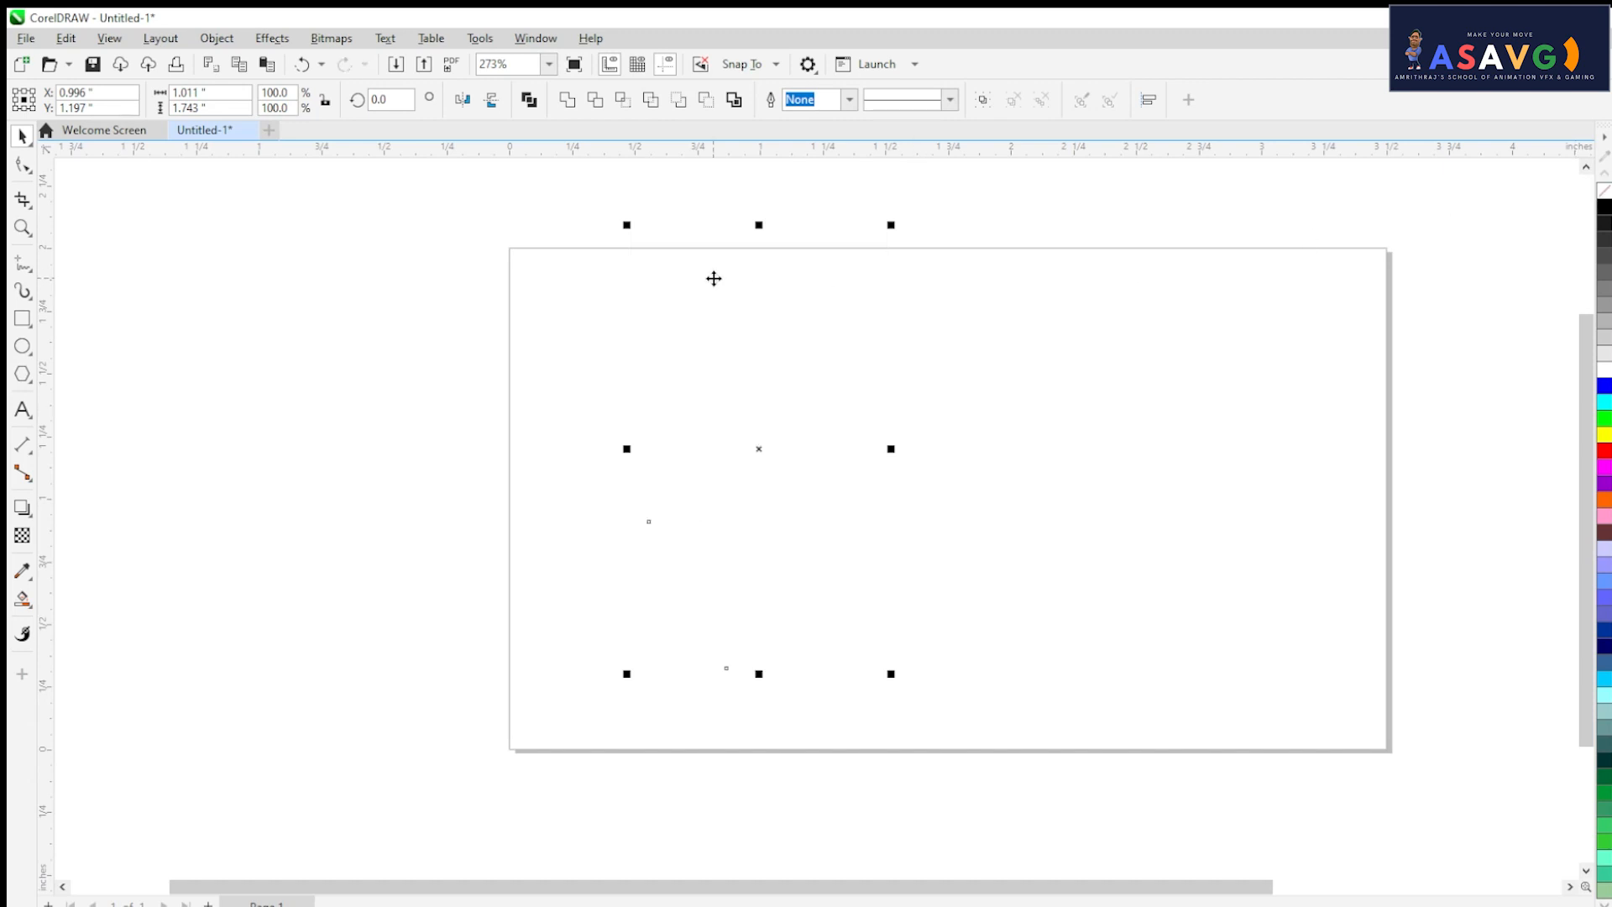
{"action": "key", "text": "ctrl+z"}
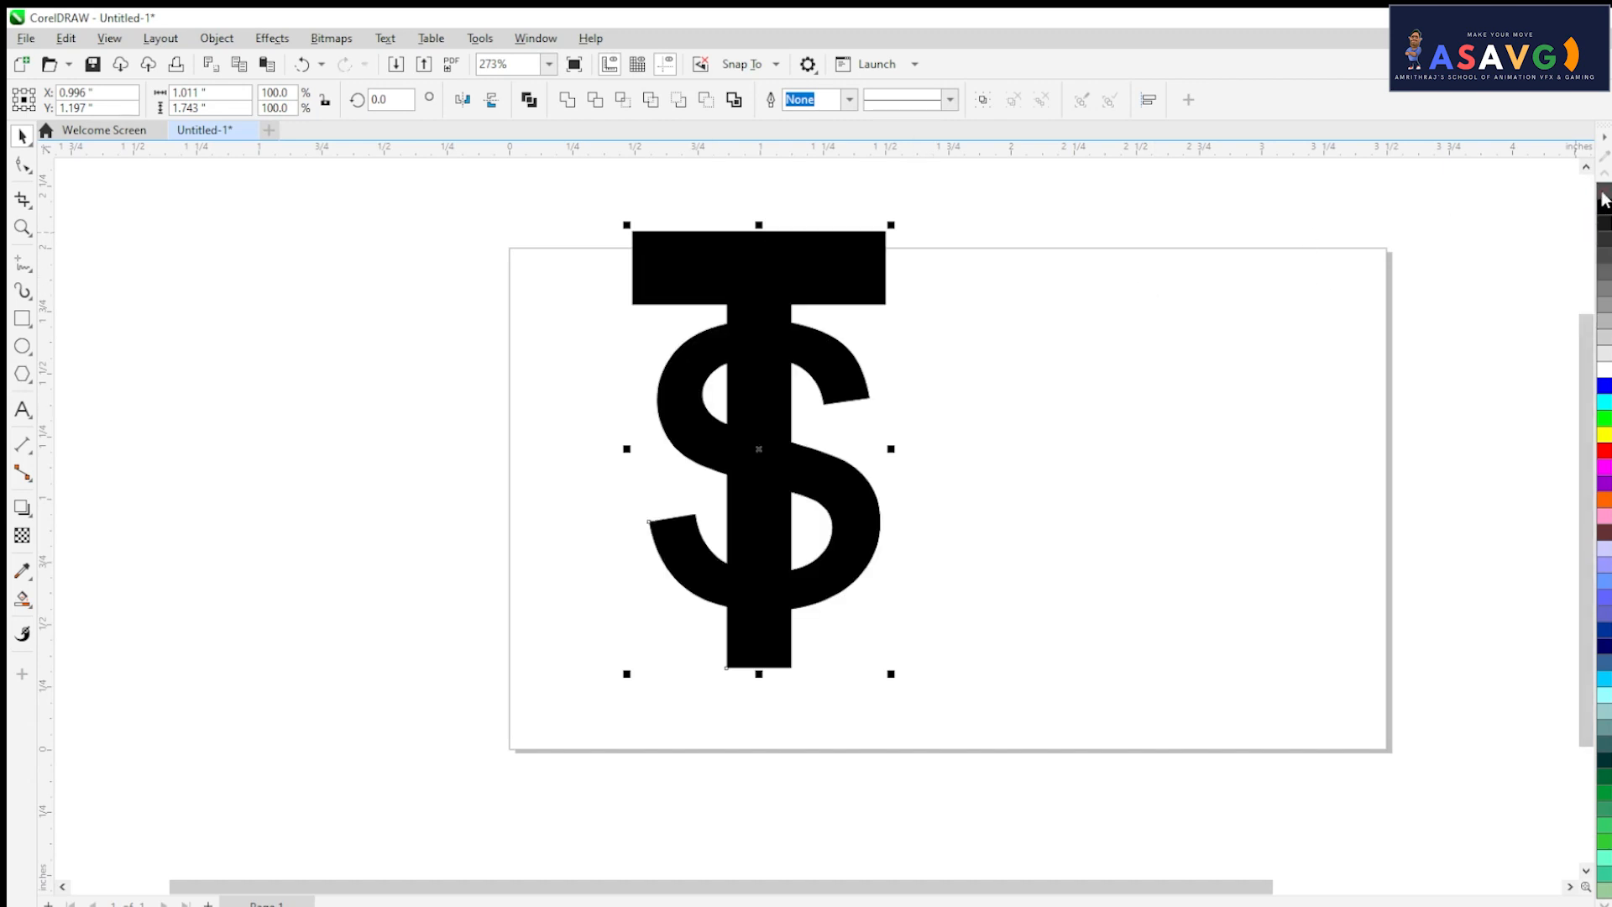
{"action": "left_click", "coordinate": [1607, 197]}
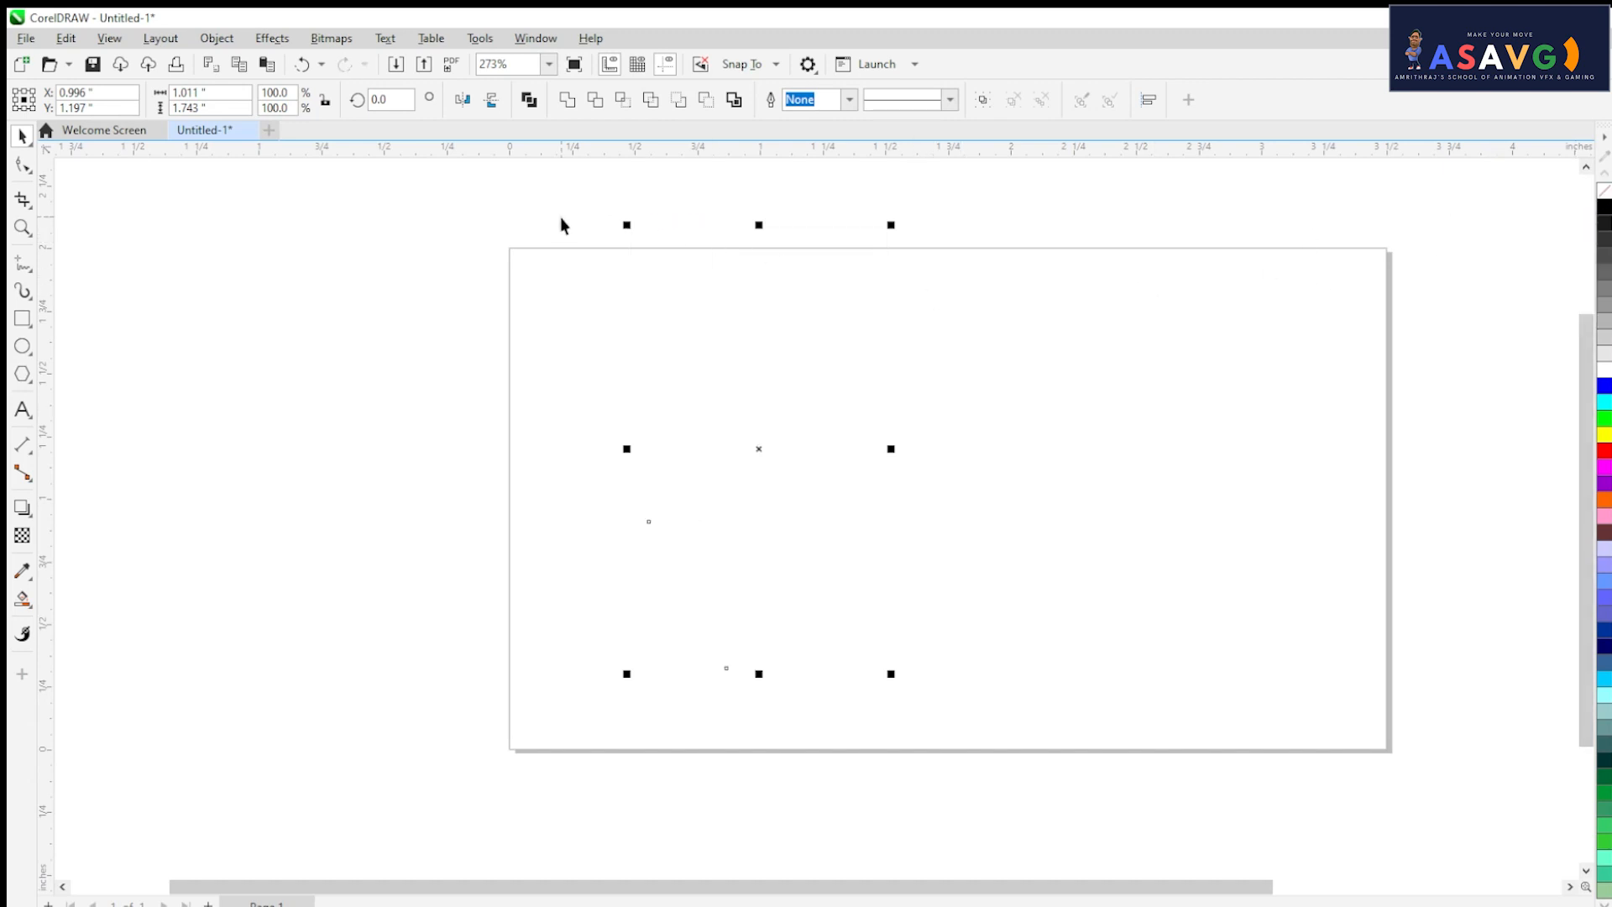
{"action": "mouse_move", "coordinate": [461, 219]}
{"action": "left_mouse_down"}
{"action": "mouse_move", "coordinate": [828, 529]}
{"action": "mouse_move", "coordinate": [988, 769]}
{"action": "left_mouse_up"}
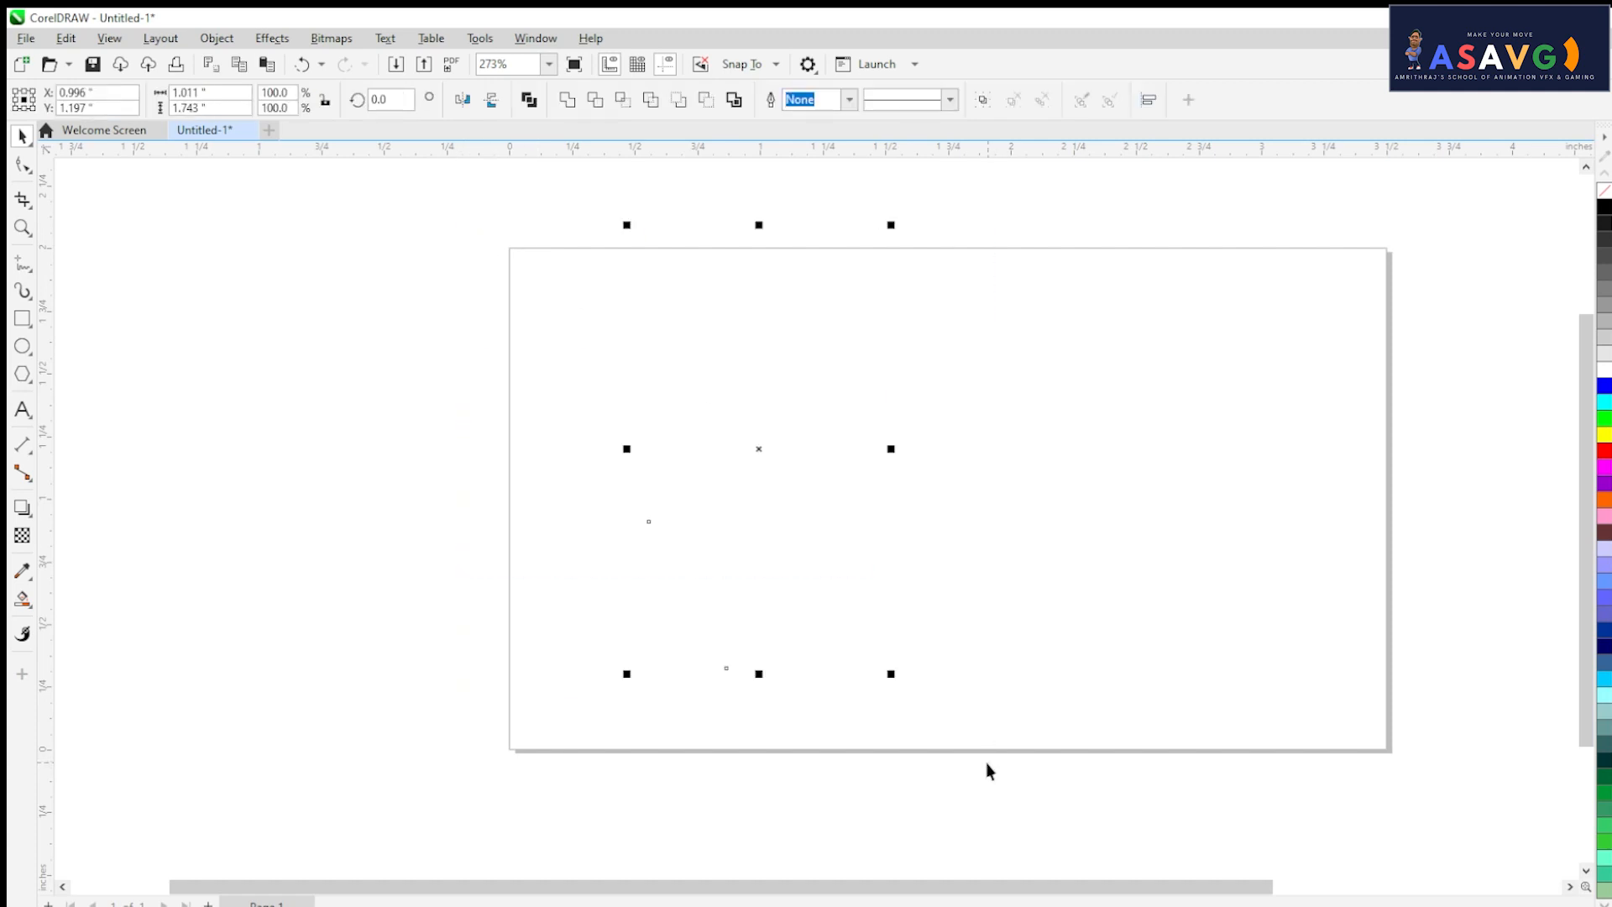
{"action": "left_click", "coordinate": [849, 100]}
{"action": "left_click", "coordinate": [810, 168]}
{"action": "left_click", "coordinate": [1071, 443]}
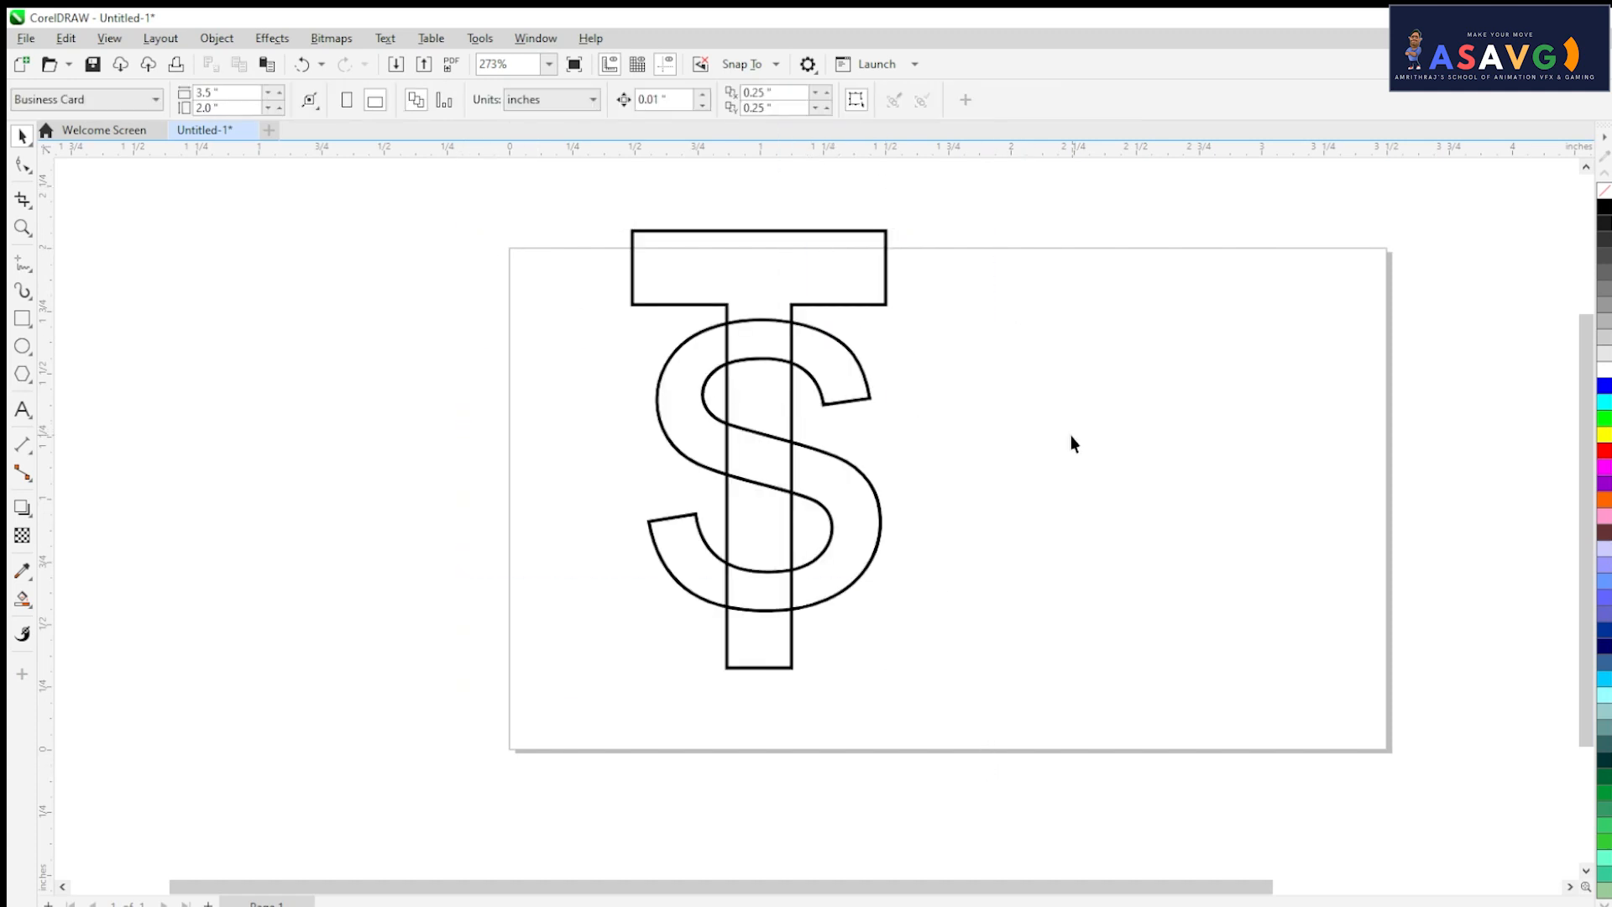
- Set the outline width of both letters to 0.1 pt
{"action": "left_click_drag", "start_coordinate": [1046, 824], "coordinate": [1041, 818]}
{"action": "left_click", "coordinate": [811, 102]}
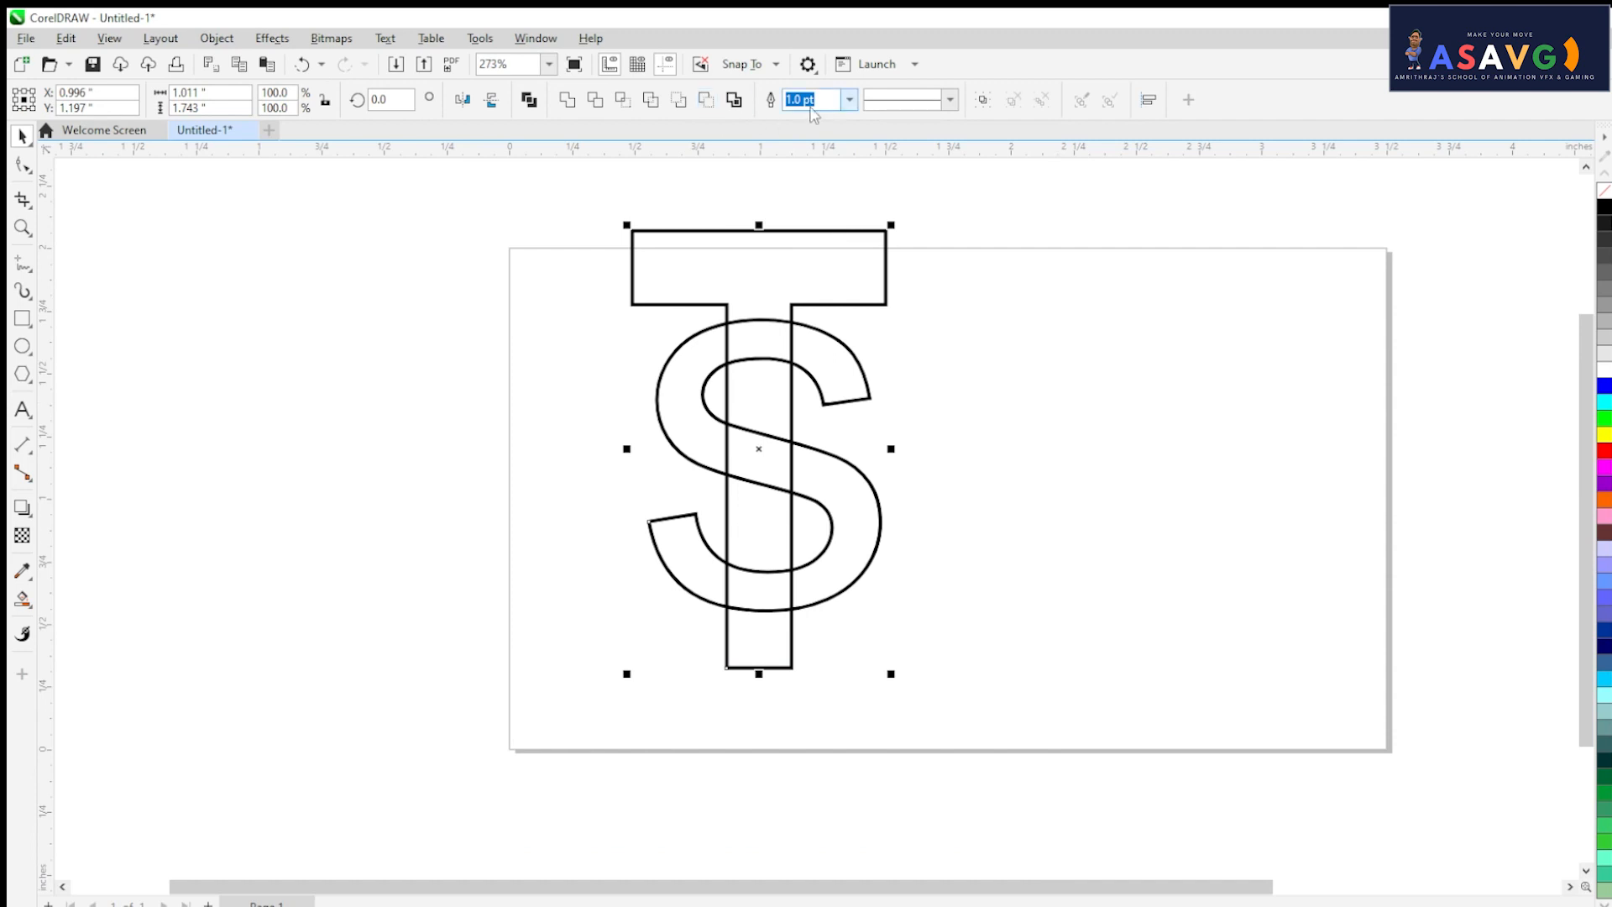
{"action": "type", "text": "0.1"}
{"action": "key", "text": "Return"}
{"action": "left_click", "coordinate": [1035, 280]}
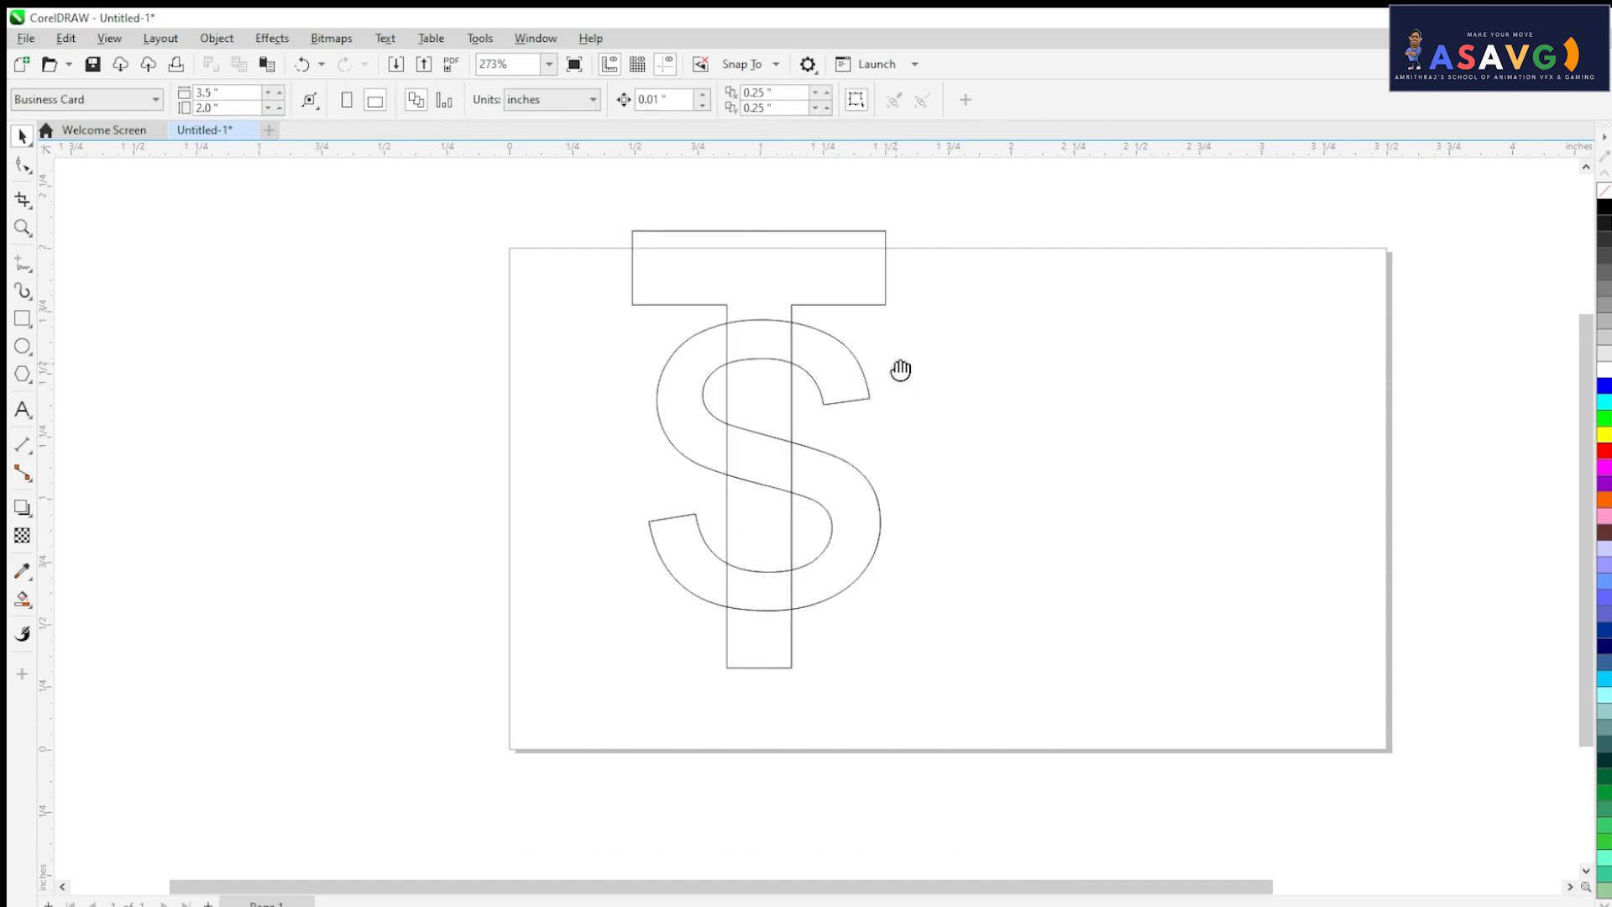
- Smart Fill the T's crossbar, the two stem sections between the S's strokes and the stem's lower end in black
{"action": "scroll", "coordinate": [945, 474], "scroll_direction": "up", "scroll_amount": 3}
{"action": "left_click_drag", "start_coordinate": [990, 376], "coordinate": [976, 448]}
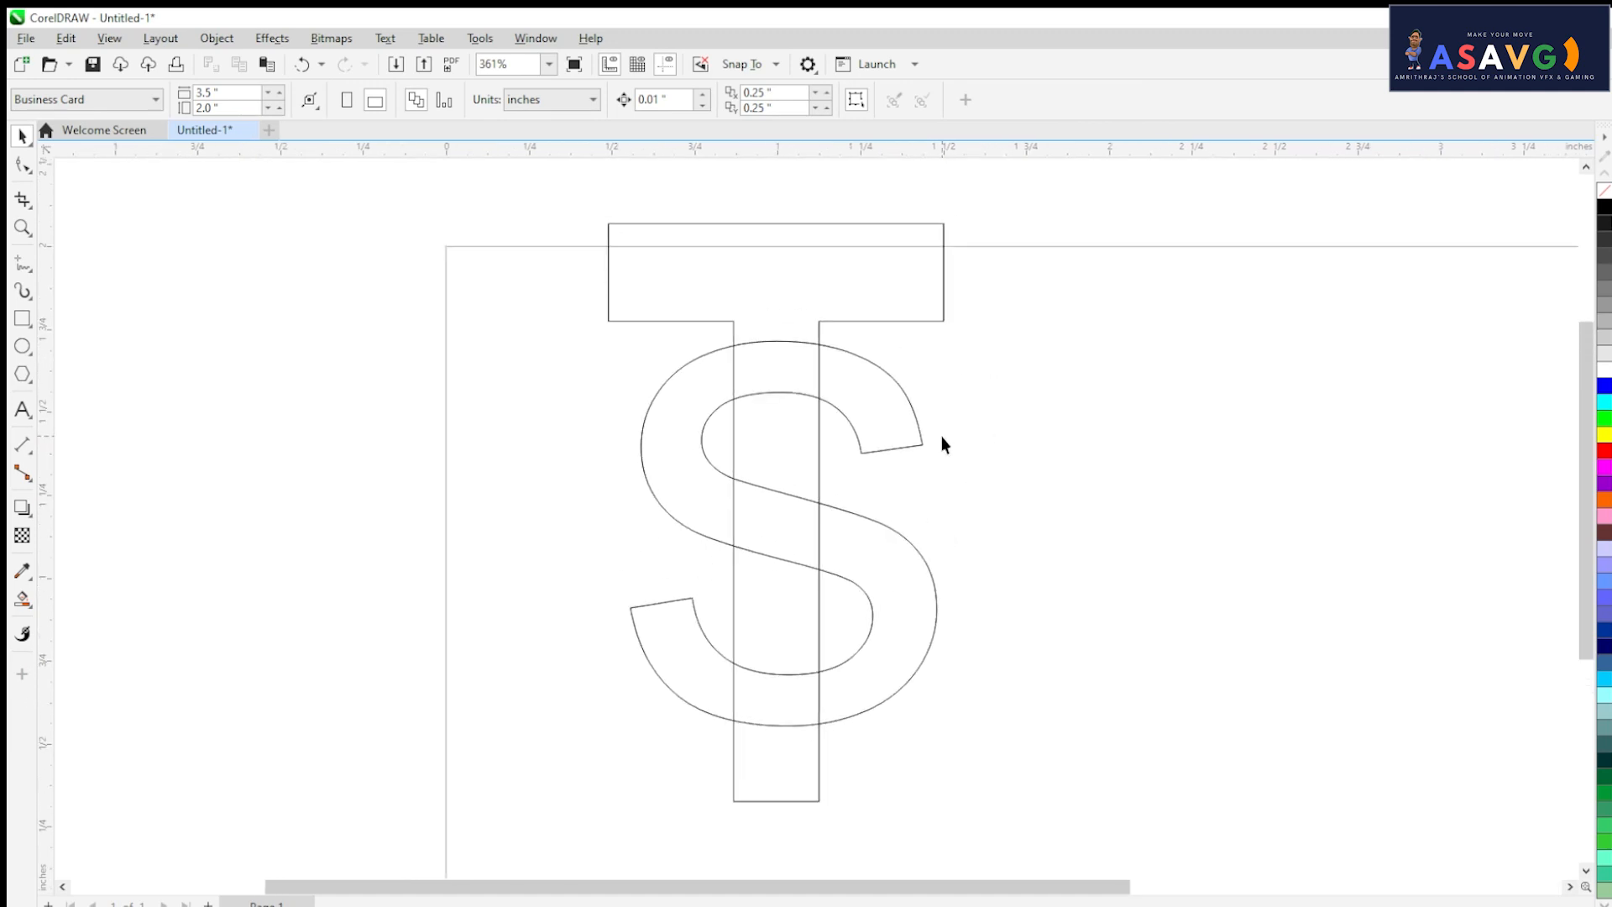
{"action": "left_click", "coordinate": [23, 599]}
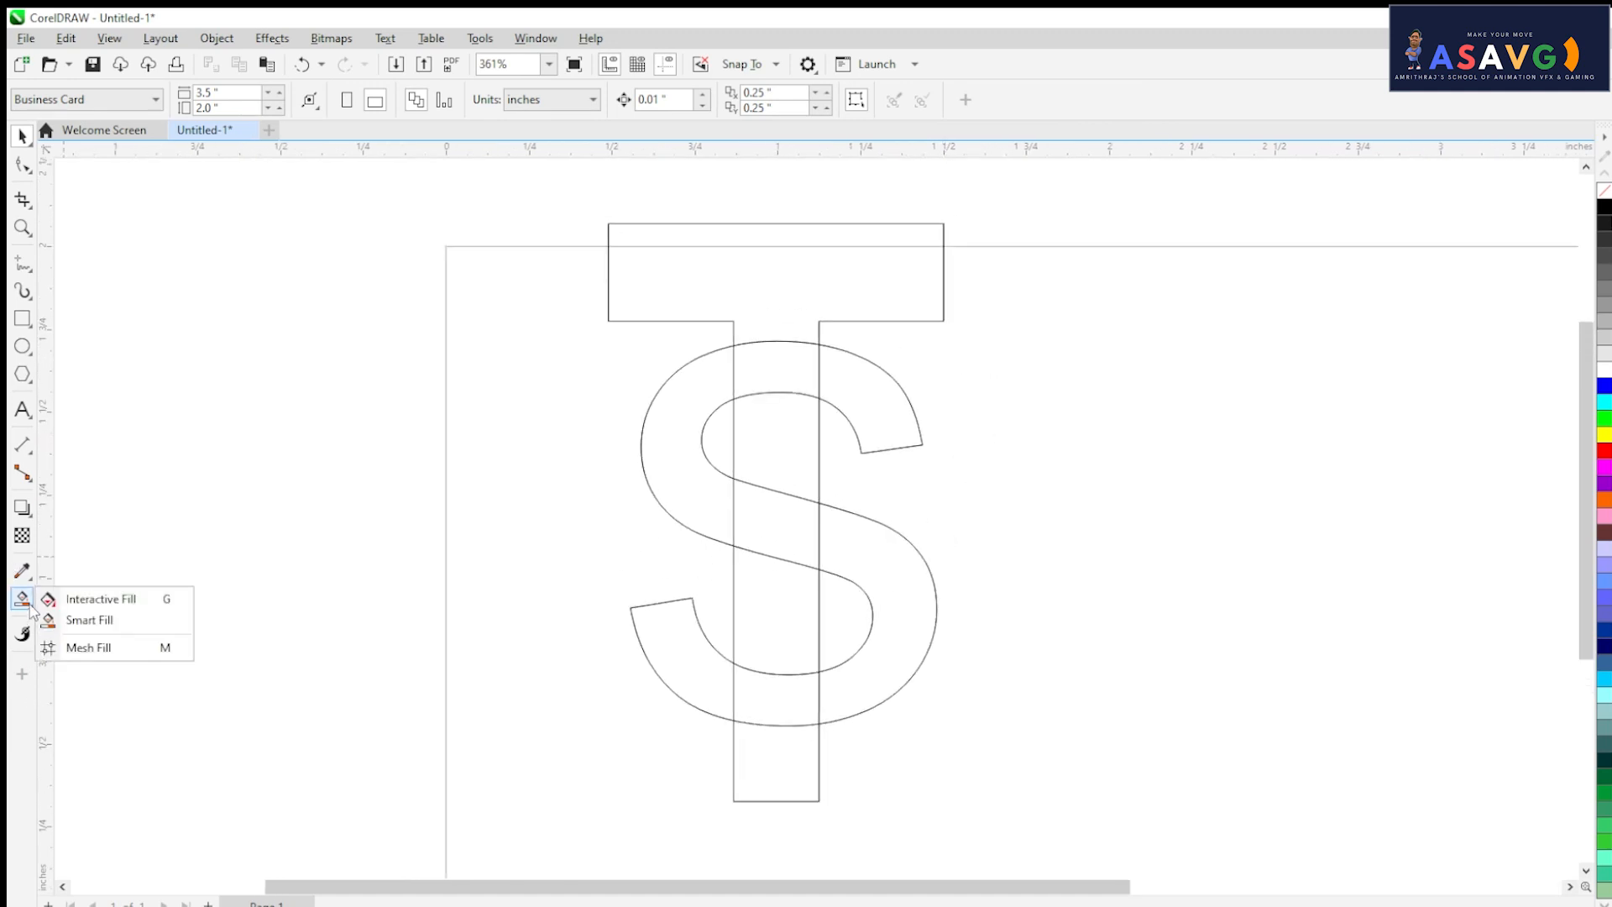
{"action": "left_click", "coordinate": [97, 626]}
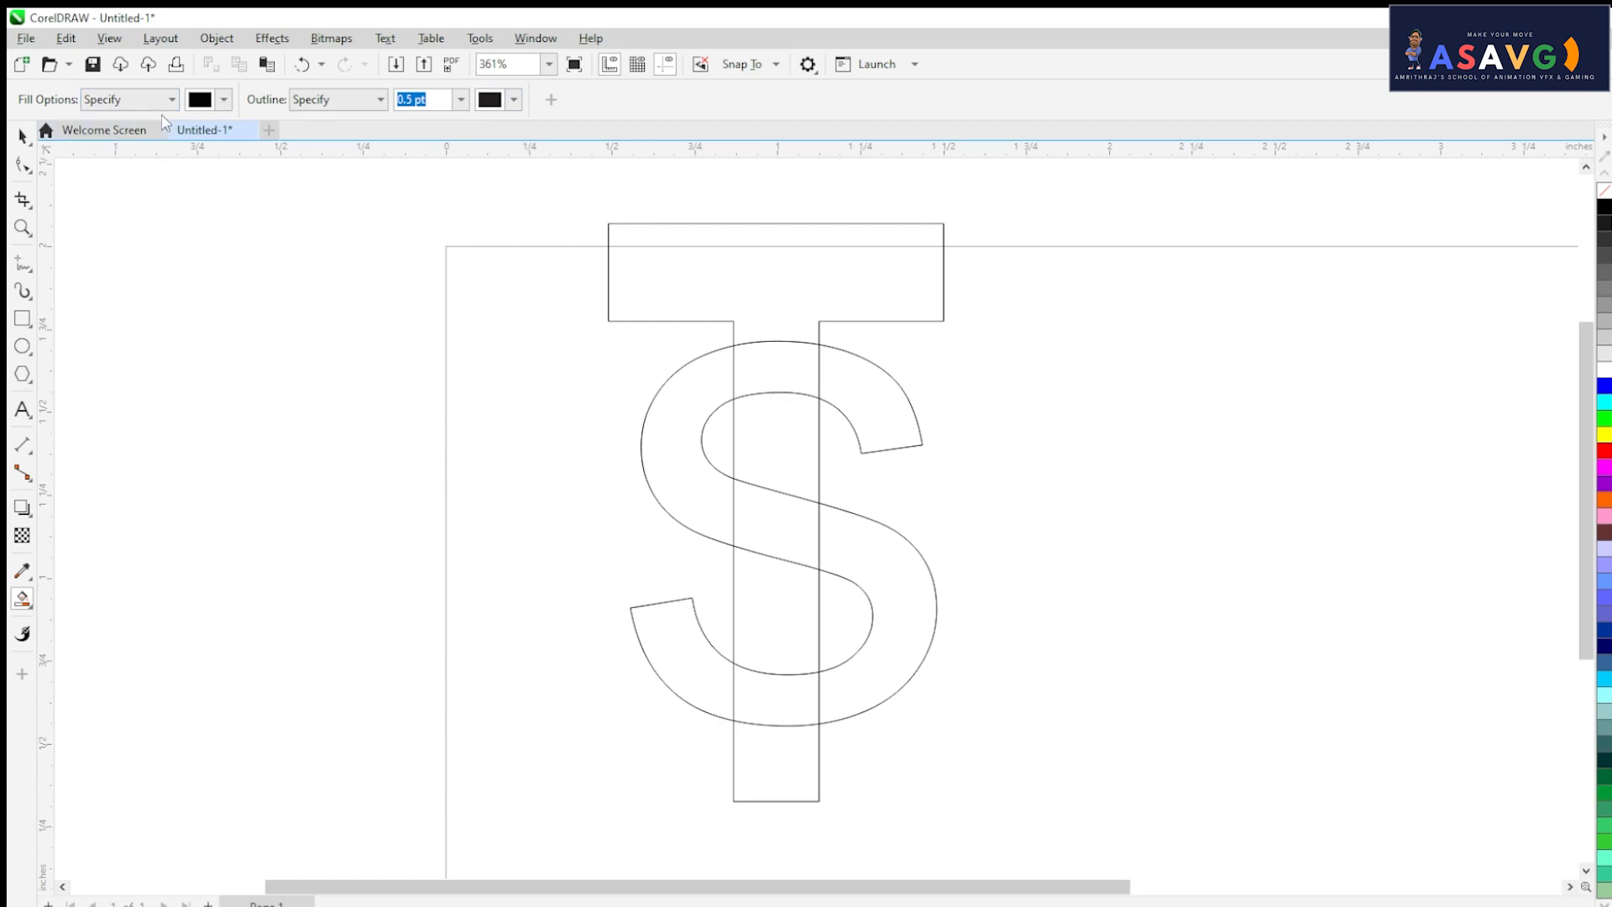
{"action": "left_click", "coordinate": [706, 274]}
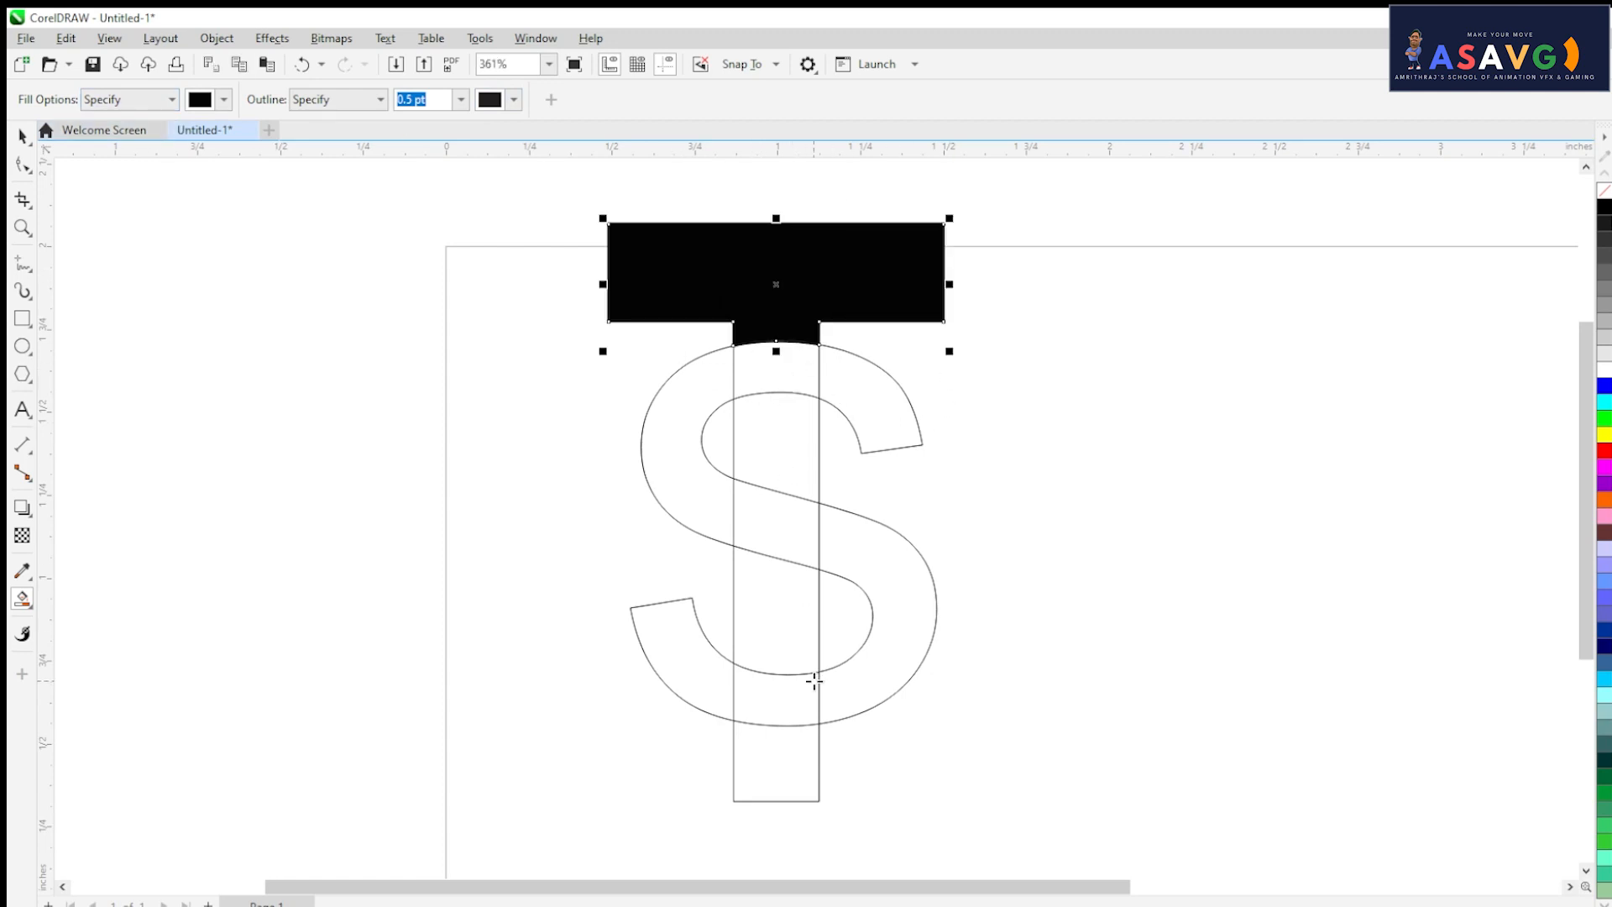
{"action": "left_click", "coordinate": [789, 432]}
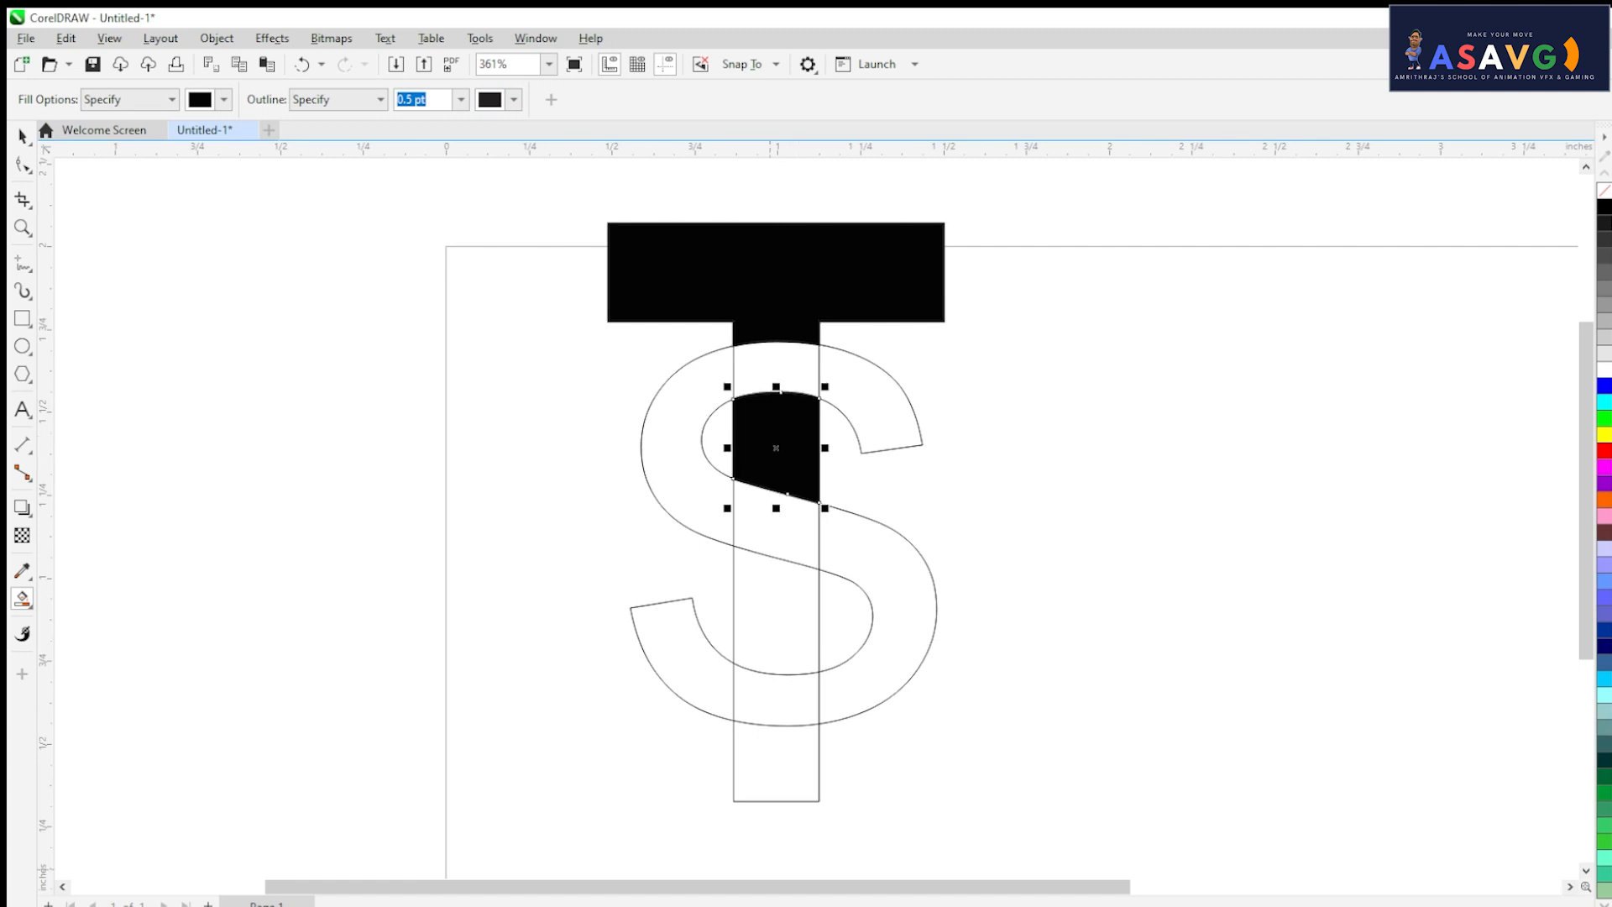
{"action": "left_click", "coordinate": [762, 602]}
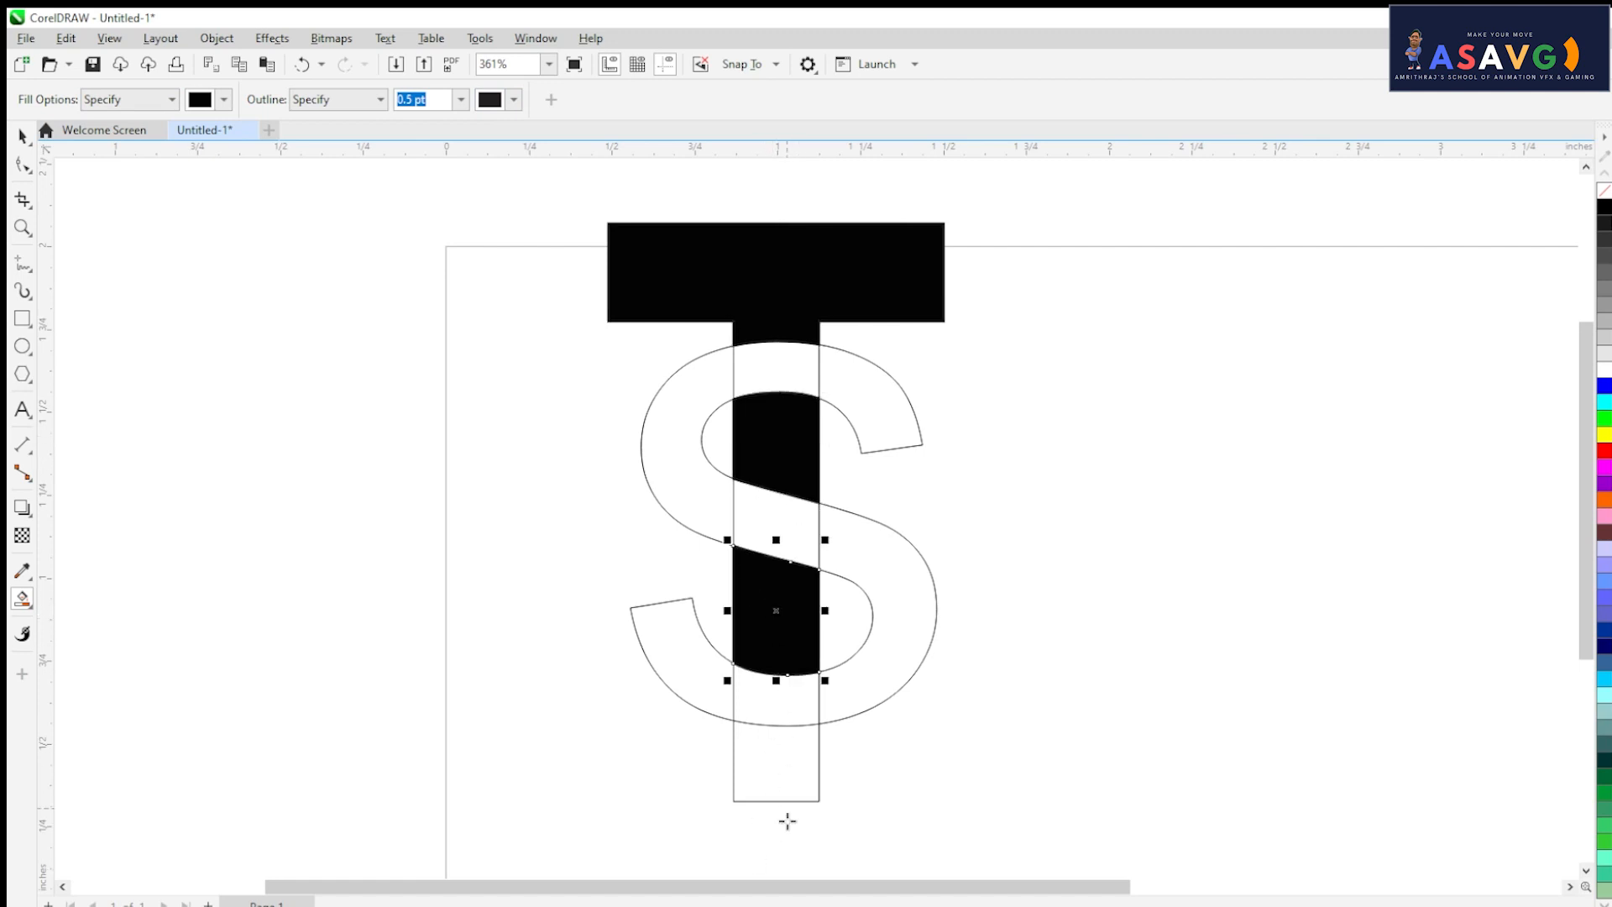
{"action": "left_click", "coordinate": [771, 759]}
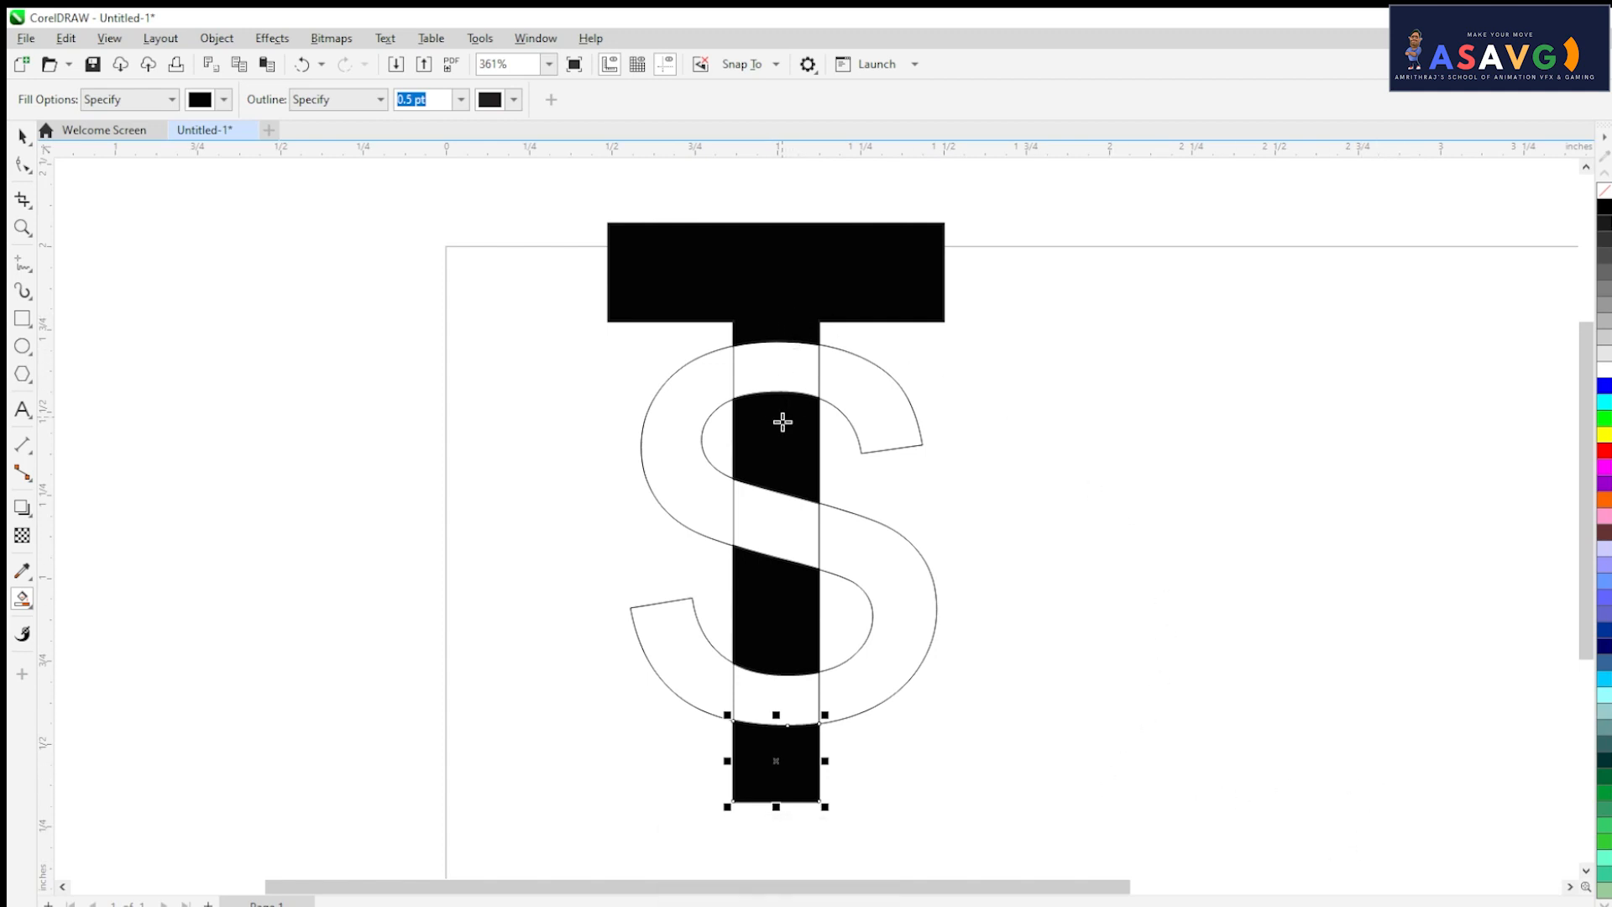
- Smart Fill the T's stem in black where the S's upper and lower curves cross it, undoing the trial fill of the diagonal crossing
{"action": "left_click", "coordinate": [781, 367]}
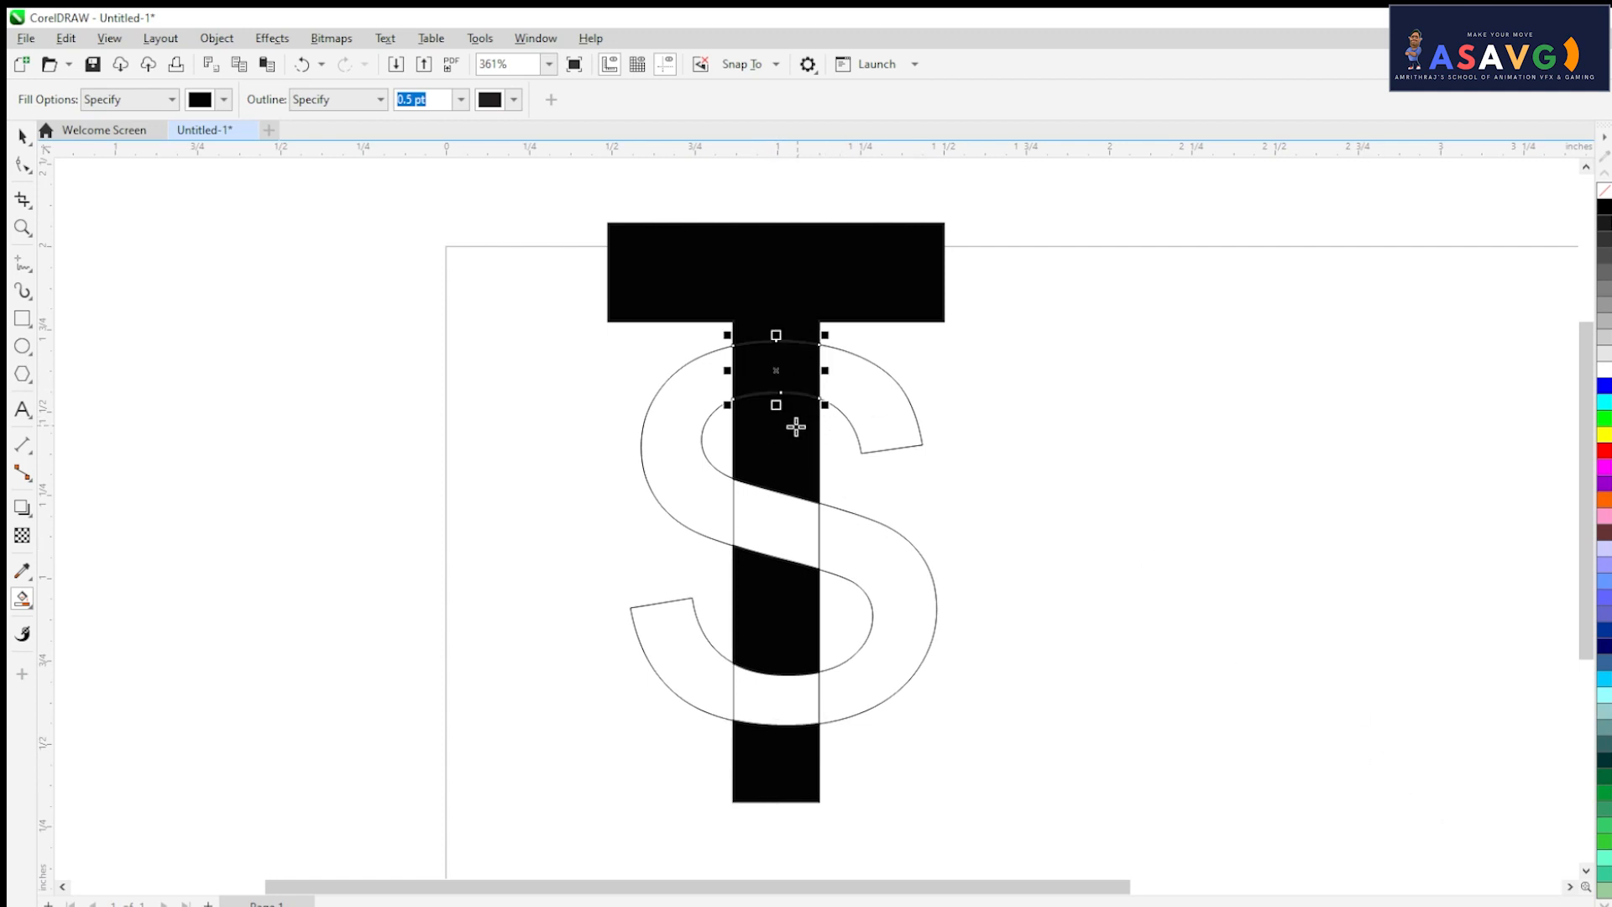
{"action": "left_click", "coordinate": [772, 526]}
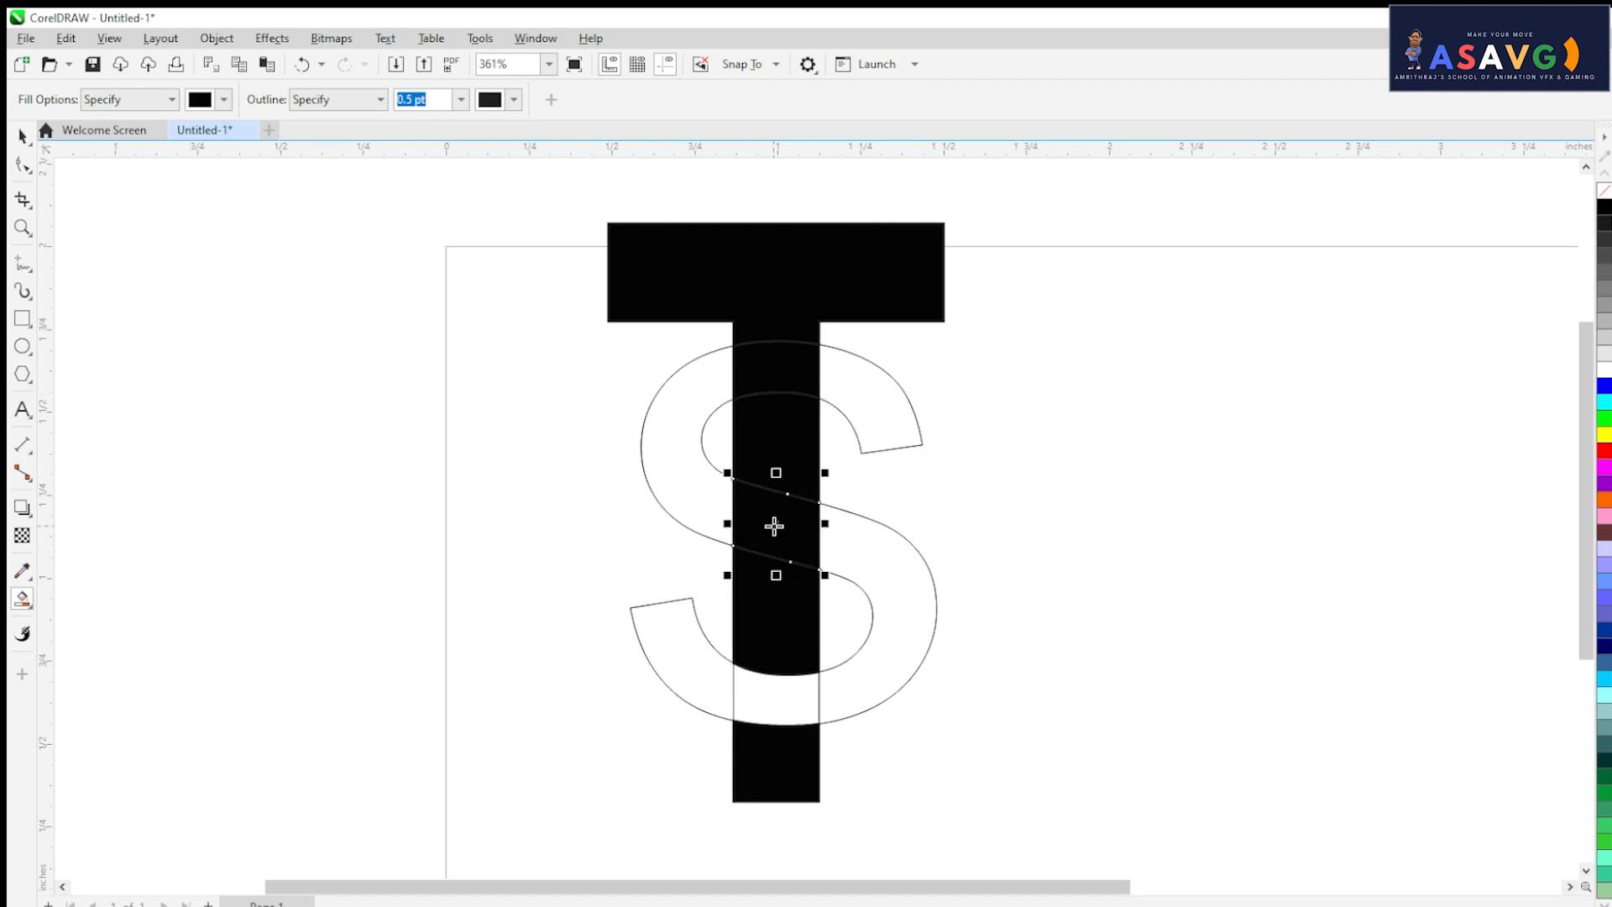
{"action": "key", "text": "ctrl+z"}
{"action": "scroll", "coordinate": [921, 554], "scroll_direction": "up", "scroll_amount": 2}
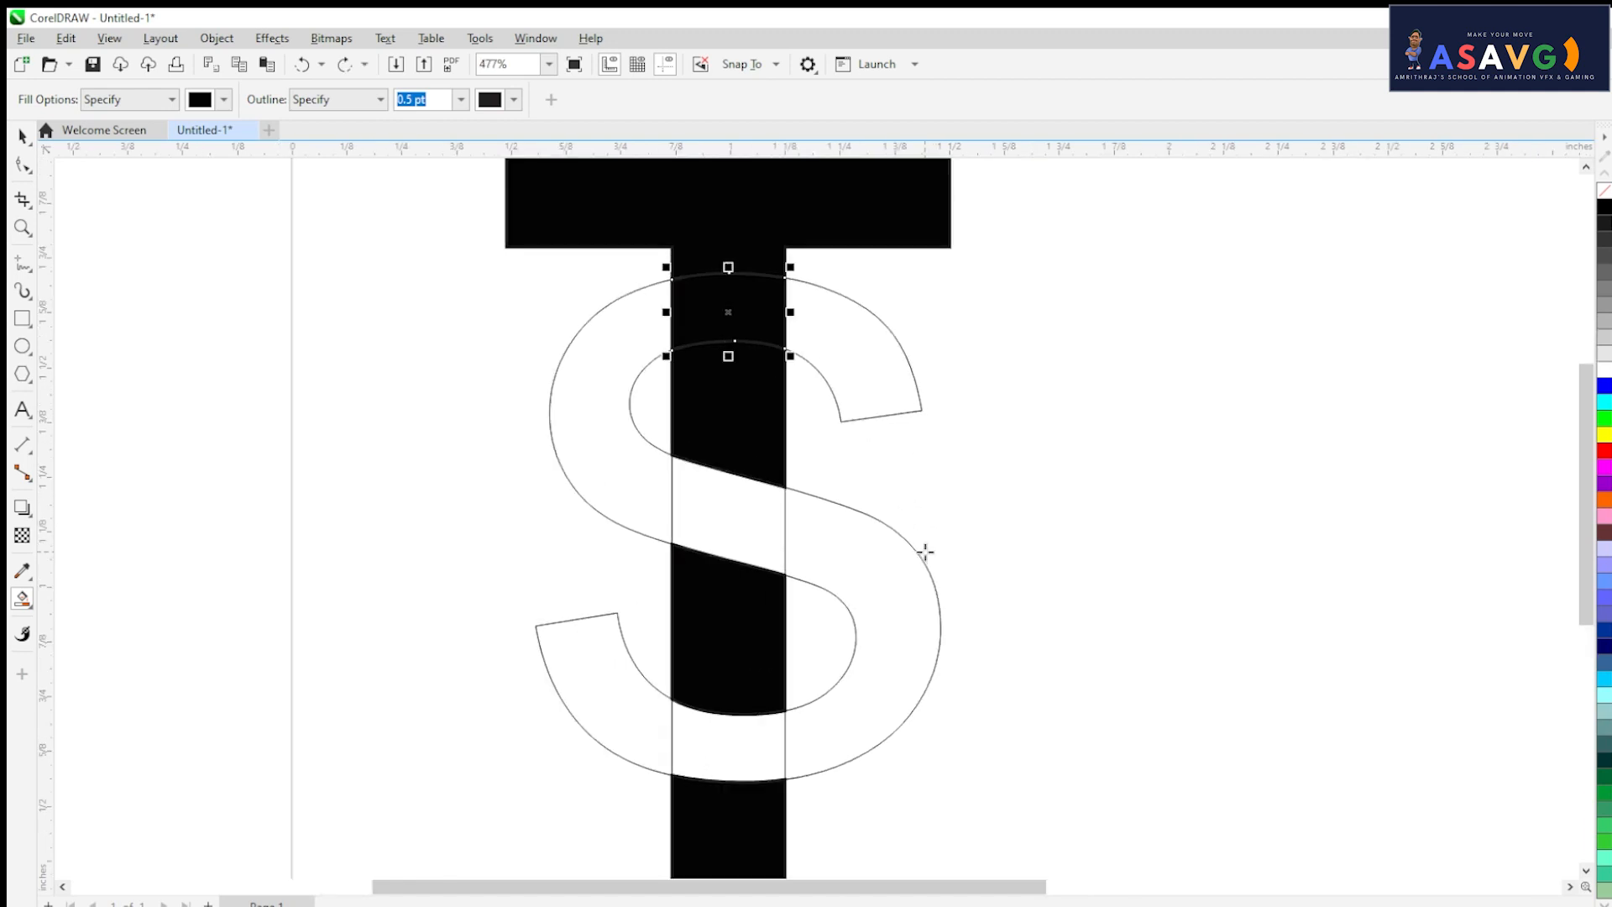
{"action": "scroll", "coordinate": [915, 512], "scroll_direction": "down", "scroll_amount": 2}
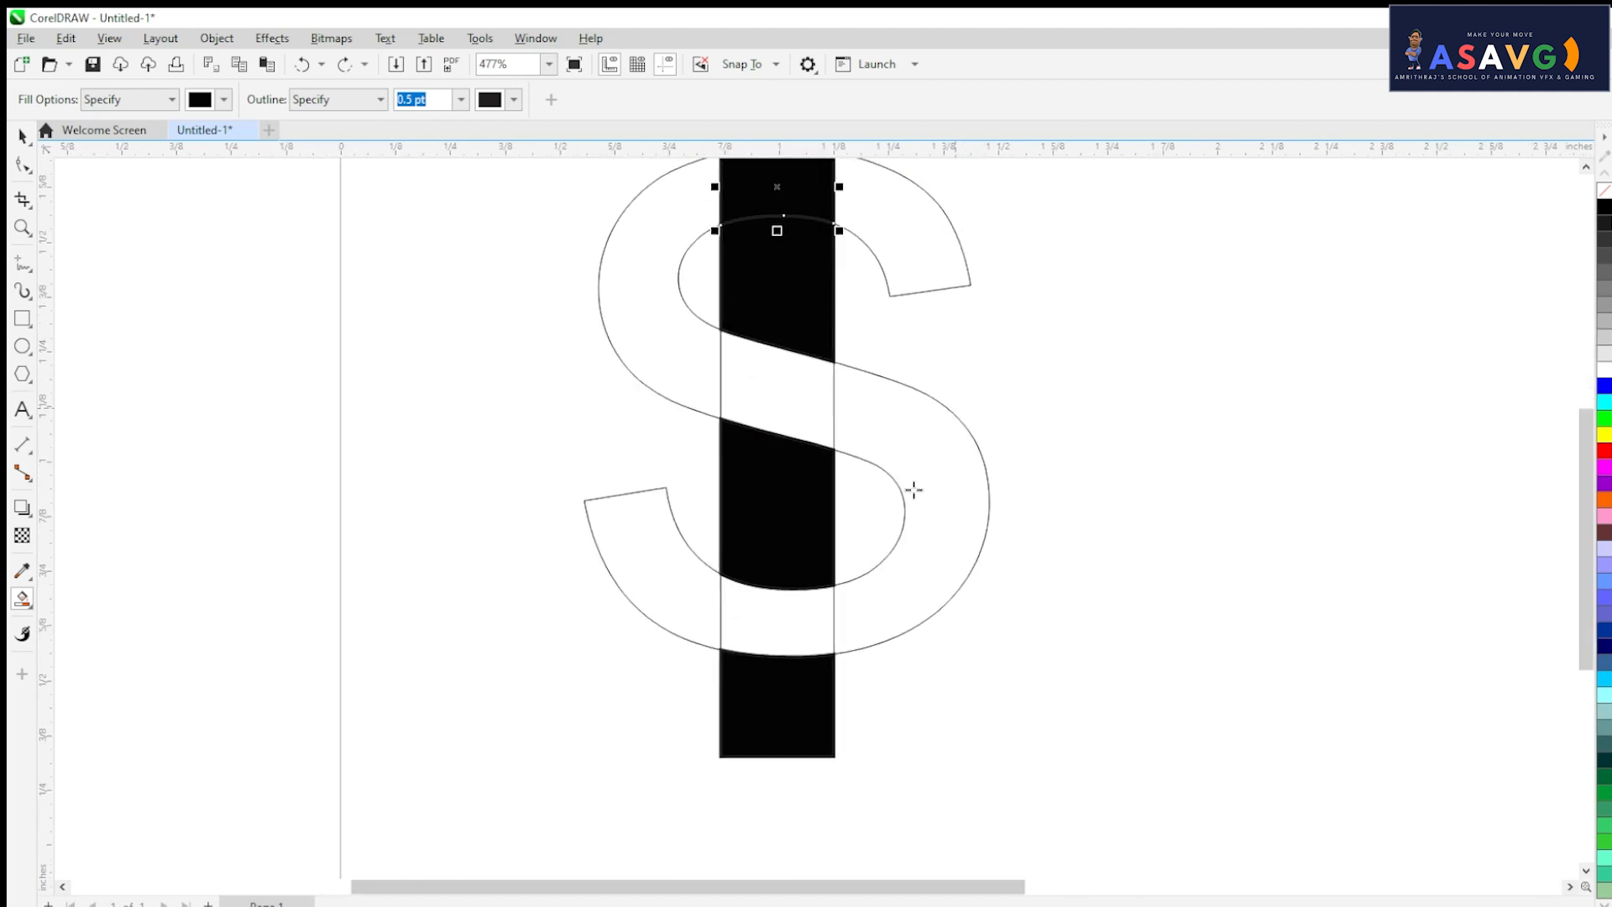
{"action": "left_click", "coordinate": [779, 635]}
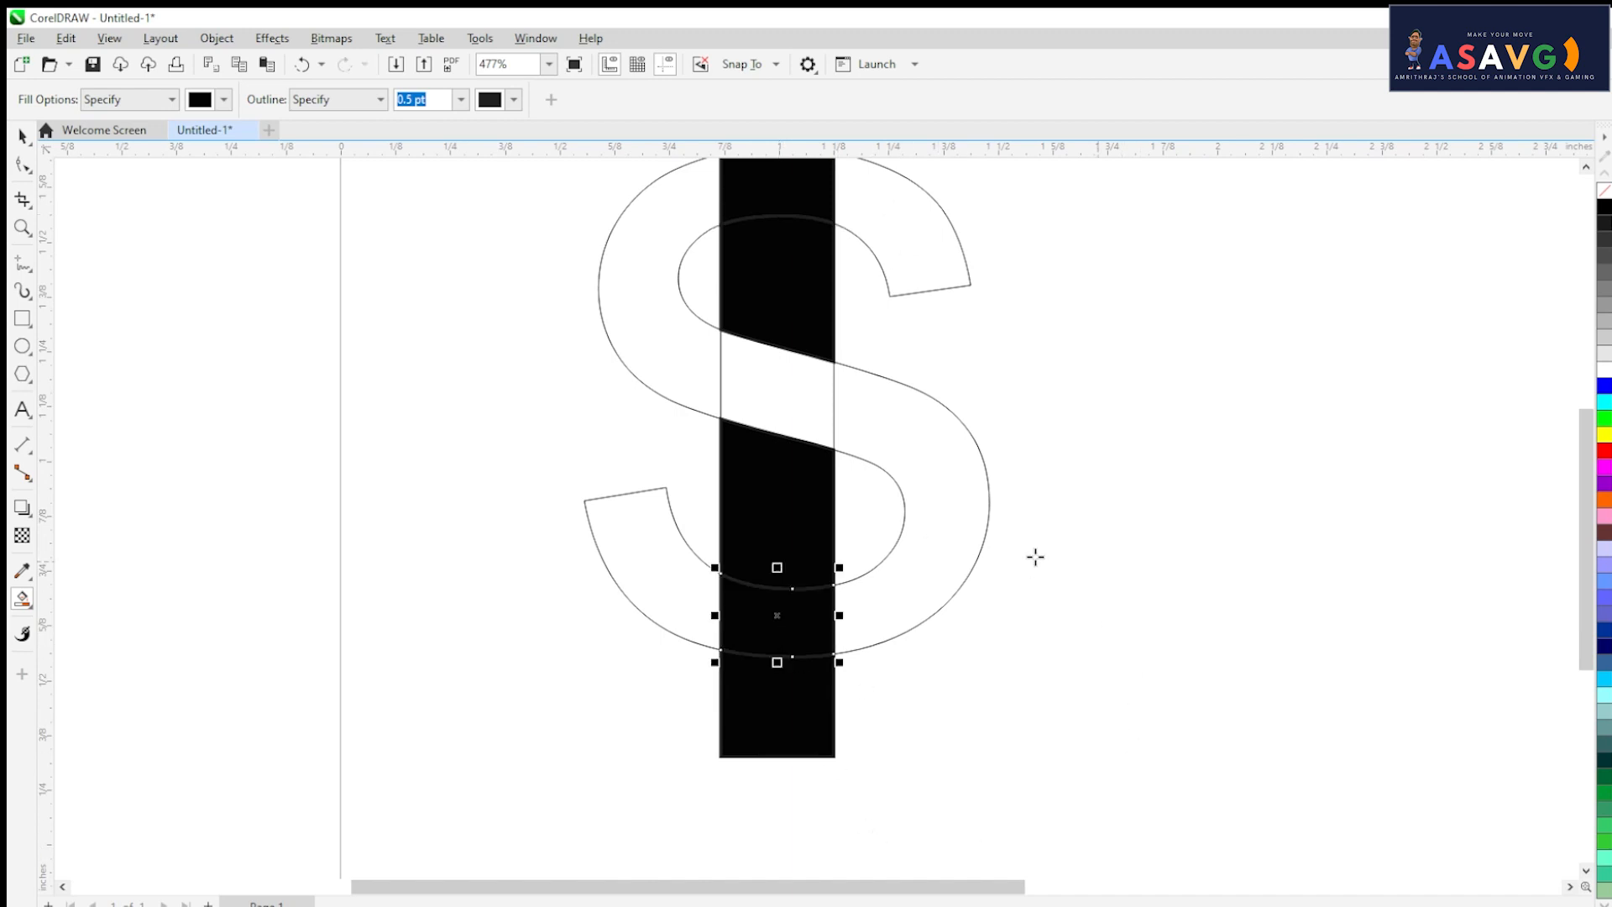
{"action": "scroll", "coordinate": [1035, 557], "scroll_direction": "down", "scroll_amount": 2}
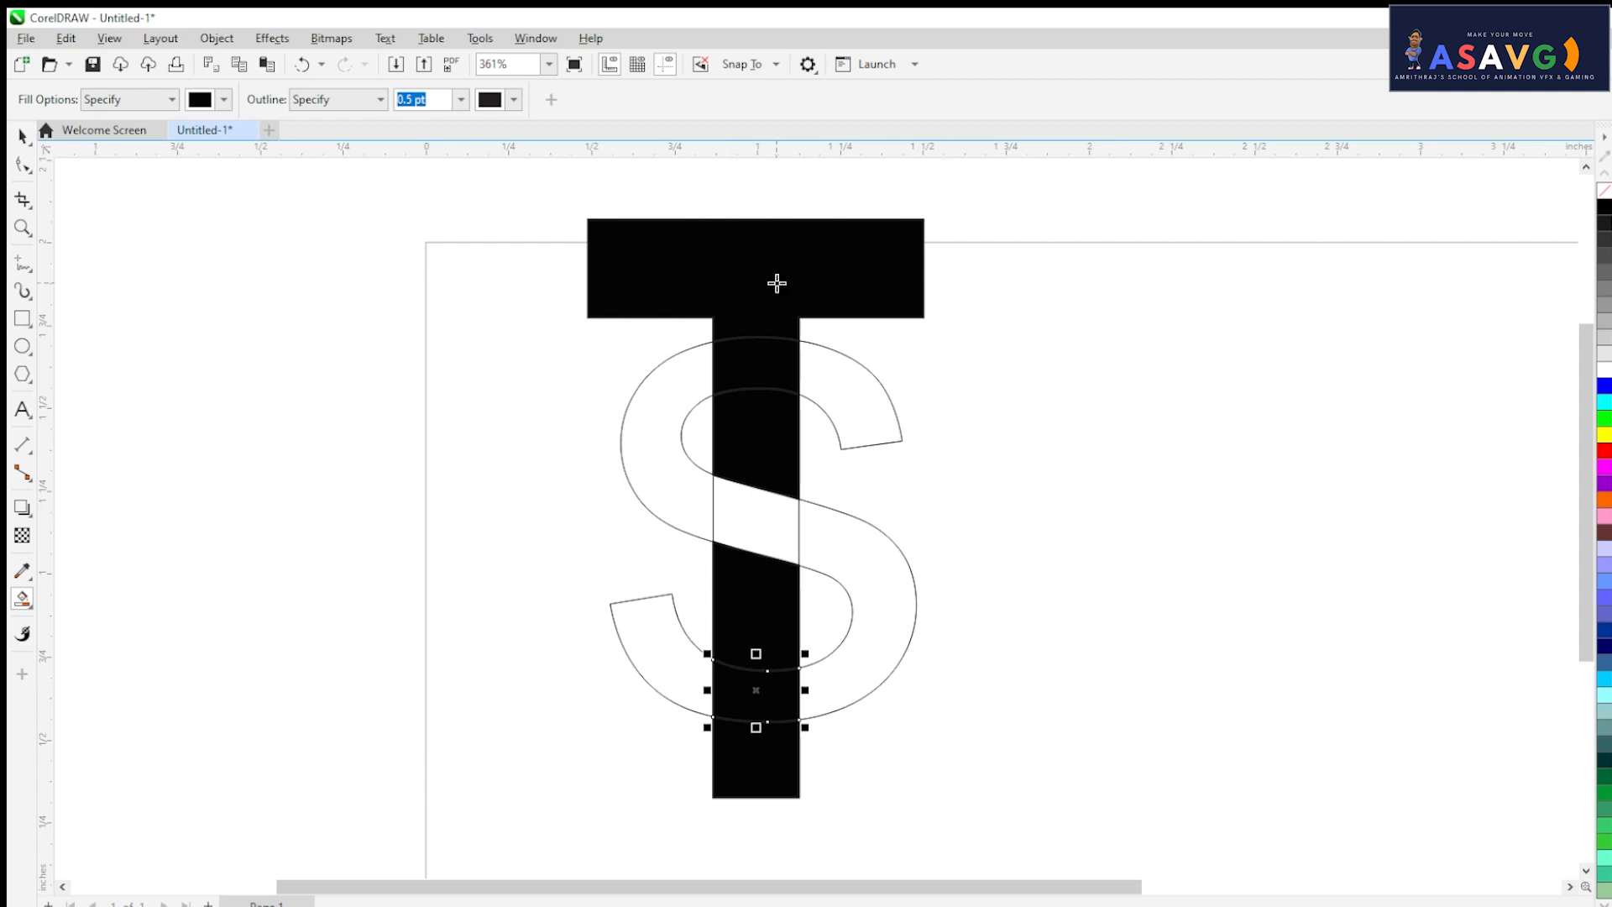
- Select all the black pieces of the T, from crossbar to stem end, and weld them into one shape
{"action": "left_click", "coordinate": [23, 136]}
{"action": "left_click", "coordinate": [716, 277]}
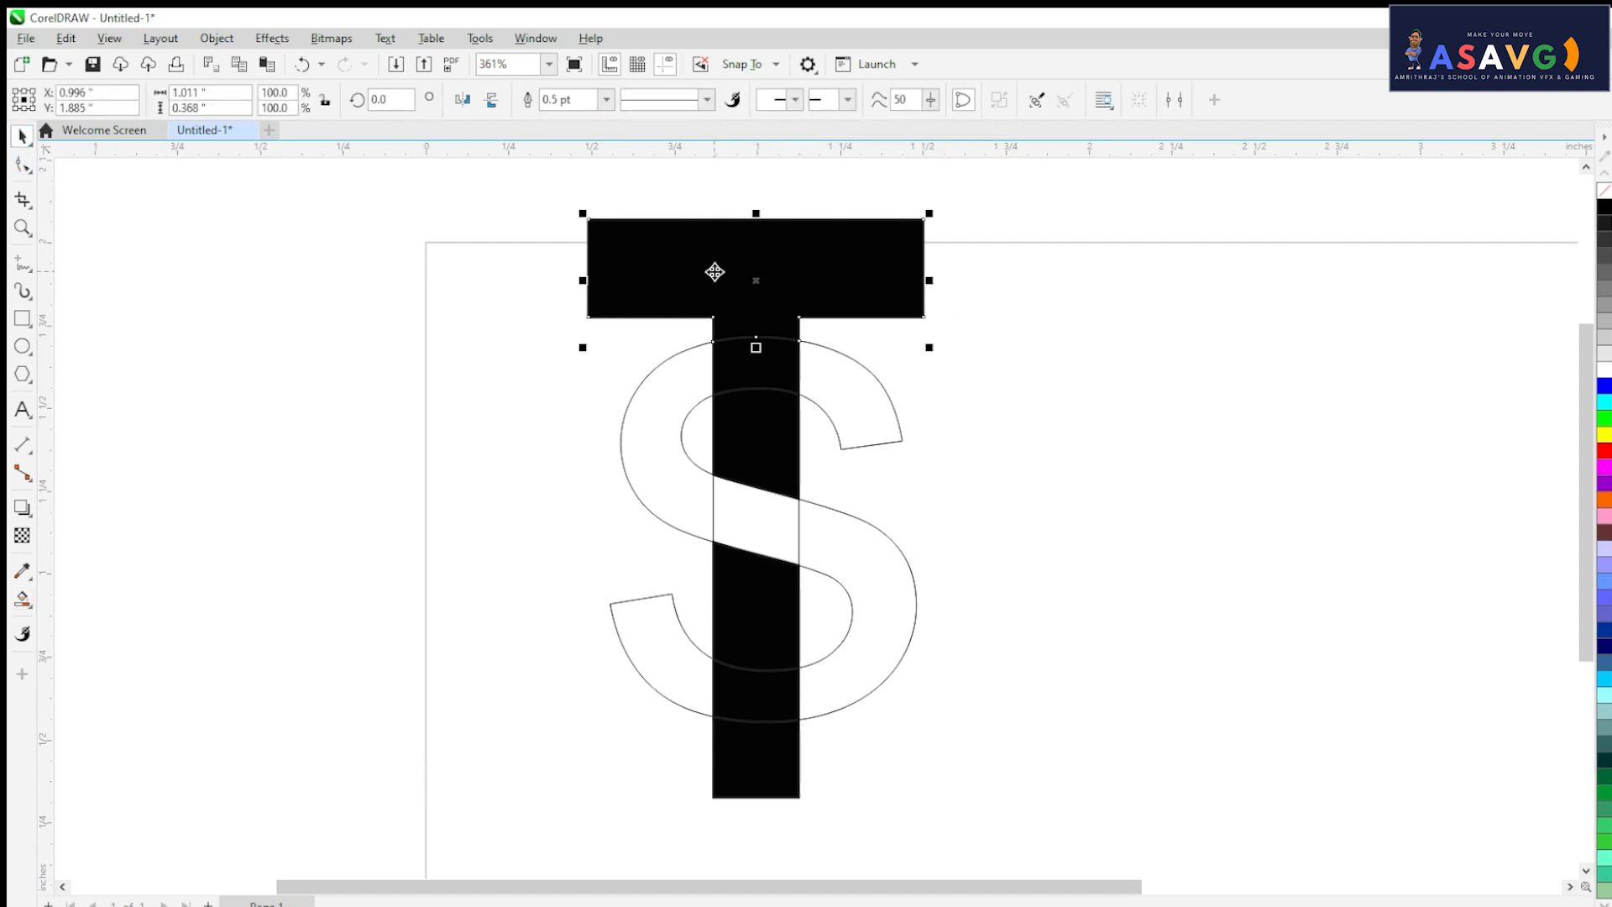
{"action": "left_click", "coordinate": [755, 382], "text": "shift"}
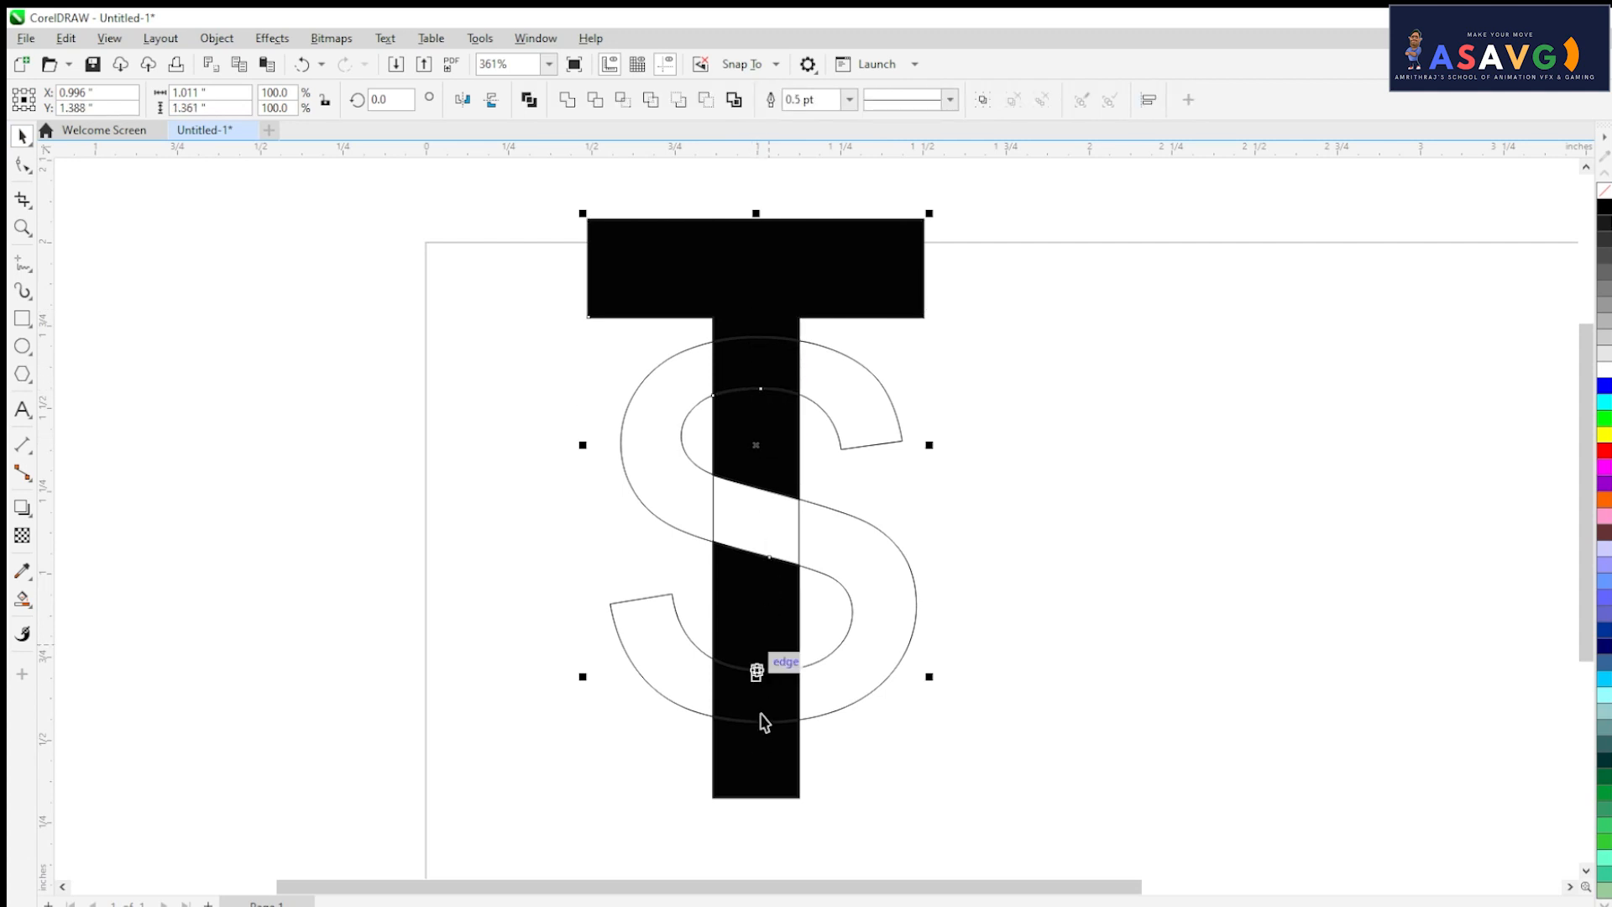
{"action": "left_click", "coordinate": [869, 328]}
{"action": "left_click", "coordinate": [820, 283]}
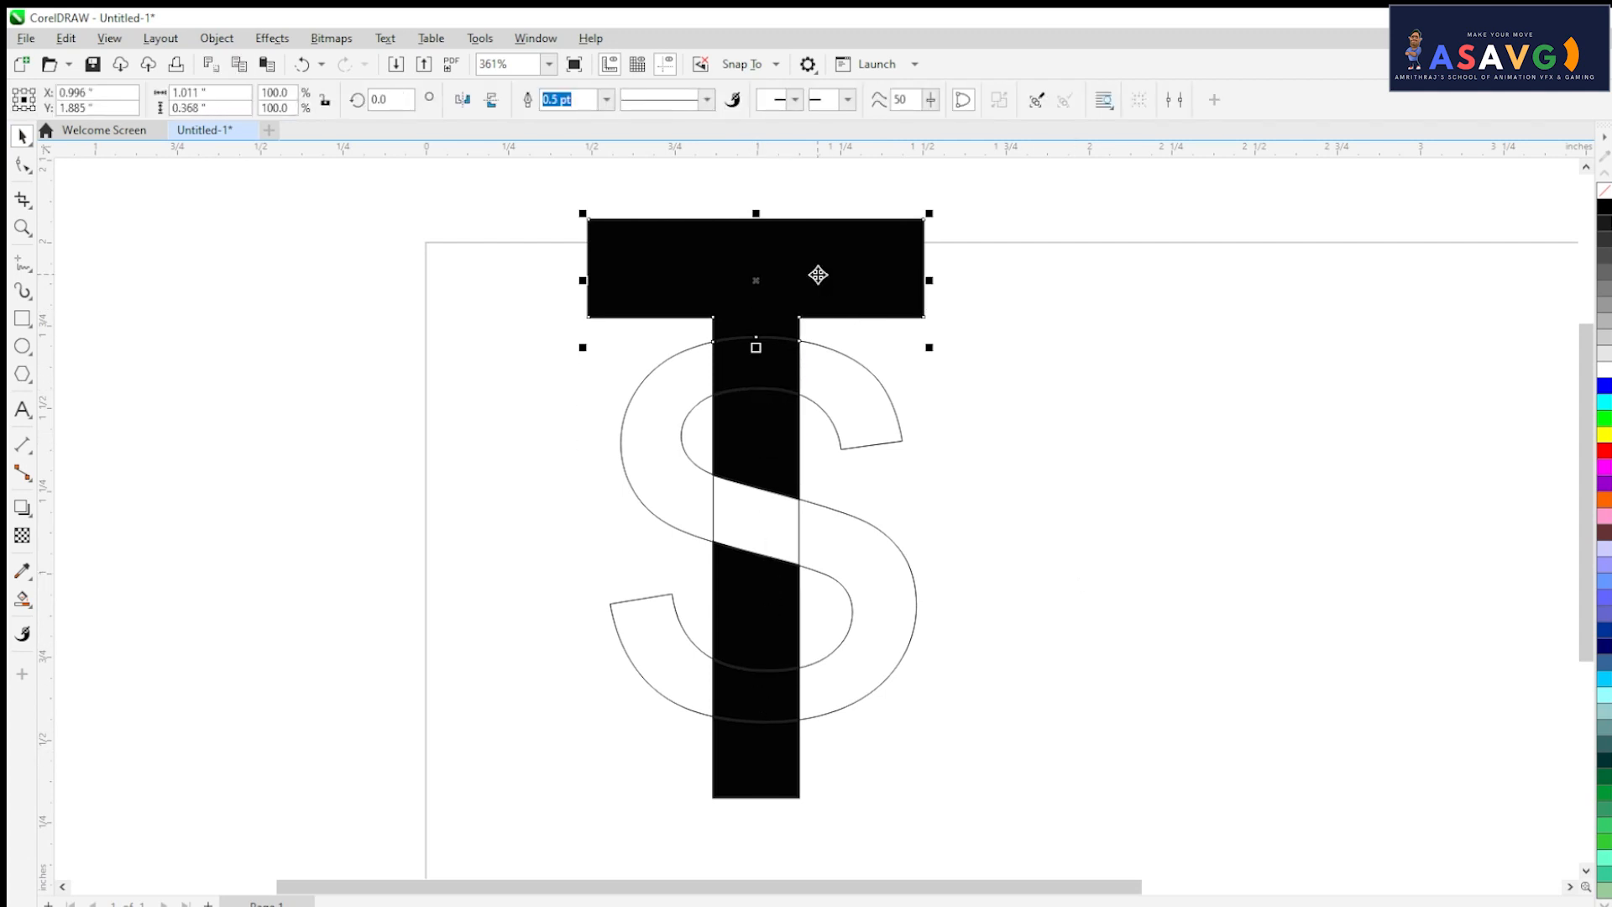
{"action": "left_click", "coordinate": [752, 380], "text": "shift"}
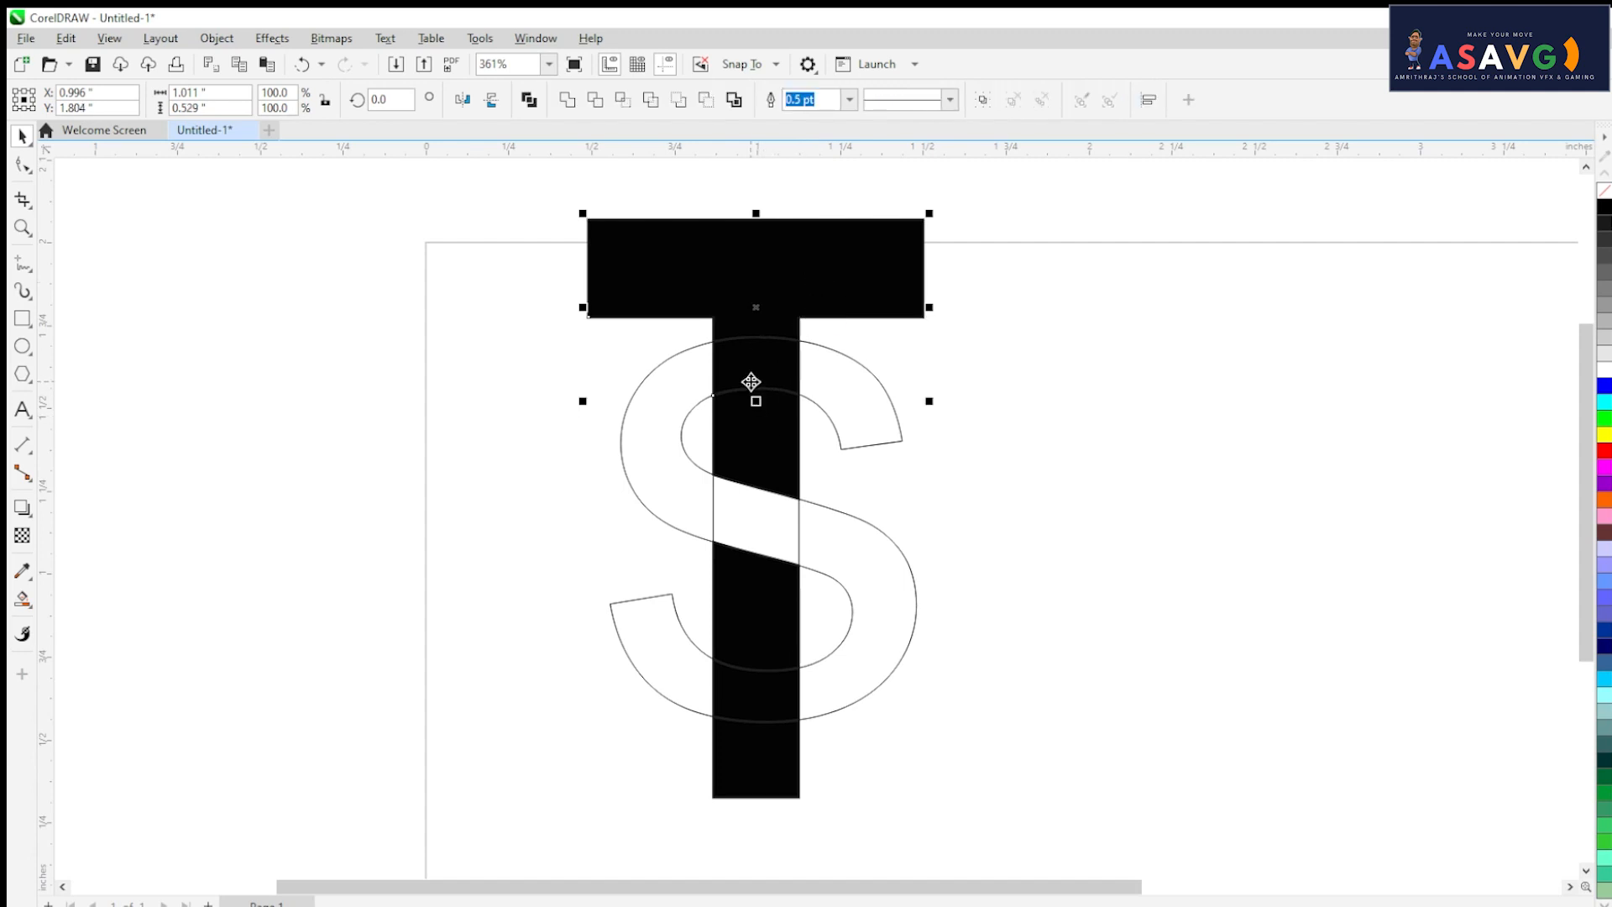
{"action": "left_click", "coordinate": [772, 465], "text": "shift"}
{"action": "left_click", "coordinate": [754, 609], "text": "shift"}
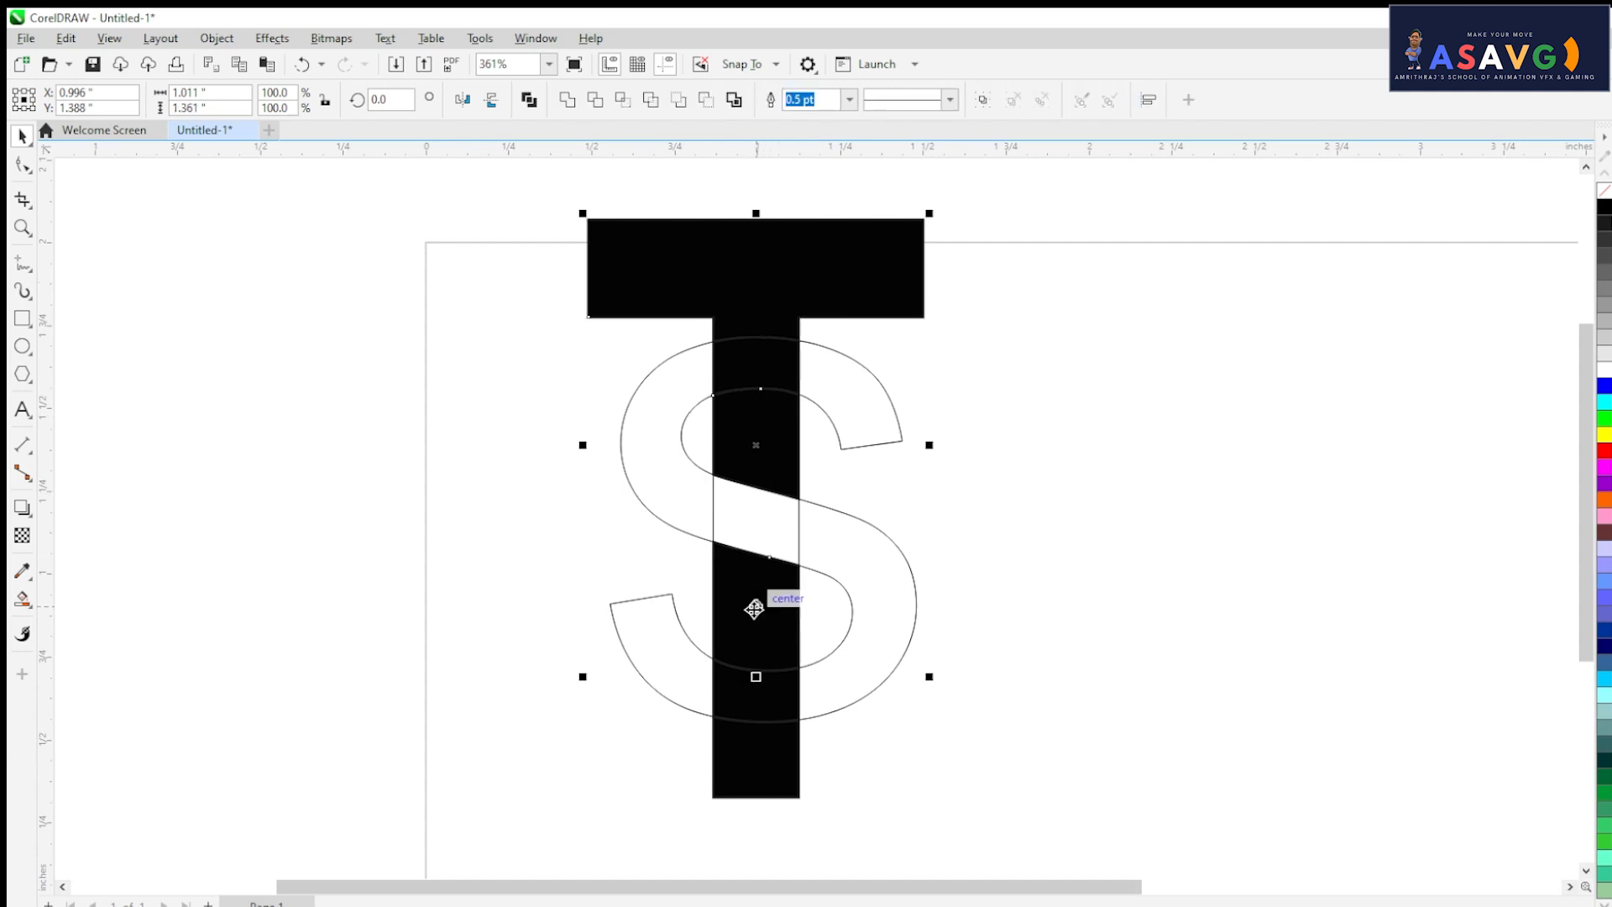
{"action": "left_click", "coordinate": [752, 720], "text": "shift"}
{"action": "left_click", "coordinate": [755, 773], "text": "shift"}
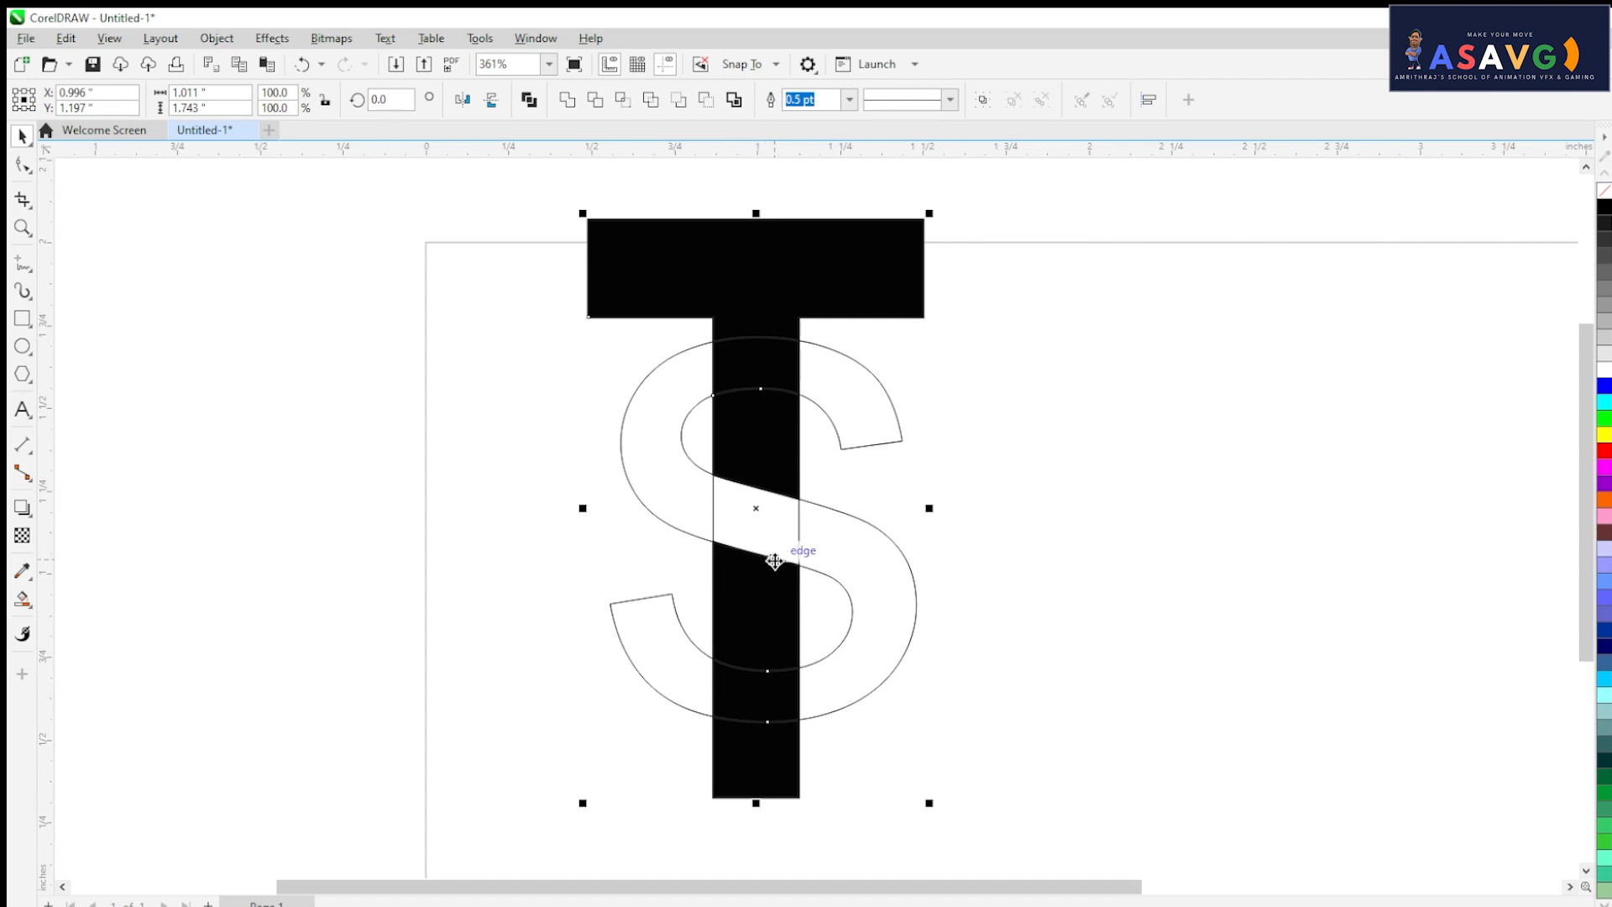
{"action": "left_click", "coordinate": [567, 101]}
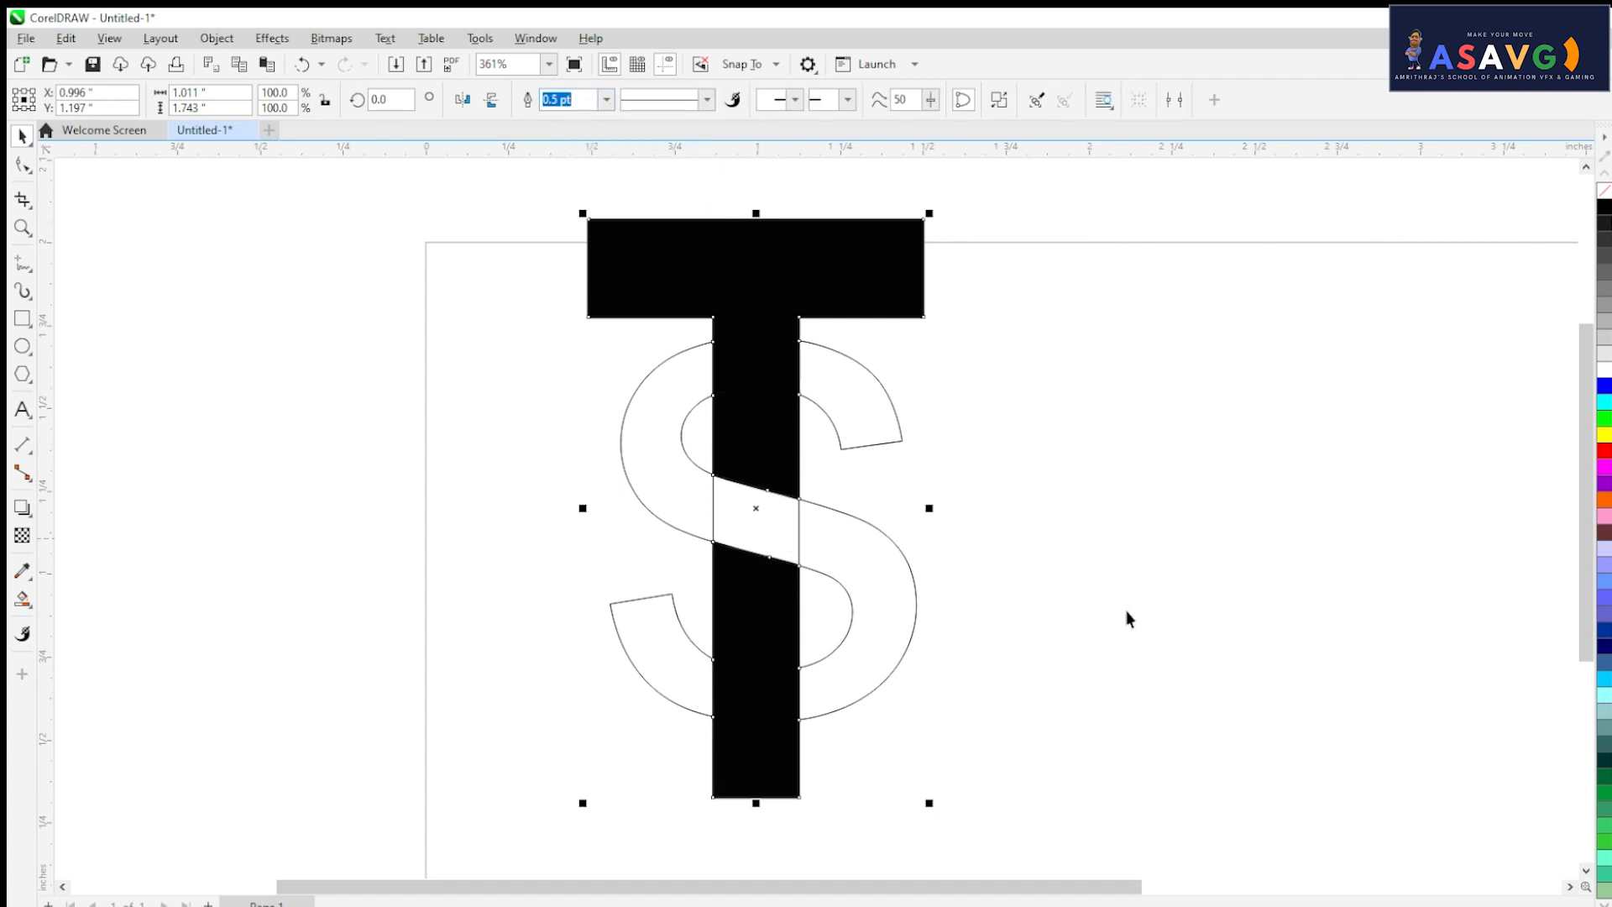
- Try blue and orange fills on the welded T, settle on a muted medium blue, and deselect it
{"action": "left_click", "coordinate": [1603, 385]}
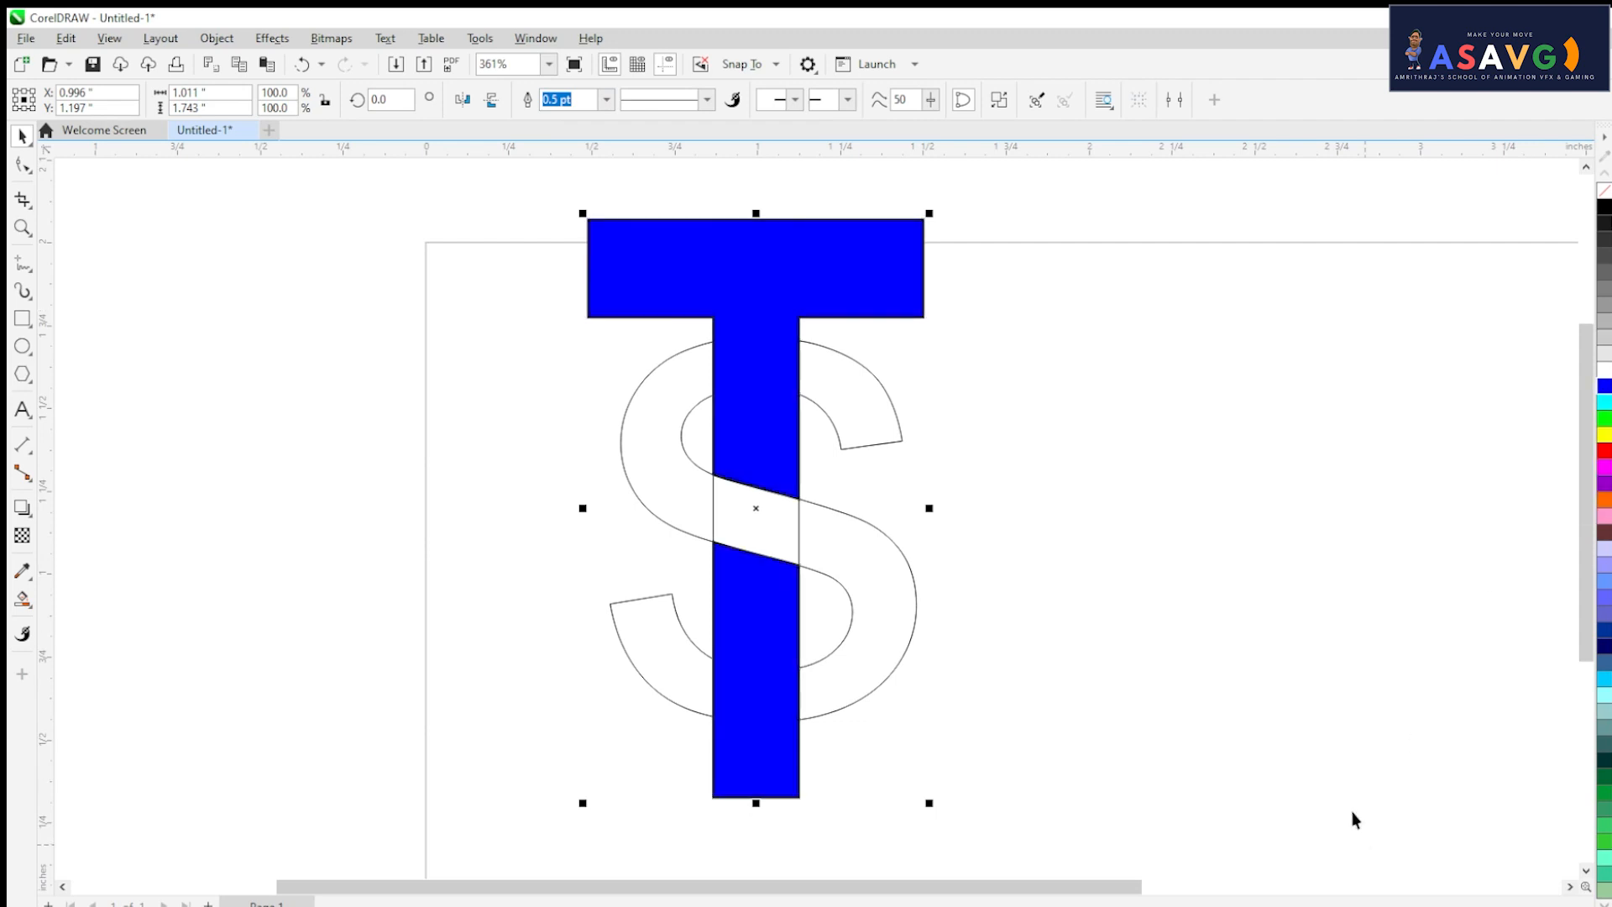
{"action": "left_click", "coordinate": [1603, 500]}
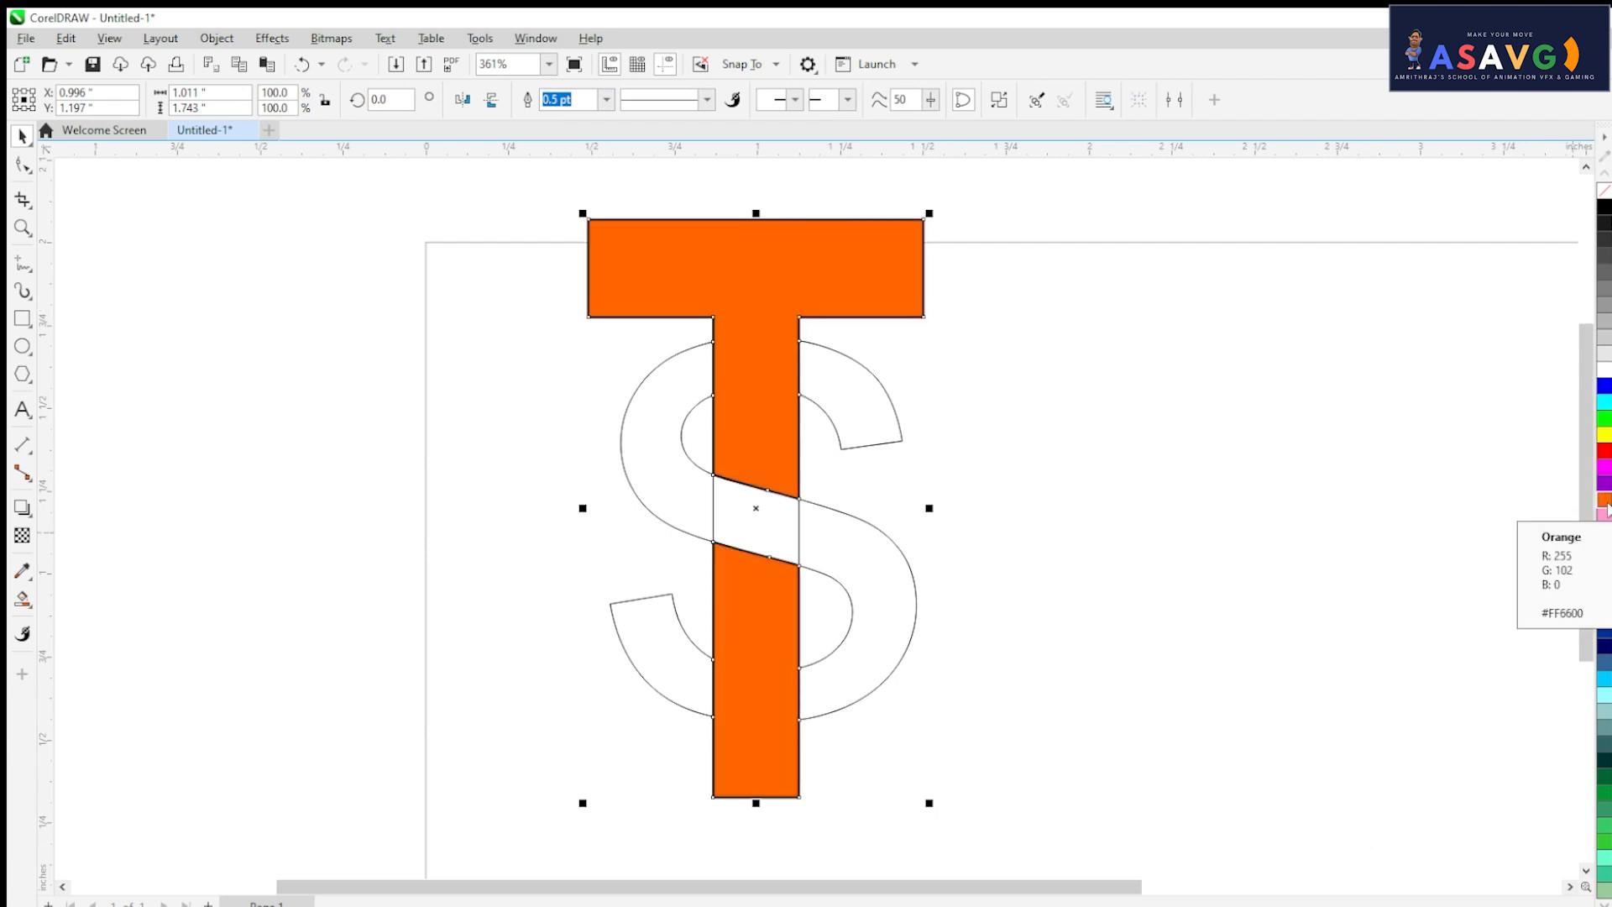
{"action": "left_click", "coordinate": [1603, 671]}
{"action": "scroll", "coordinate": [843, 440], "scroll_direction": "up", "scroll_amount": 1}
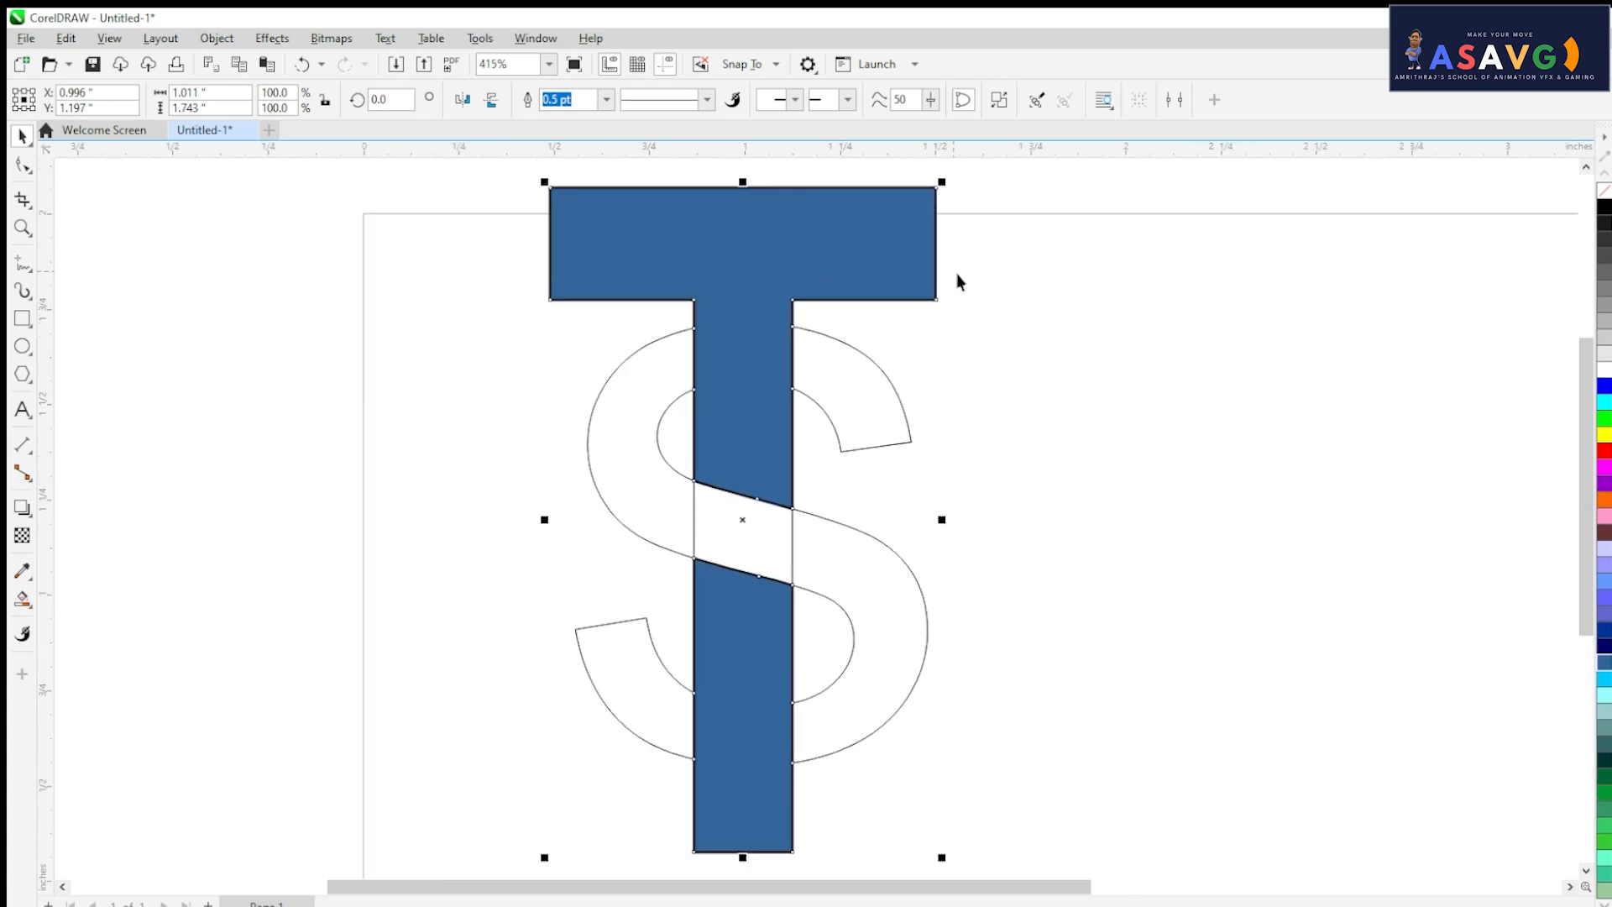
{"action": "scroll", "coordinate": [979, 371], "scroll_direction": "down", "scroll_amount": 1}
{"action": "left_click", "coordinate": [958, 393]}
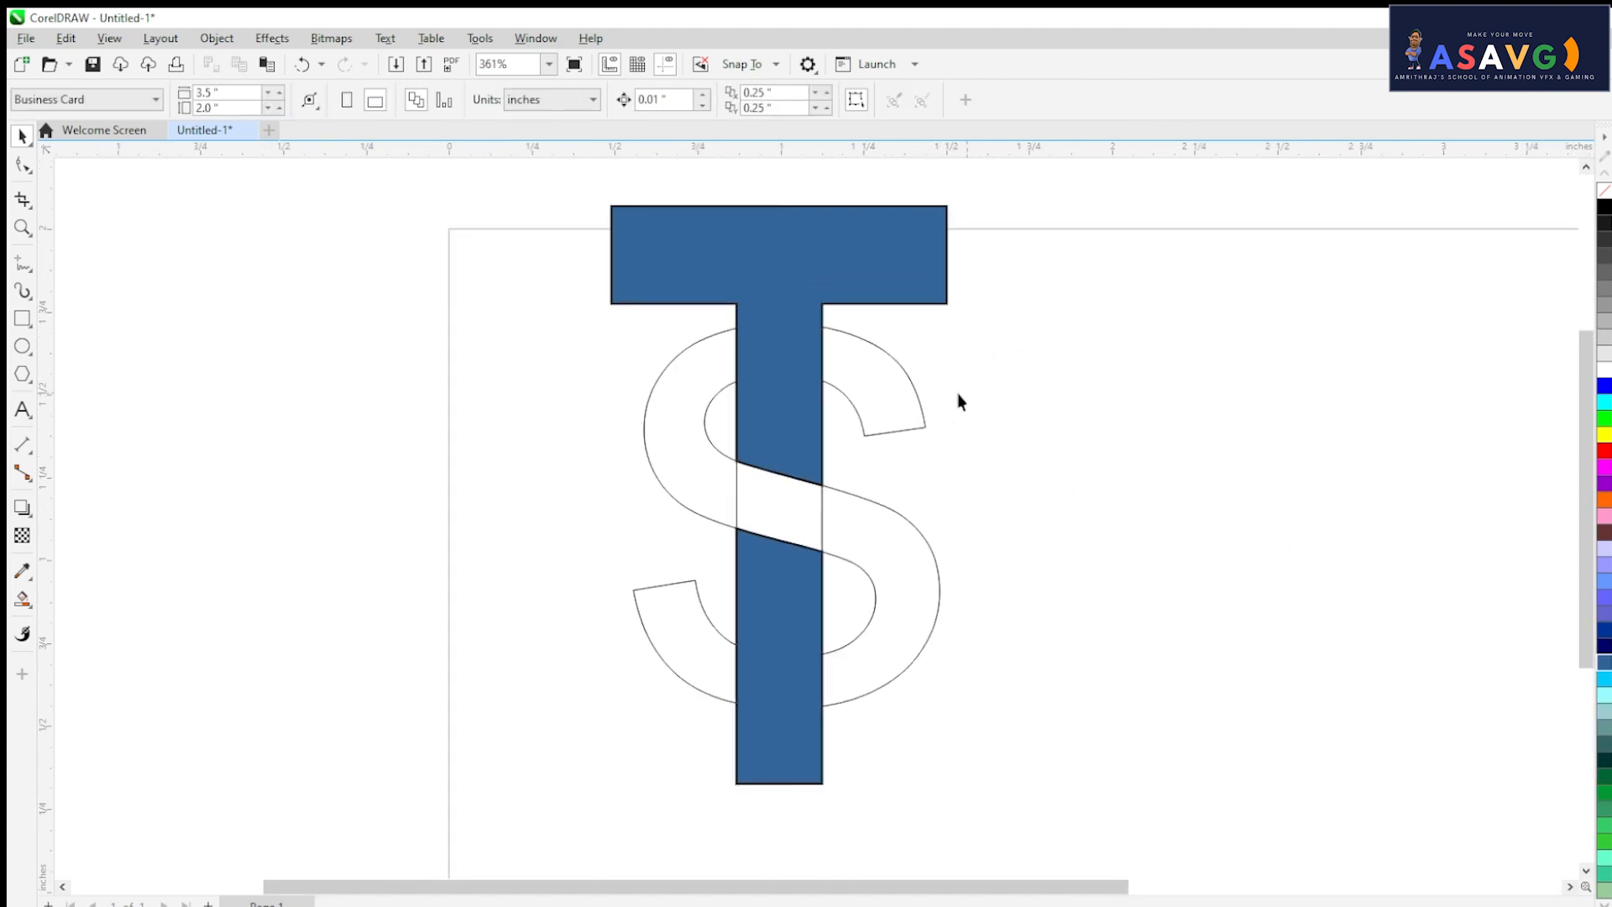
{"action": "left_click", "coordinate": [798, 403]}
{"action": "left_click", "coordinate": [910, 396]}
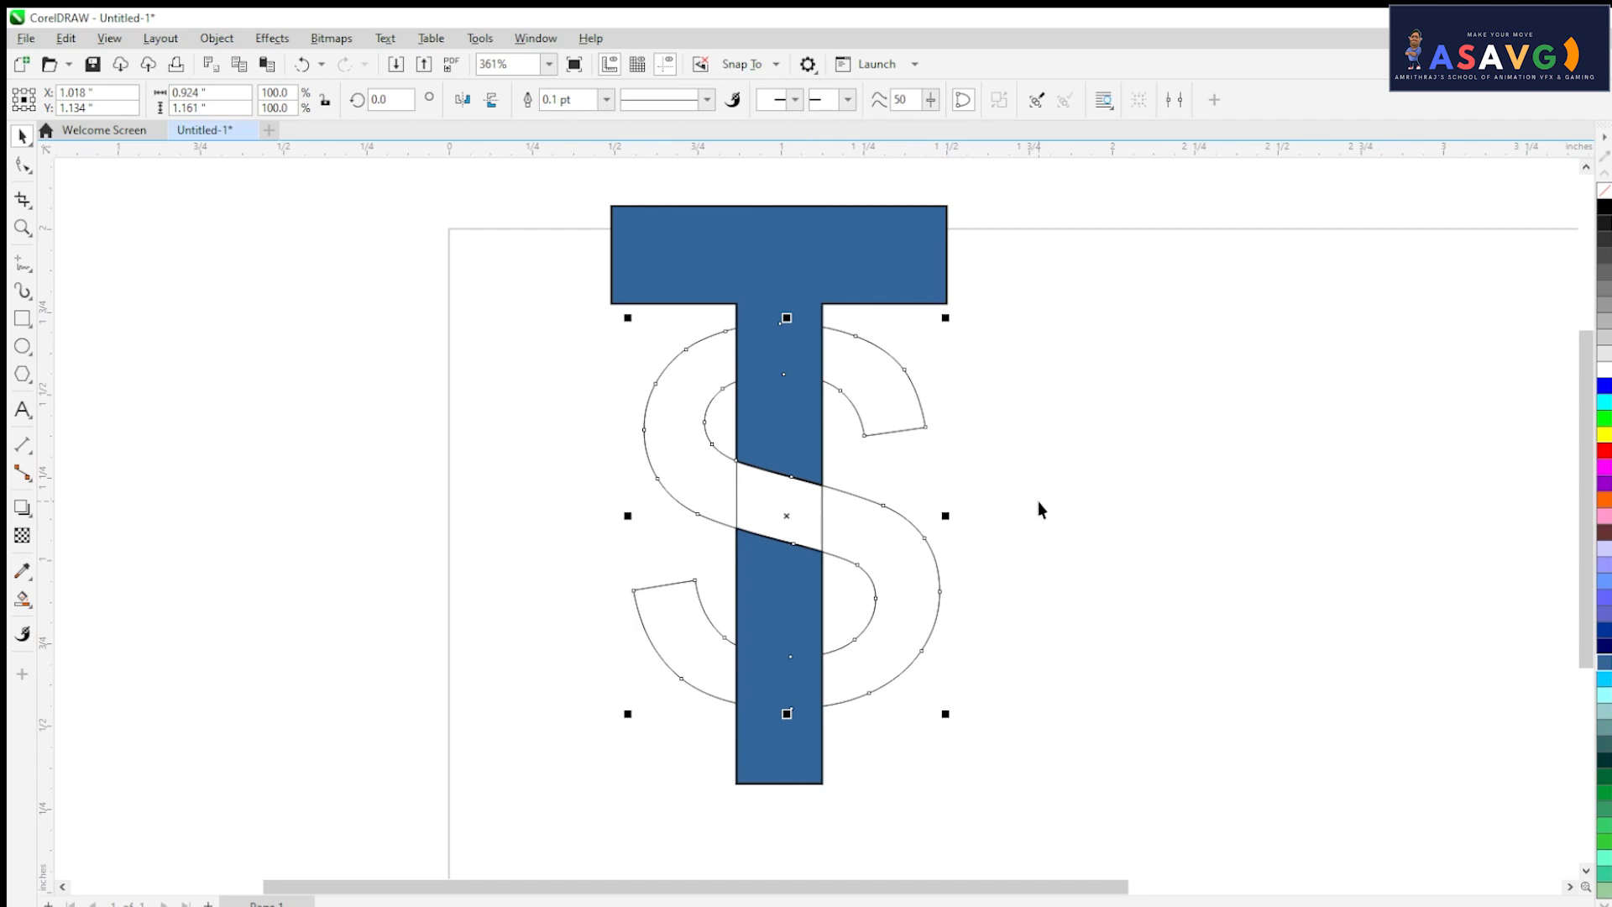
{"action": "left_click", "coordinate": [712, 410]}
{"action": "left_click", "coordinate": [708, 411]}
- Smart Fill the S's segments on both sides of the T and the diagonal stroke across the stem in black
{"action": "left_click", "coordinate": [27, 602]}
{"action": "left_click", "coordinate": [89, 620]}
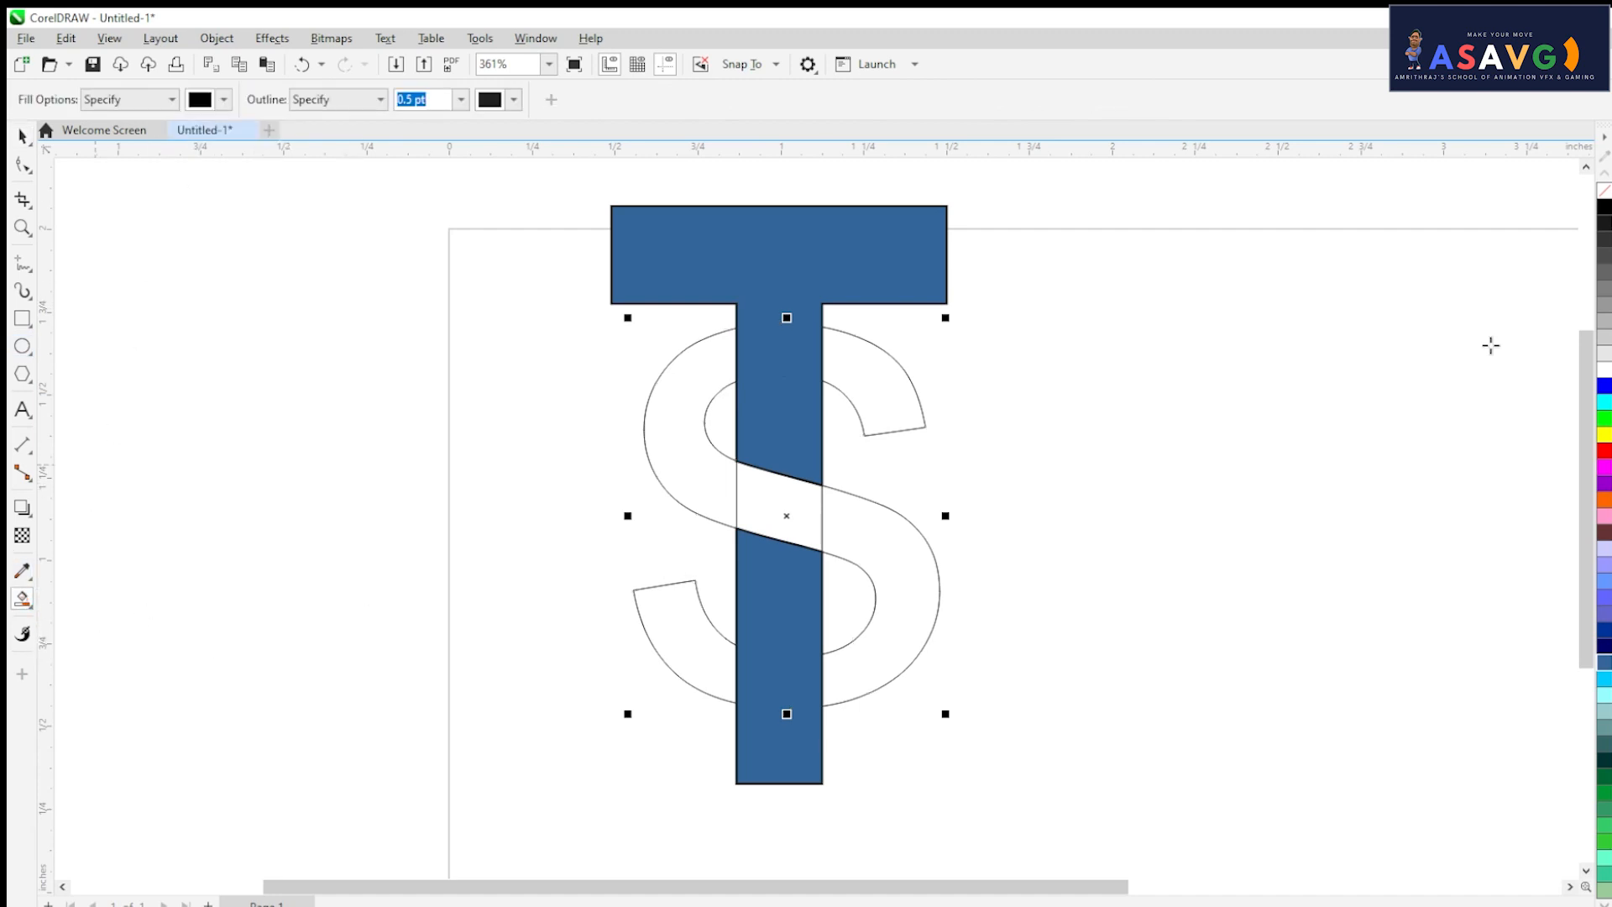
{"action": "left_click", "coordinate": [876, 388]}
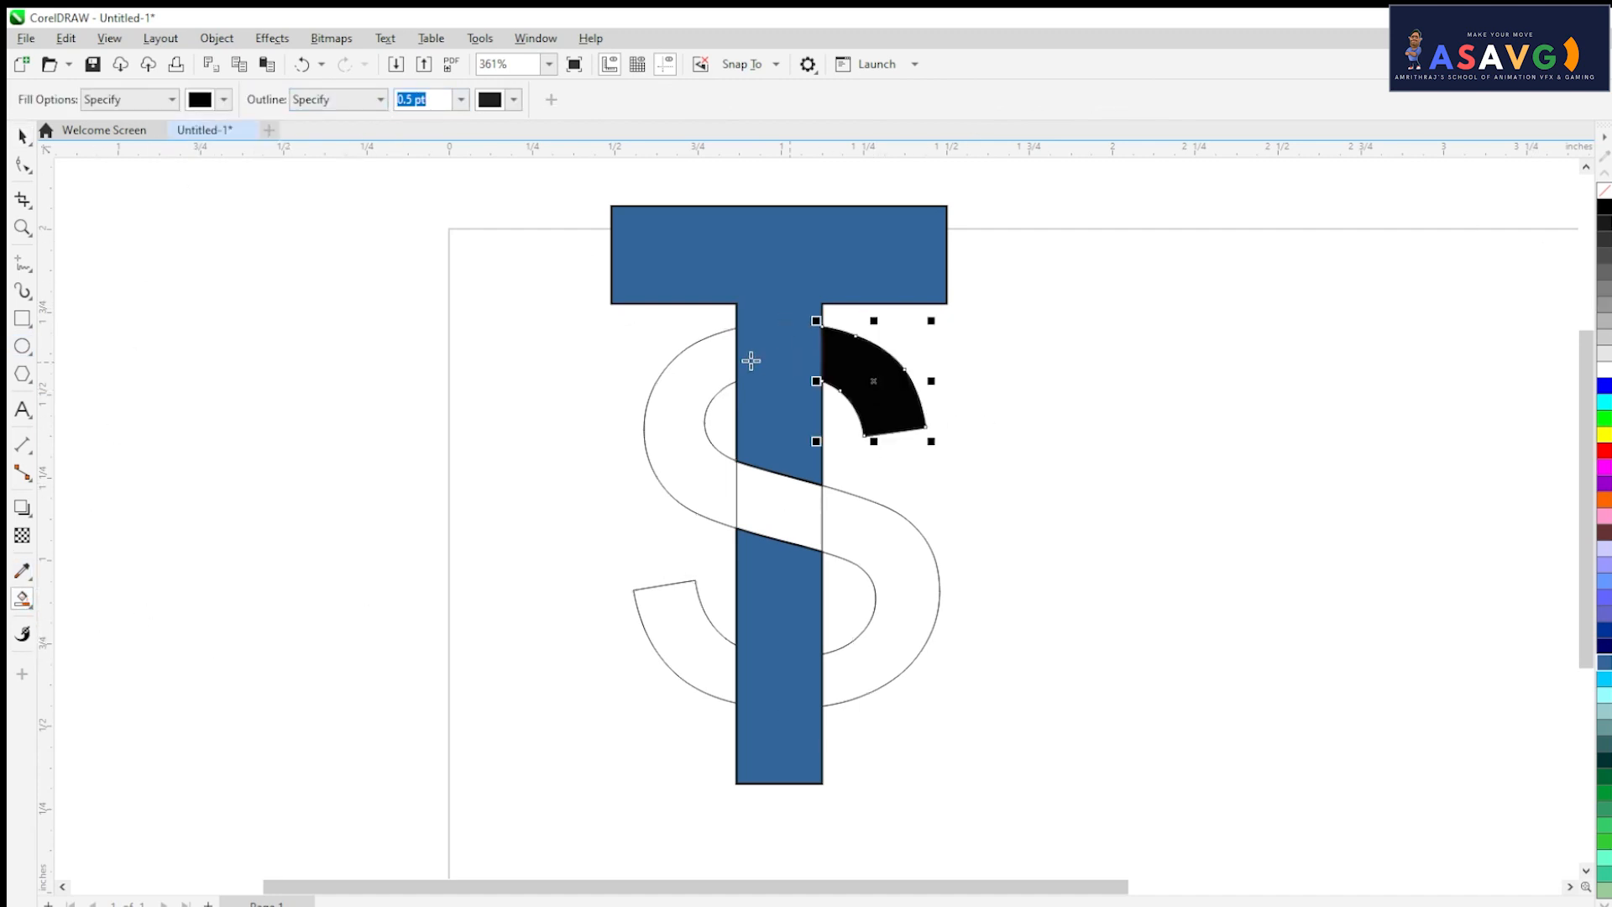
{"action": "left_click", "coordinate": [714, 369]}
{"action": "left_click", "coordinate": [759, 504]}
{"action": "left_click", "coordinate": [866, 547]}
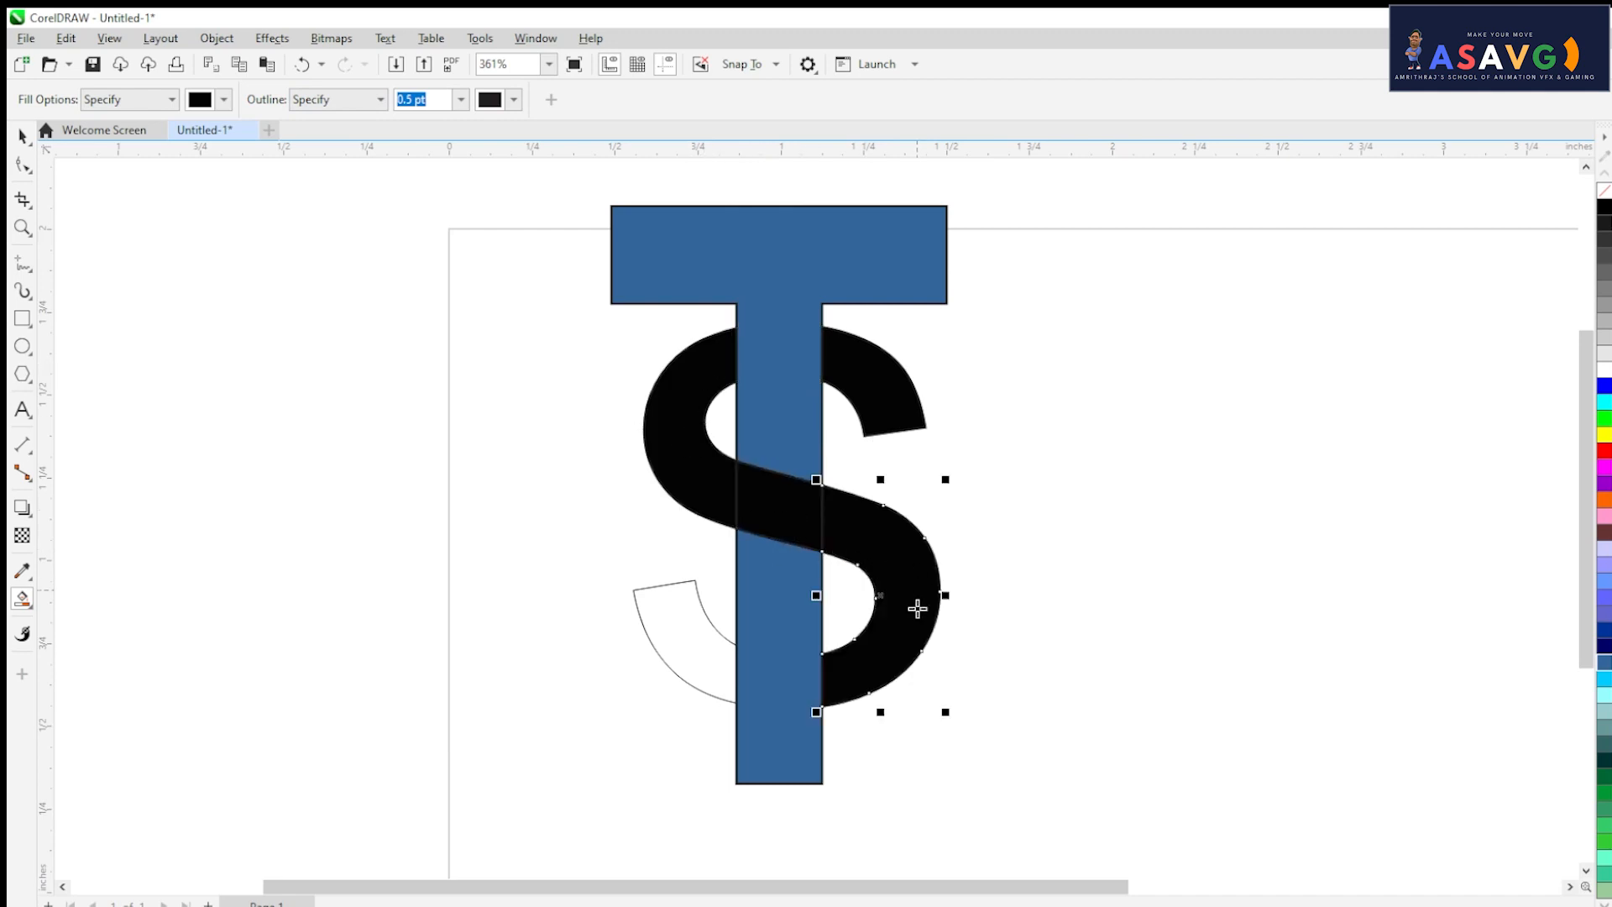
{"action": "left_click", "coordinate": [705, 669]}
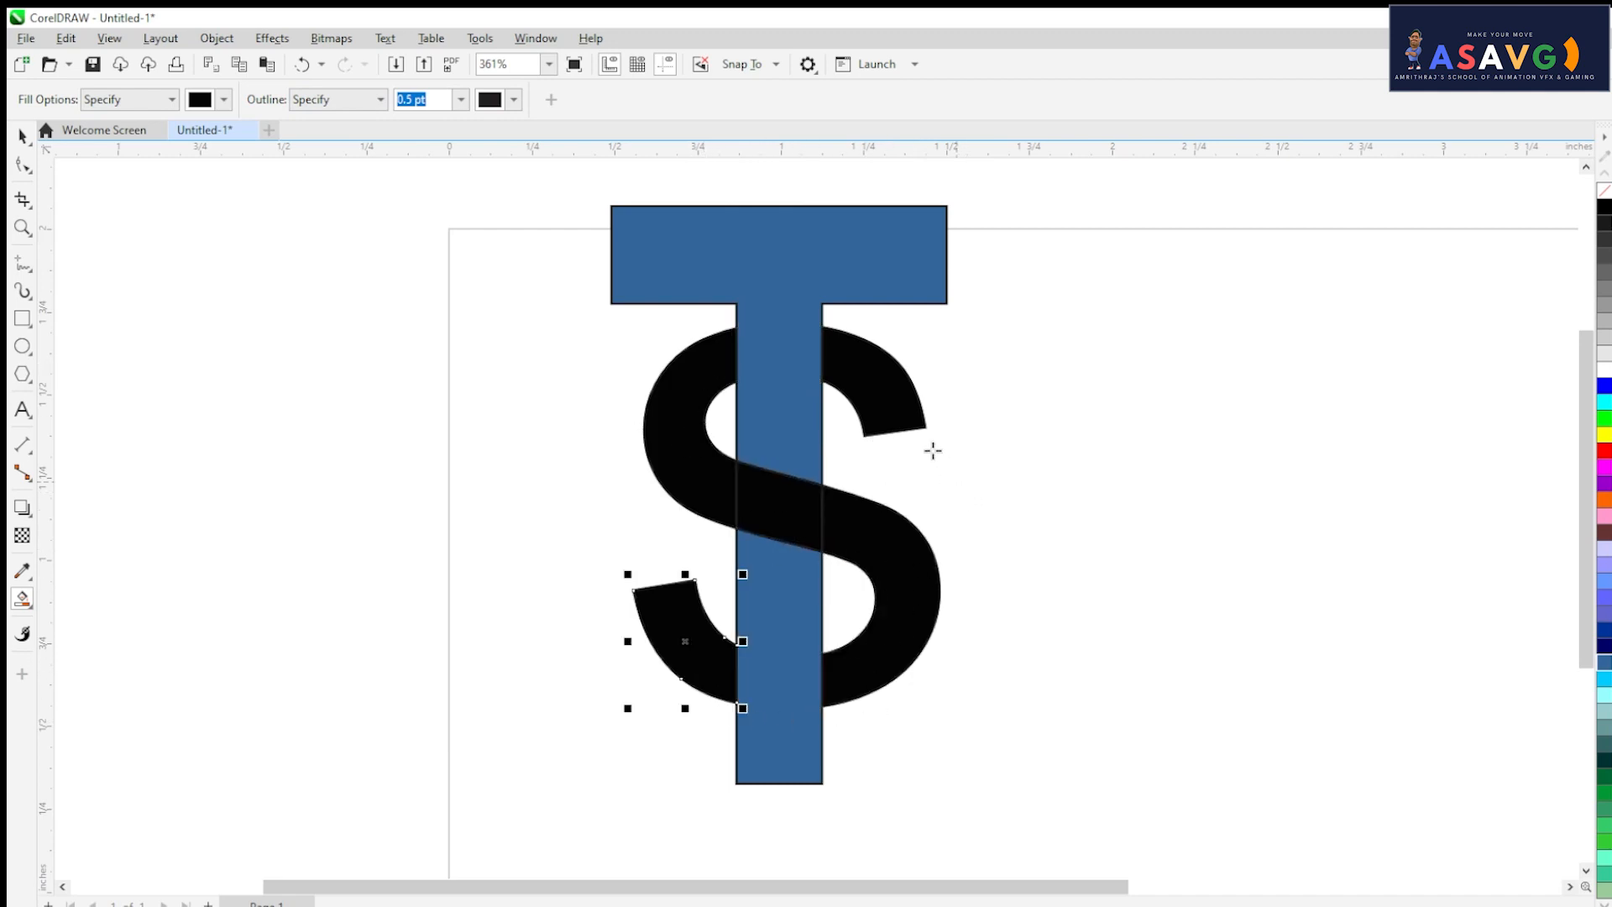
- Select the S's two upper segments and its lower-left end and weld them together
{"action": "scroll", "coordinate": [883, 420], "scroll_direction": "up", "scroll_amount": 1}
{"action": "scroll", "coordinate": [834, 411], "scroll_direction": "down", "scroll_amount": 1}
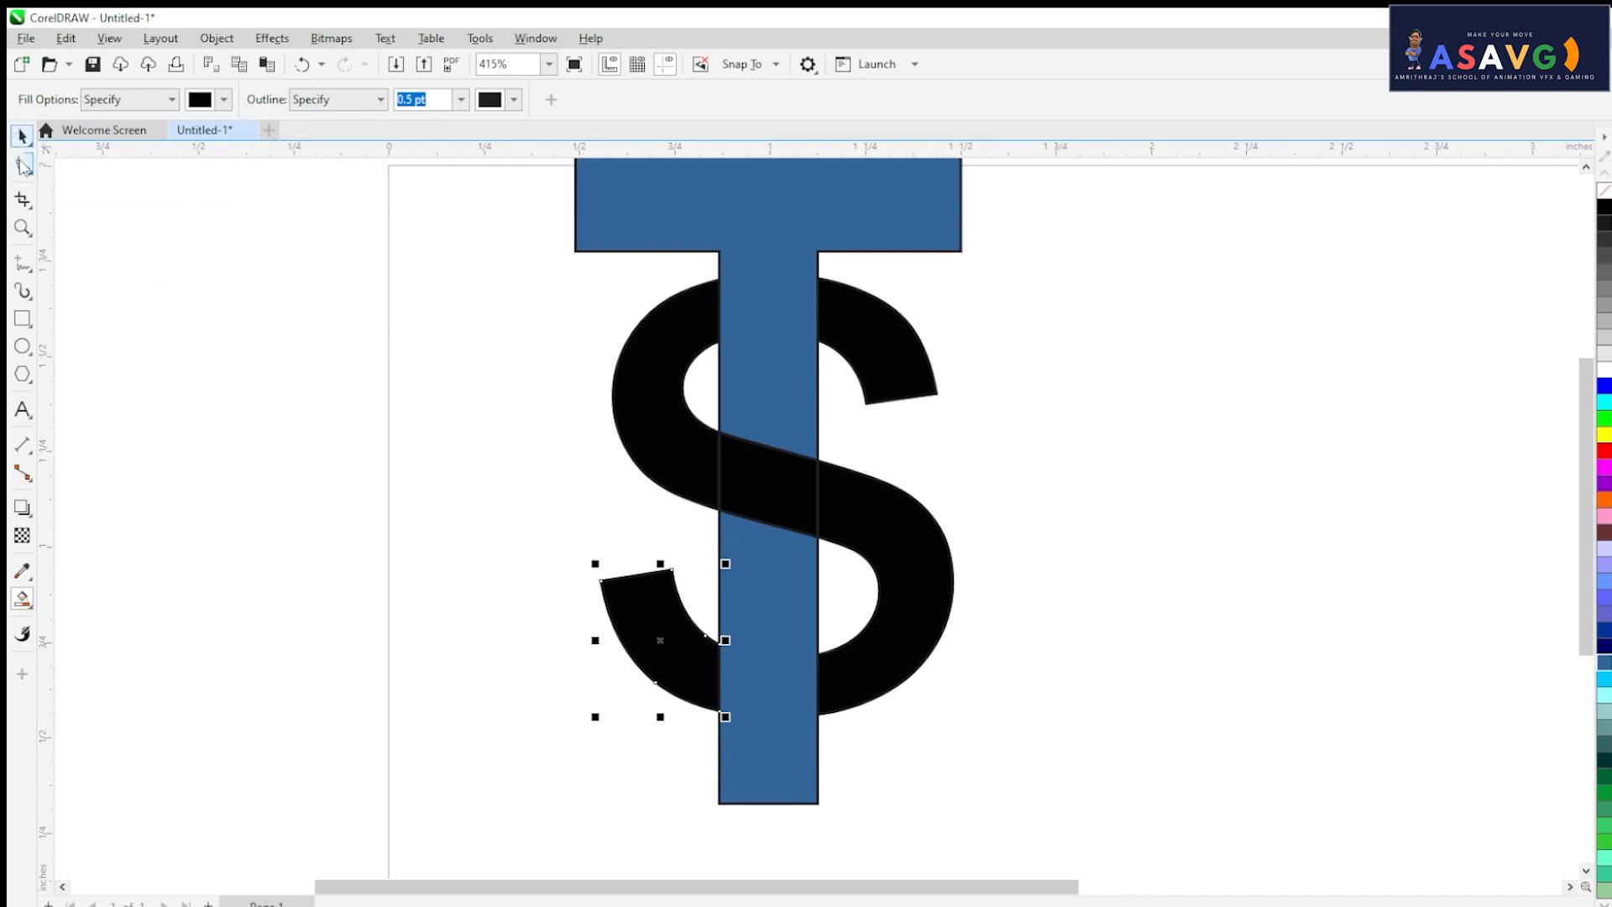
{"action": "left_click", "coordinate": [22, 136]}
{"action": "left_click", "coordinate": [675, 335]}
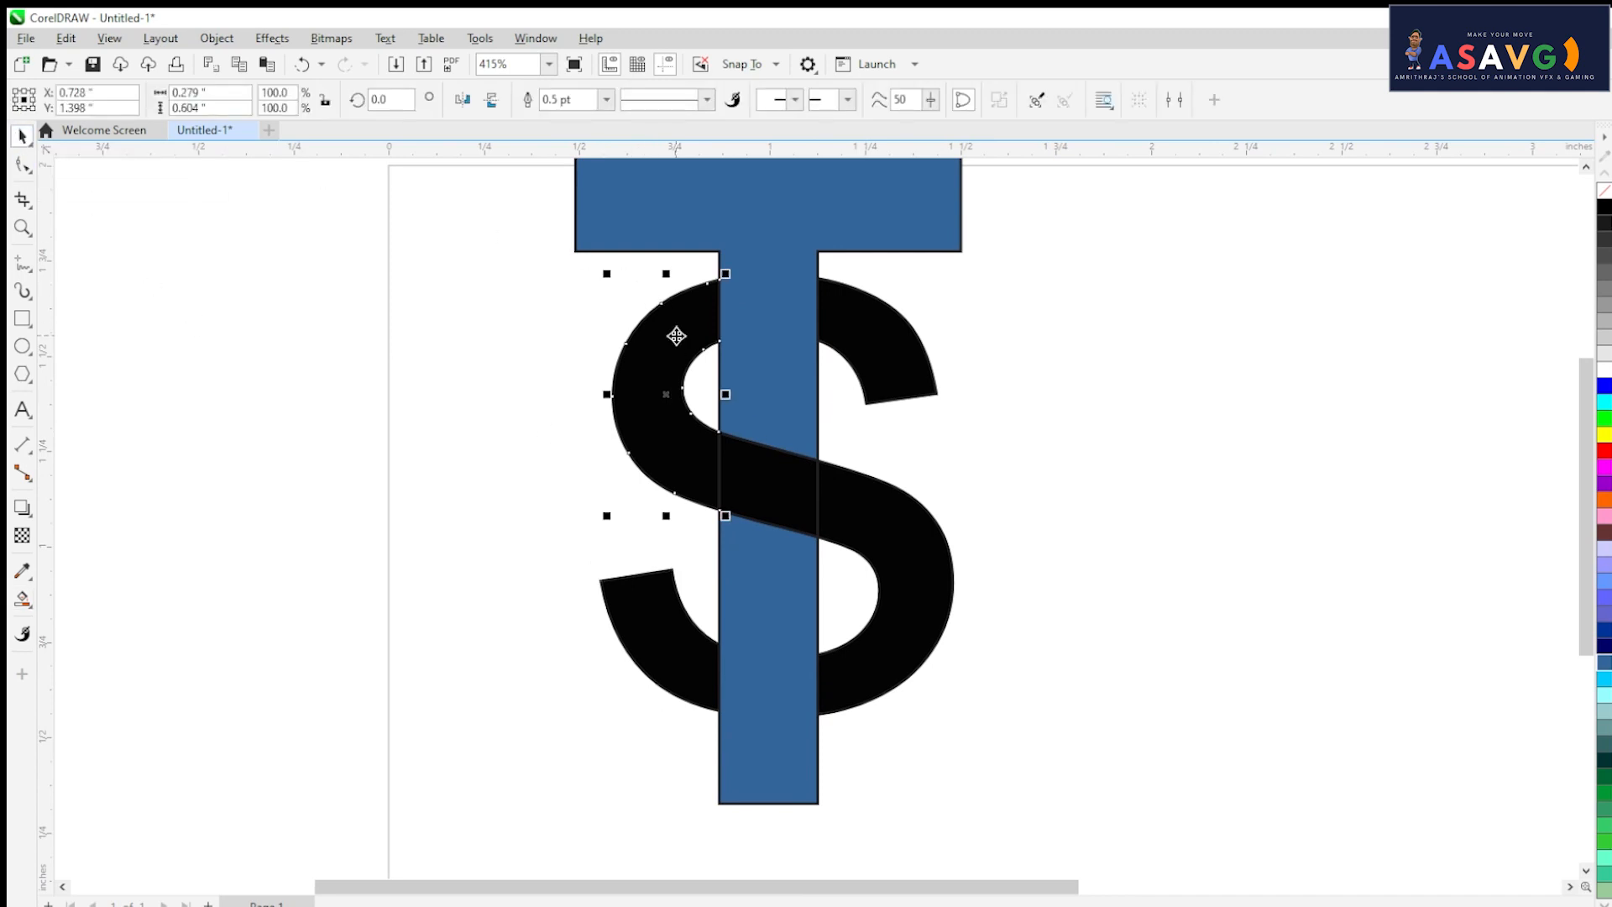
{"action": "left_click", "coordinate": [885, 351], "text": "shift"}
{"action": "left_click", "coordinate": [877, 547], "text": "shift"}
{"action": "left_click", "coordinate": [867, 684], "text": "shift"}
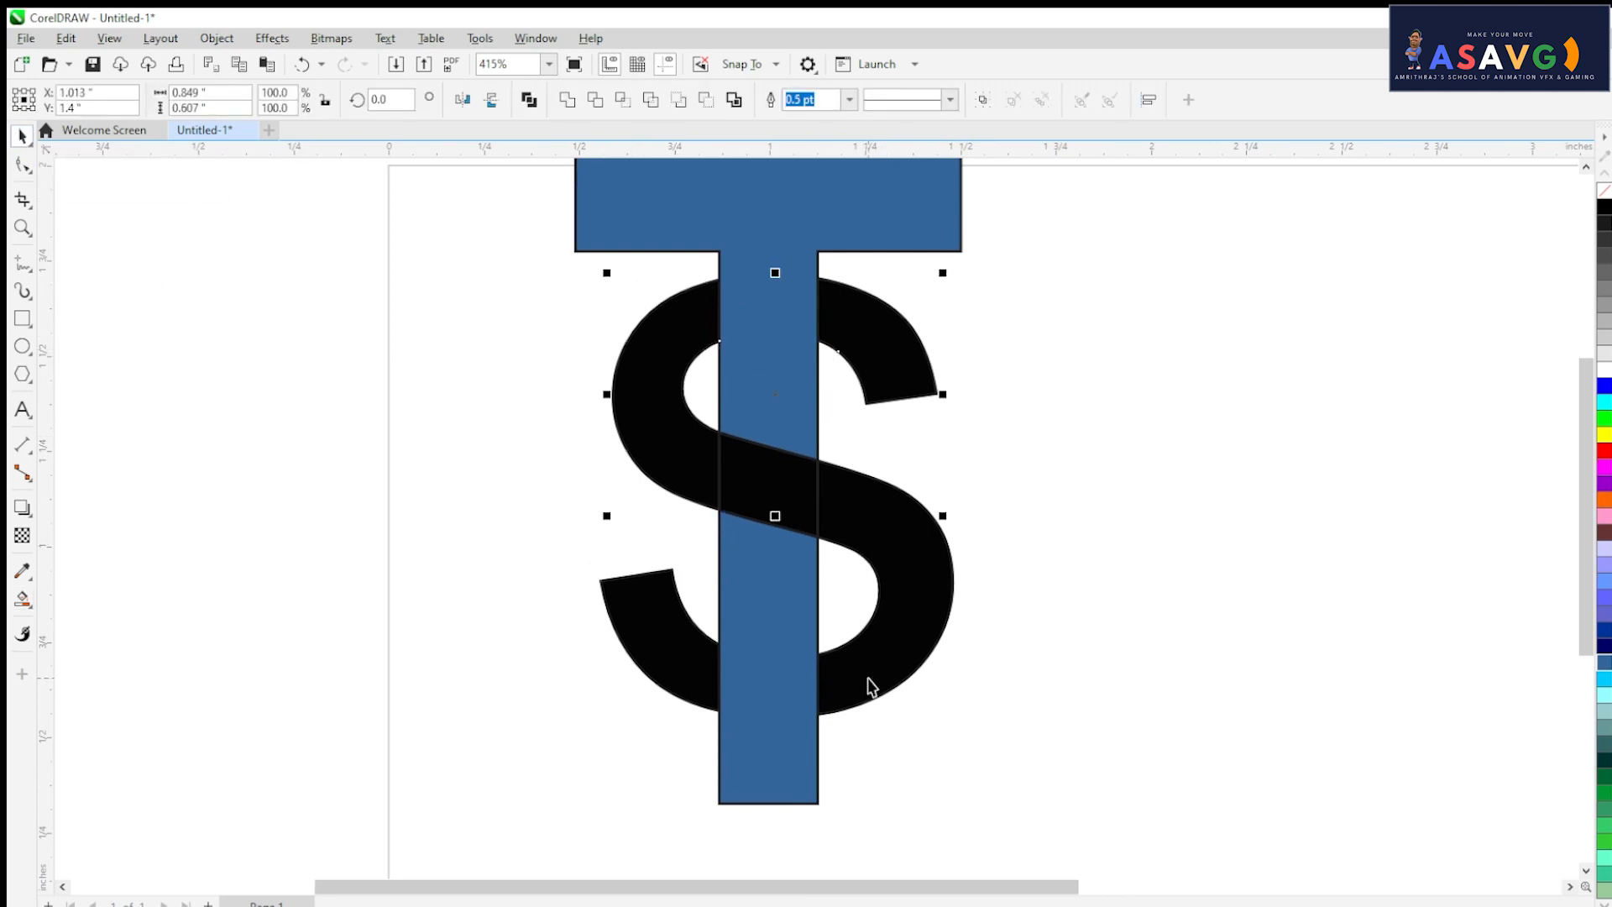
{"action": "left_click", "coordinate": [695, 684], "text": "shift"}
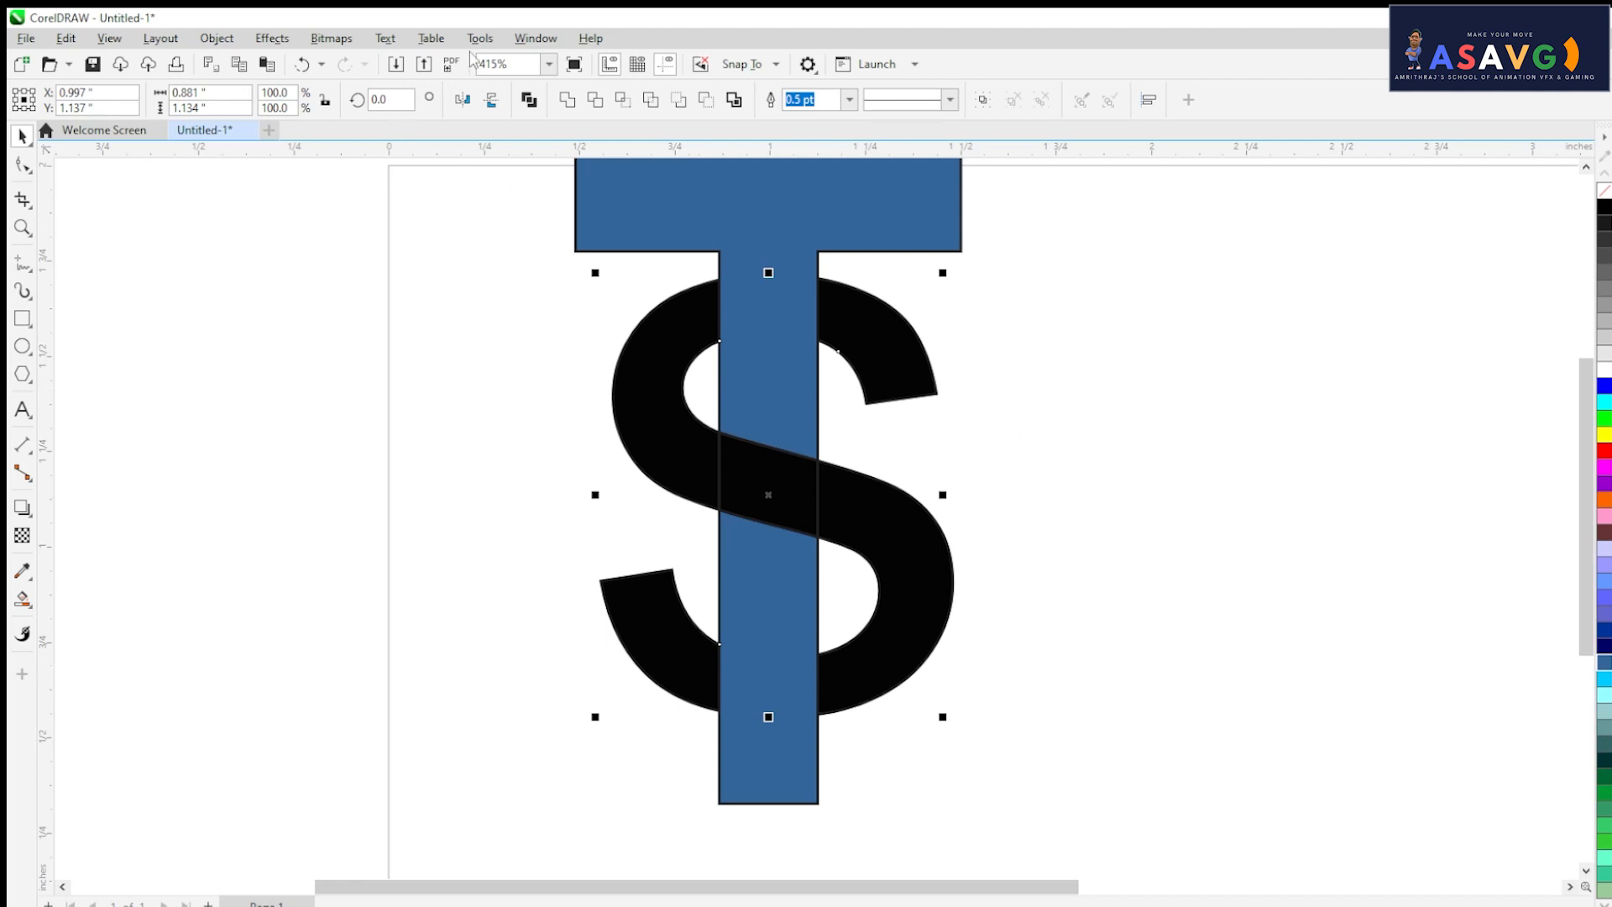
{"action": "left_click", "coordinate": [569, 100]}
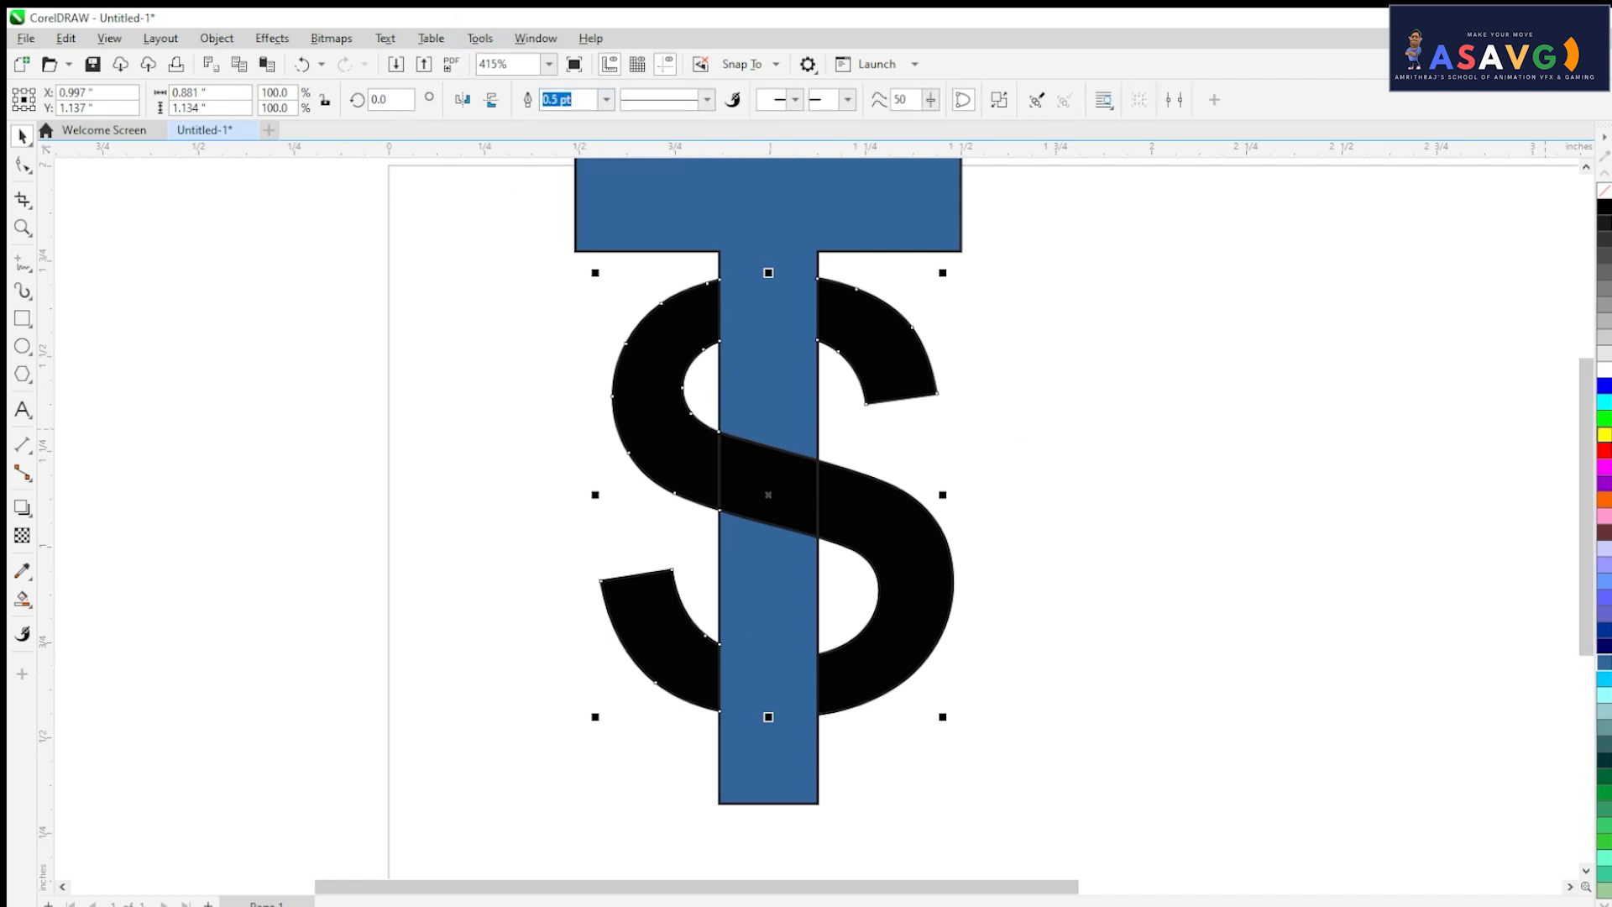
- Try a bright green fill on the welded S segments, and undo it
{"action": "left_click", "coordinate": [1604, 419]}
{"action": "left_click", "coordinate": [789, 495]}
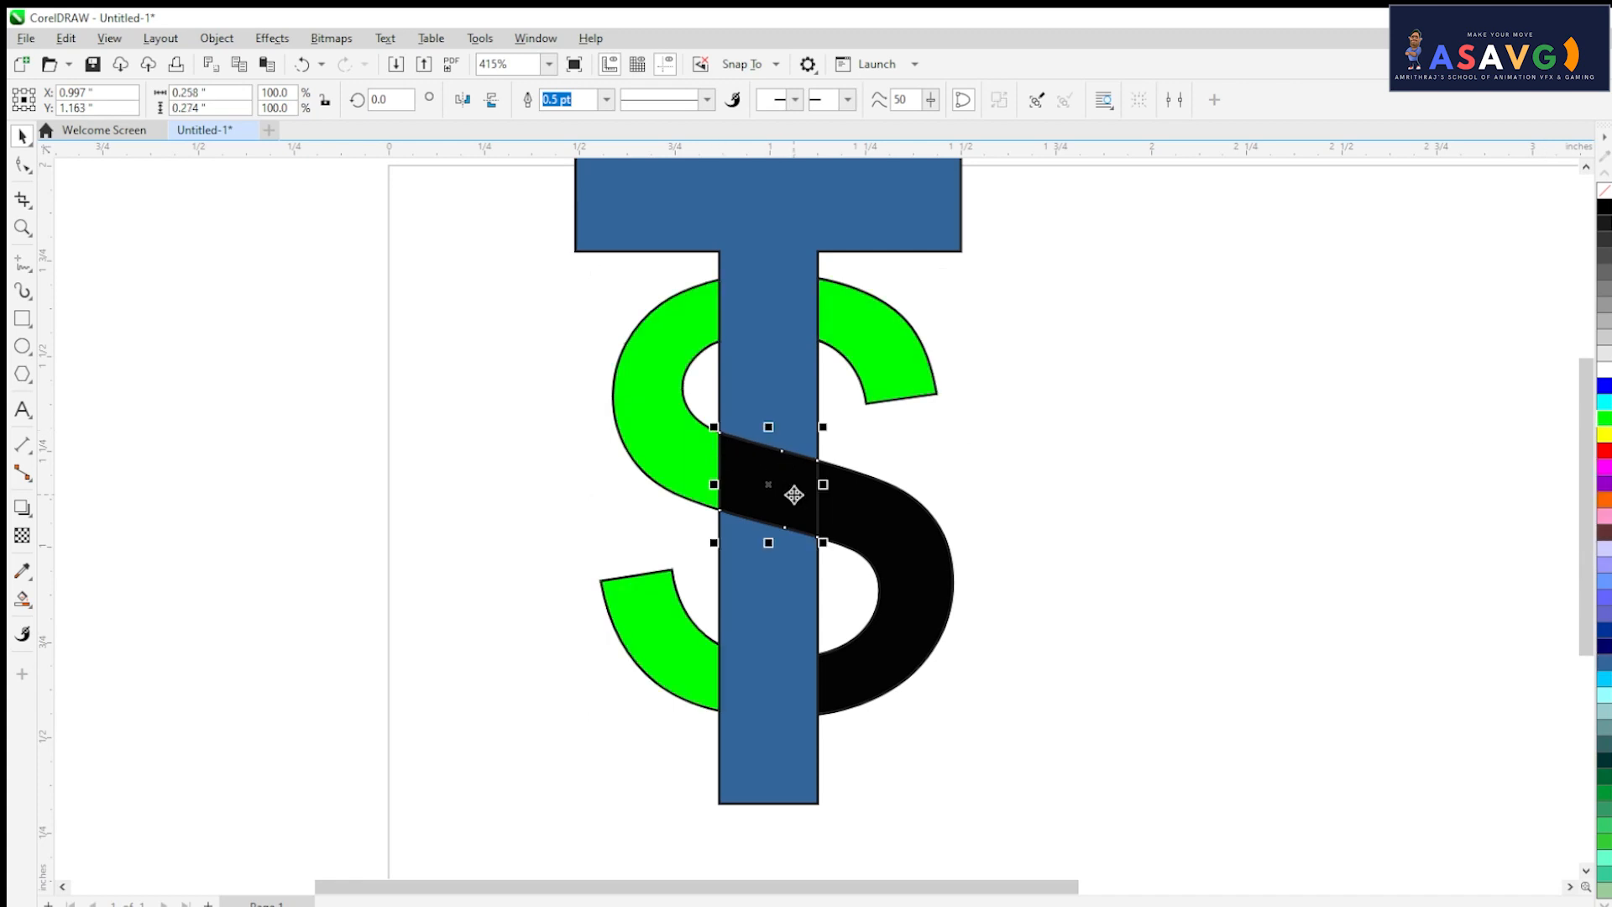
{"action": "key", "text": "ctrl+z"}
{"action": "left_click", "coordinate": [1039, 461]}
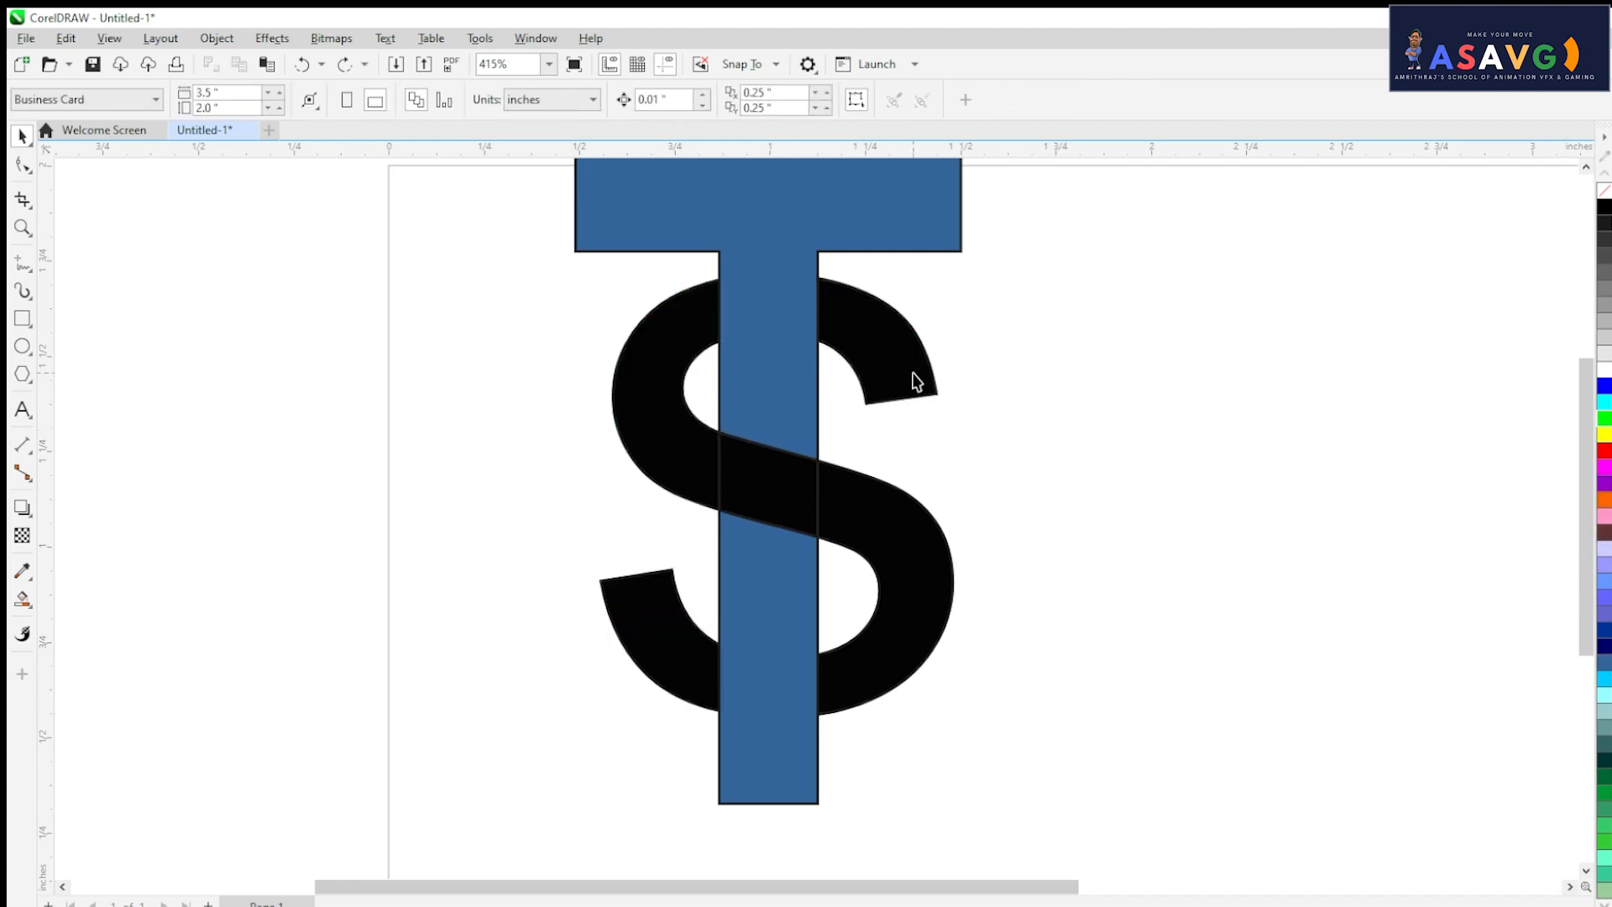
{"action": "left_click", "coordinate": [914, 378]}
{"action": "scroll", "coordinate": [917, 380], "scroll_direction": "up", "scroll_amount": 1}
{"action": "left_click", "coordinate": [676, 558], "text": "shift"}
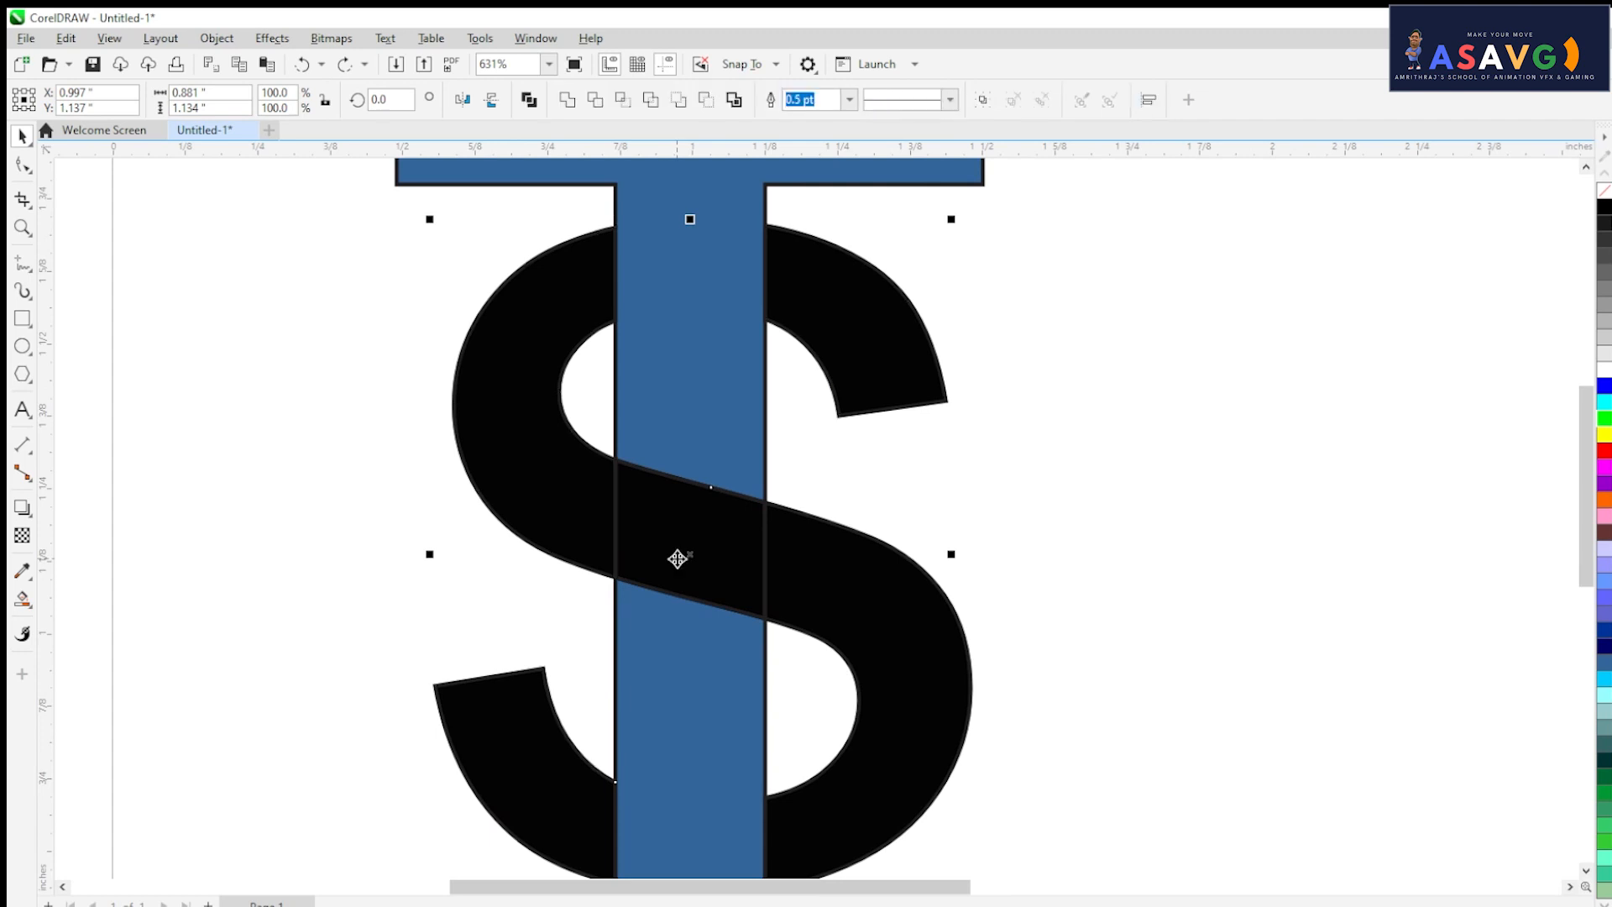
{"action": "left_click", "coordinate": [885, 614], "text": "shift"}
{"action": "left_click_drag", "start_coordinate": [1155, 698], "coordinate": [1177, 473]}
{"action": "left_click", "coordinate": [915, 591], "text": "shift"}
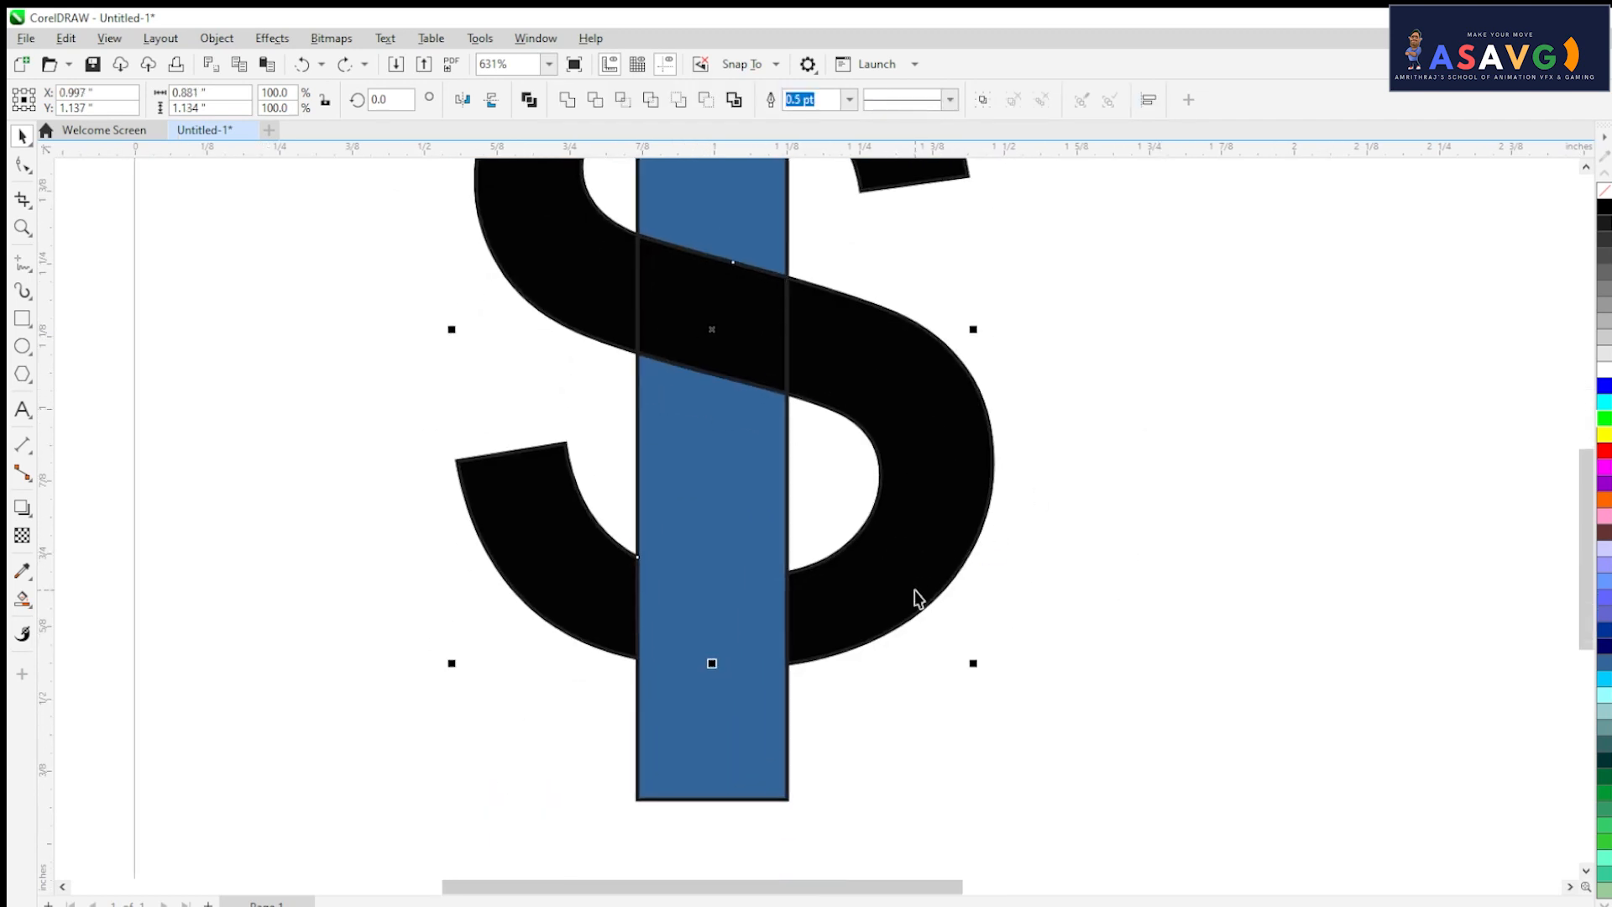
{"action": "left_click", "coordinate": [599, 610], "text": "shift"}
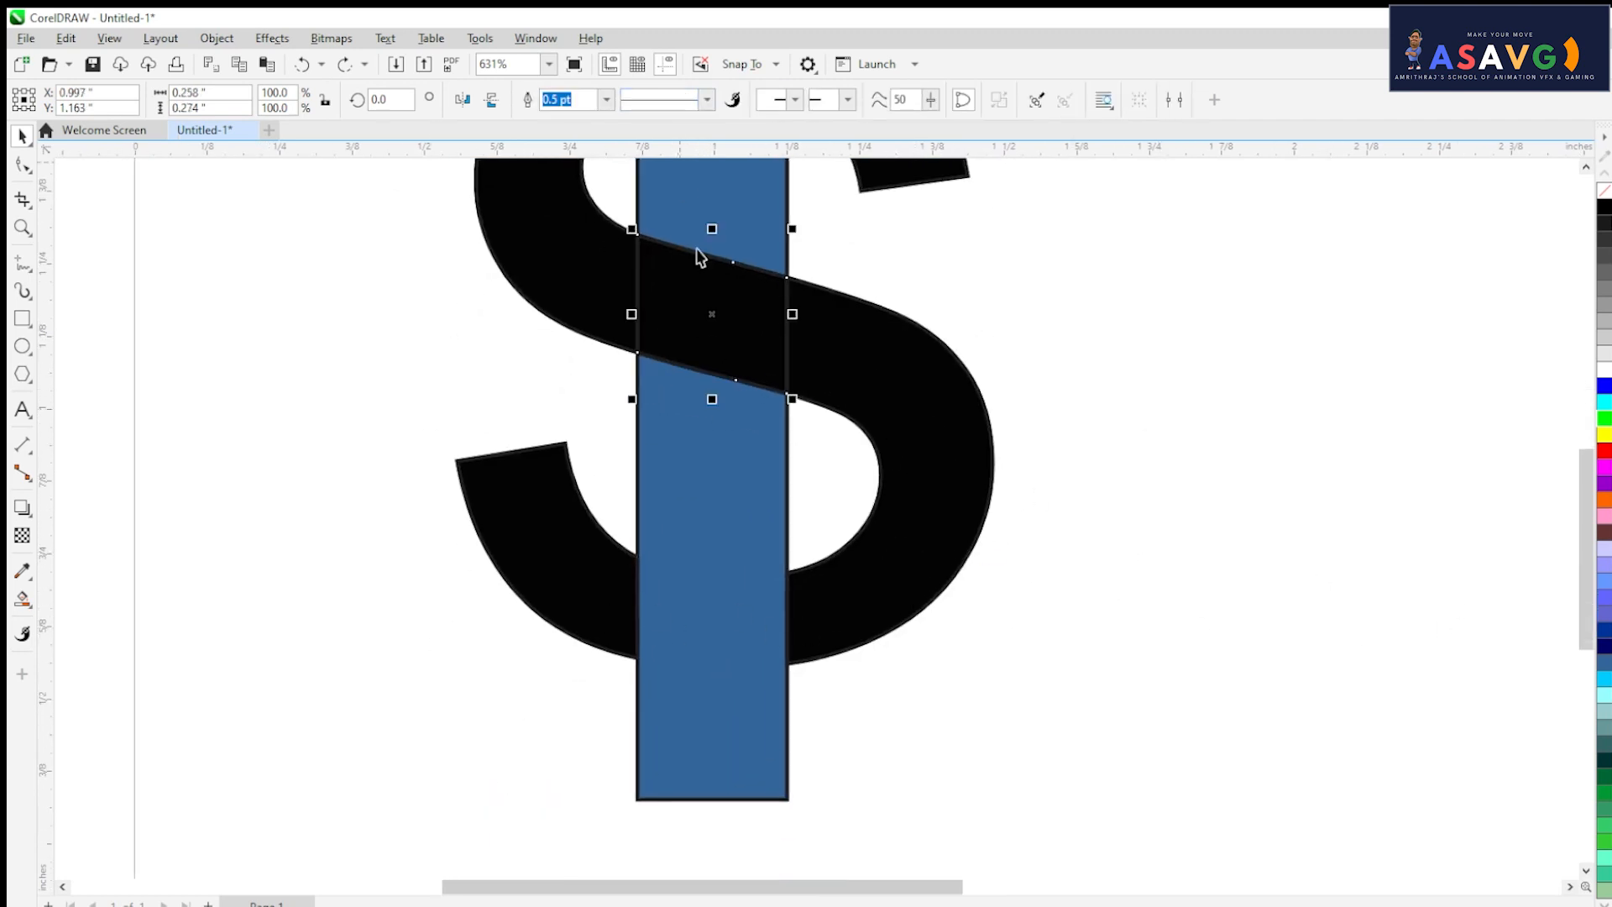
{"action": "left_click_drag", "start_coordinate": [981, 324], "coordinate": [1015, 465]}
- Undo the weld of the S segments and the last Smart Fill, and clear the selection
{"action": "key", "text": "ctrl+z"}
{"action": "key", "text": "ctrl+z"}
{"action": "left_click", "coordinate": [1015, 465]}
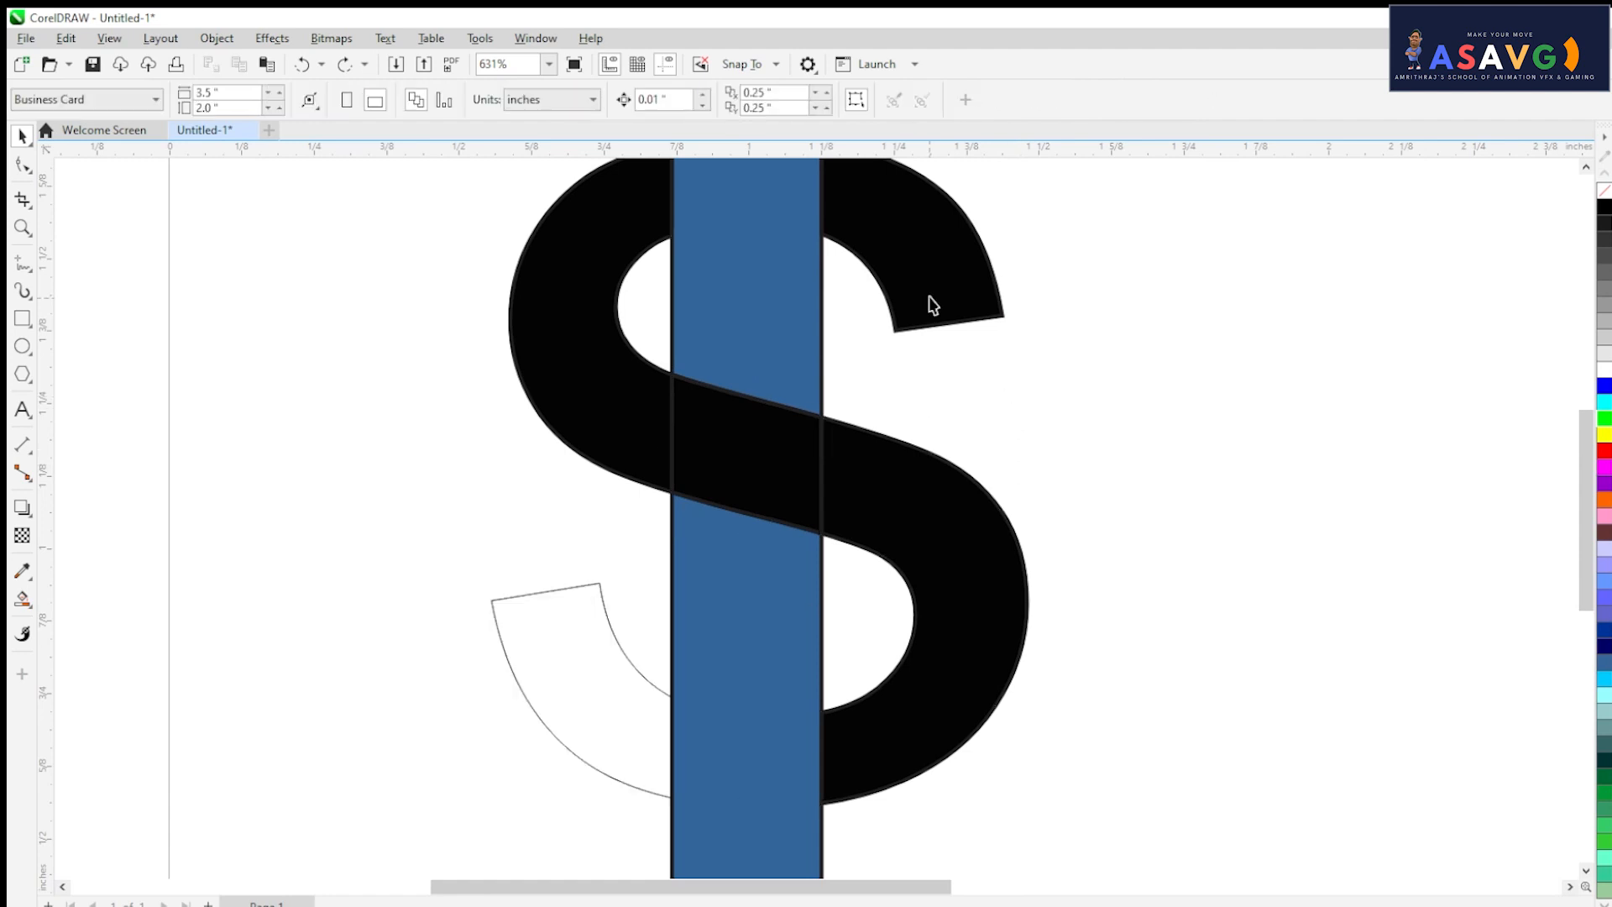
- Smart Fill the S's lower-left end in black, and undo the extra fill made beside the stem
{"action": "left_click", "coordinate": [22, 598]}
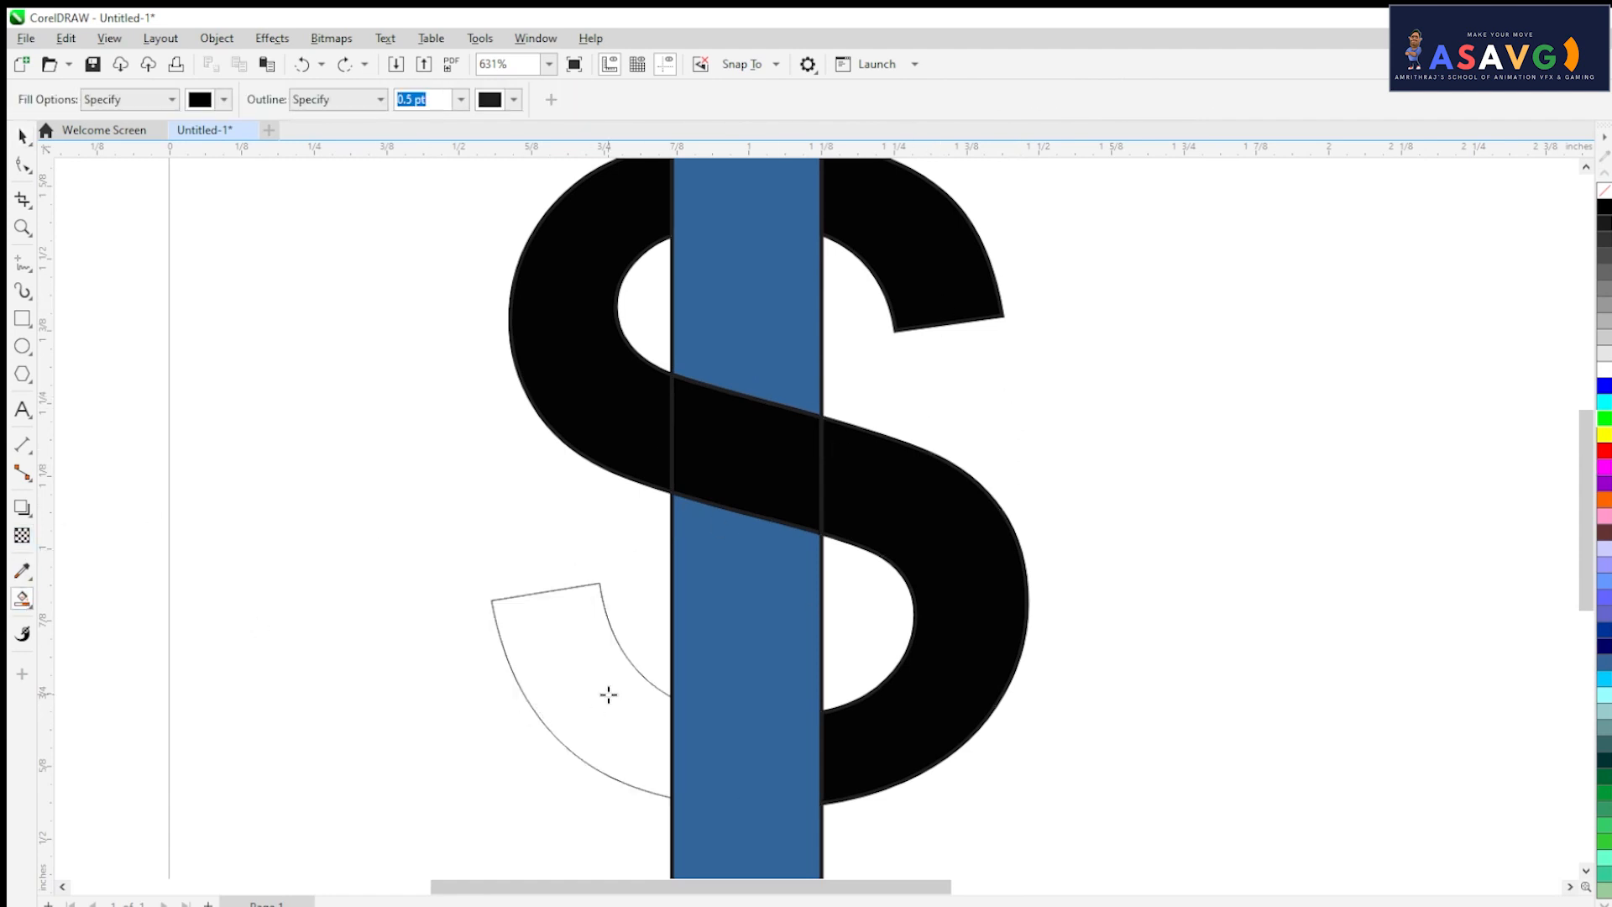
{"action": "left_click", "coordinate": [607, 691]}
{"action": "scroll", "coordinate": [608, 690], "scroll_direction": "down", "scroll_amount": 2}
{"action": "left_click", "coordinate": [871, 682]}
{"action": "key", "text": "ctrl+z"}
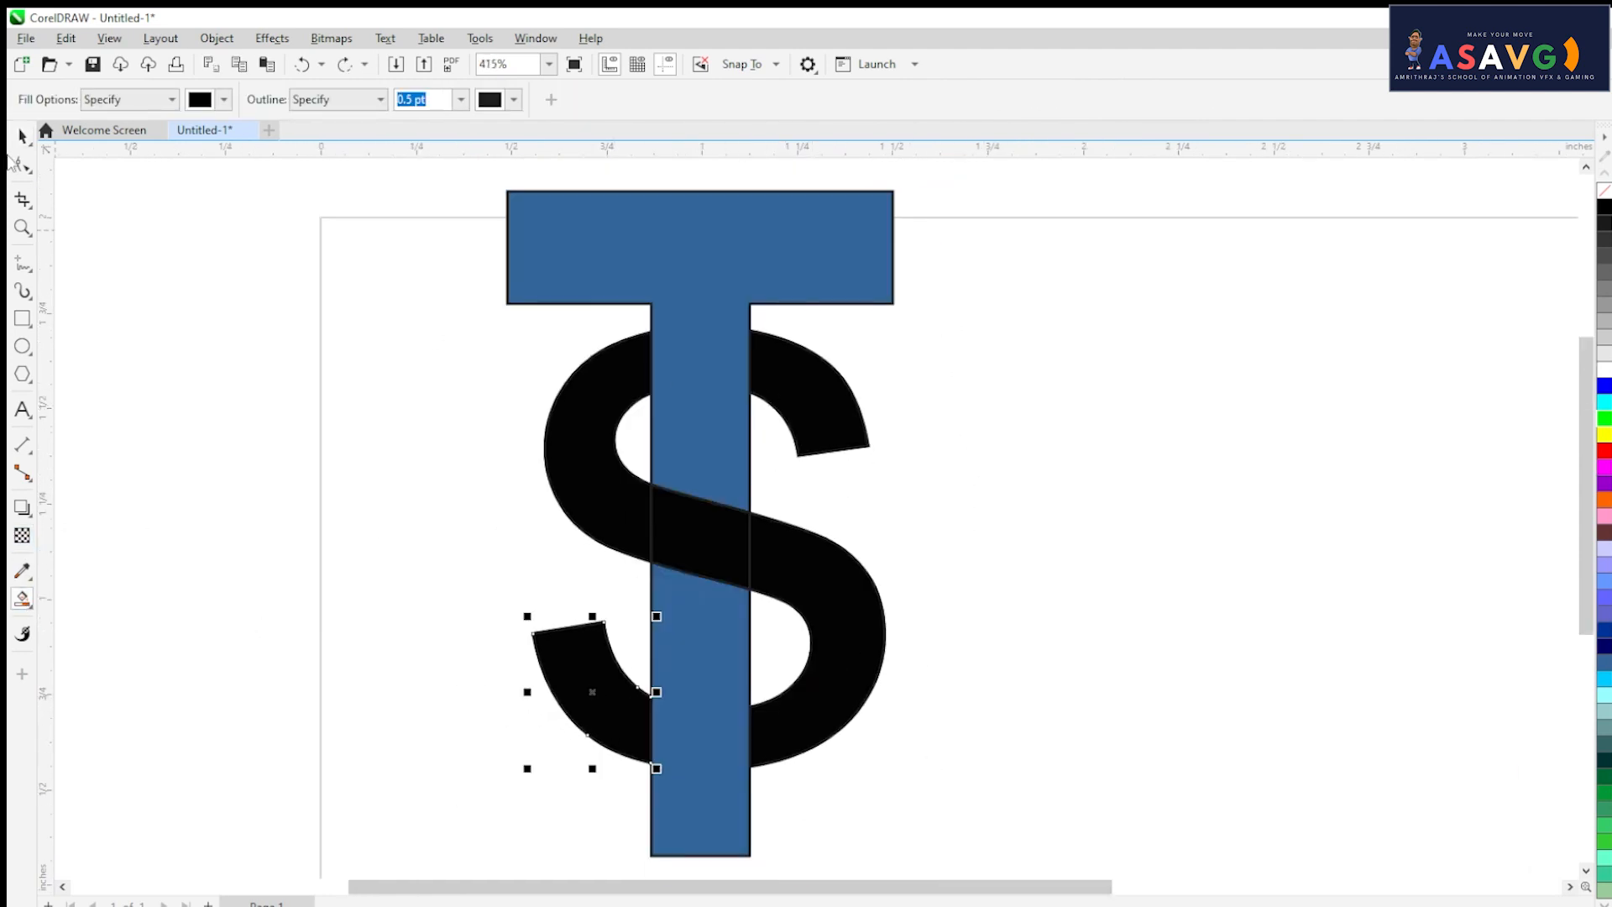
- Weld the S's two upper segments, its diagonal-and-lower segment and its lower-left end into one shape, and fill it dark green
{"action": "left_click", "coordinate": [23, 137]}
{"action": "left_click", "coordinate": [850, 435]}
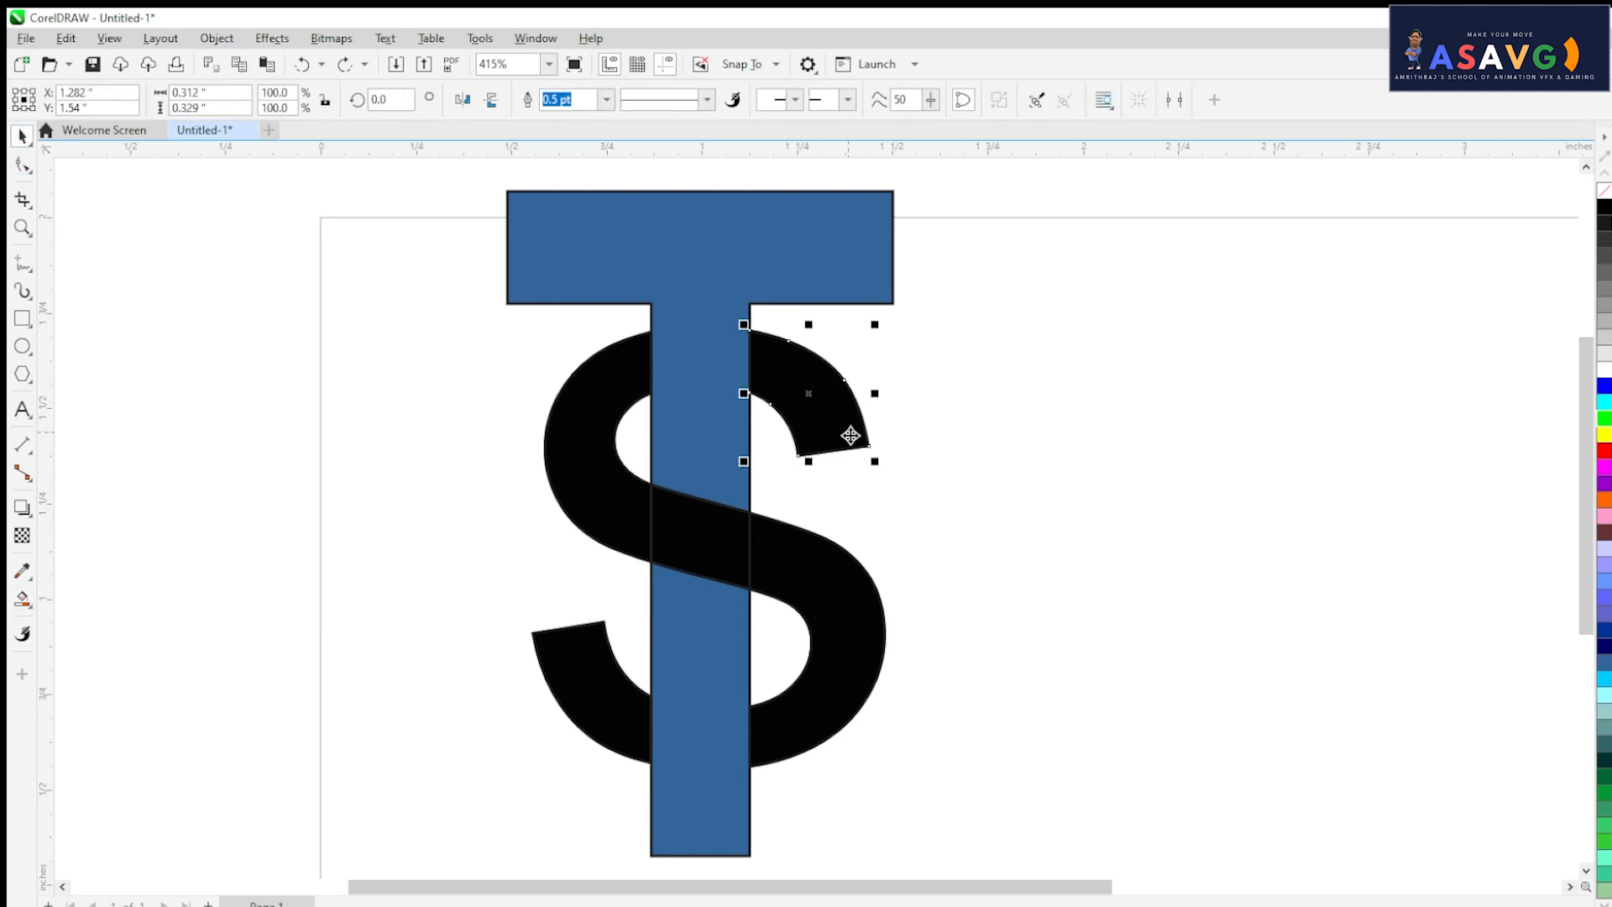
{"action": "left_click", "coordinate": [626, 382], "text": "shift"}
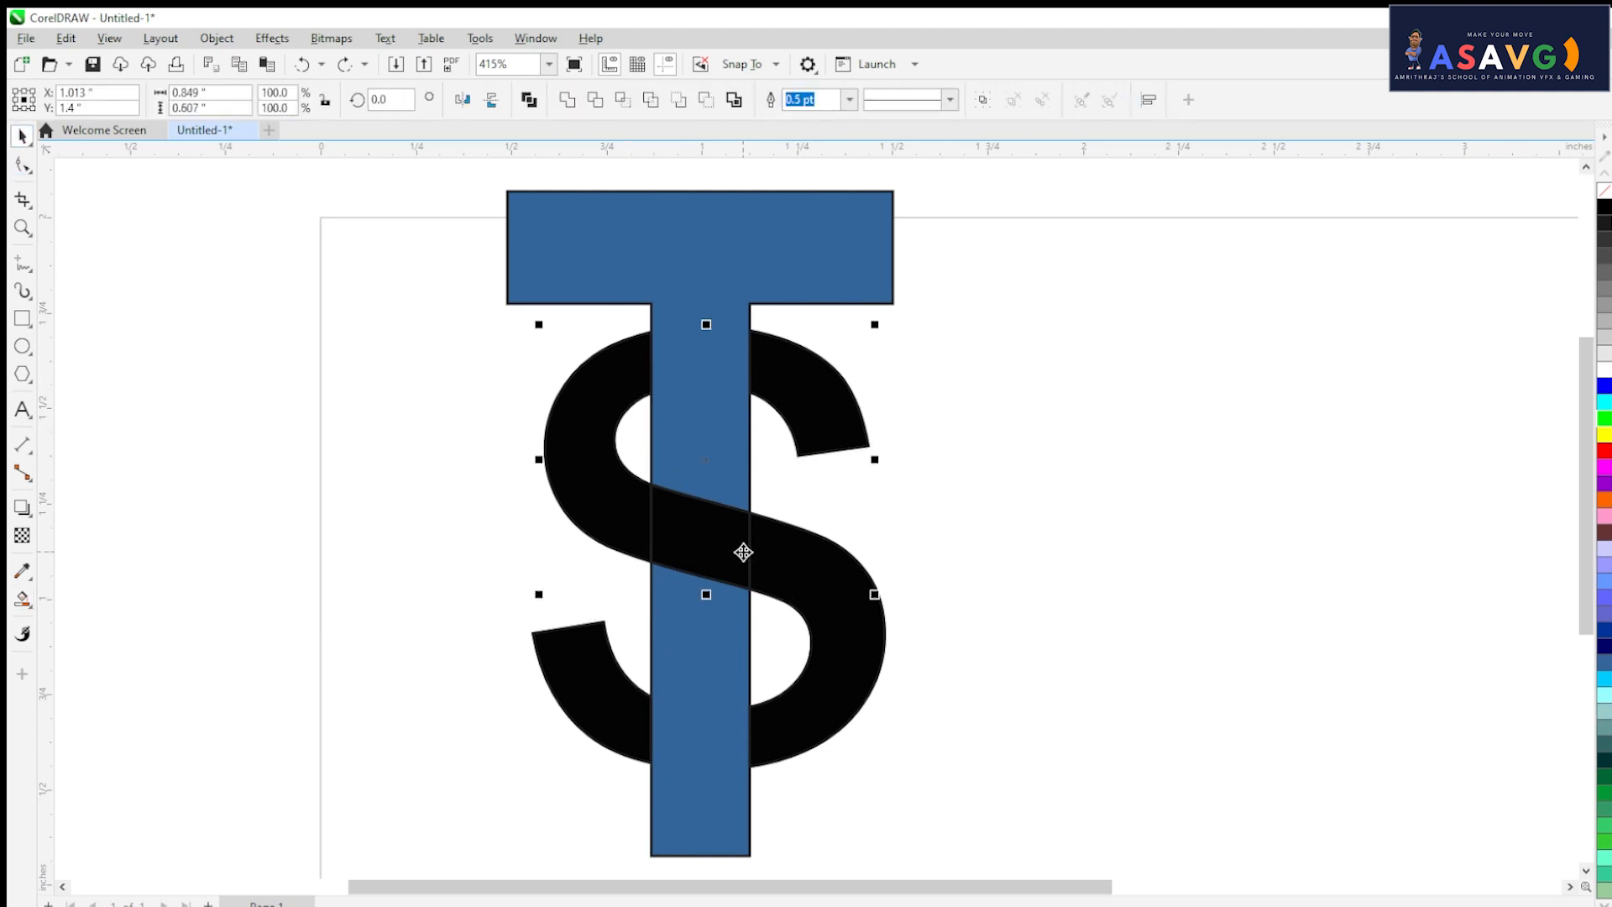
{"action": "left_click", "coordinate": [845, 669], "text": "shift"}
{"action": "left_click", "coordinate": [613, 714], "text": "shift"}
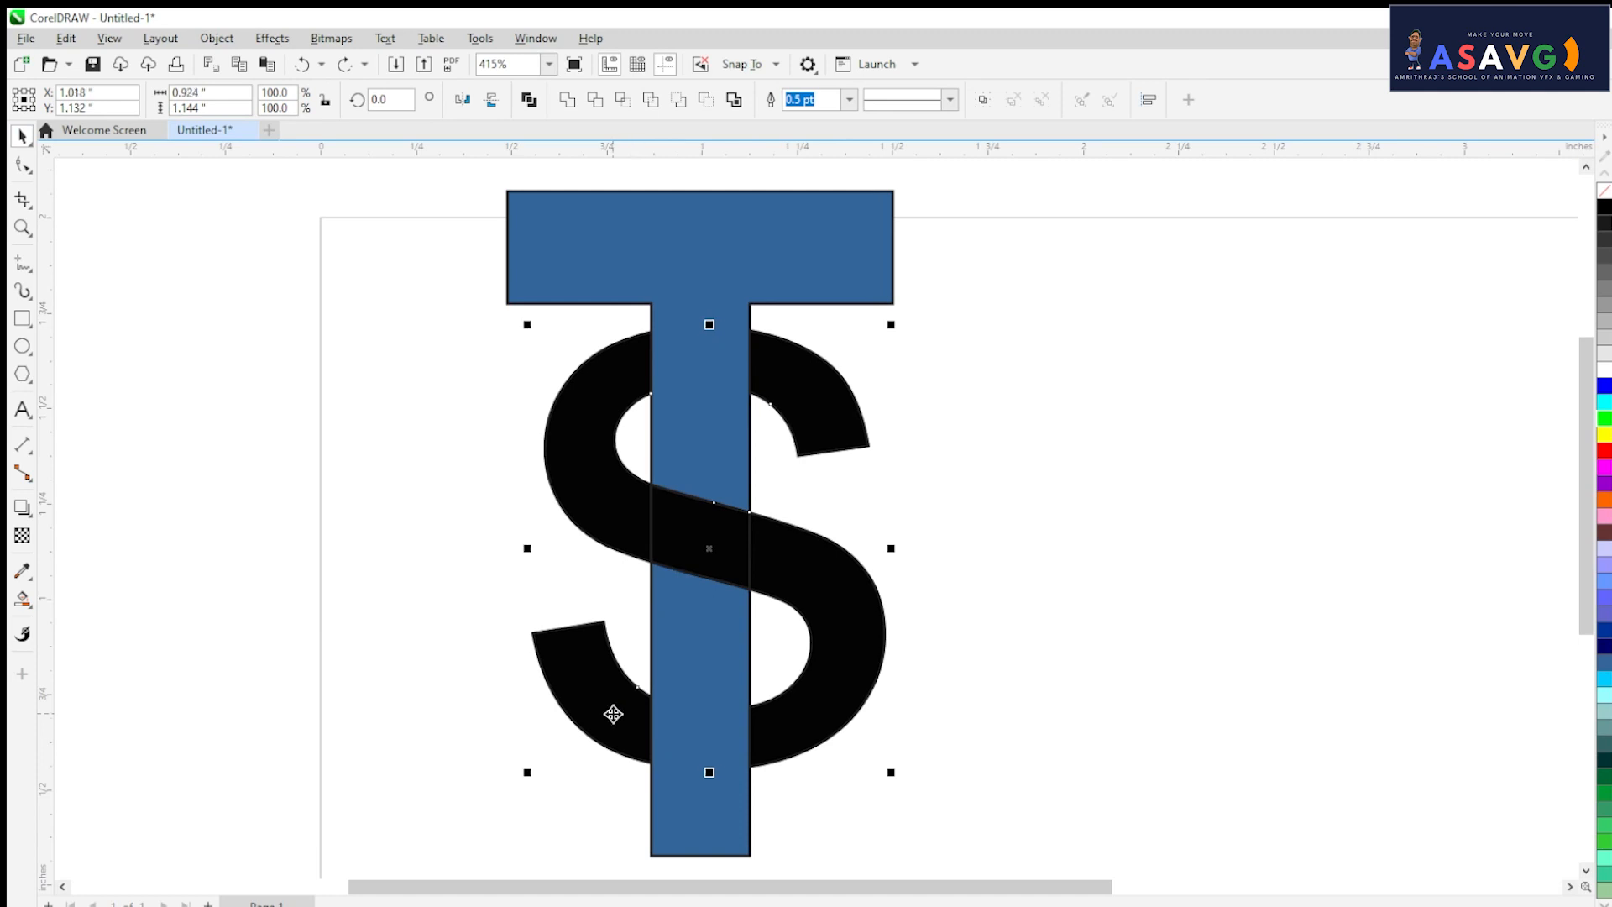
{"action": "left_click", "coordinate": [529, 99]}
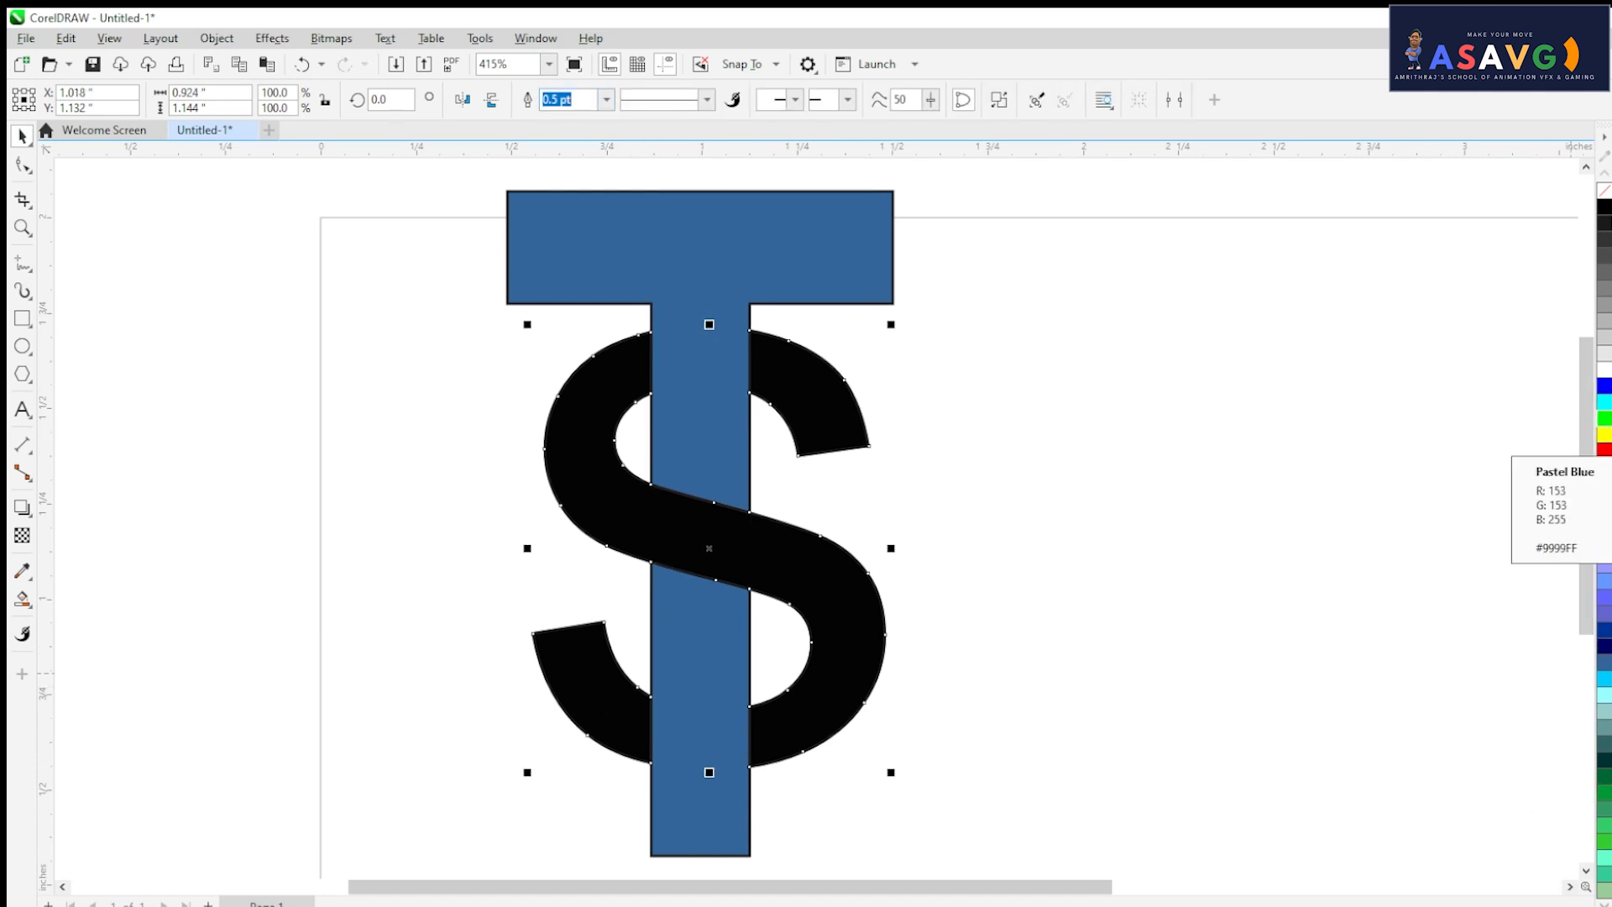
{"action": "left_click", "coordinate": [1603, 782]}
{"action": "left_click", "coordinate": [1057, 579]}
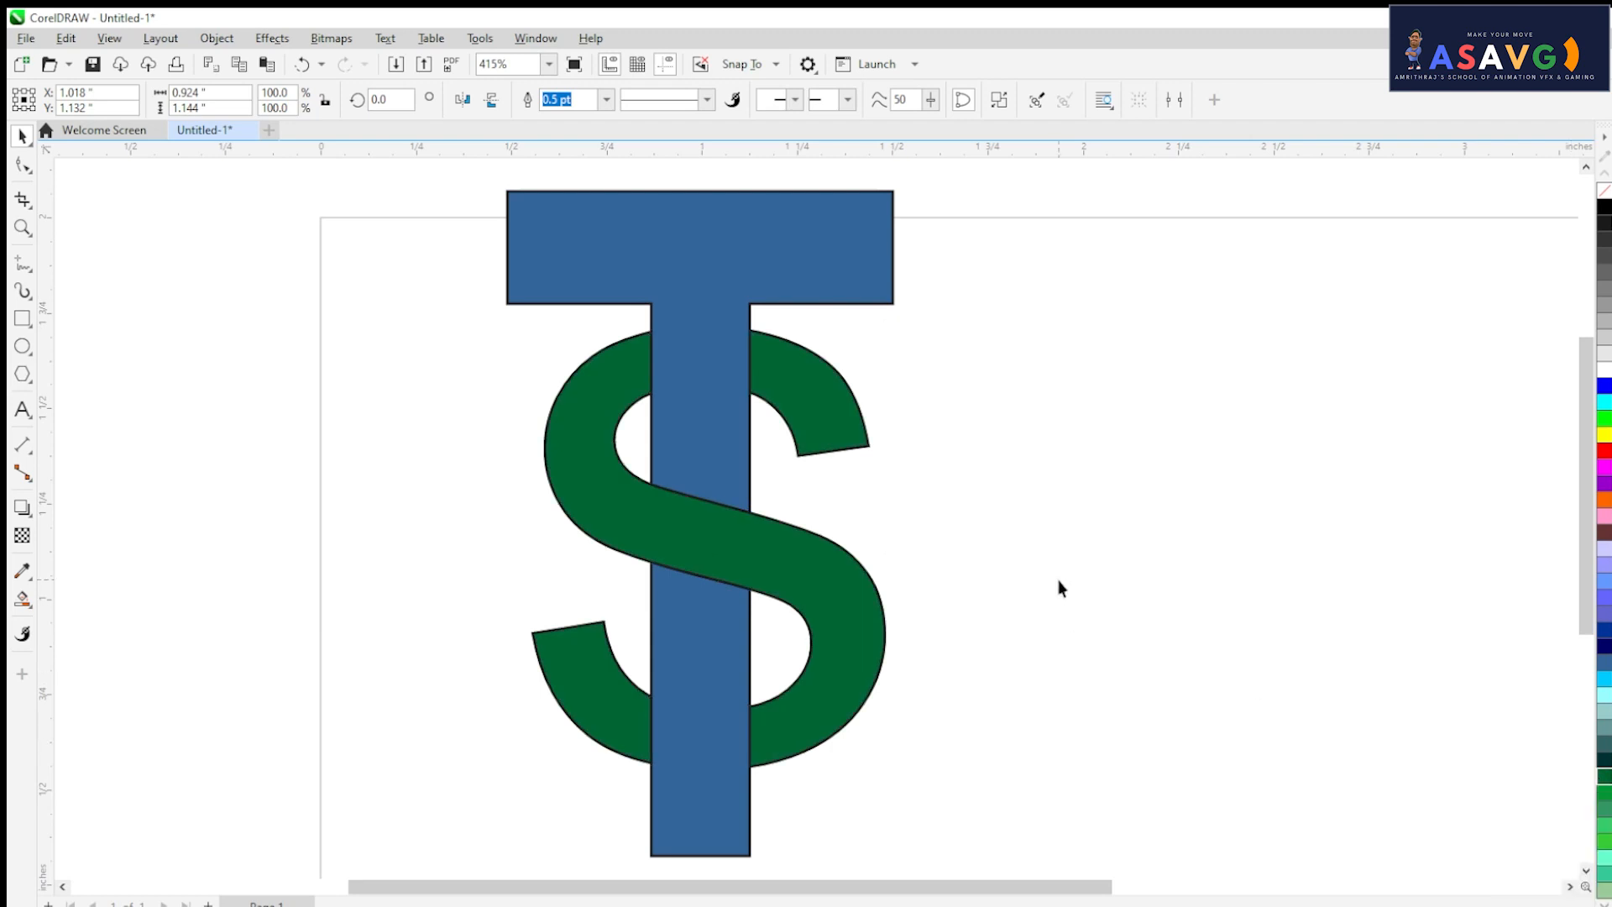
- Examine where the green S crosses over and under the blue T's stem
{"action": "scroll", "coordinate": [882, 445], "scroll_direction": "up", "scroll_amount": 1}
{"action": "scroll", "coordinate": [875, 444], "scroll_direction": "up", "scroll_amount": 2}
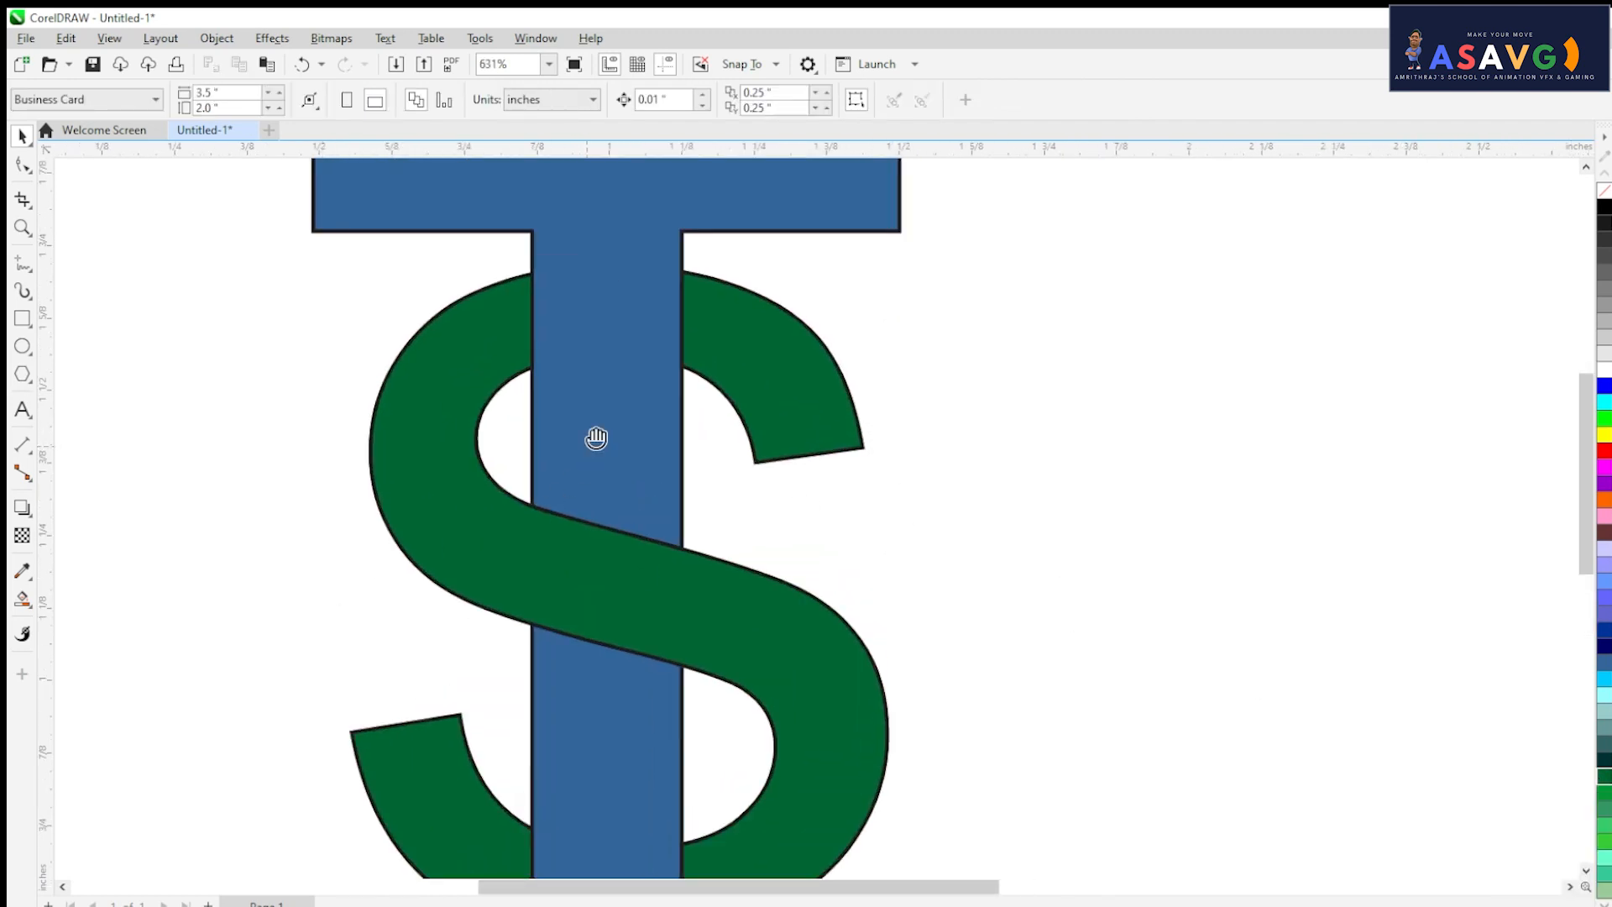
{"action": "left_click_drag", "start_coordinate": [596, 437], "coordinate": [697, 293]}
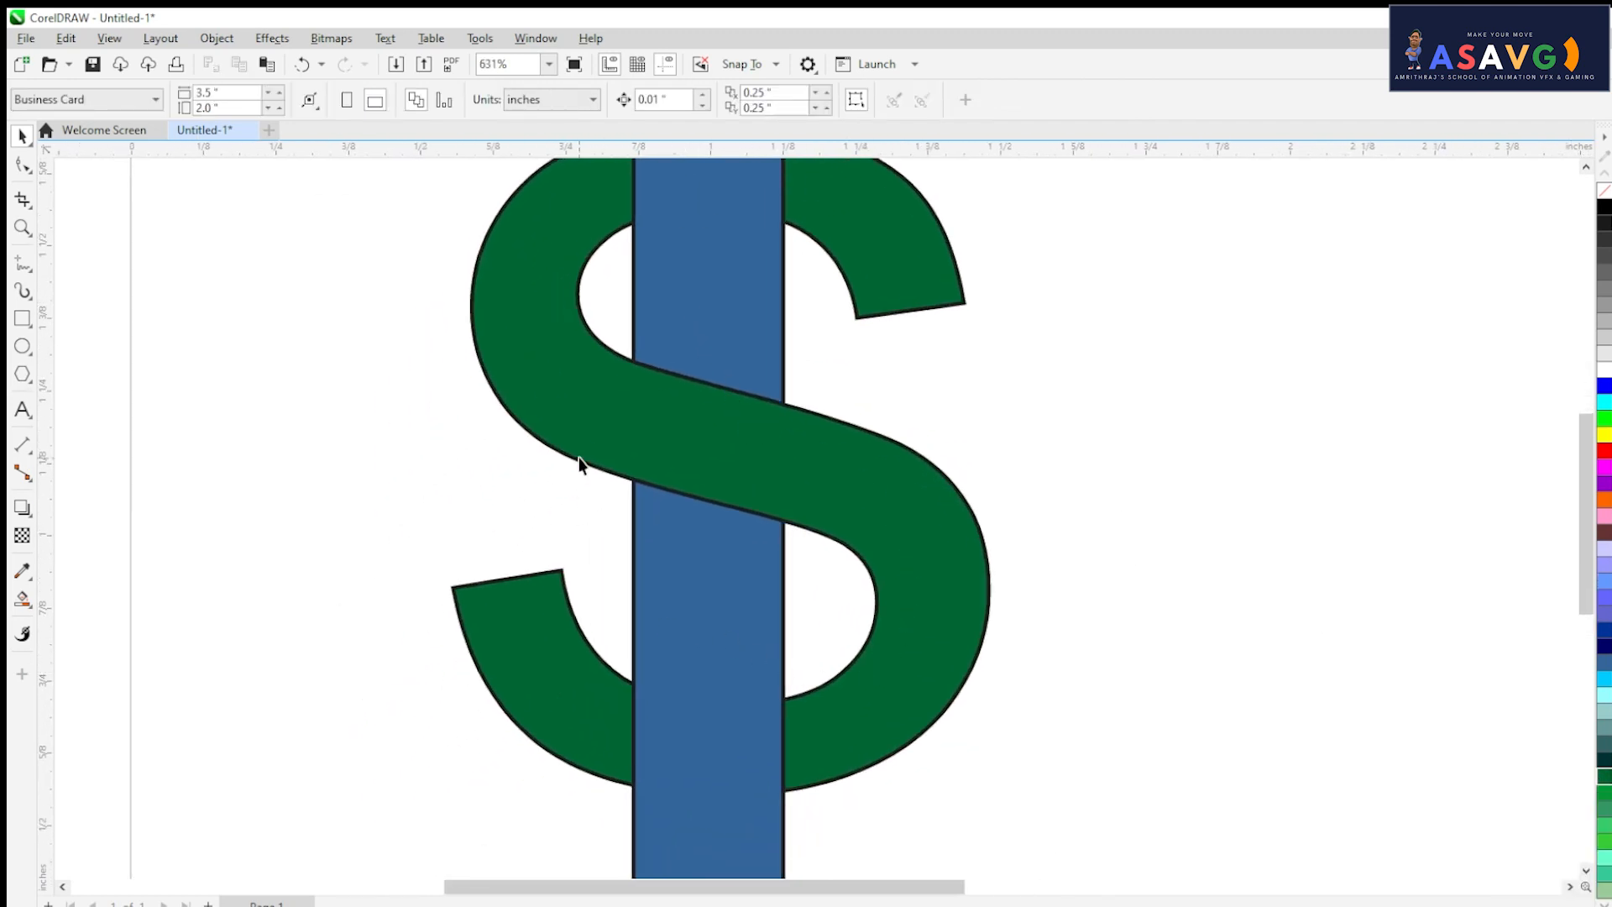
{"action": "scroll", "coordinate": [577, 456], "scroll_direction": "down", "scroll_amount": 4}
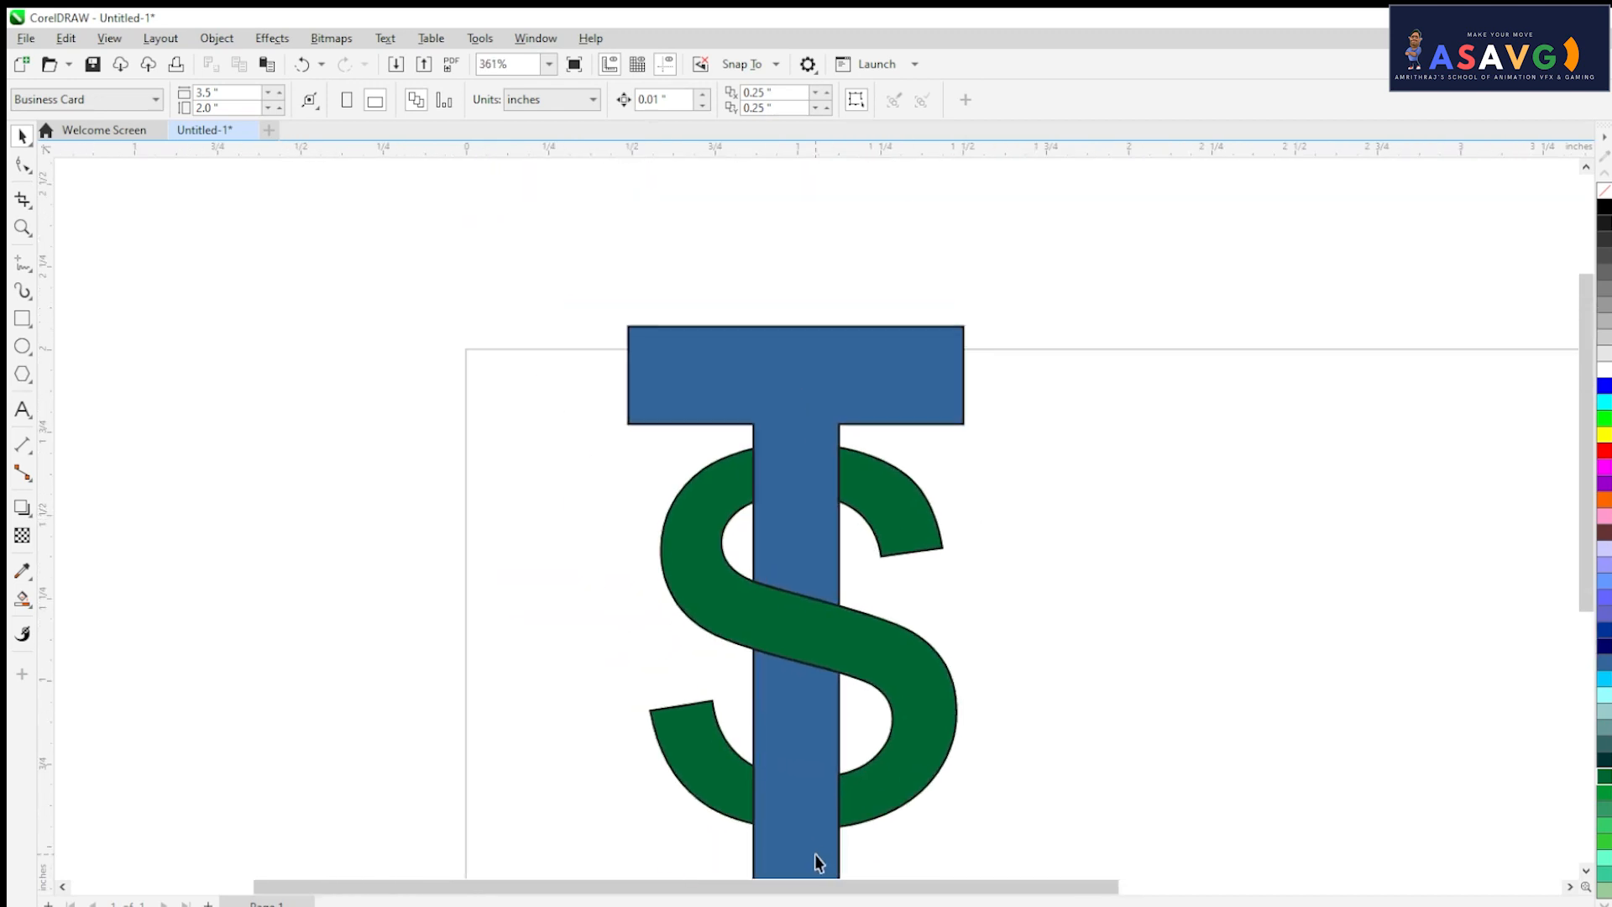
{"action": "scroll", "coordinate": [863, 565], "scroll_direction": "down", "scroll_amount": 3}
{"action": "scroll", "coordinate": [908, 515], "scroll_direction": "up", "scroll_amount": 1}
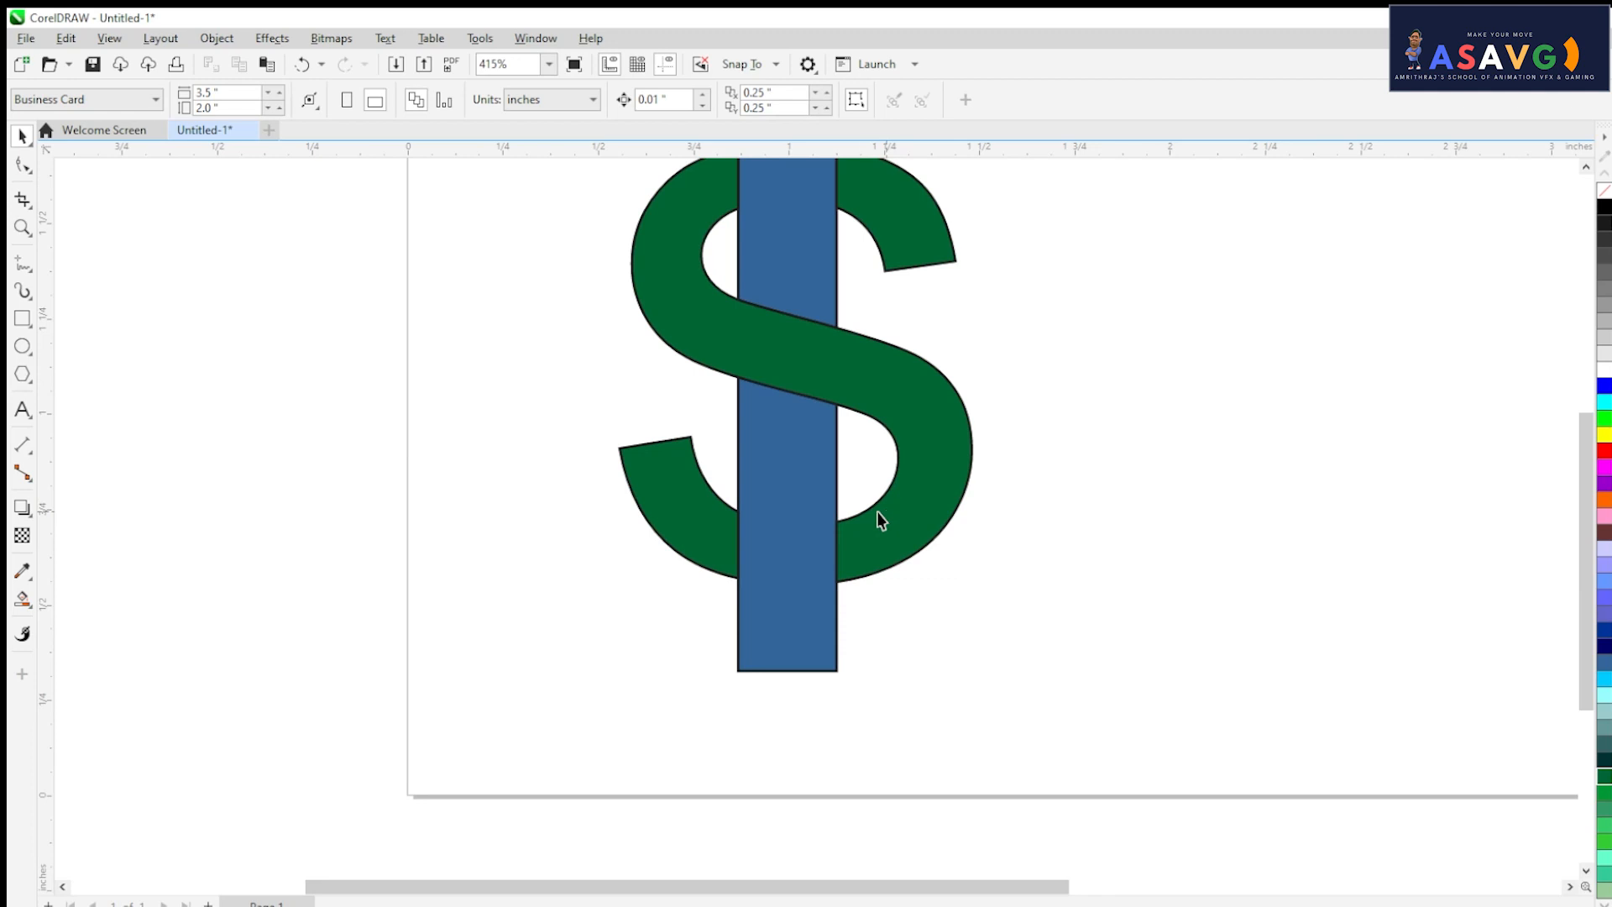
{"action": "scroll", "coordinate": [774, 493], "scroll_direction": "up", "scroll_amount": 3}
{"action": "scroll", "coordinate": [703, 393], "scroll_direction": "up", "scroll_amount": 2}
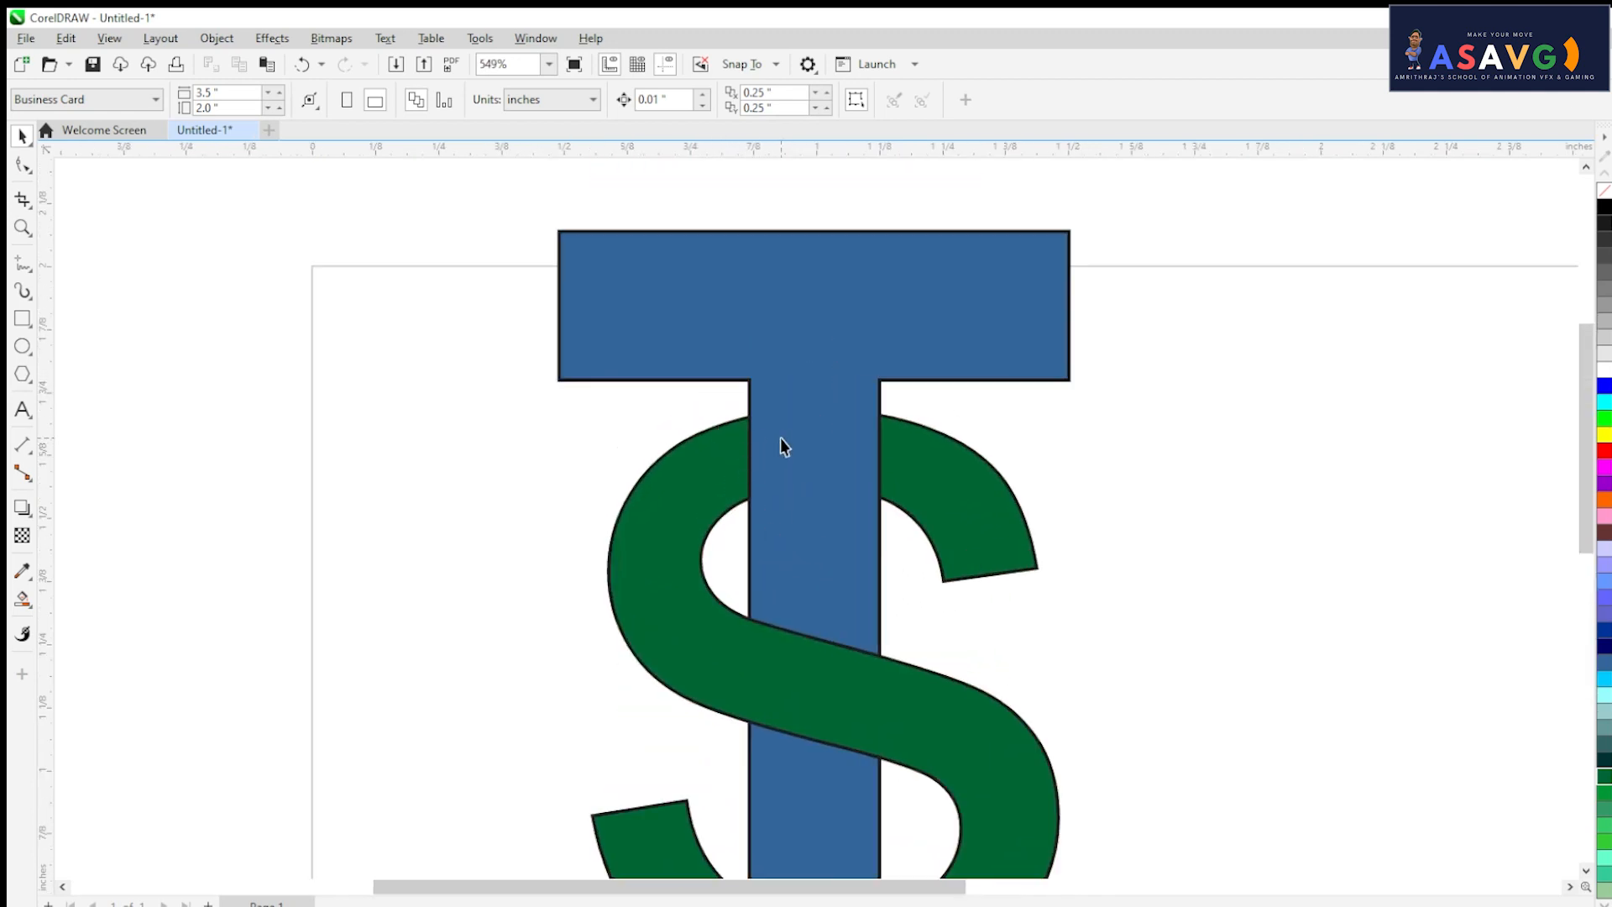
{"action": "scroll", "coordinate": [781, 445], "scroll_direction": "up", "scroll_amount": 2}
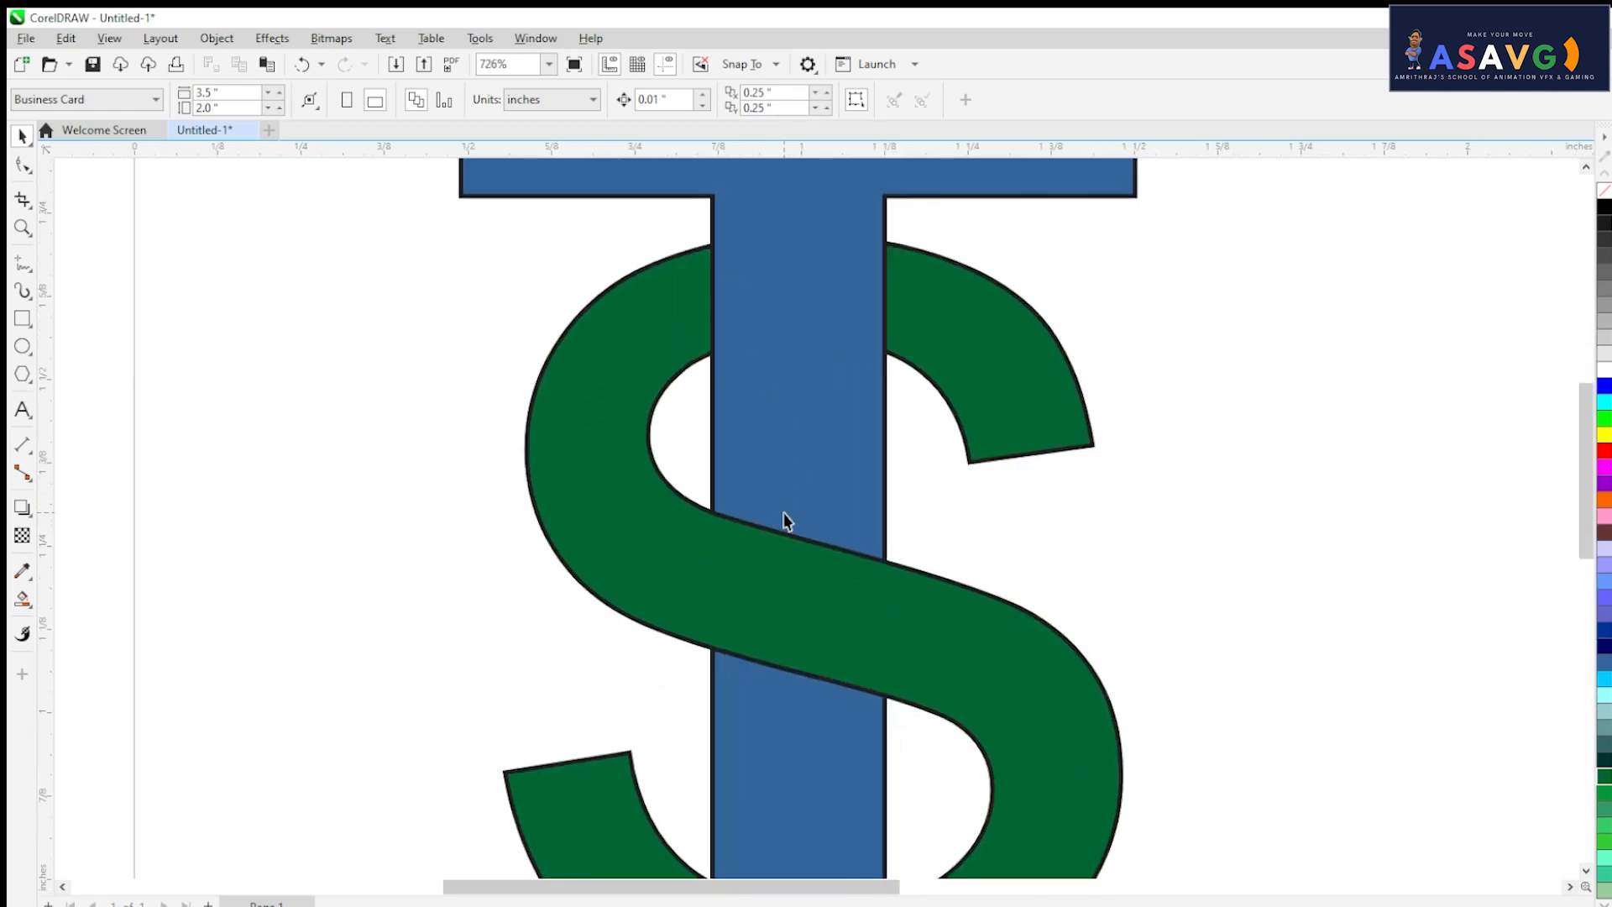
{"action": "left_click_drag", "start_coordinate": [808, 486], "coordinate": [773, 456]}
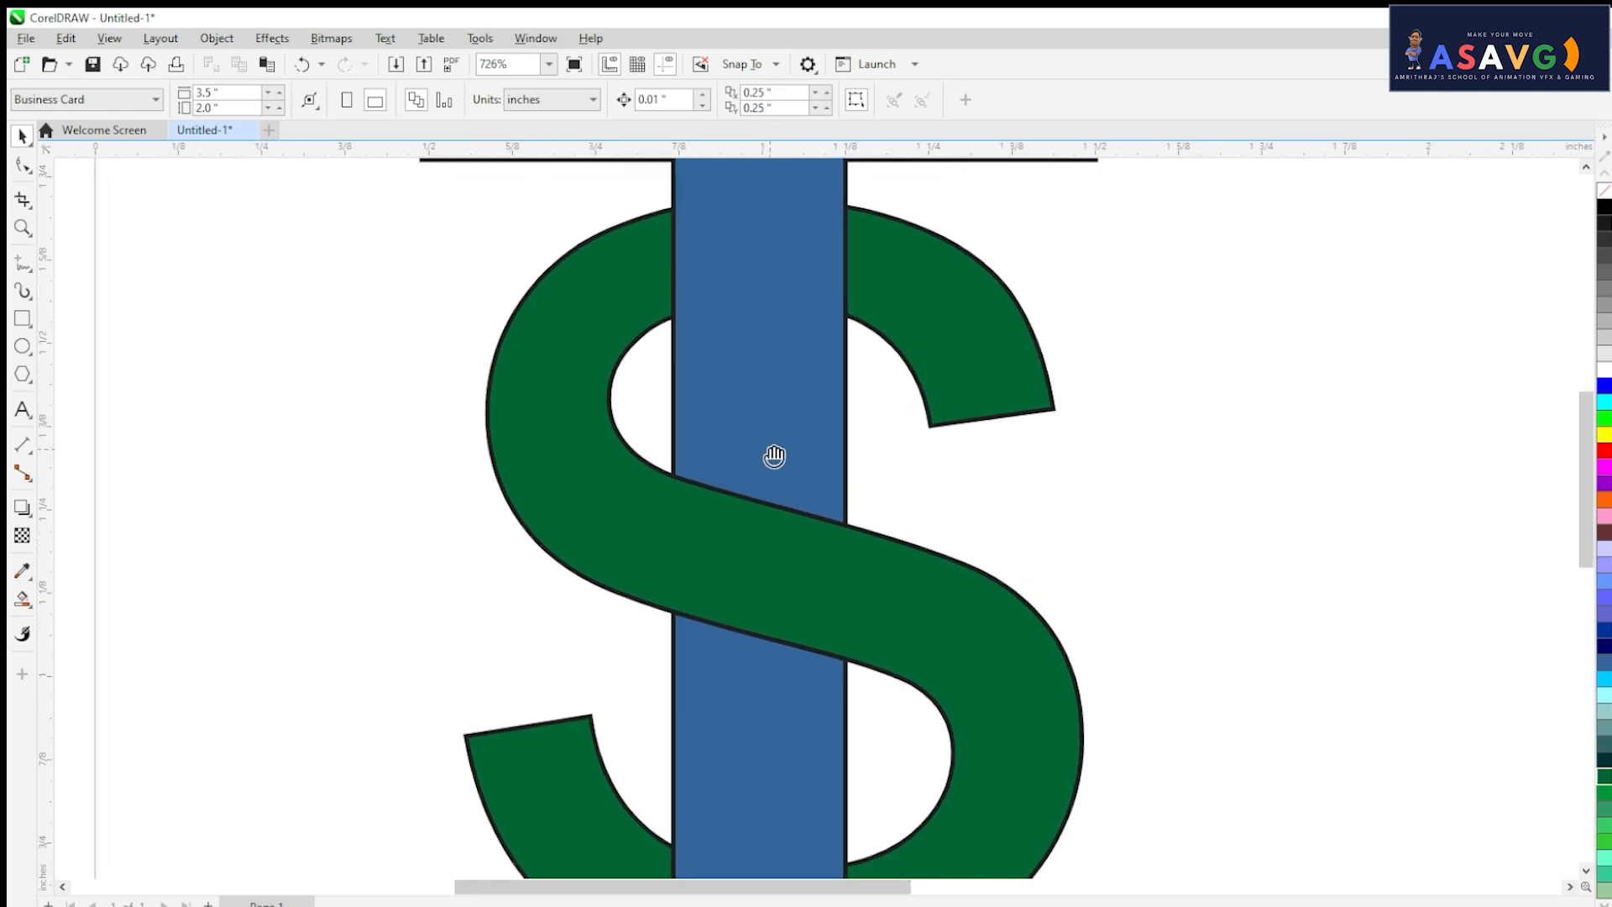
{"action": "left_click_drag", "start_coordinate": [338, 369], "coordinate": [414, 554]}
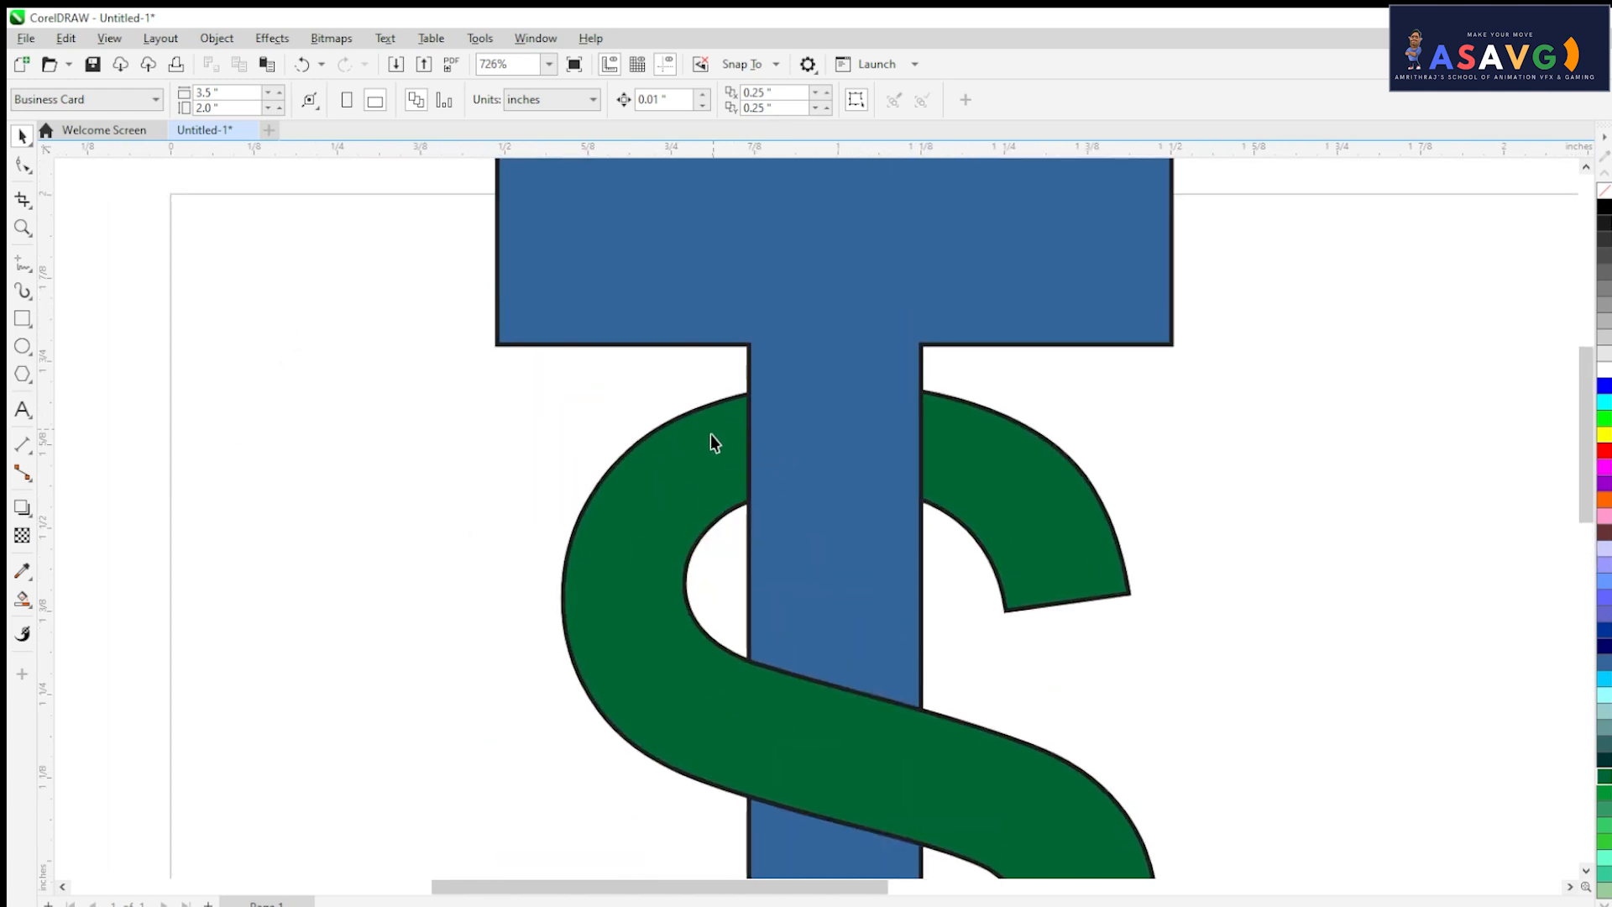
{"action": "left_click_drag", "start_coordinate": [640, 532], "coordinate": [594, 519]}
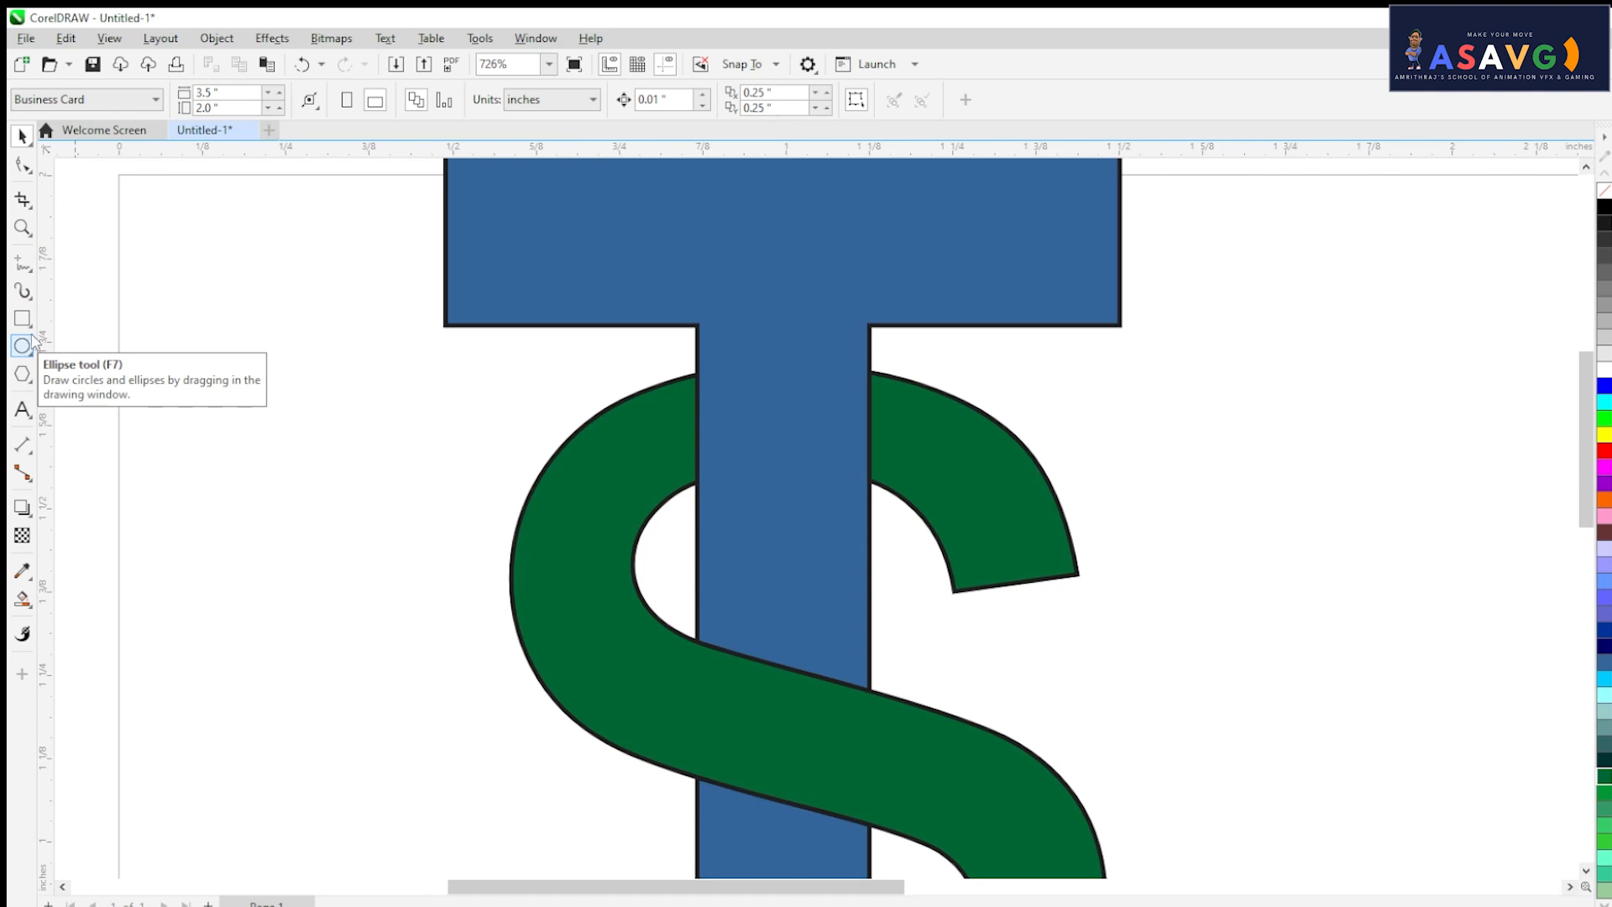
- Draw a thin horizontal rectangle about 0.771 by 0.004 inches across the S's top, and align it with the inner curve's upper edge at the stem
{"action": "left_click", "coordinate": [30, 324]}
{"action": "left_click", "coordinate": [59, 318]}
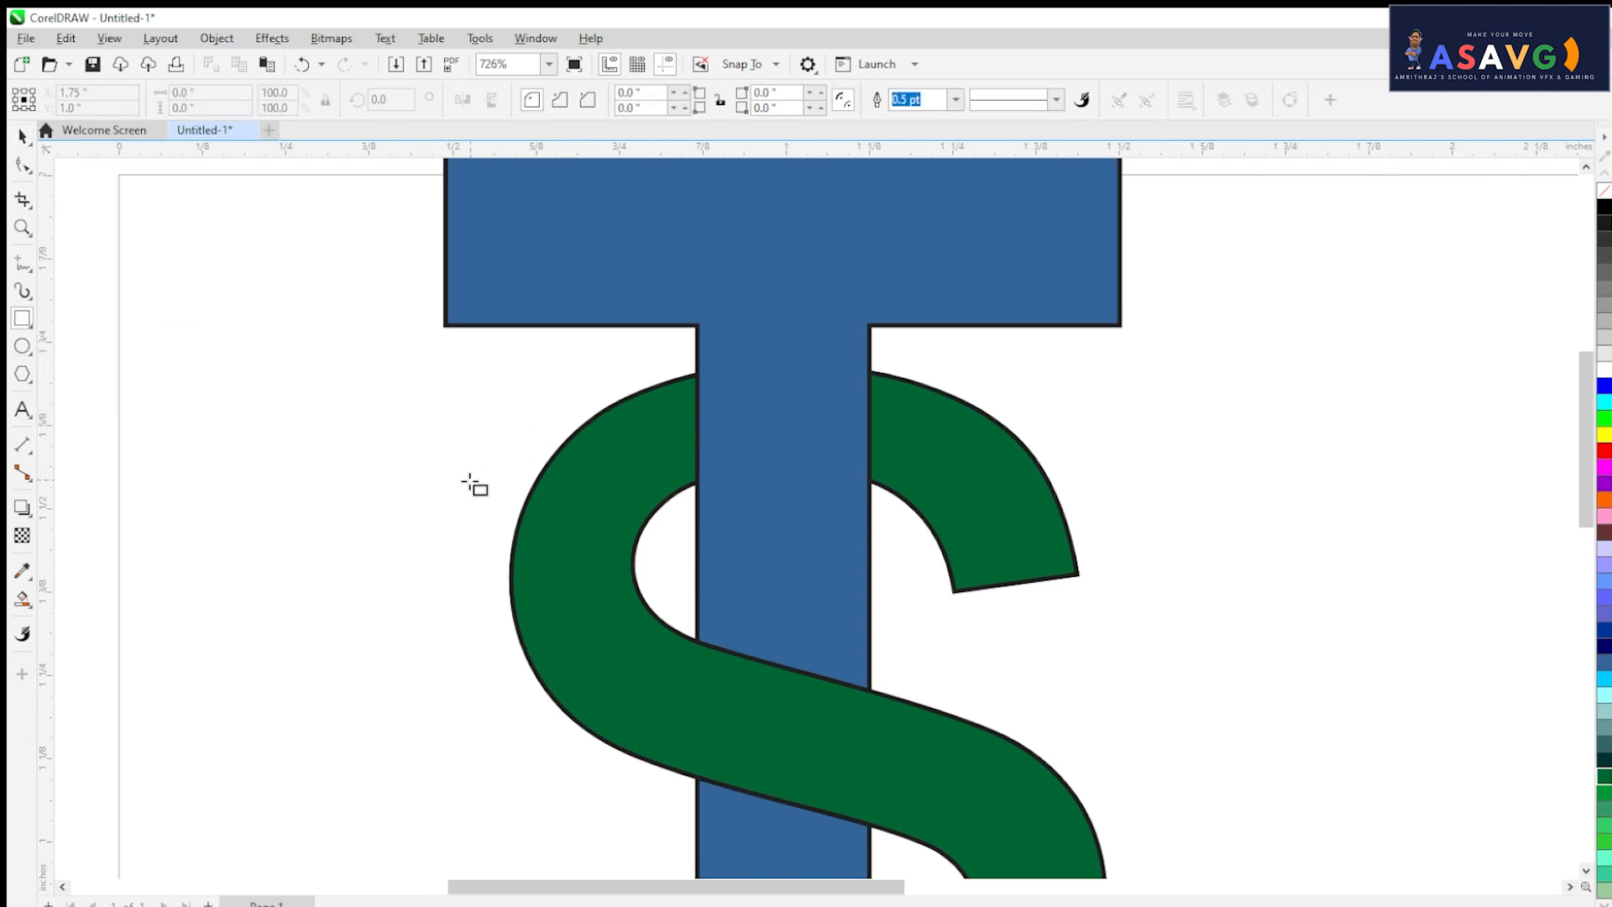
{"action": "left_click_drag", "start_coordinate": [421, 502], "coordinate": [939, 500]}
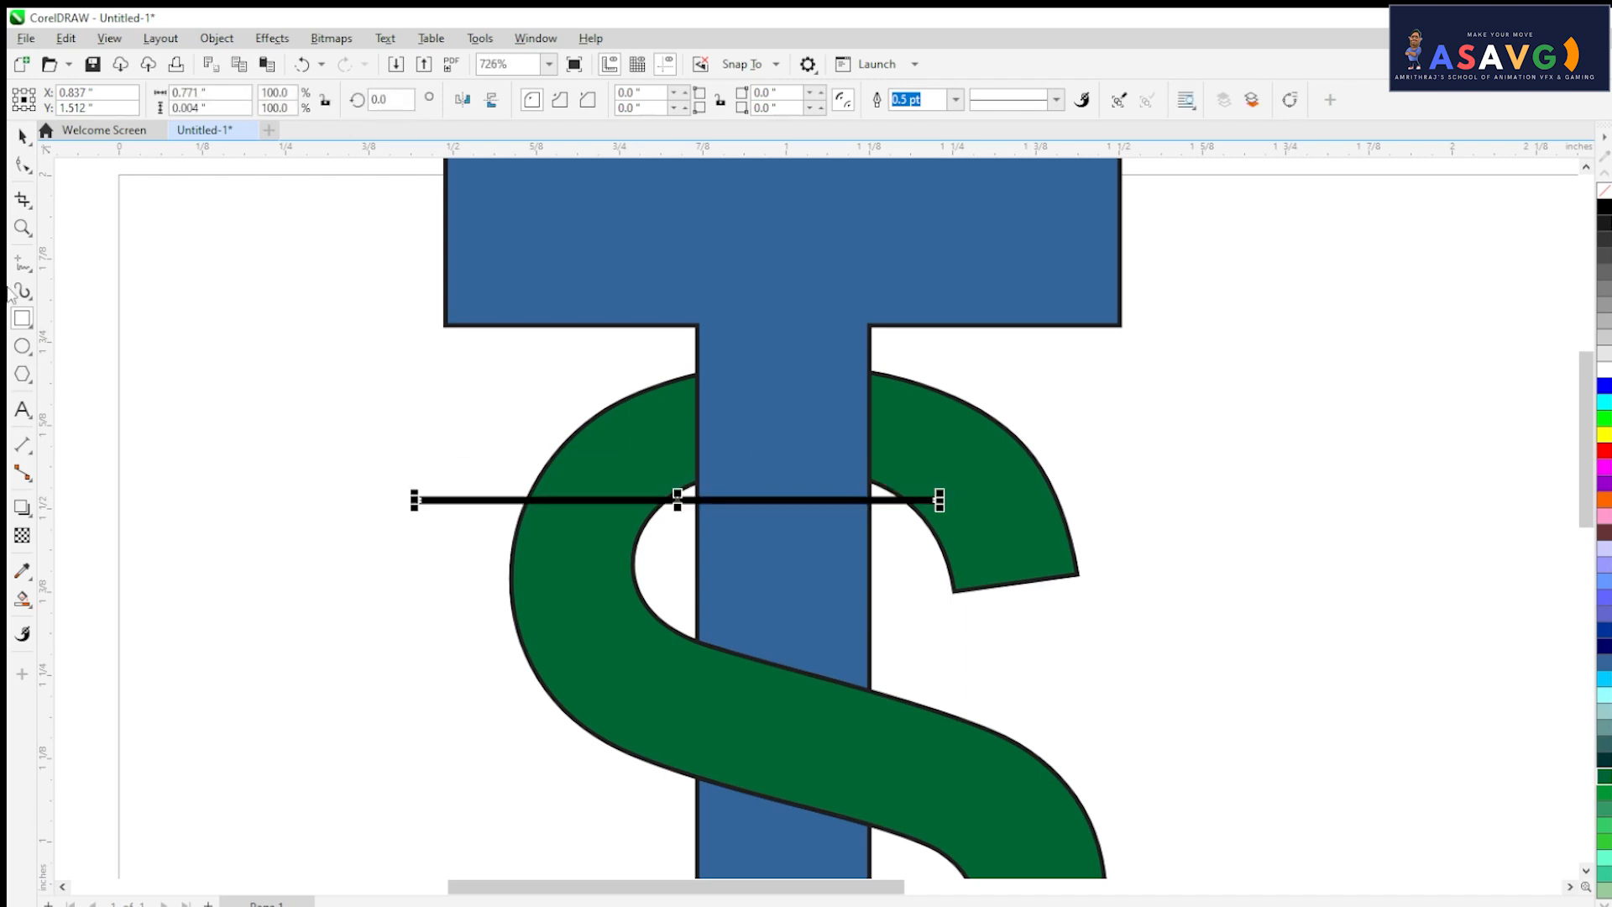
{"action": "left_click", "coordinate": [23, 136]}
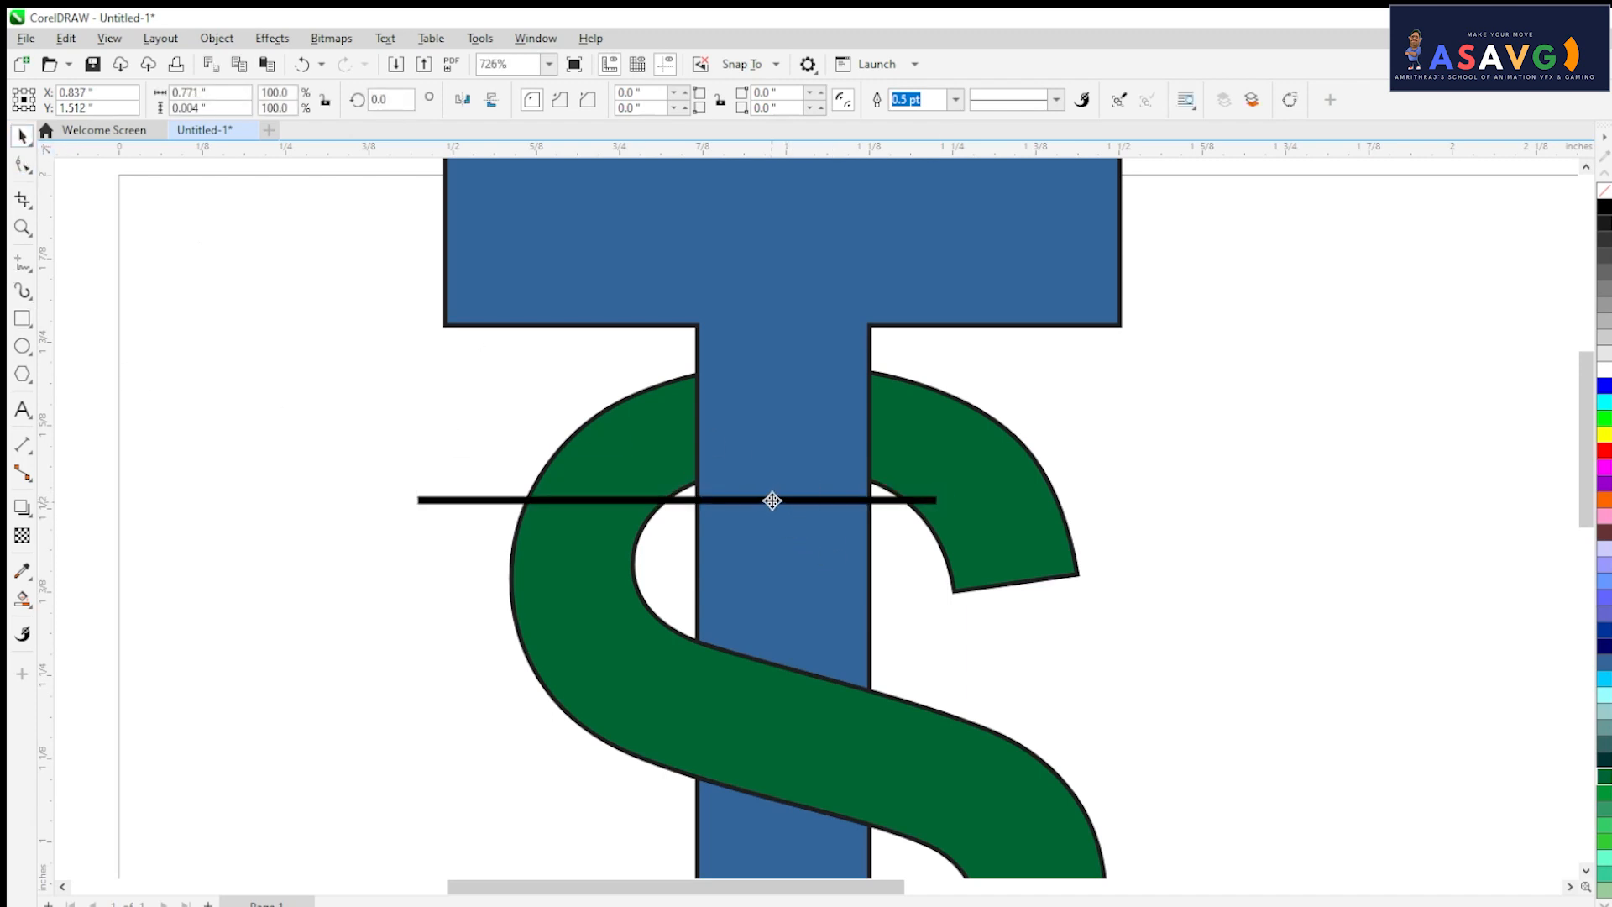
{"action": "left_click_drag", "start_coordinate": [770, 498], "coordinate": [777, 485]}
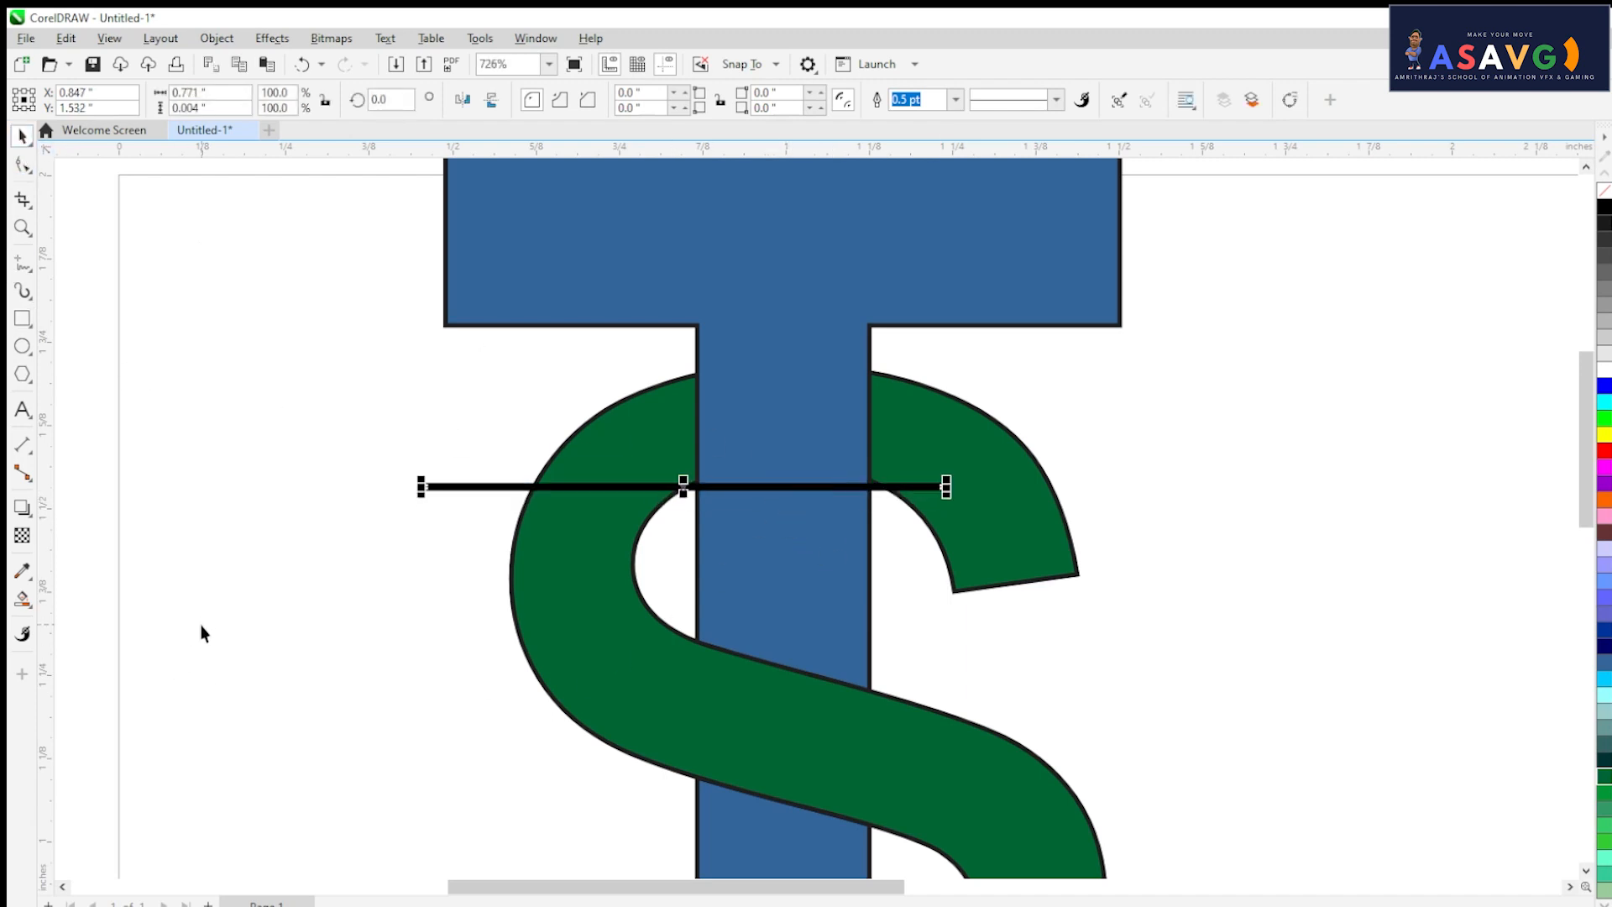
- Smart Fill the S's upper-left area above the thin rectangle in black, and delete the rectangle
{"action": "left_click", "coordinate": [23, 598]}
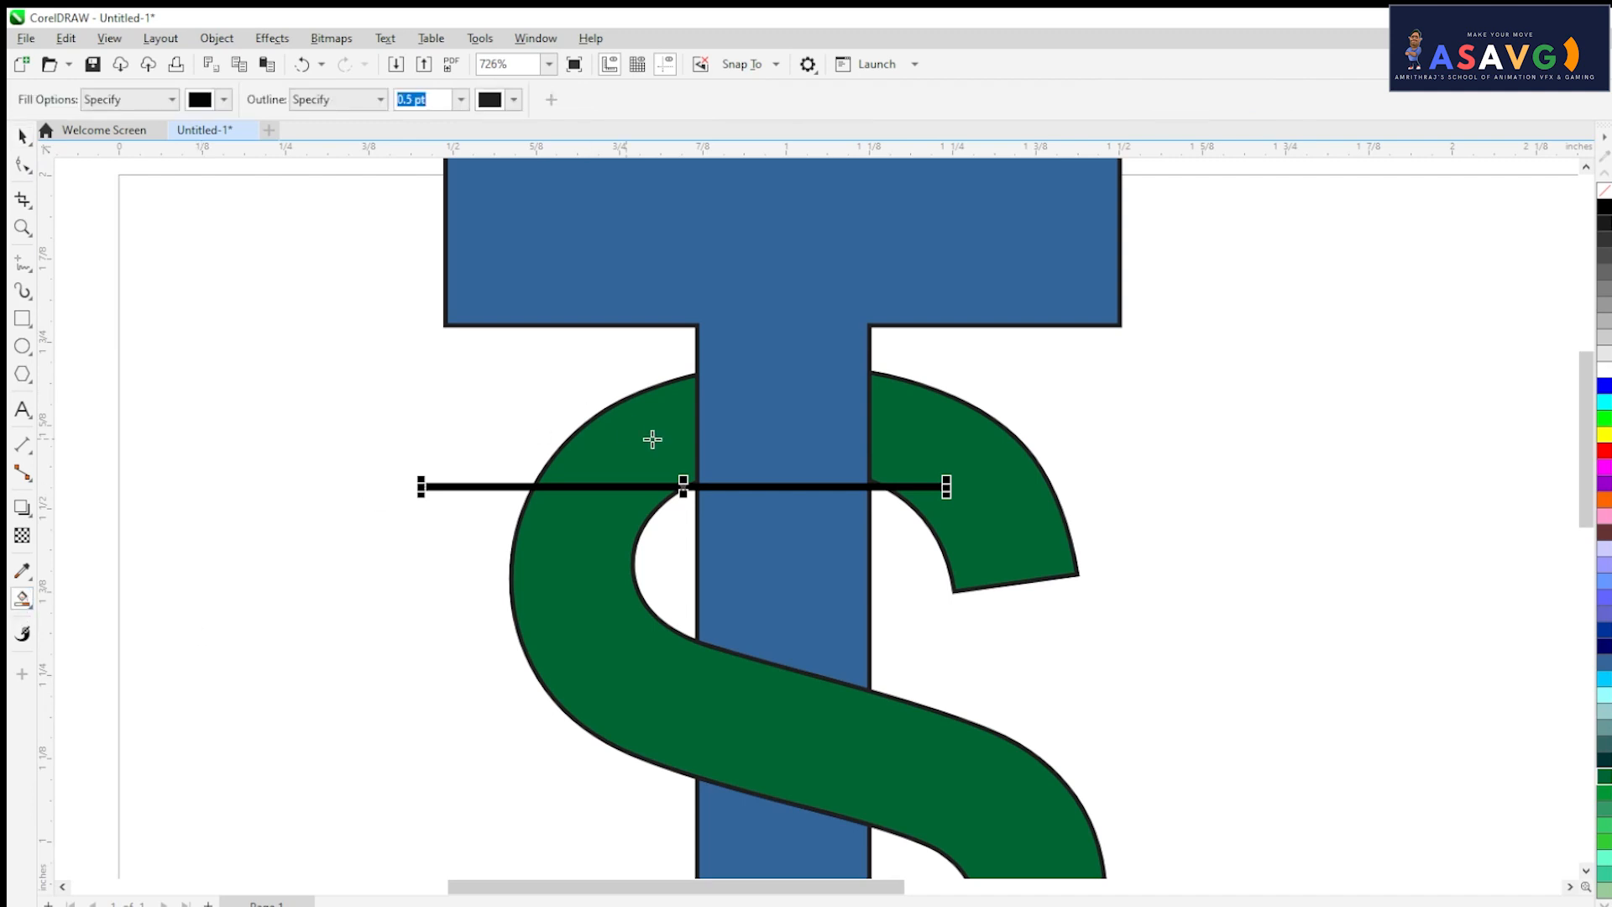
{"action": "left_click", "coordinate": [652, 434]}
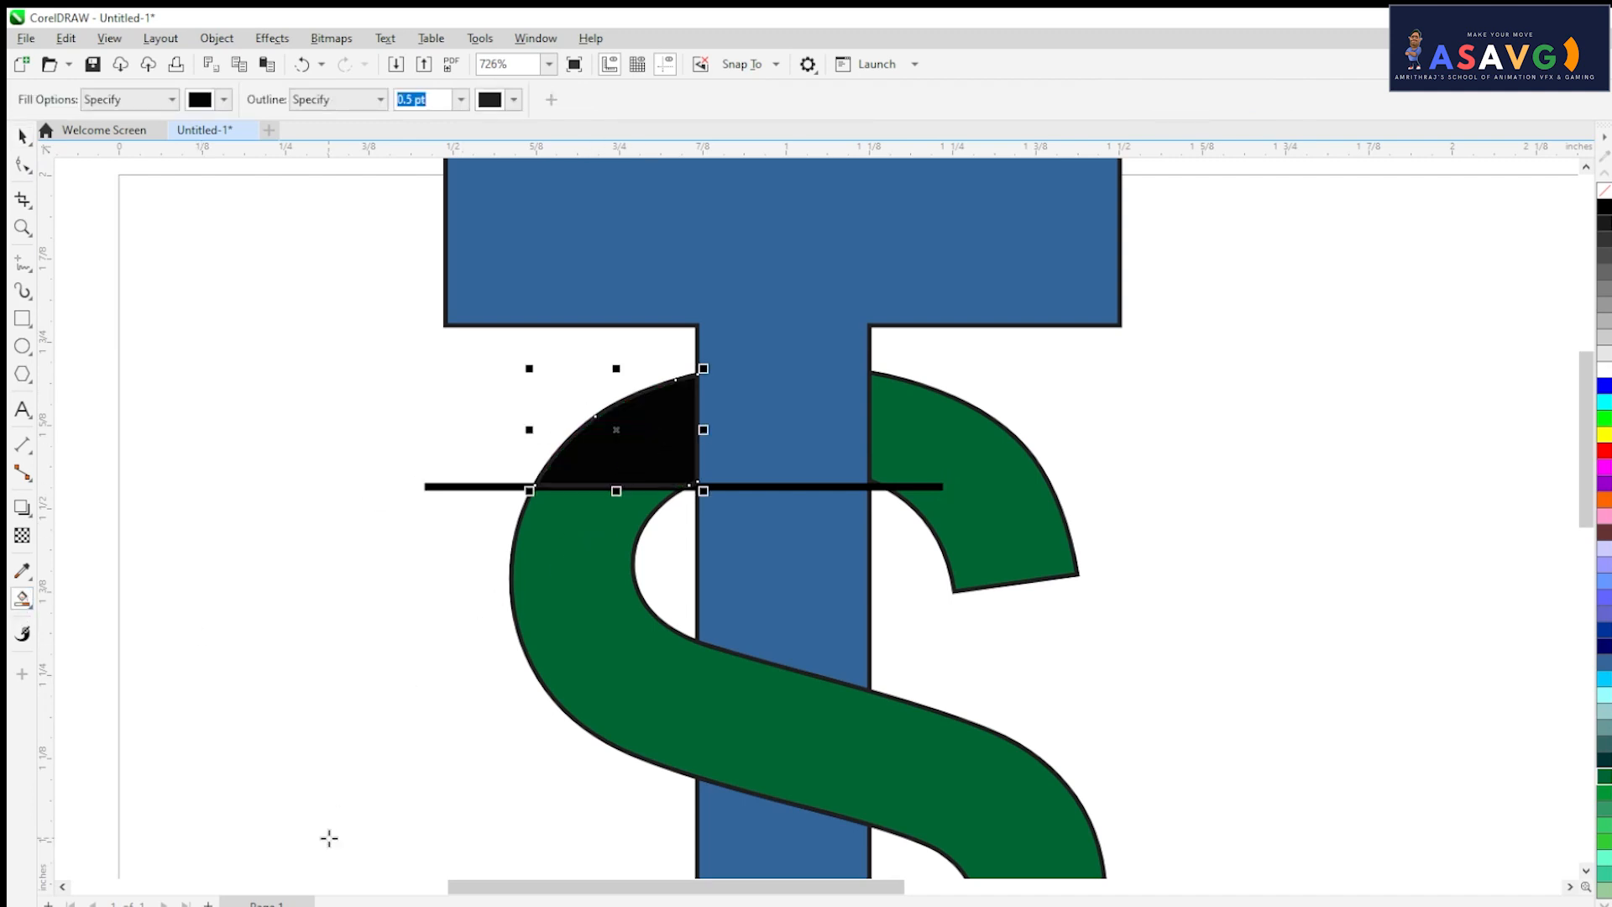
{"action": "left_click", "coordinate": [23, 135]}
{"action": "left_click", "coordinate": [492, 526]}
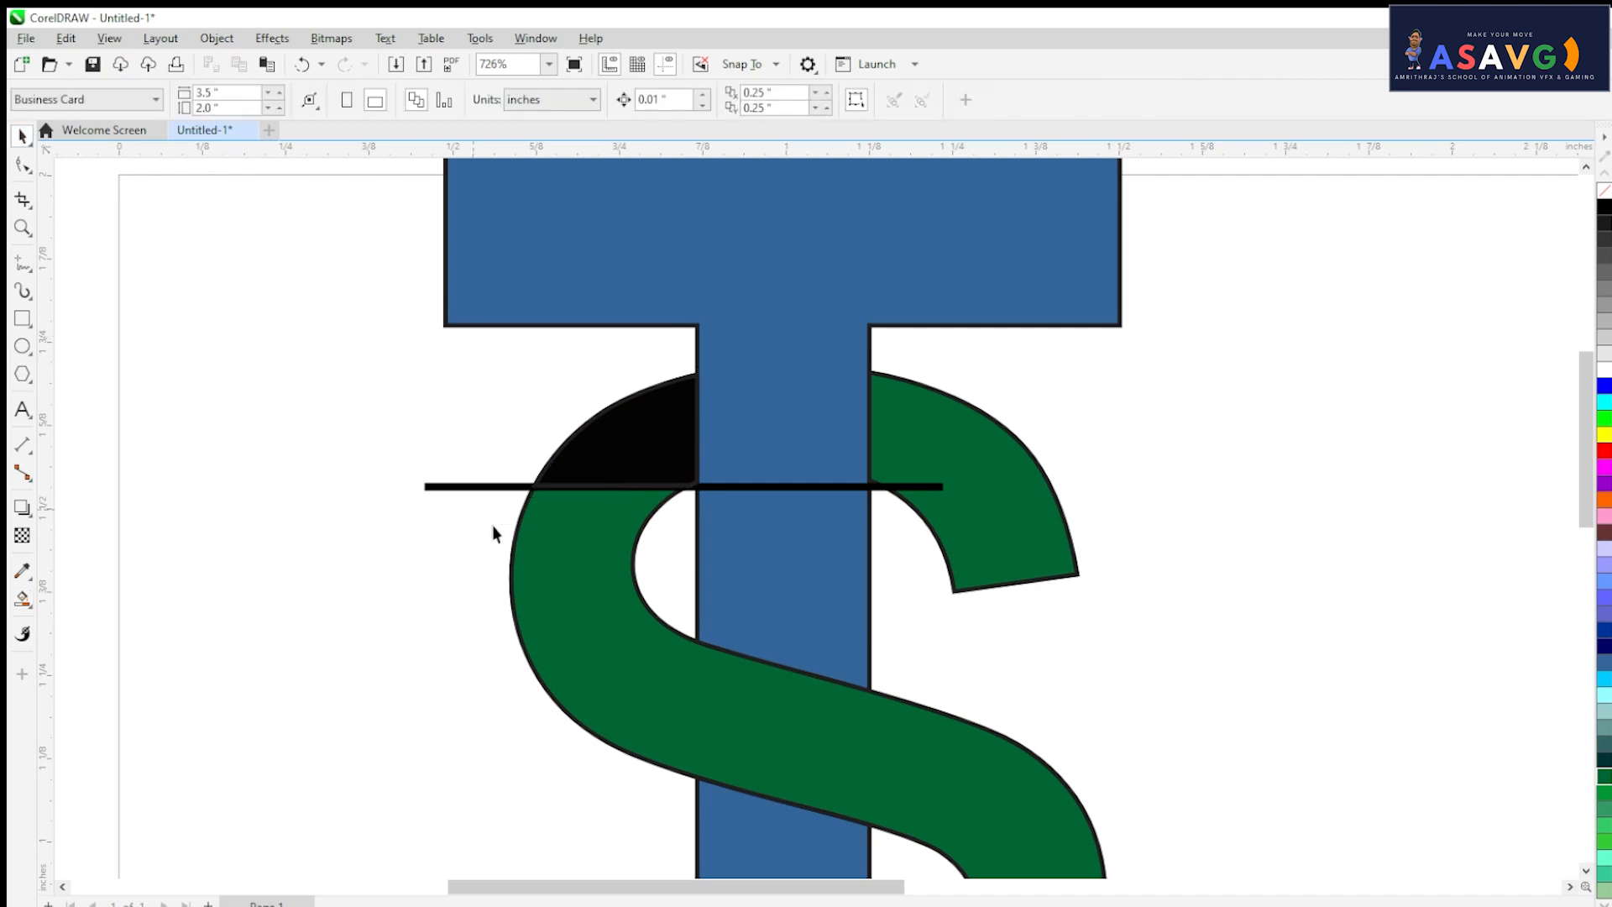
{"action": "left_click", "coordinate": [489, 487]}
{"action": "key", "text": "Delete"}
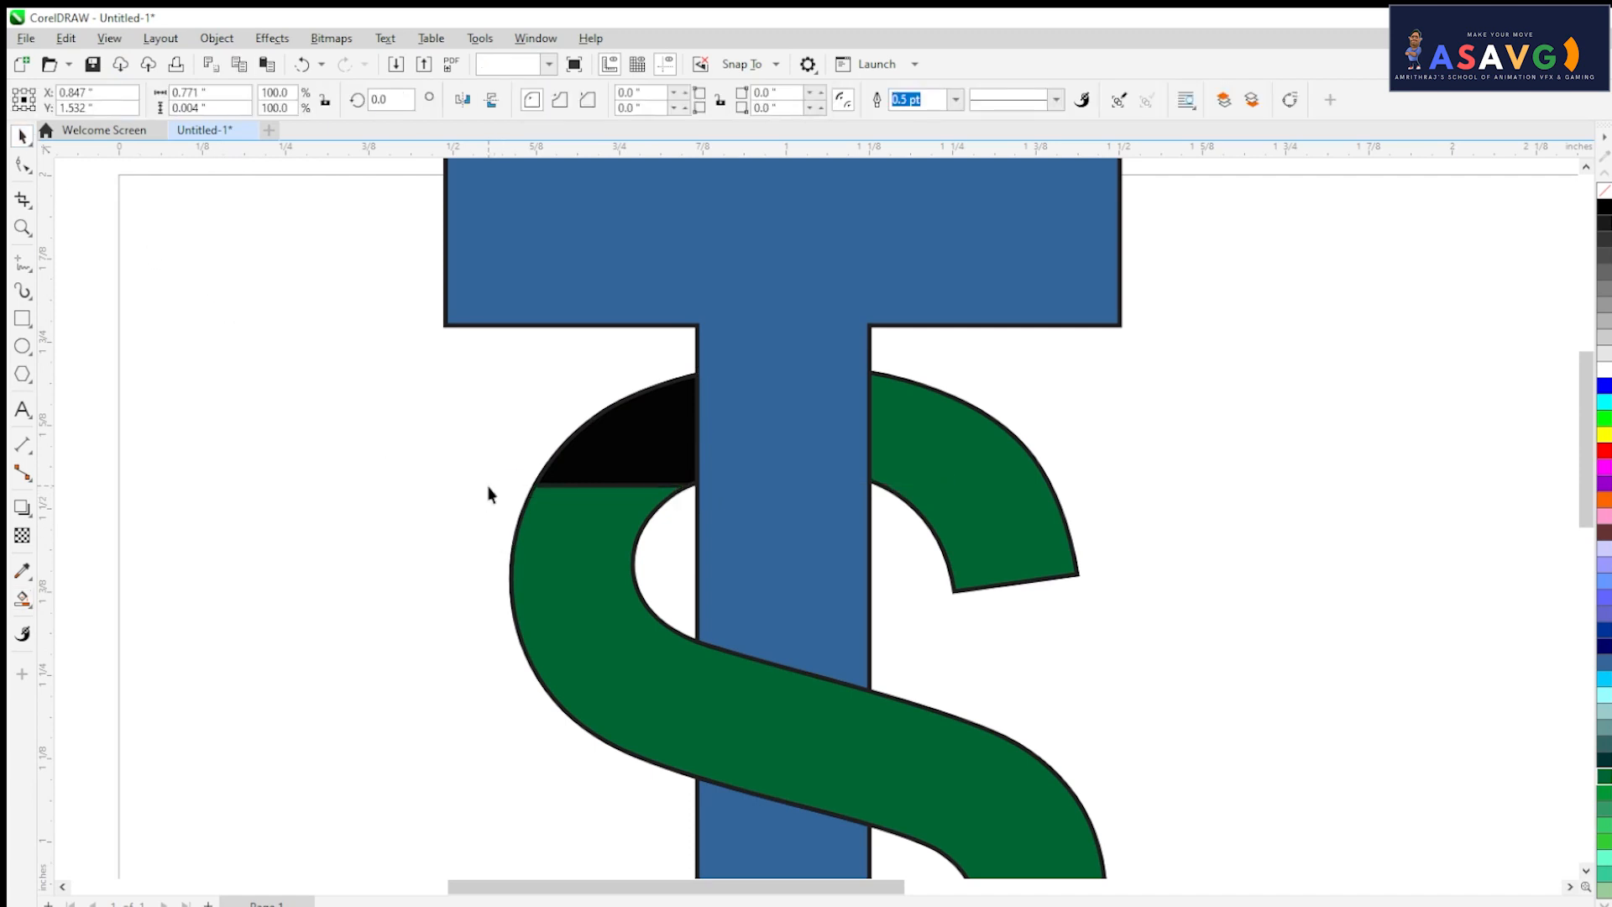
- Apply a linear gradient transparency to the black piece so it fades from the T's stem into the green S
{"action": "left_click", "coordinate": [724, 414]}
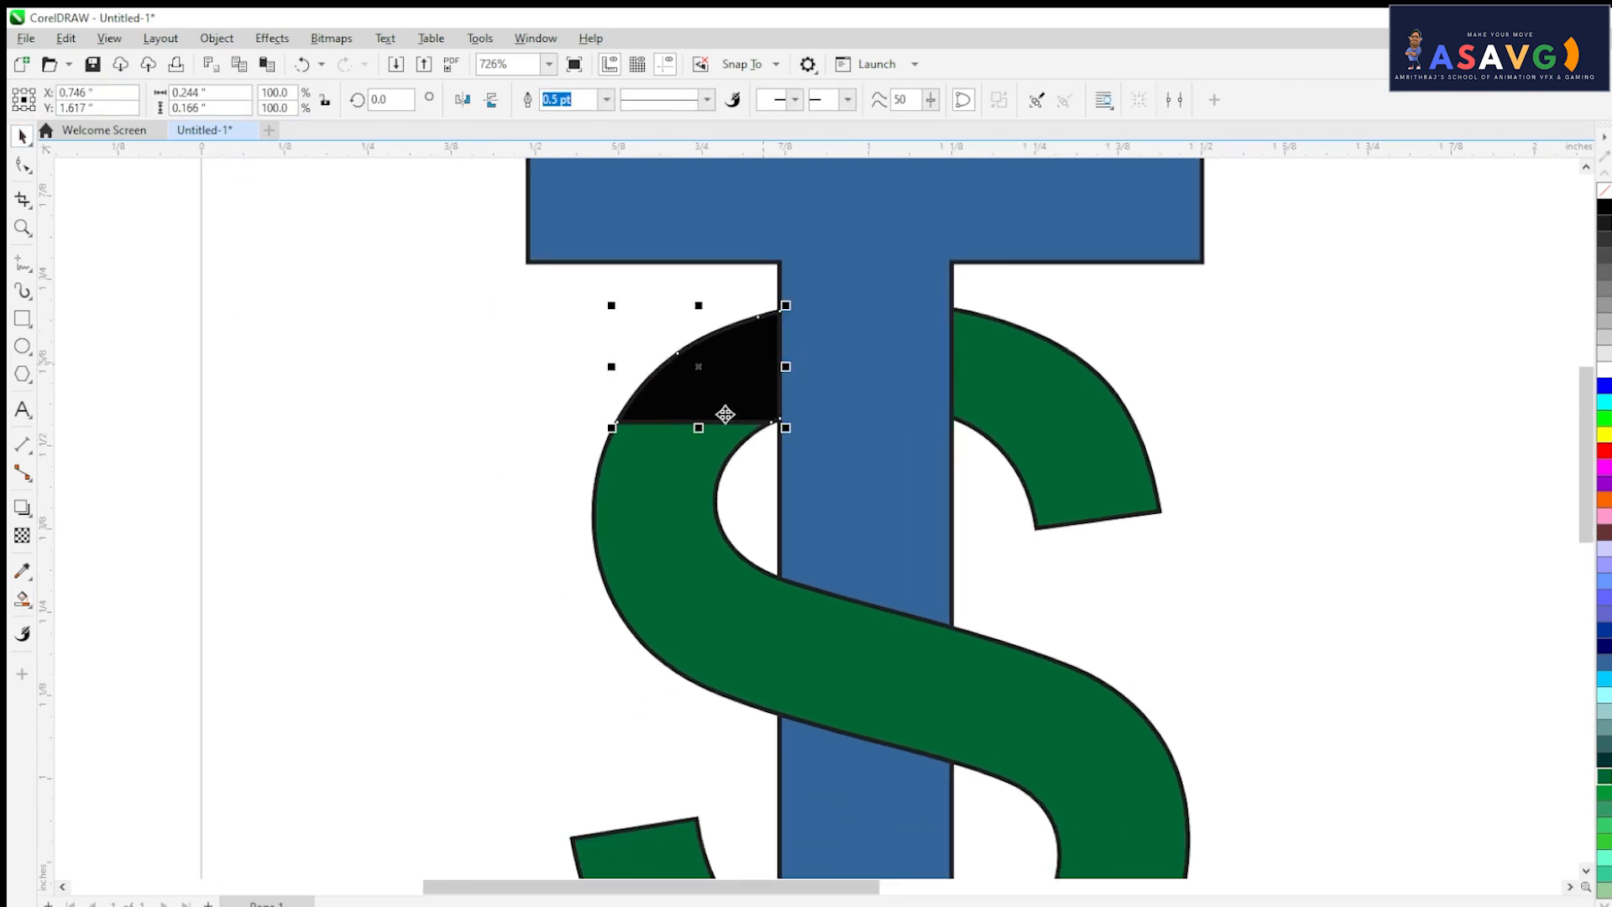
{"action": "scroll", "coordinate": [449, 535], "scroll_direction": "up", "scroll_amount": 1}
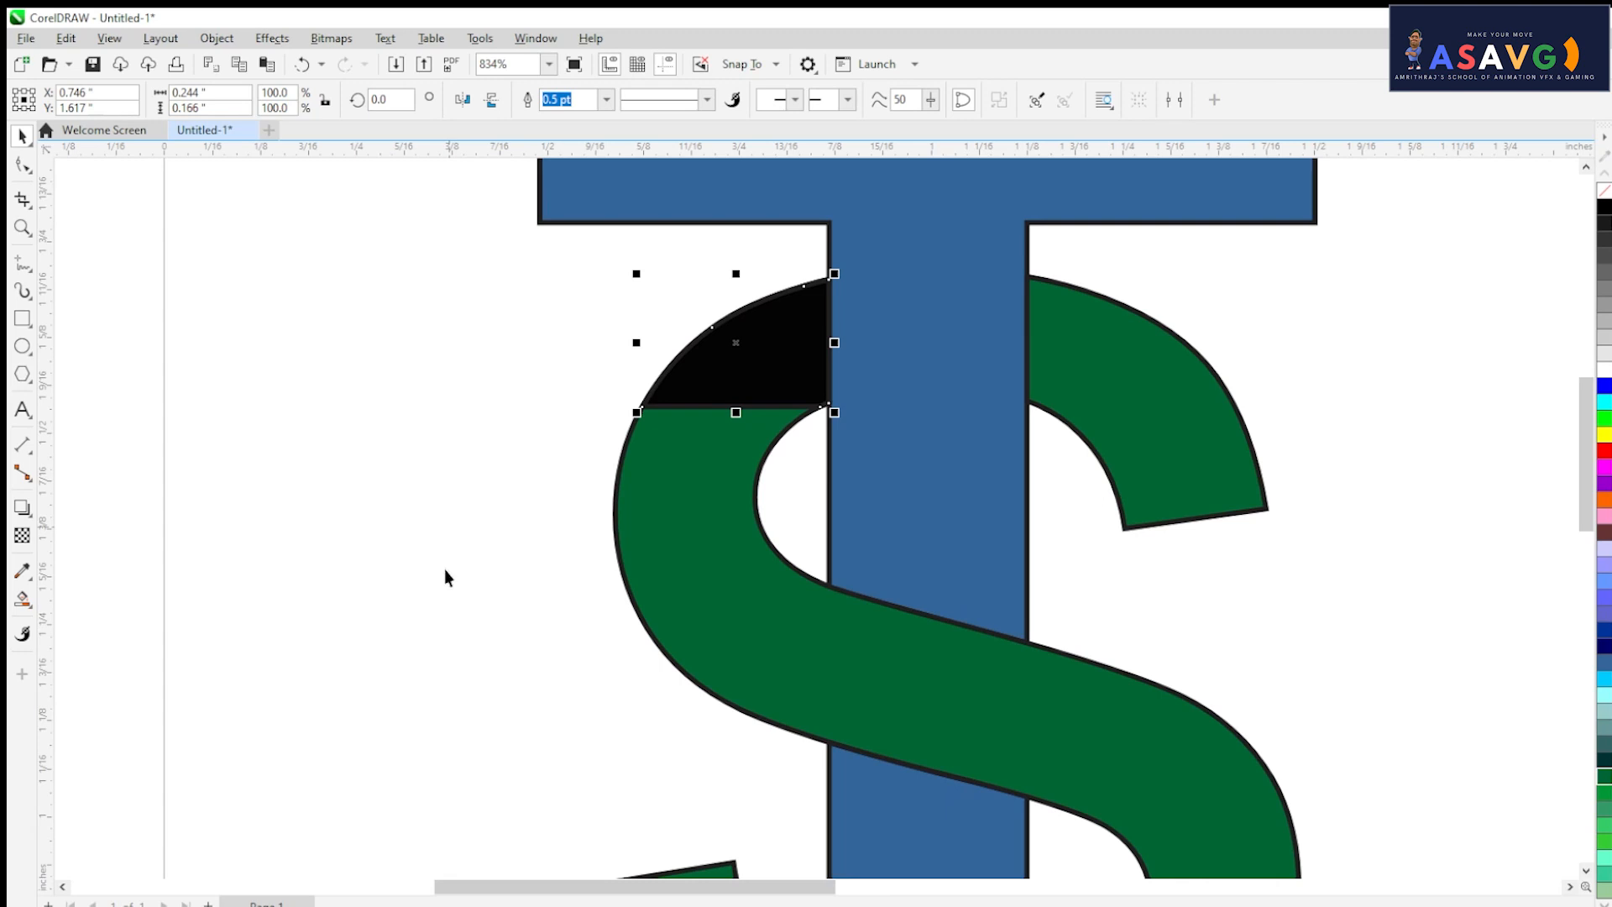
{"action": "left_click", "coordinate": [23, 537]}
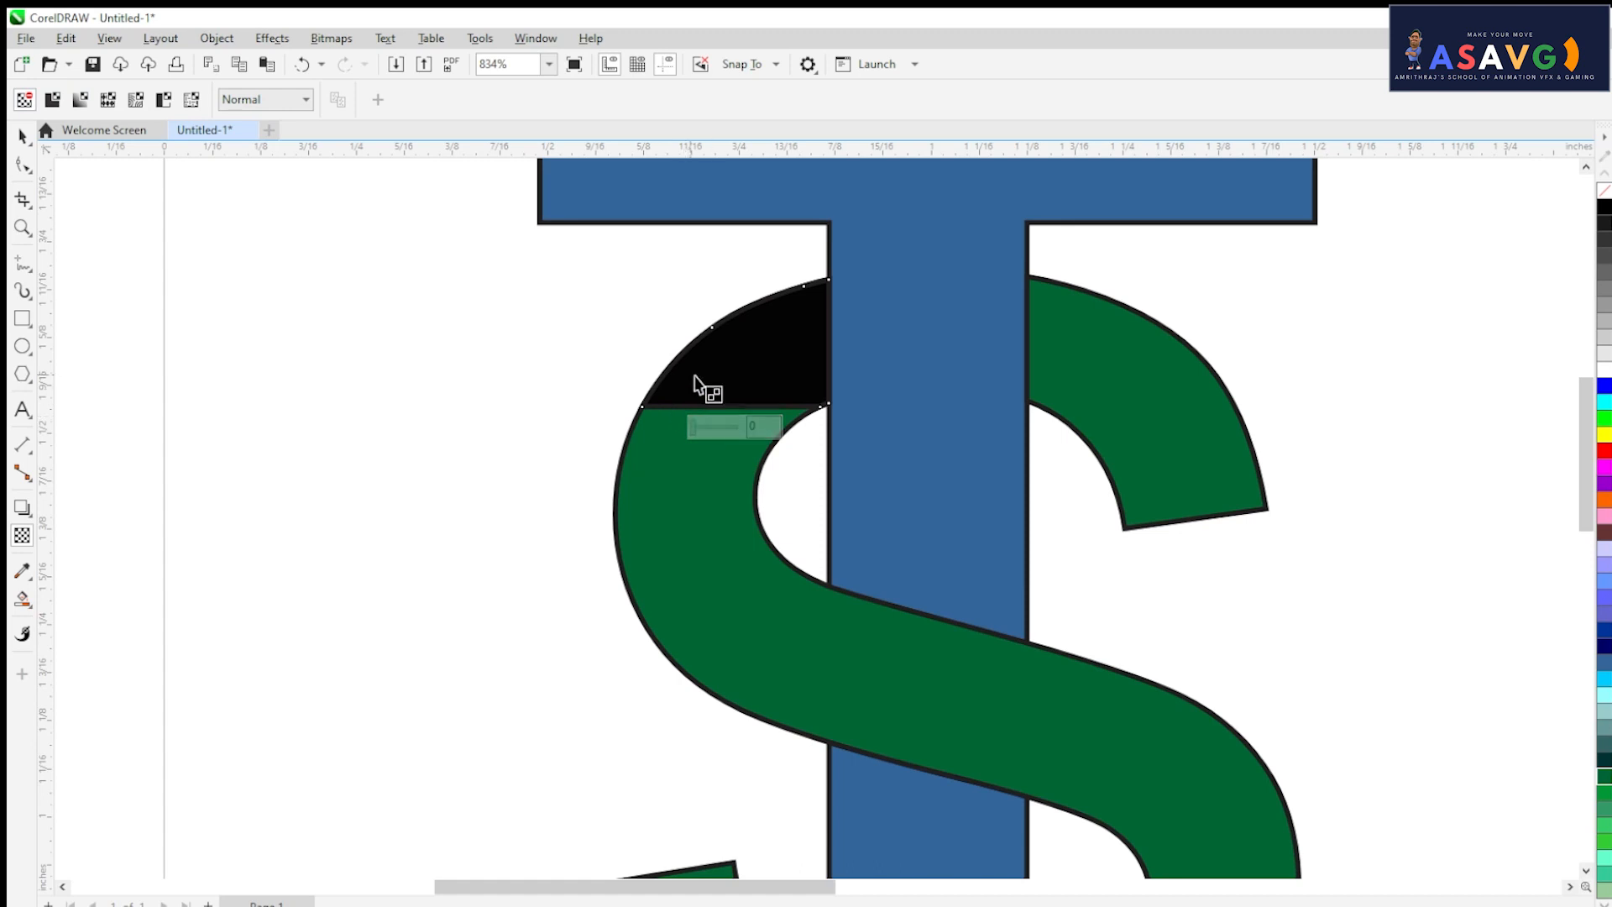
{"action": "left_click_drag", "start_coordinate": [716, 377], "coordinate": [446, 354]}
{"action": "left_click_drag", "start_coordinate": [716, 377], "coordinate": [914, 353]}
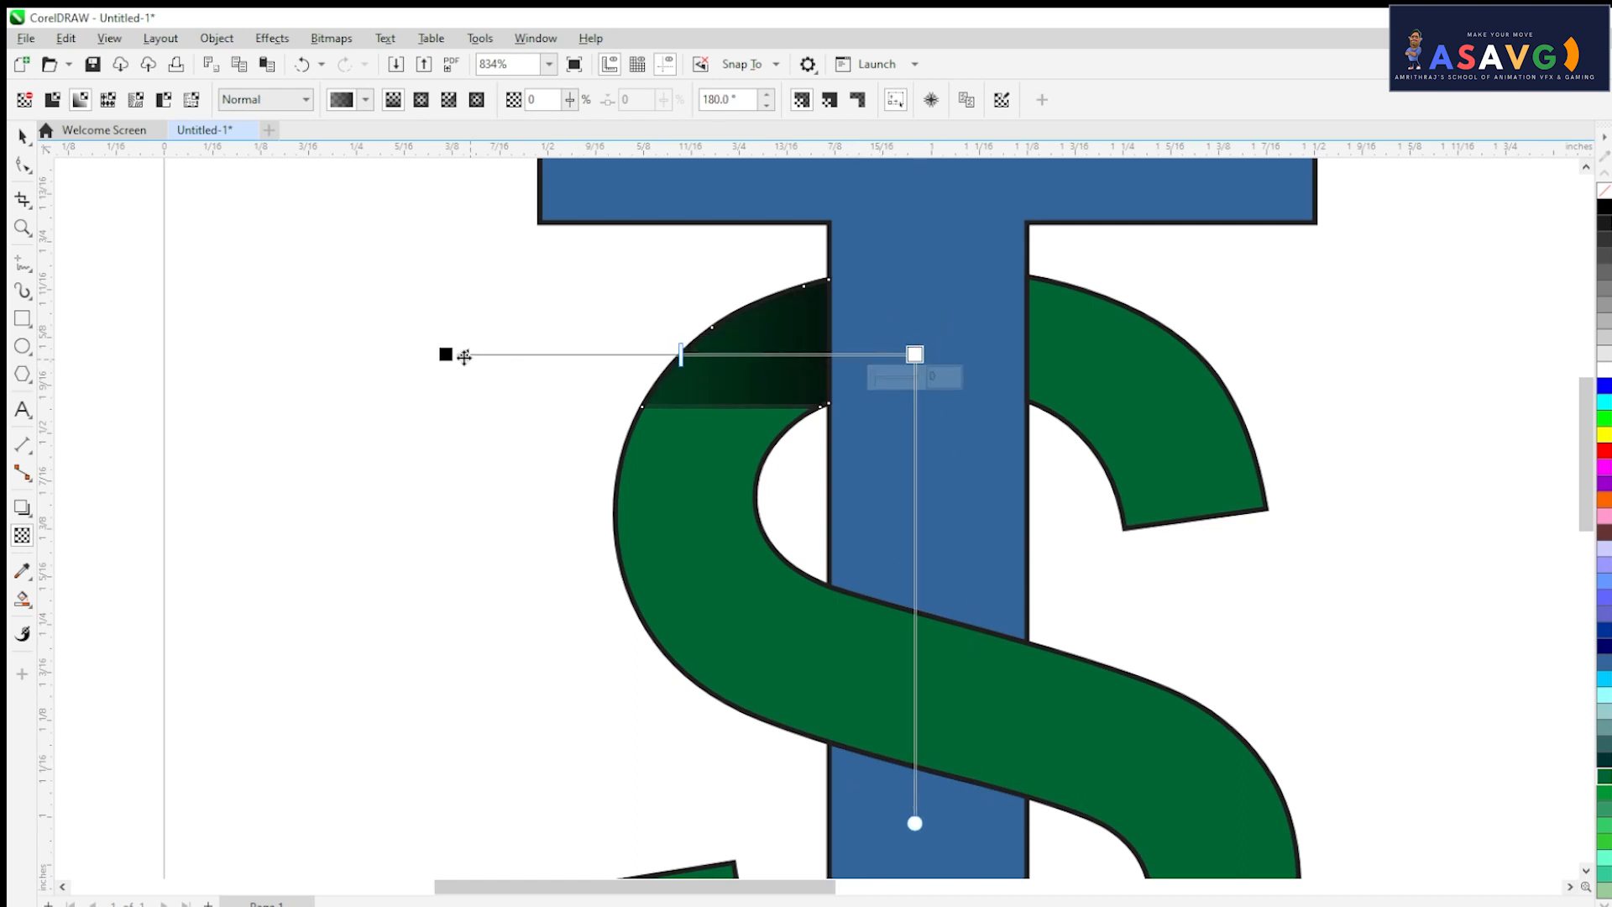
{"action": "left_click_drag", "start_coordinate": [464, 356], "coordinate": [748, 360]}
- Refine the black piece's gradient transparency to an angle of about -178 degrees, with a shorter fade beside the stem, and deselect it
{"action": "scroll", "coordinate": [748, 360], "scroll_direction": "up", "scroll_amount": 2}
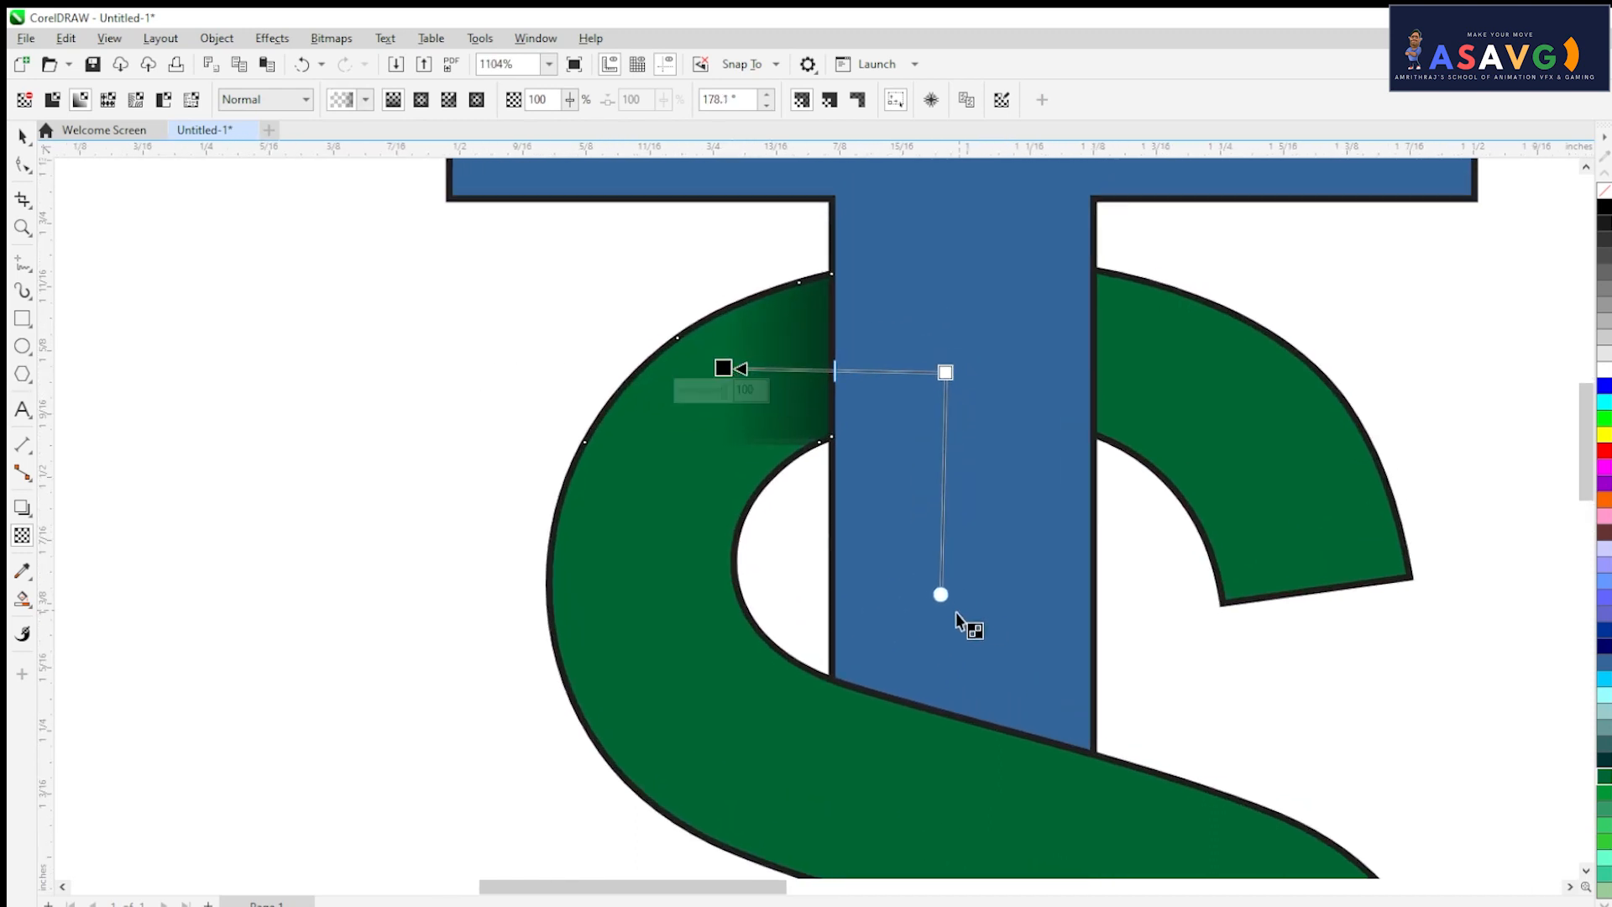
{"action": "mouse_move", "coordinate": [940, 594]}
{"action": "left_mouse_down"}
{"action": "mouse_move", "coordinate": [834, 495]}
{"action": "mouse_move", "coordinate": [939, 591]}
{"action": "mouse_move", "coordinate": [955, 577]}
{"action": "left_mouse_up"}
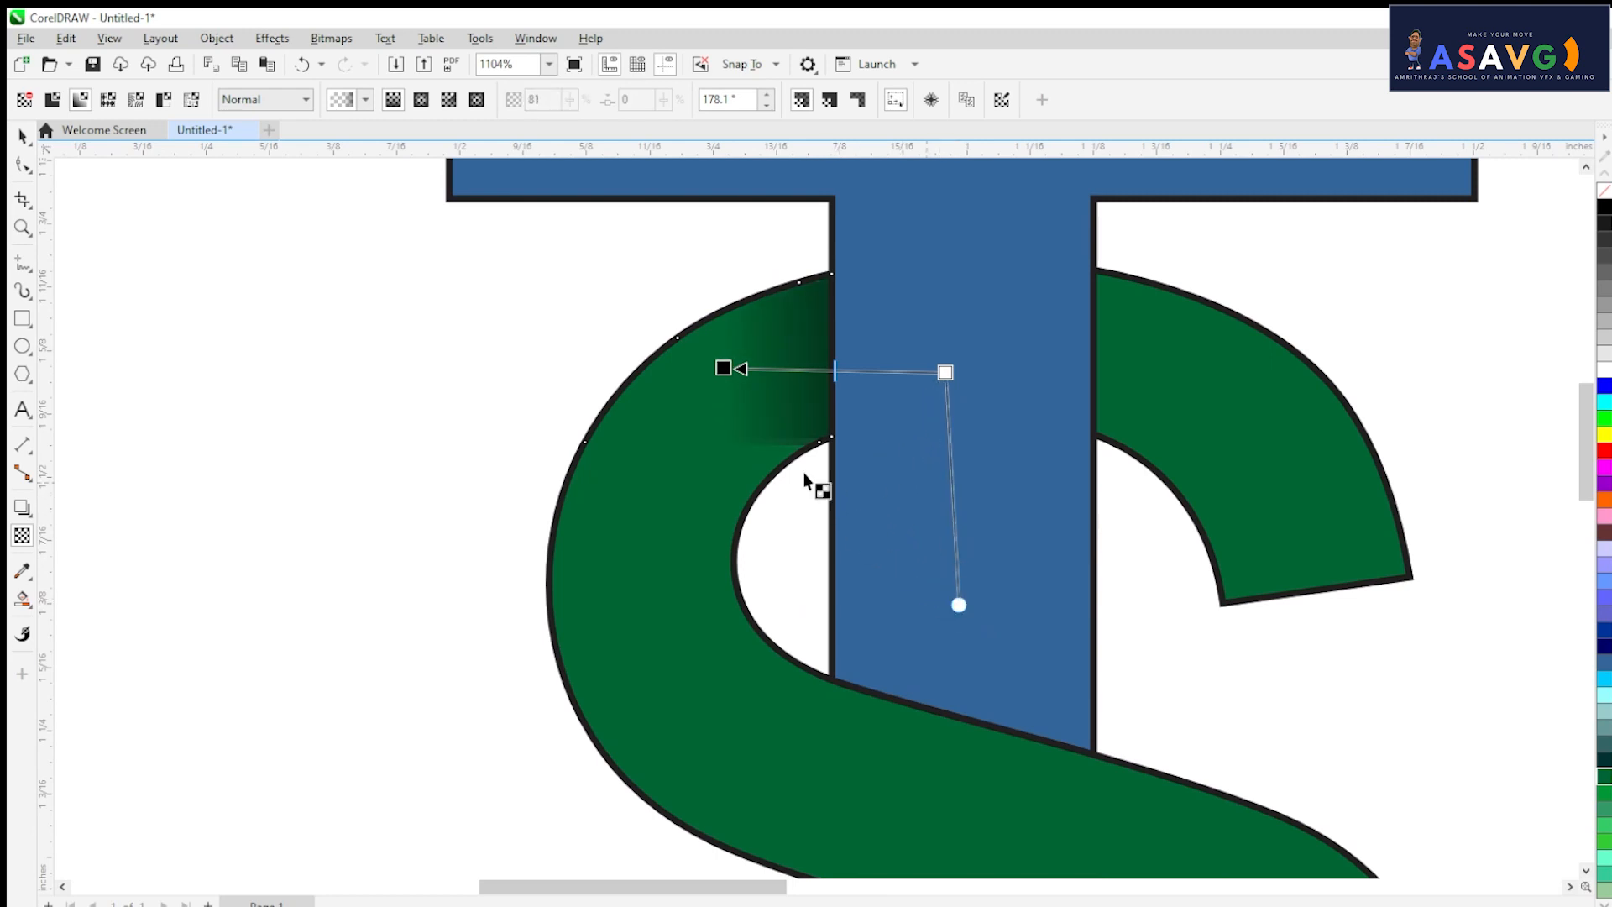
{"action": "left_click_drag", "start_coordinate": [724, 367], "coordinate": [749, 366]}
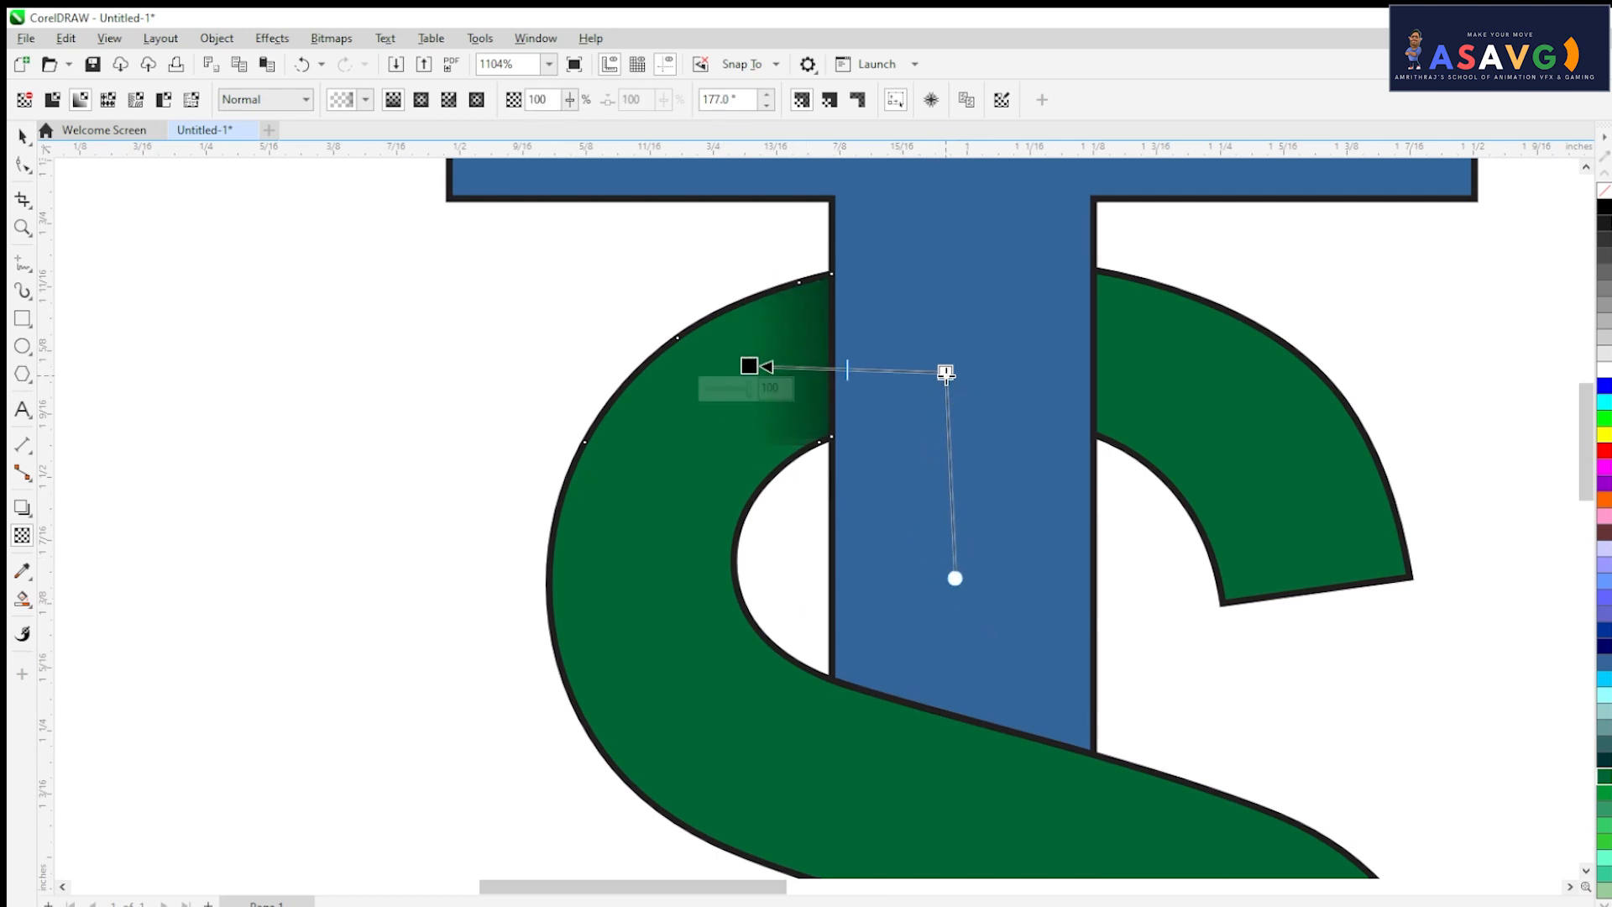
{"action": "left_click_drag", "start_coordinate": [945, 373], "coordinate": [914, 364]}
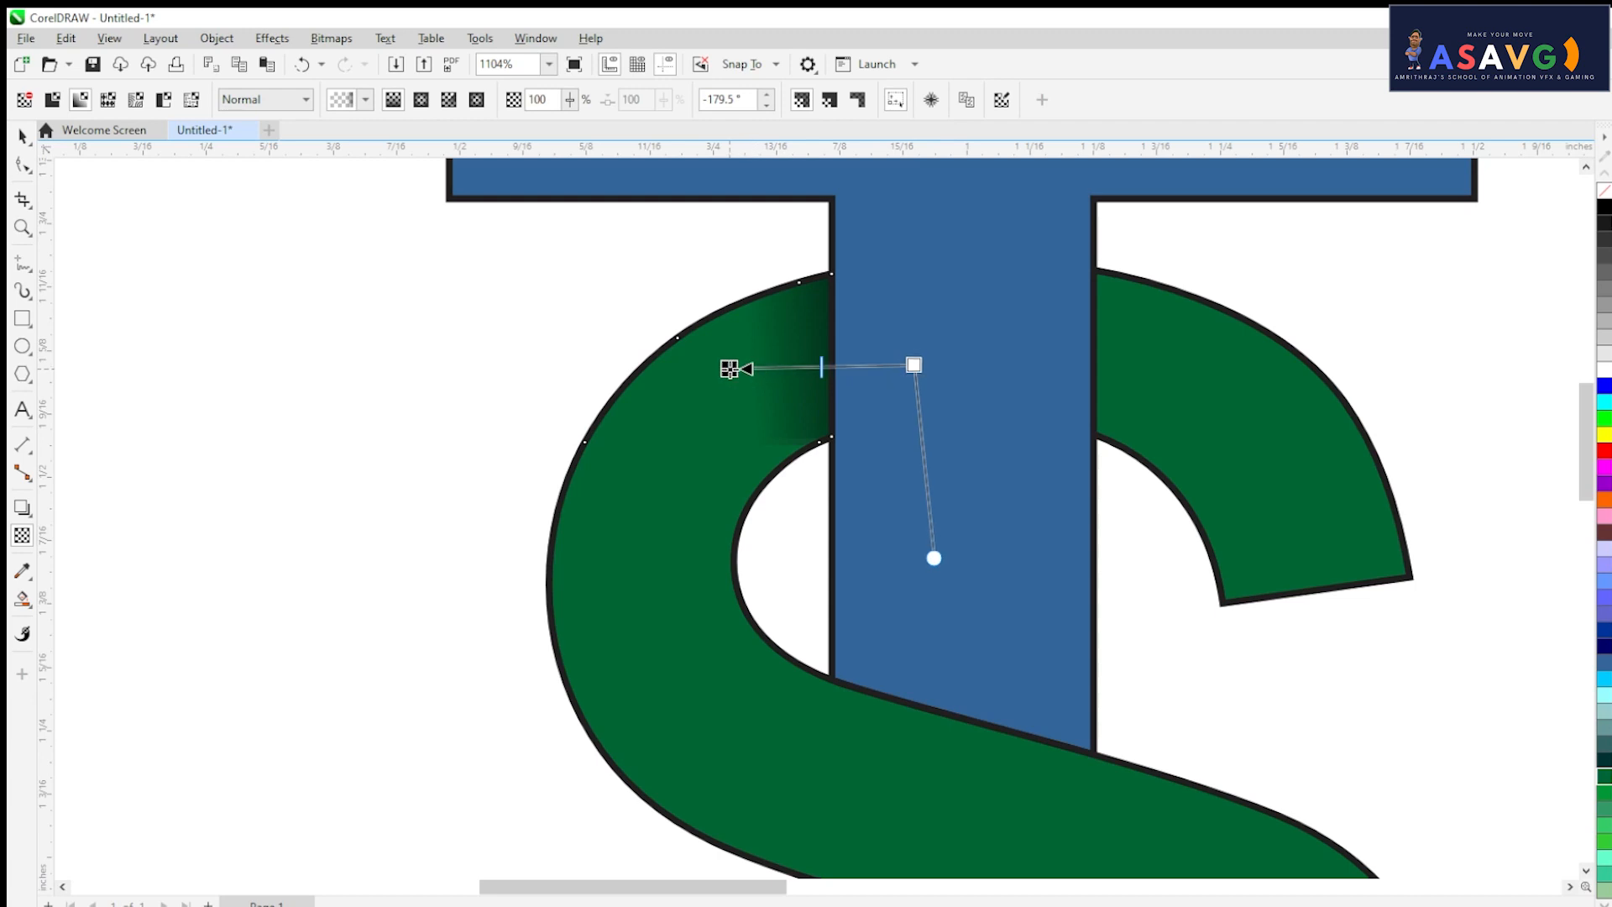
{"action": "left_click", "coordinate": [546, 346]}
{"action": "scroll", "coordinate": [521, 452], "scroll_direction": "down", "scroll_amount": 4}
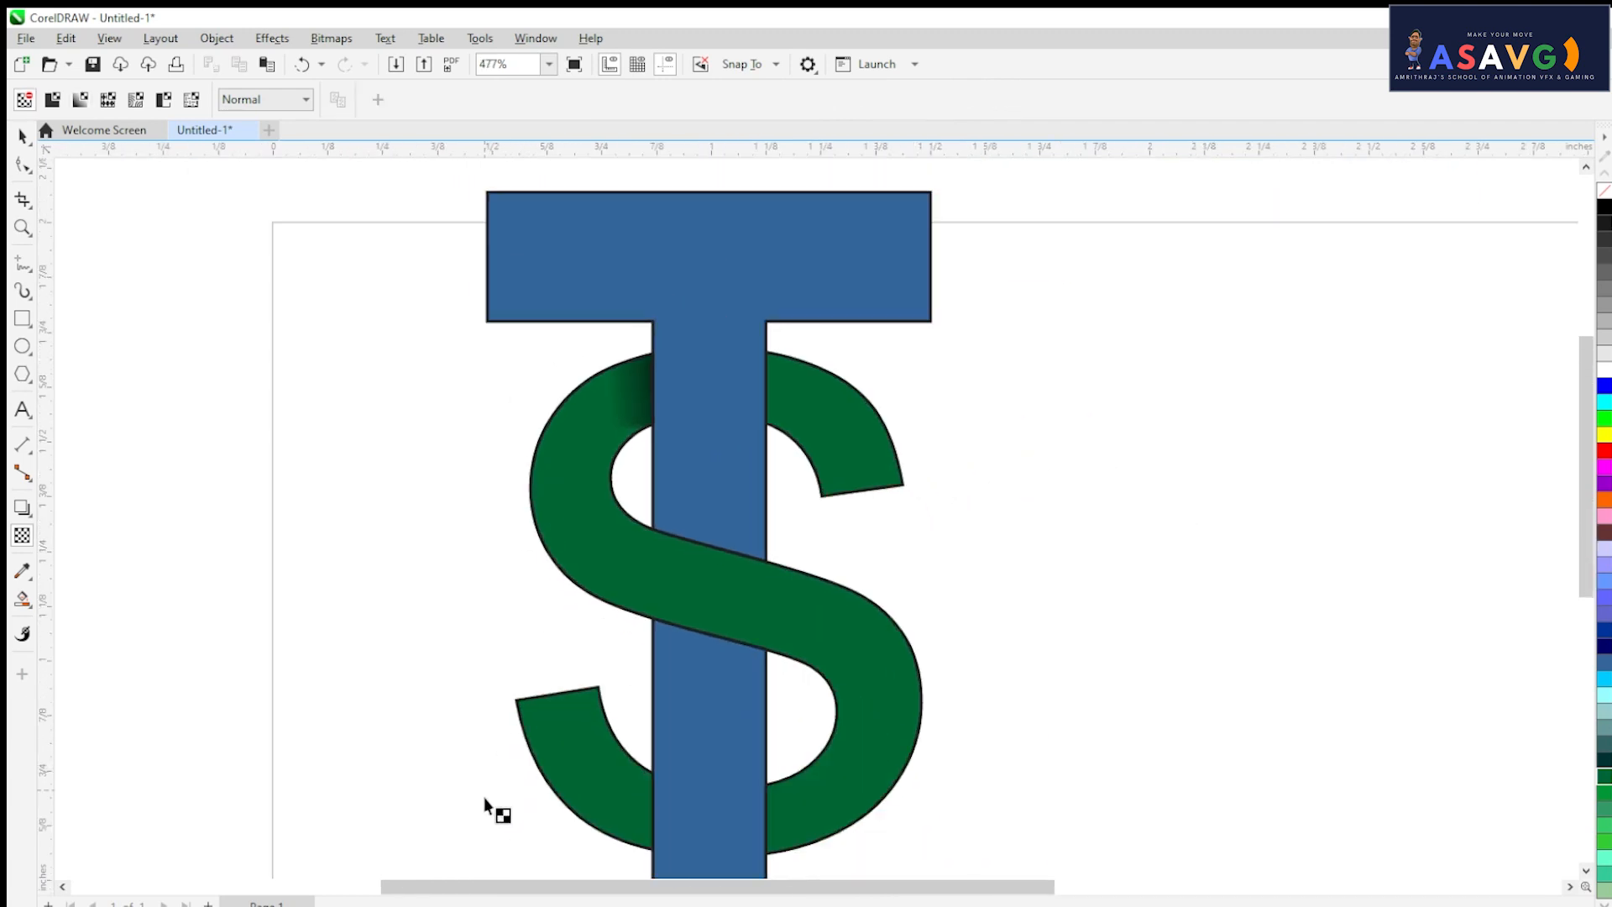
- Shift the shadow transparency's midpoint away from the T's stem, and undo the extra change to the gradient's skew
{"action": "scroll", "coordinate": [403, 730], "scroll_direction": "down", "scroll_amount": 1}
{"action": "scroll", "coordinate": [440, 512], "scroll_direction": "up", "scroll_amount": 1}
{"action": "scroll", "coordinate": [698, 483], "scroll_direction": "up", "scroll_amount": 1}
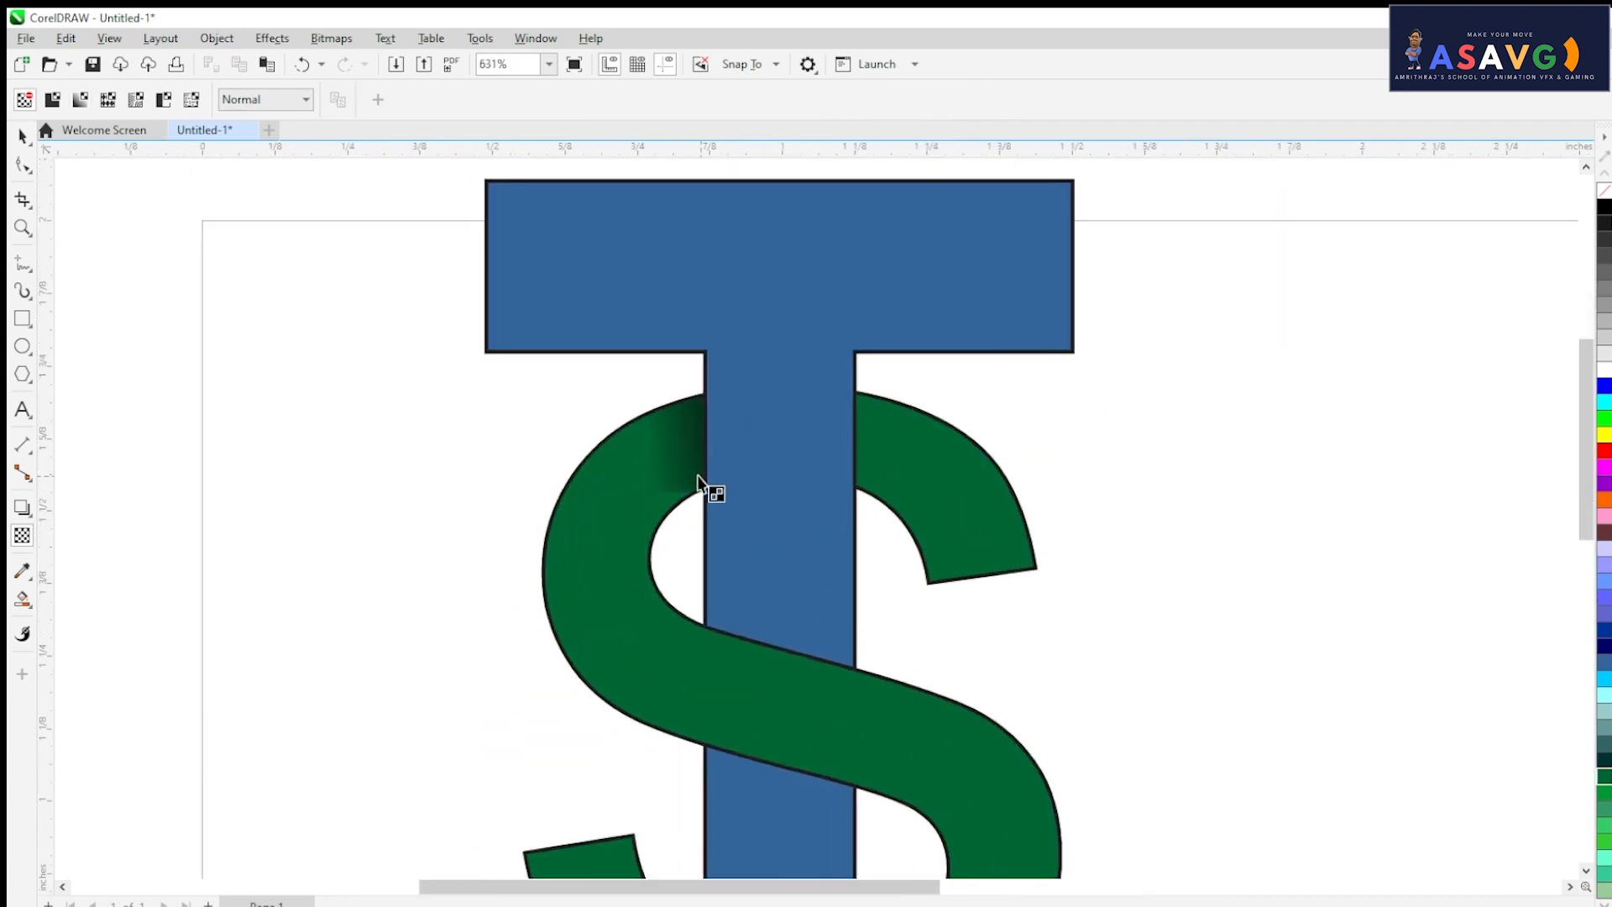
{"action": "scroll", "coordinate": [698, 483], "scroll_direction": "up", "scroll_amount": 1}
{"action": "left_click", "coordinate": [698, 483]}
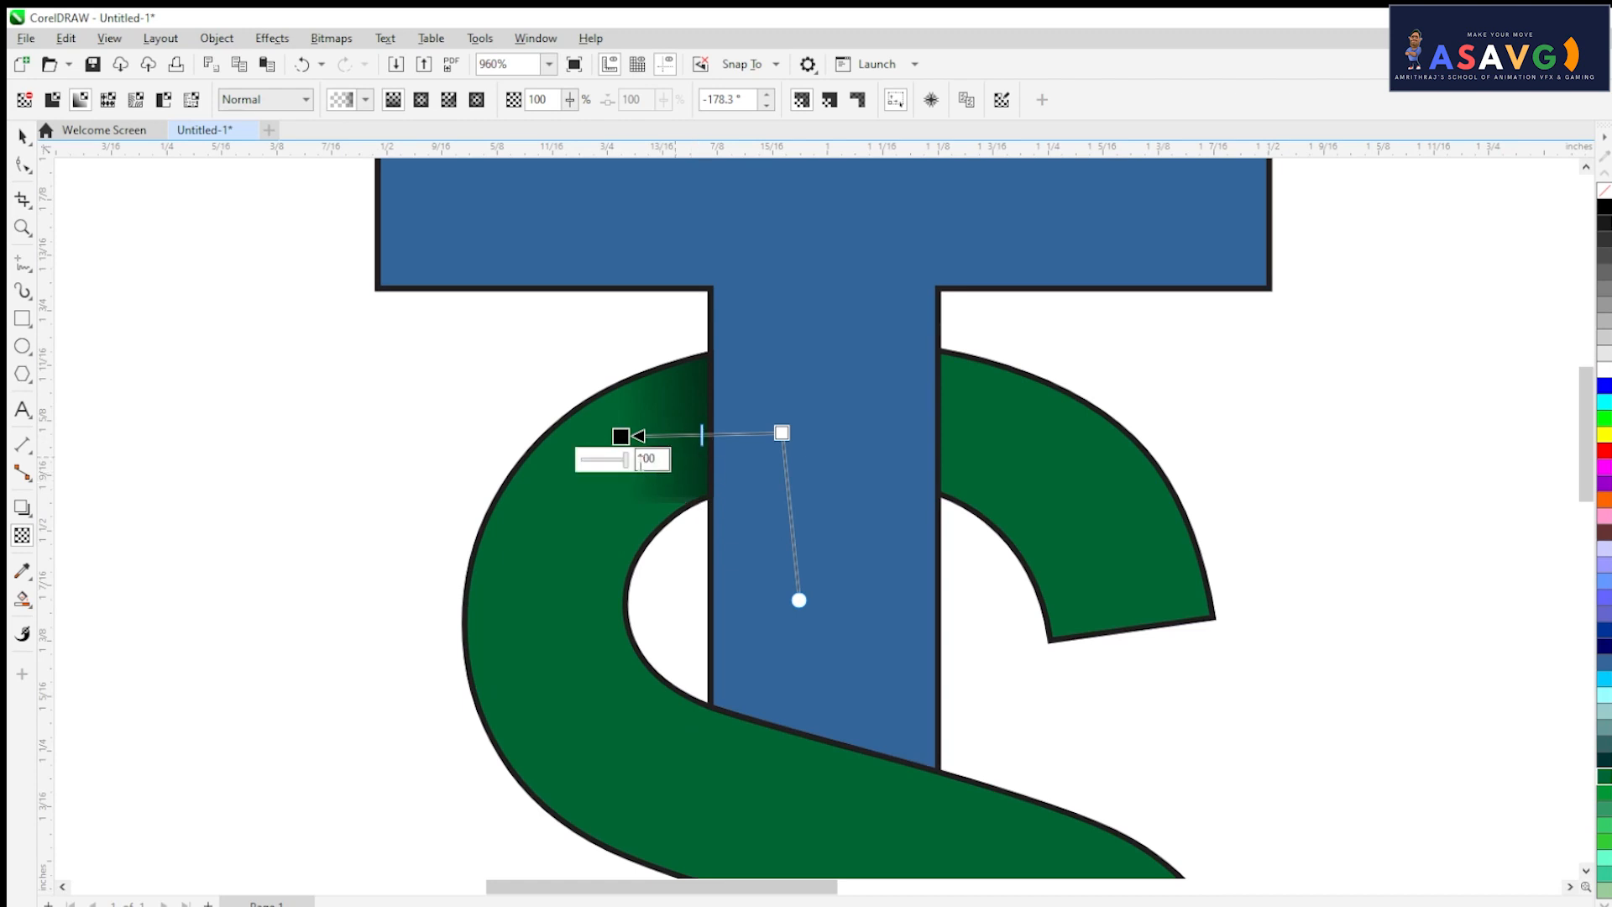
{"action": "left_click_drag", "start_coordinate": [702, 435], "coordinate": [672, 432]}
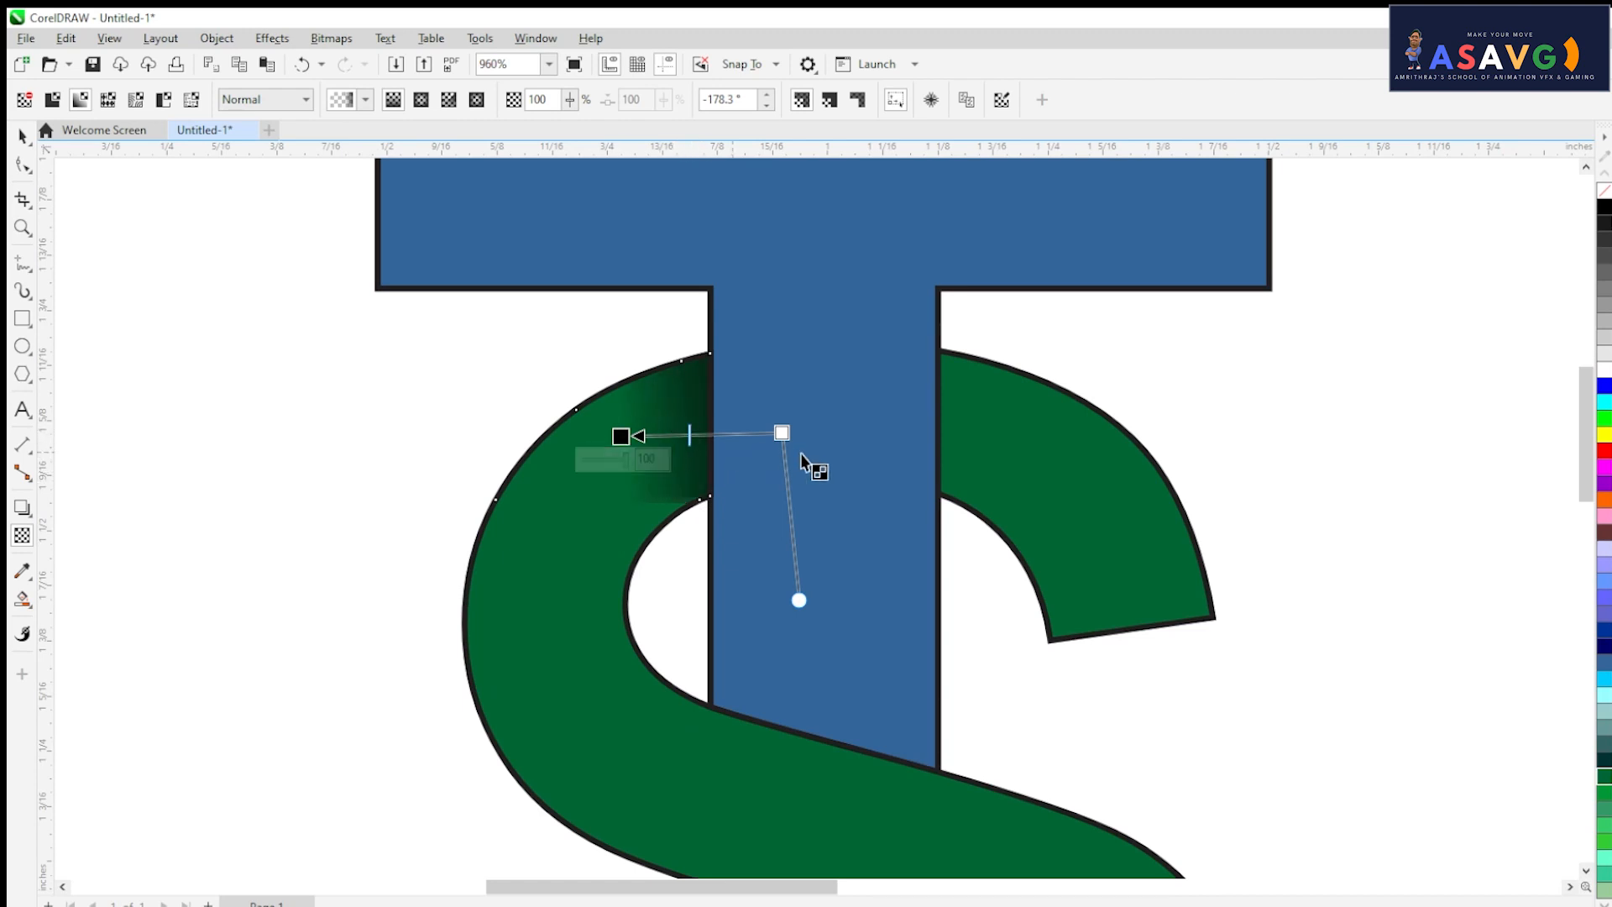
{"action": "left_click_drag", "start_coordinate": [799, 600], "coordinate": [762, 481]}
{"action": "key", "text": "ctrl+z"}
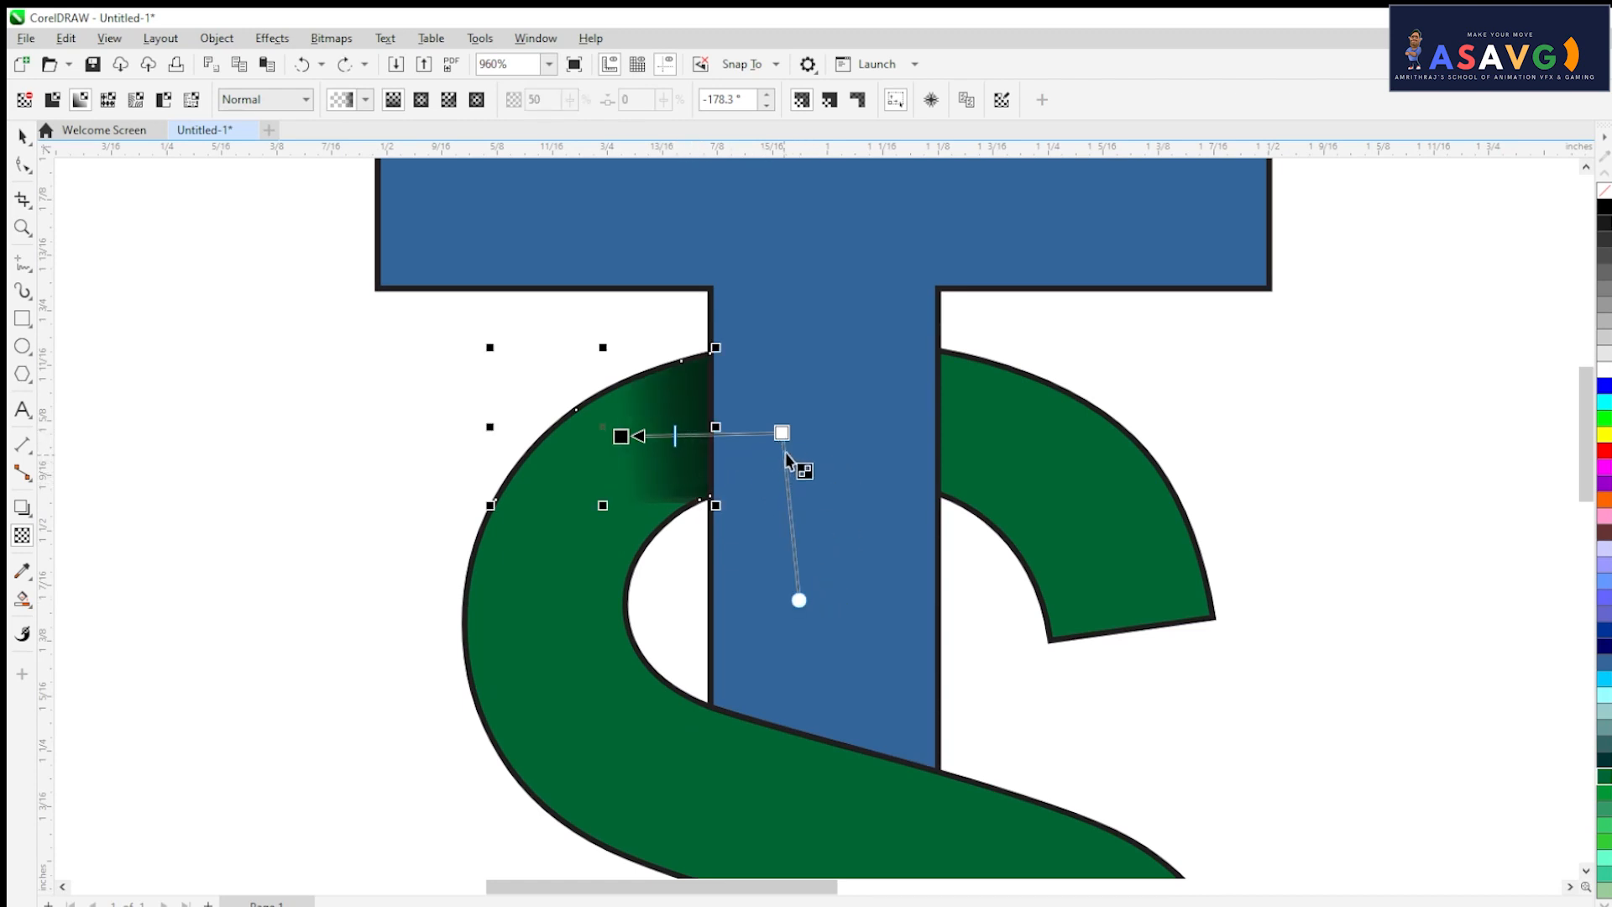
- Move the upper shadow's gradient transparency closer to the T's stem to shorten the fade, and deselect the shadow
{"action": "left_click_drag", "start_coordinate": [636, 435], "coordinate": [671, 415]}
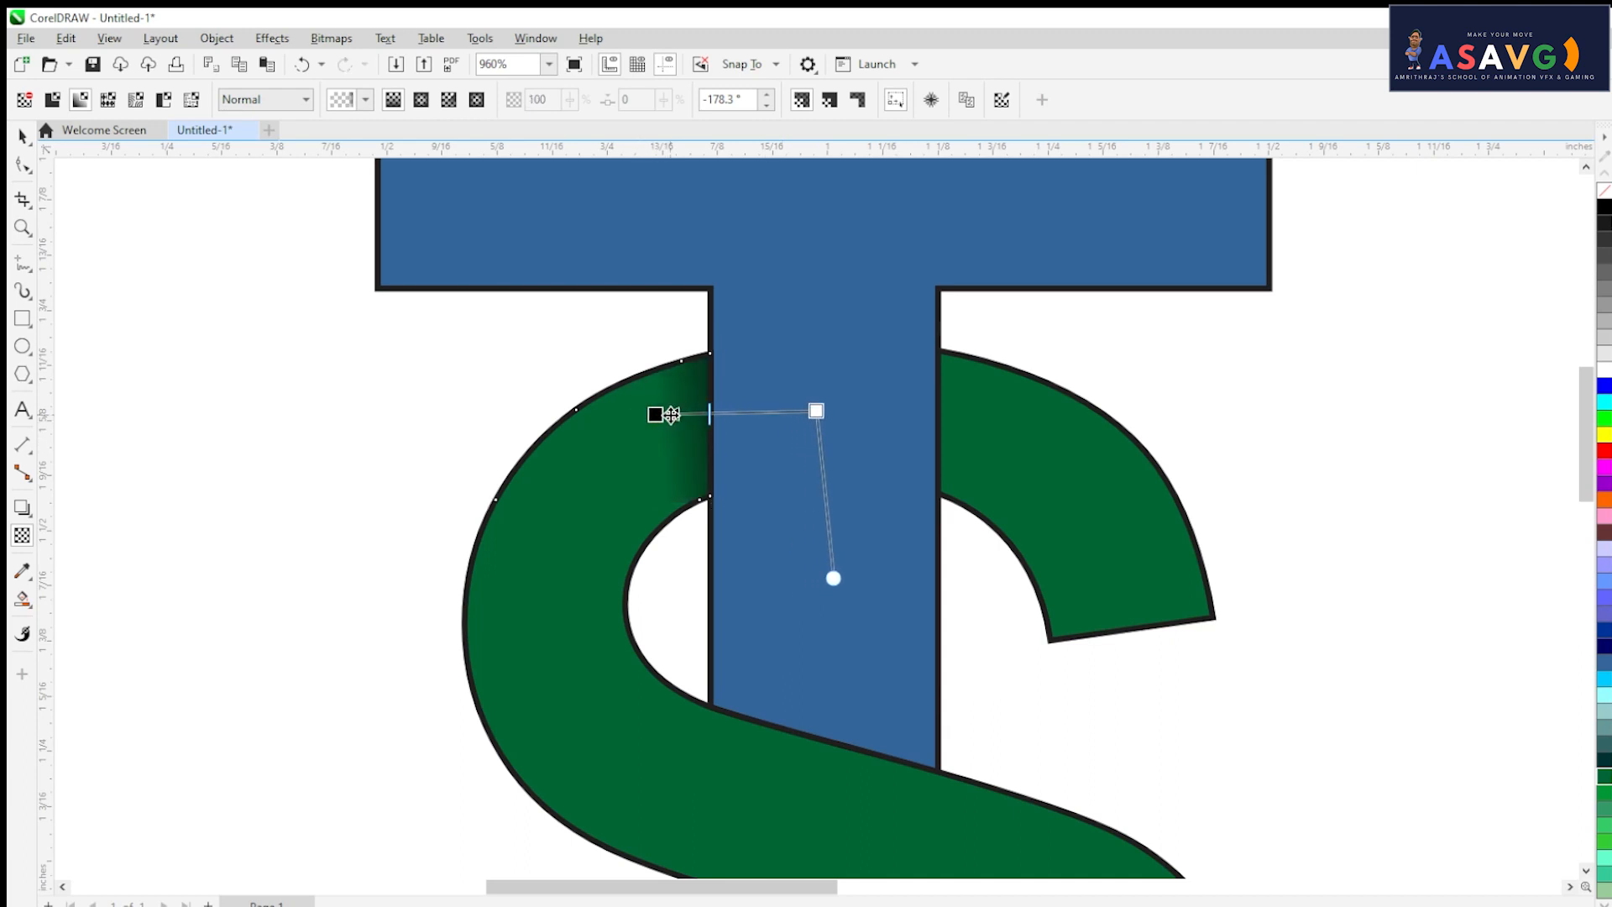
{"action": "left_click", "coordinate": [440, 387]}
{"action": "scroll", "coordinate": [456, 420], "scroll_direction": "down", "scroll_amount": 5}
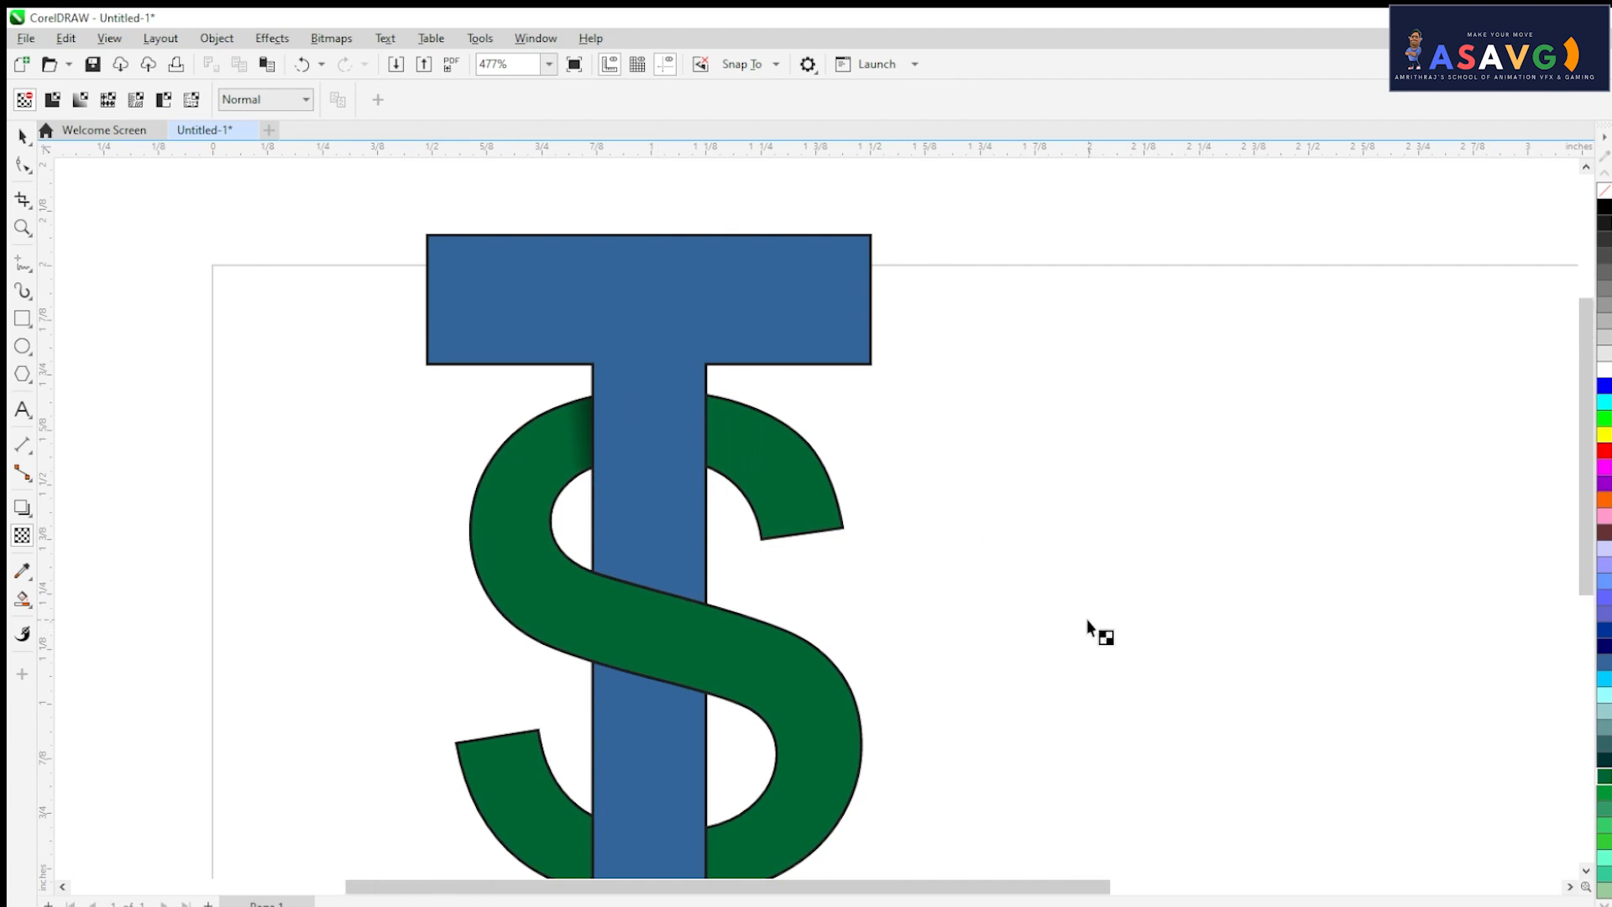
- Draw a thin horizontal rectangle about 0.81 by 0.02 inches across the S and the T's stem, above the S's diagonal band
{"action": "scroll", "coordinate": [1087, 618], "scroll_direction": "down", "scroll_amount": 4}
{"action": "left_click_drag", "start_coordinate": [963, 627], "coordinate": [1046, 484]}
{"action": "scroll", "coordinate": [999, 478], "scroll_direction": "up", "scroll_amount": 2}
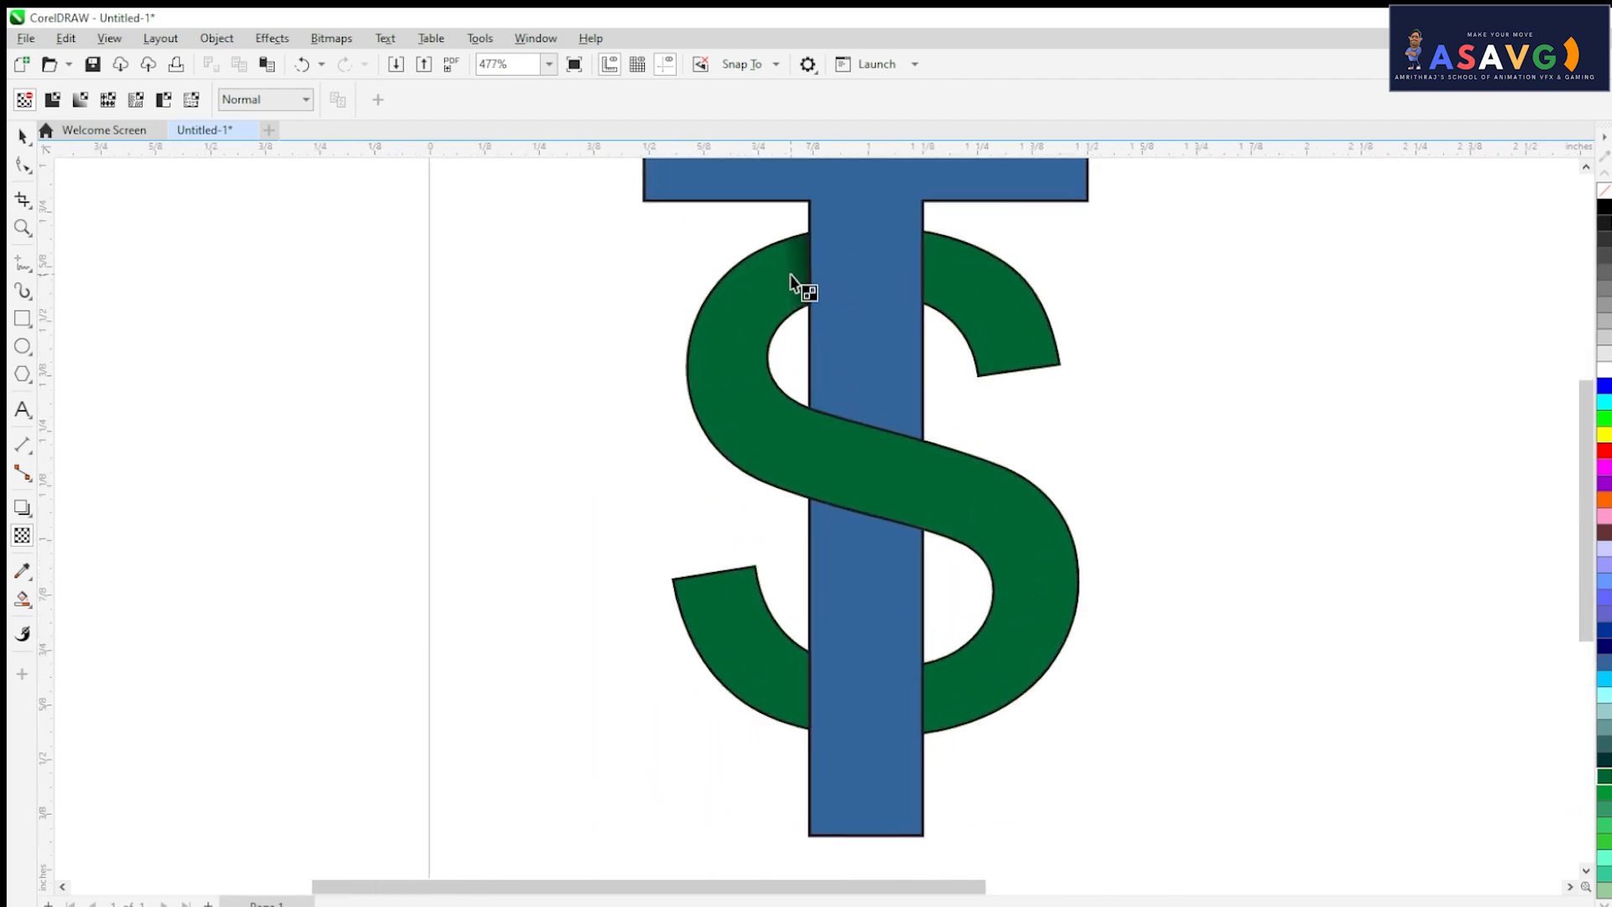
{"action": "scroll", "coordinate": [880, 296], "scroll_direction": "up", "scroll_amount": 2}
{"action": "left_click_drag", "start_coordinate": [882, 391], "coordinate": [739, 440]}
{"action": "scroll", "coordinate": [738, 449], "scroll_direction": "down", "scroll_amount": 1}
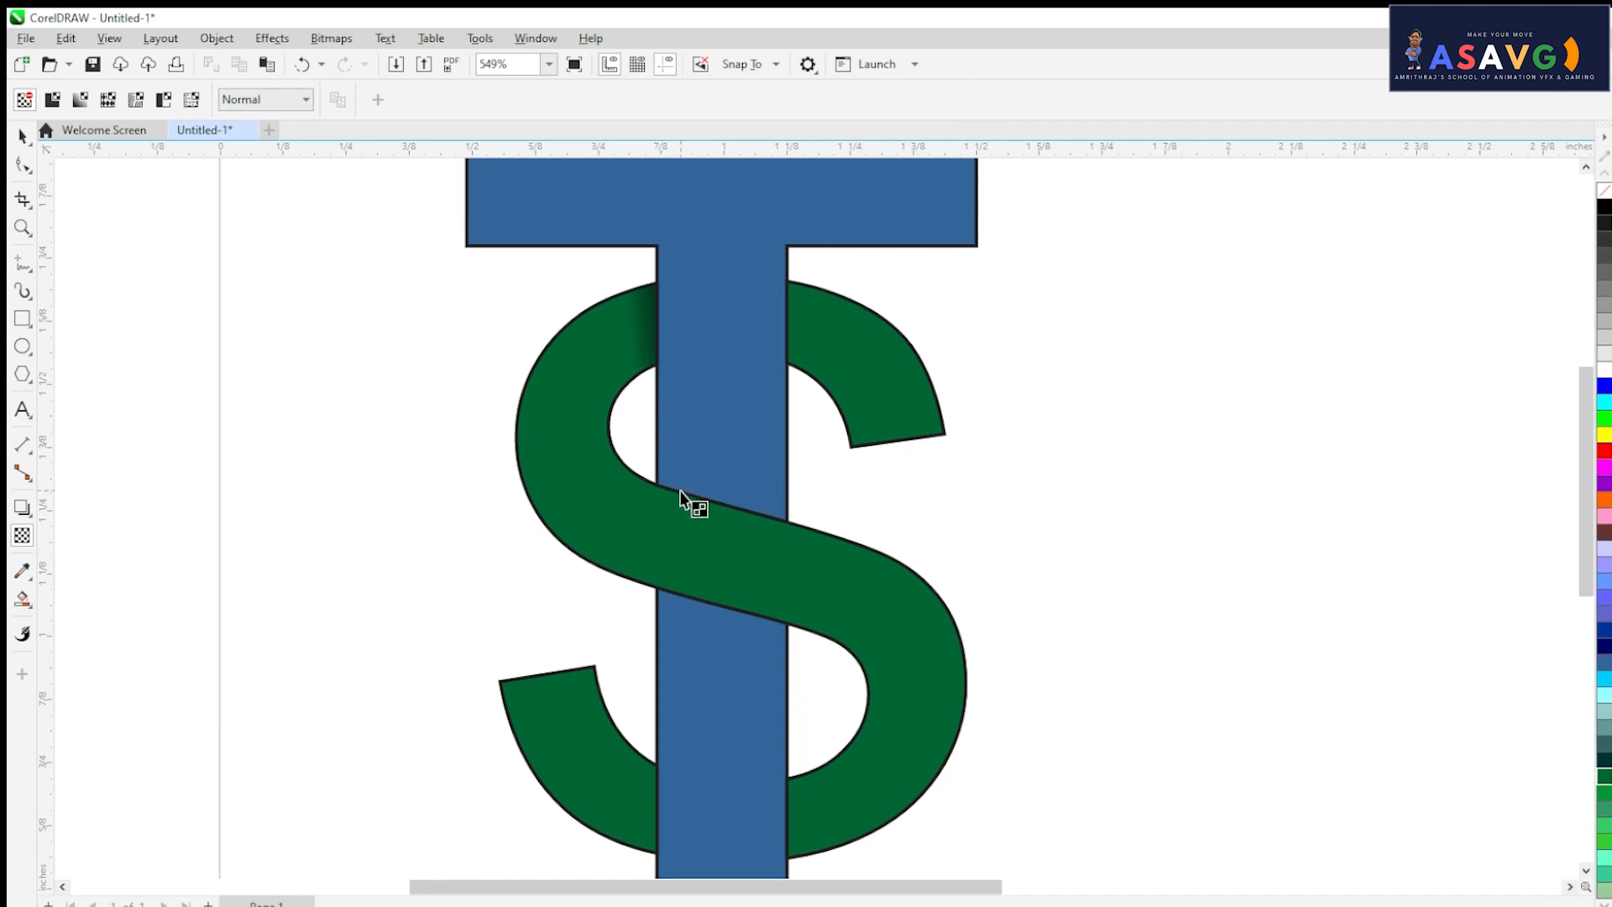
{"action": "scroll", "coordinate": [681, 494], "scroll_direction": "up", "scroll_amount": 1}
{"action": "left_click", "coordinate": [28, 325]}
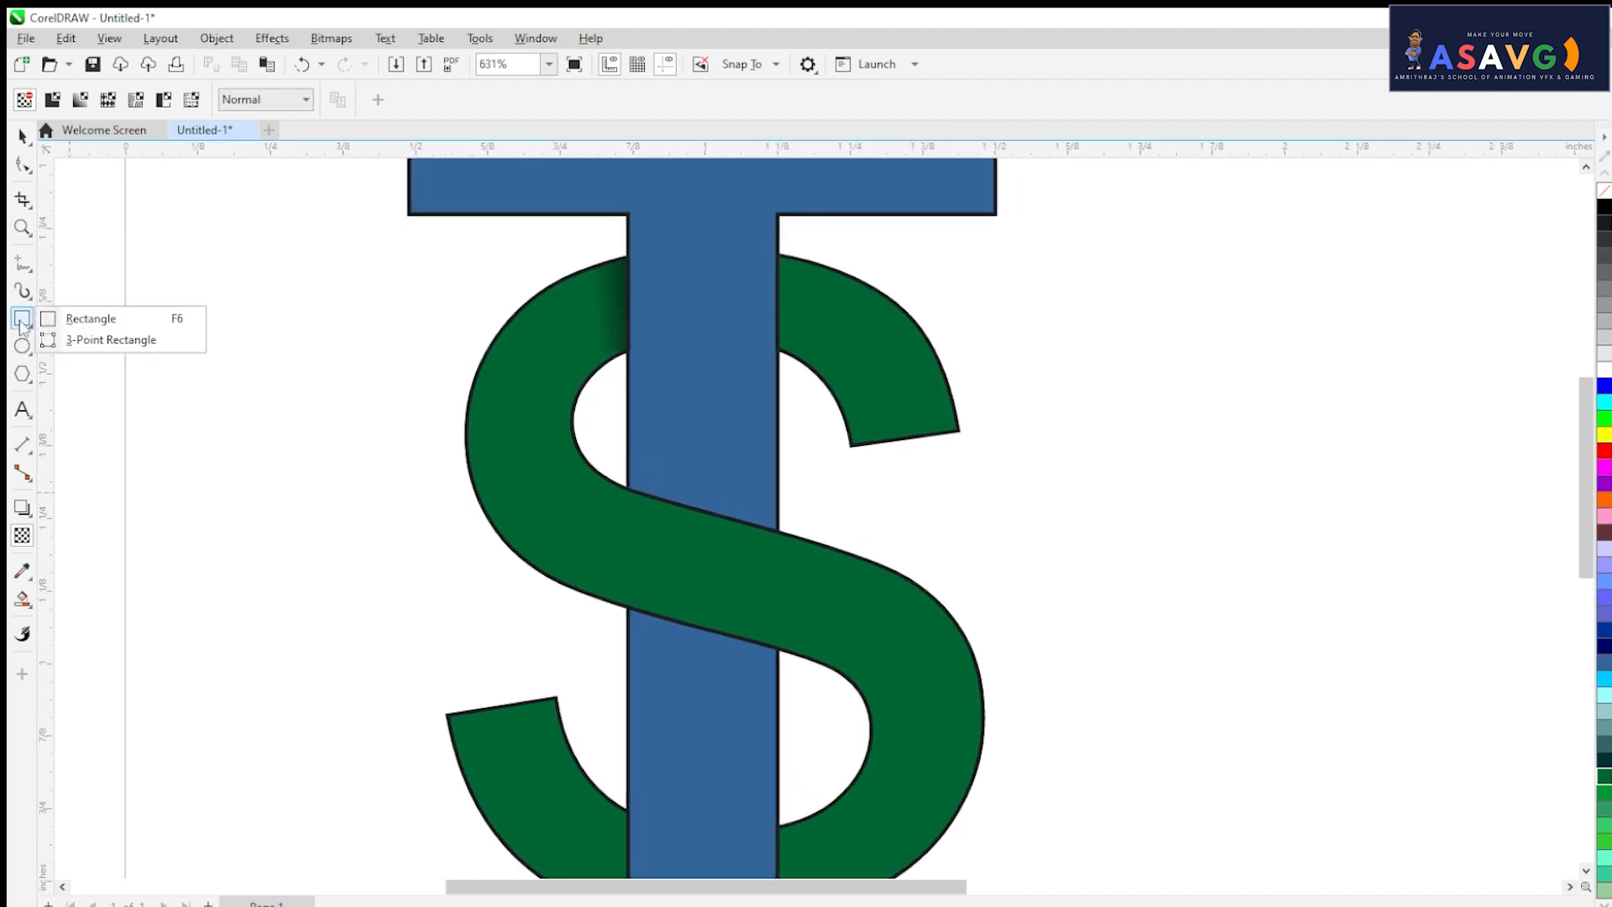
{"action": "left_click", "coordinate": [69, 314]}
{"action": "scroll", "coordinate": [588, 483], "scroll_direction": "up", "scroll_amount": 2}
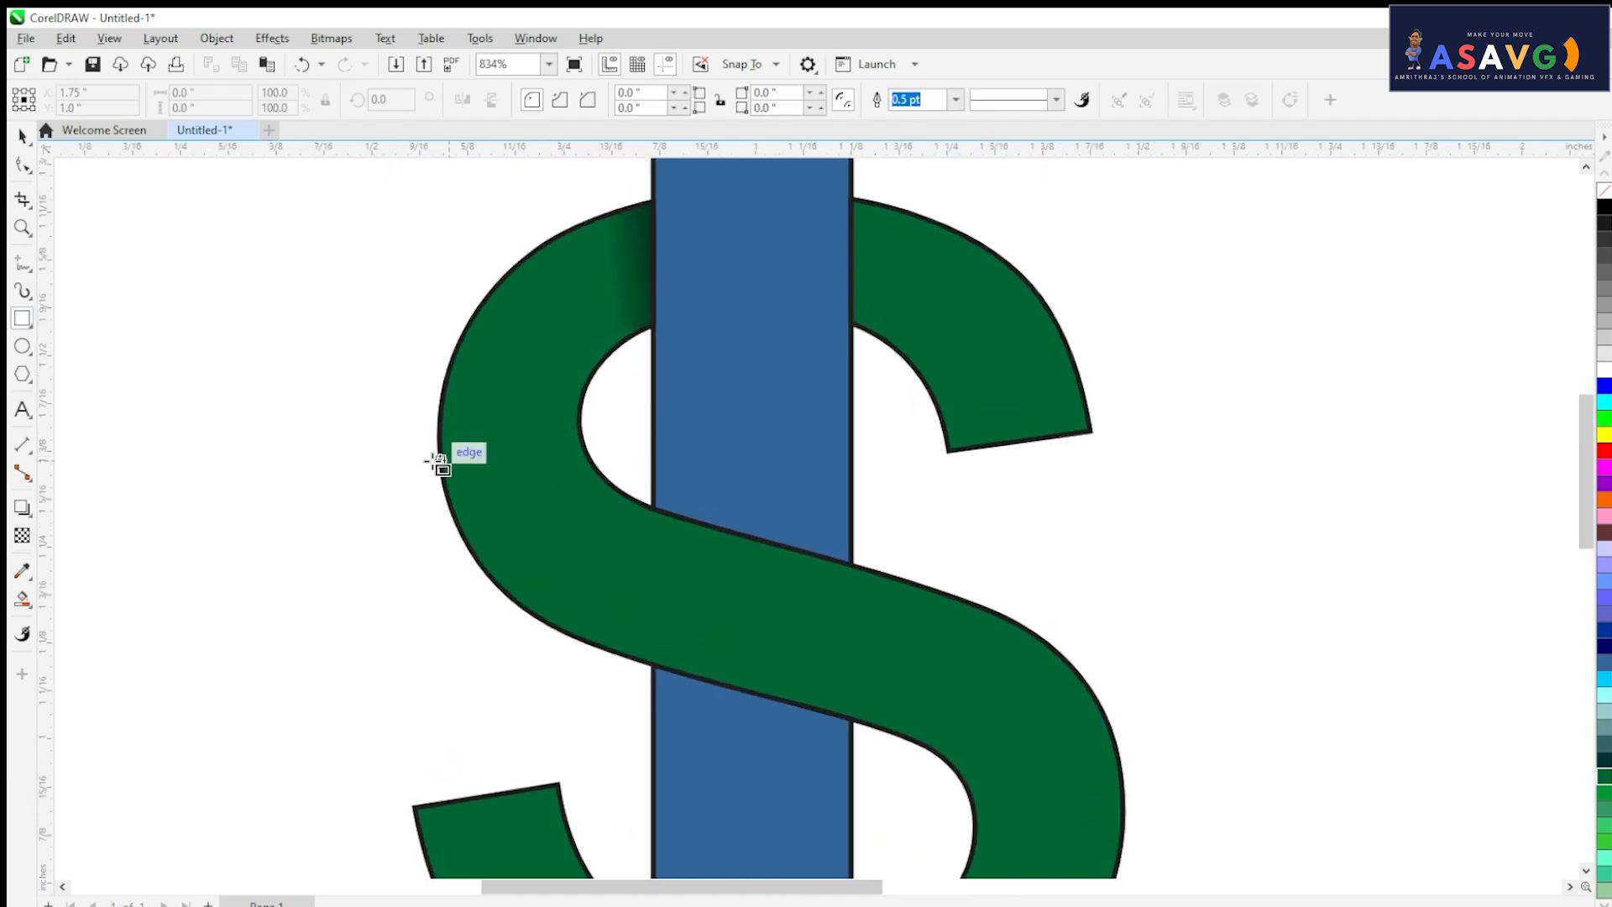
{"action": "left_click_drag", "start_coordinate": [387, 456], "coordinate": [1014, 471]}
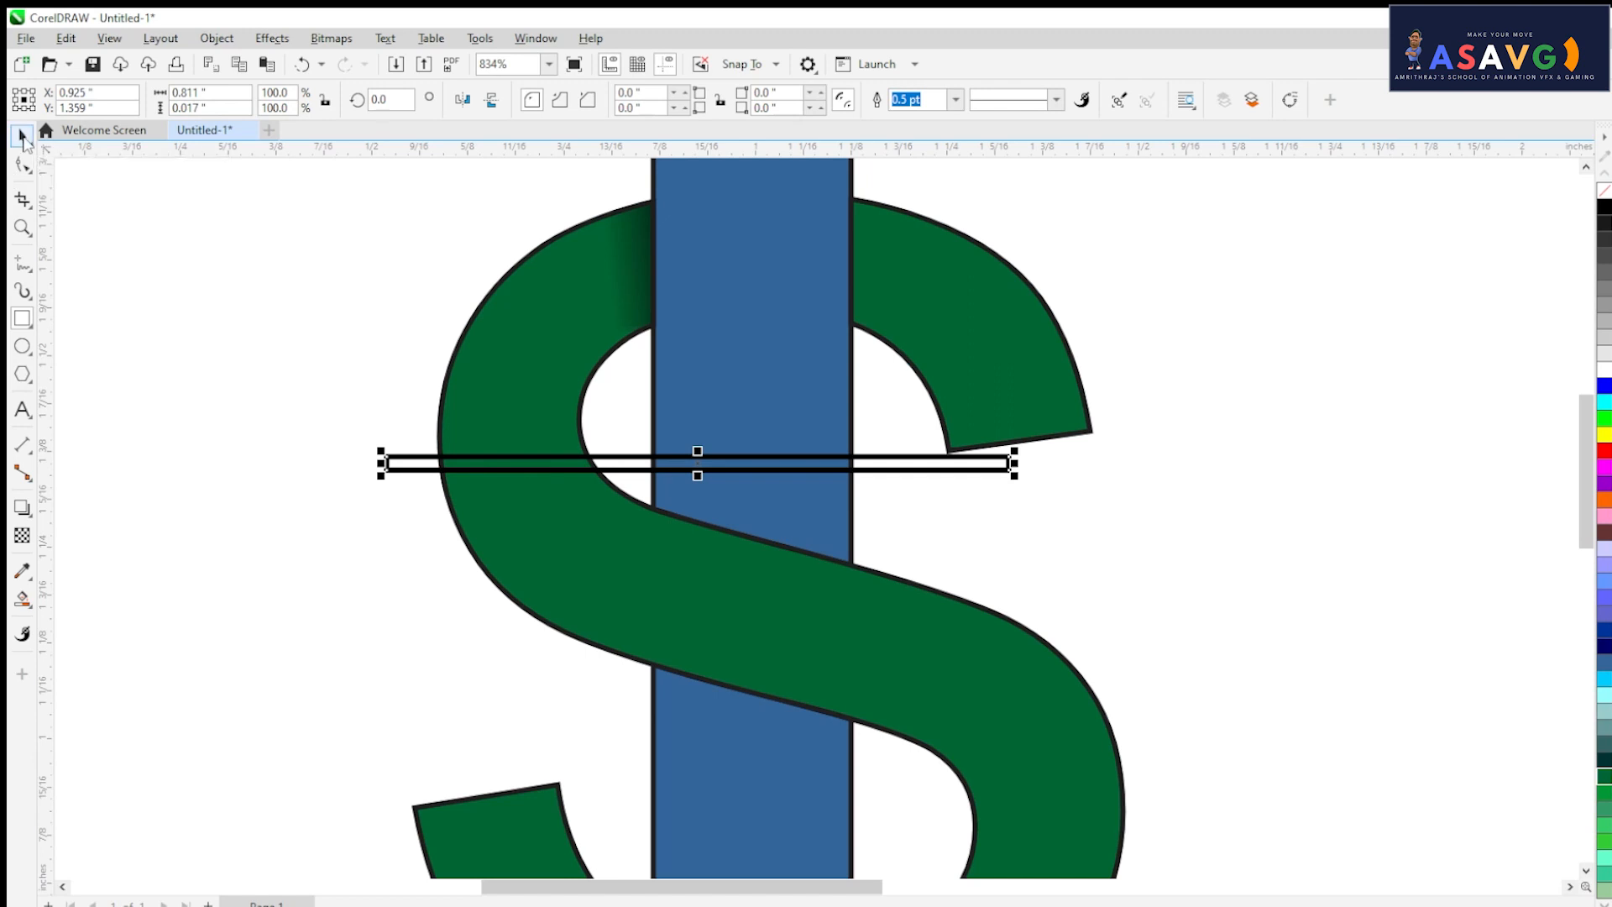
- Flatten the thin rectangle to zero height and move it just above the S's diagonal band where it crosses the T's stem
{"action": "left_click", "coordinate": [22, 136]}
{"action": "left_click_drag", "start_coordinate": [695, 477], "coordinate": [787, 511]}
{"action": "key", "text": "Escape"}
- Smart Fill the T's stem area between the thin horizontal line and the S's diagonal band in black
{"action": "scroll", "coordinate": [787, 519], "scroll_direction": "up", "scroll_amount": 2}
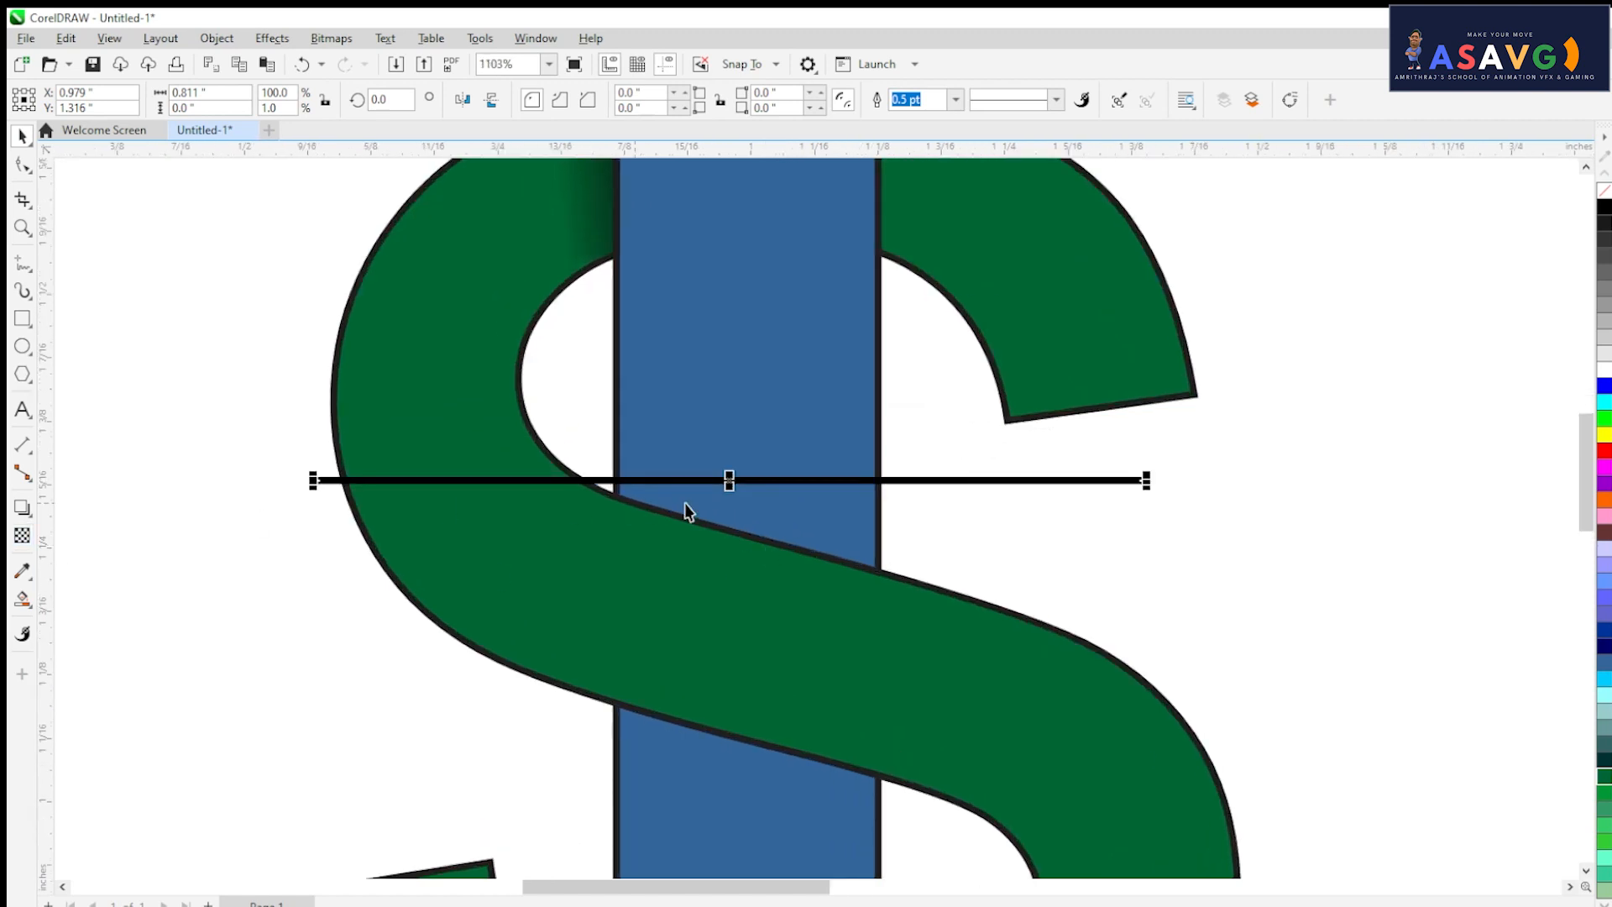
{"action": "left_click", "coordinate": [17, 601]}
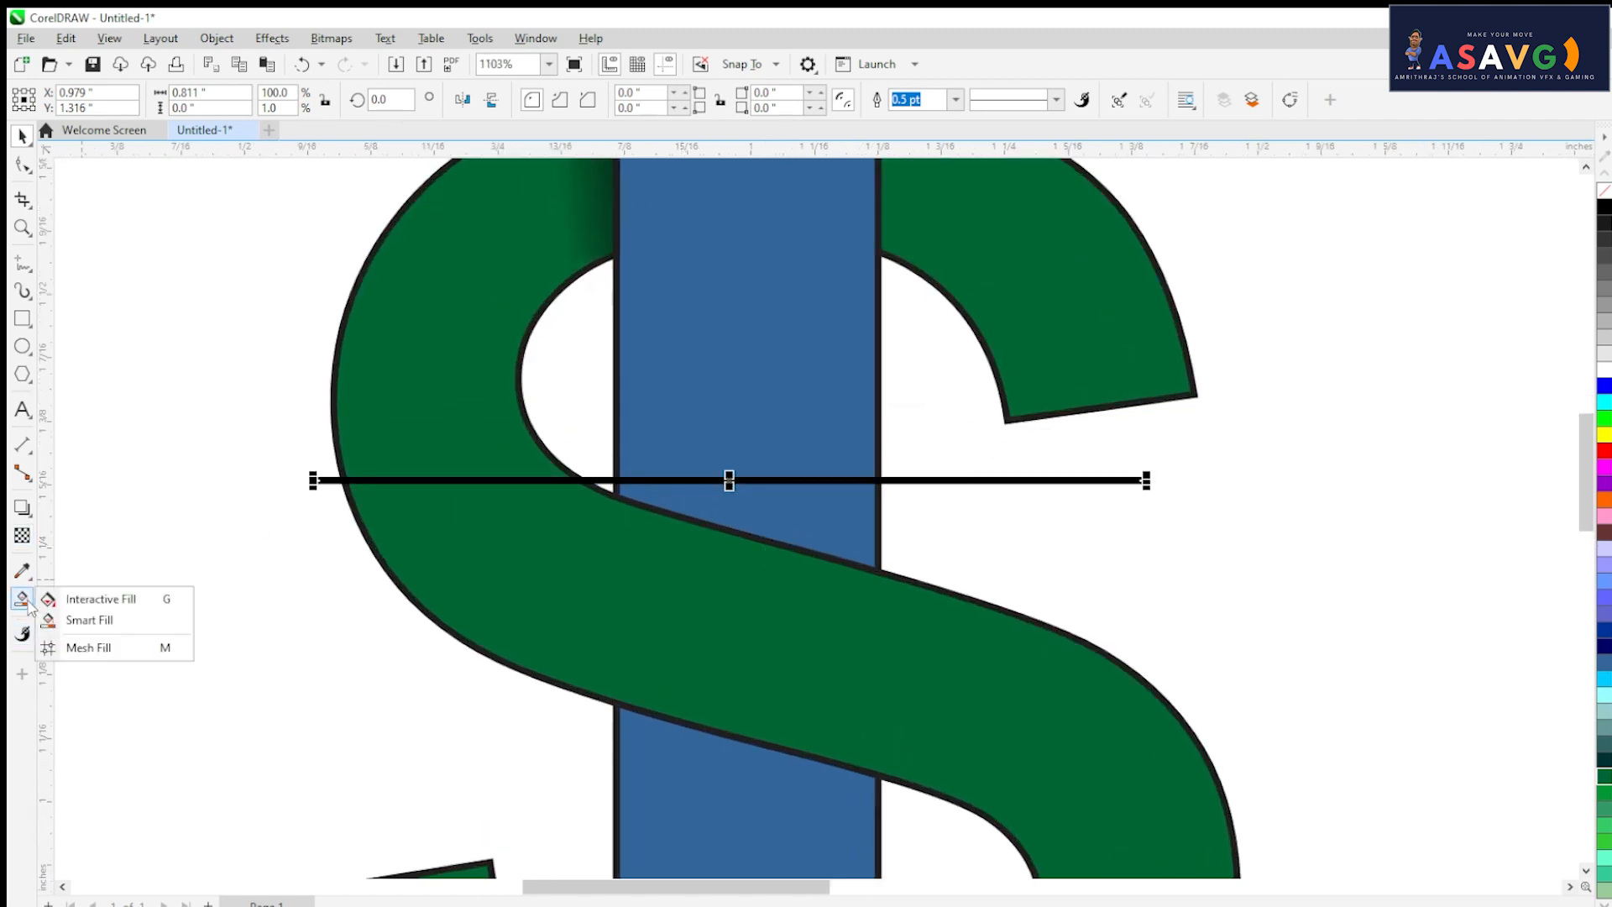
{"action": "left_click", "coordinate": [84, 621]}
{"action": "left_click", "coordinate": [795, 533]}
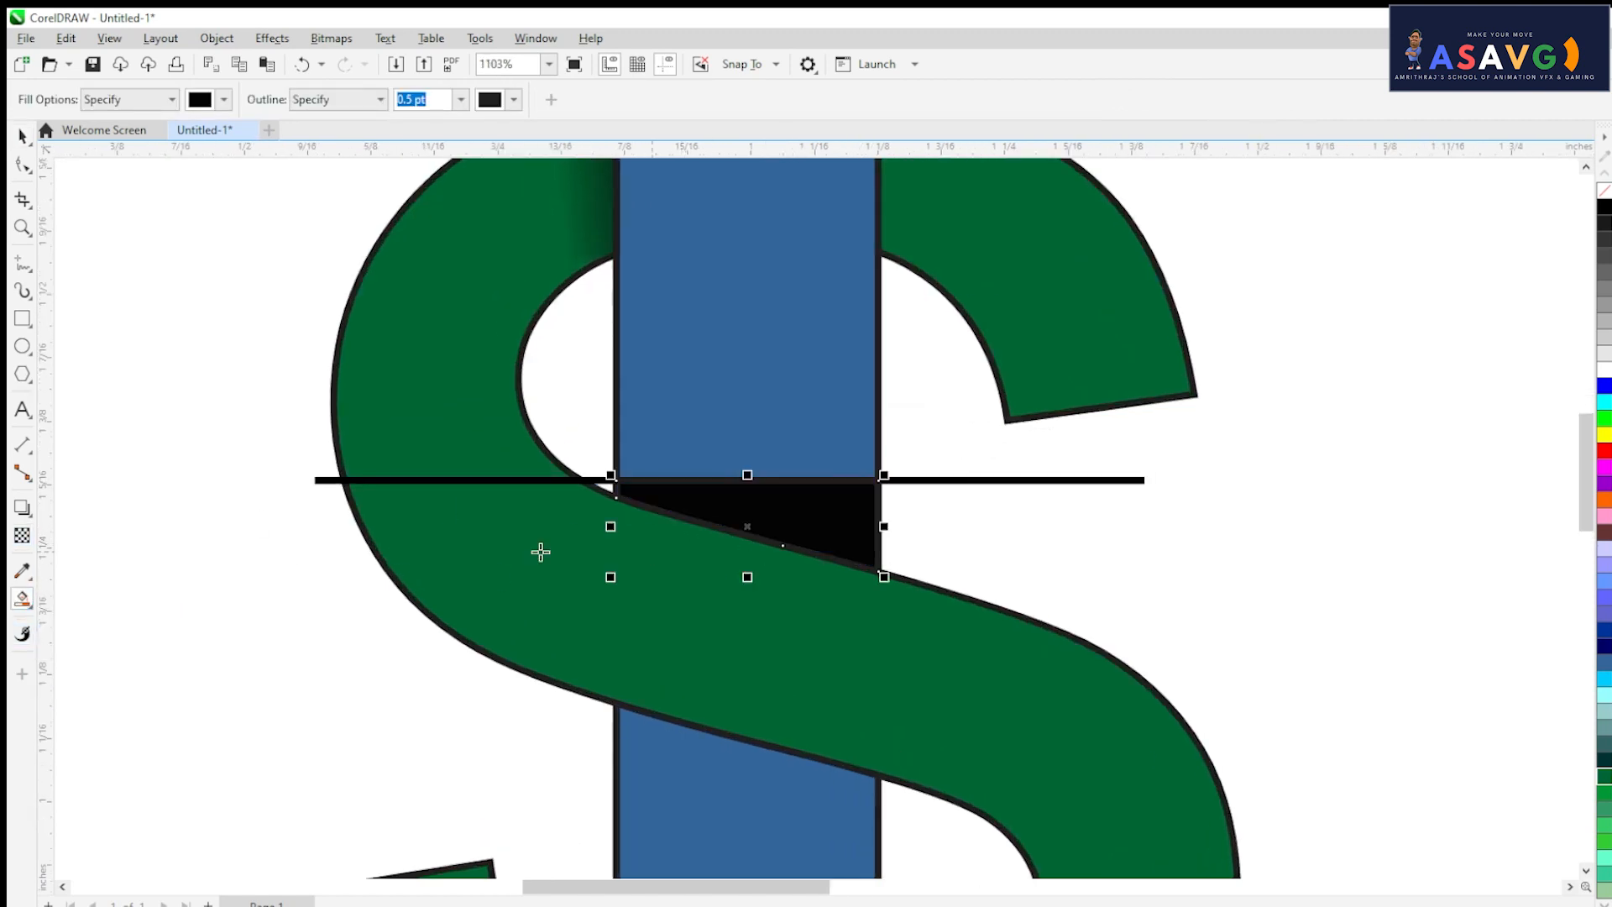
{"action": "scroll", "coordinate": [504, 554], "scroll_direction": "down", "scroll_amount": 3}
- Delete the thin horizontal line crossing the letters, keeping the black piece on the stem
{"action": "left_click", "coordinate": [23, 137]}
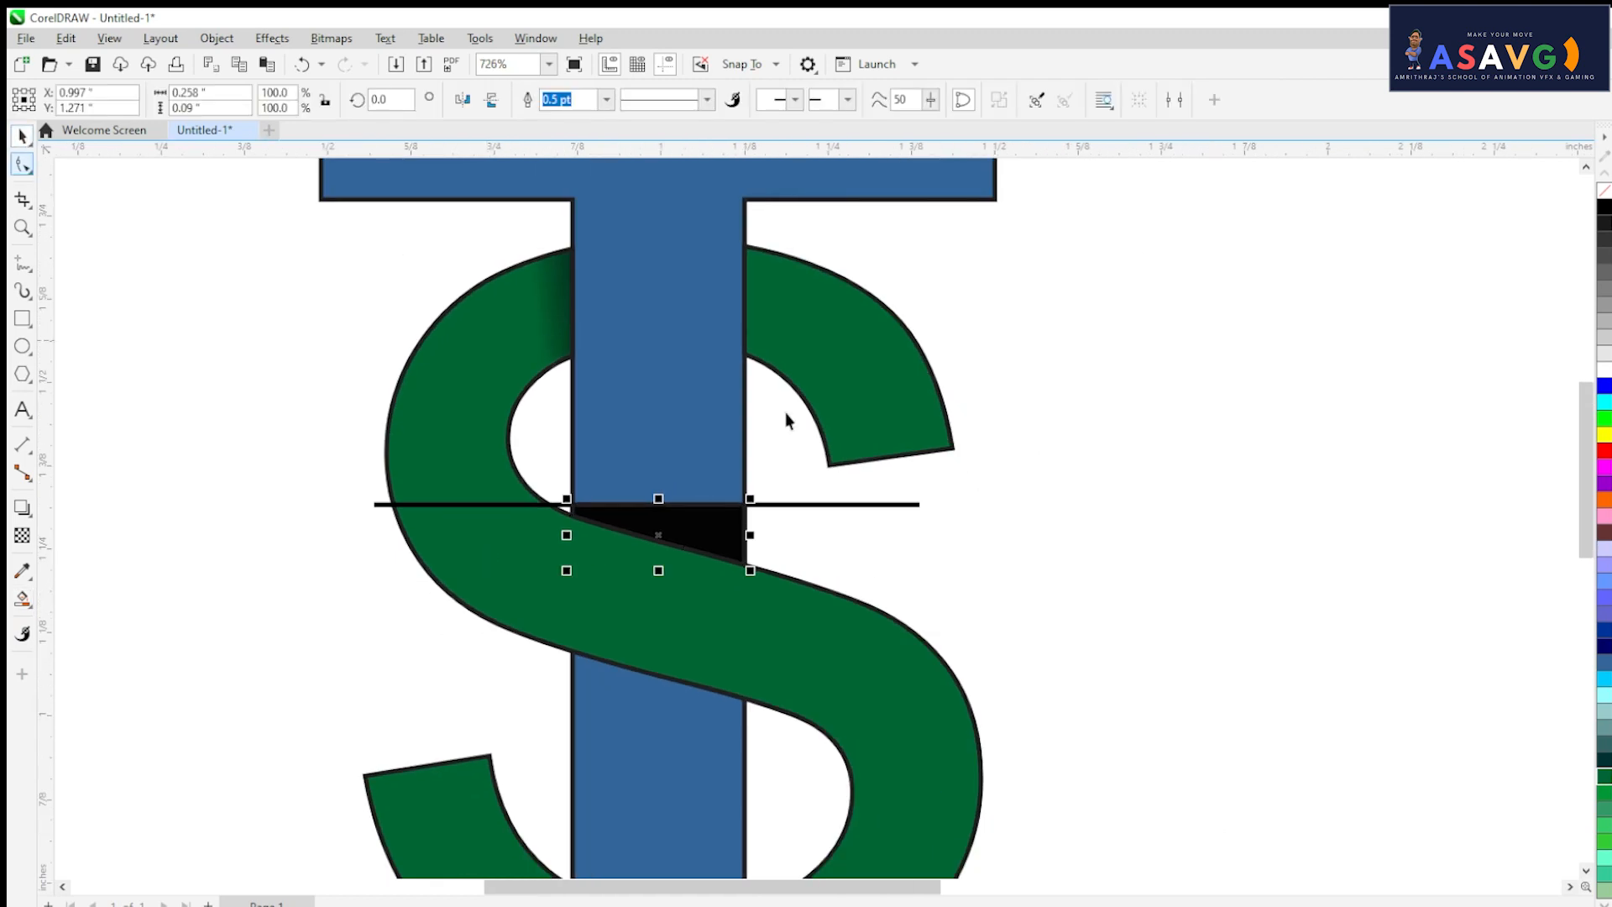
{"action": "left_click", "coordinate": [783, 539]}
{"action": "left_click", "coordinate": [691, 532]}
{"action": "scroll", "coordinate": [791, 529], "scroll_direction": "up", "scroll_amount": 1}
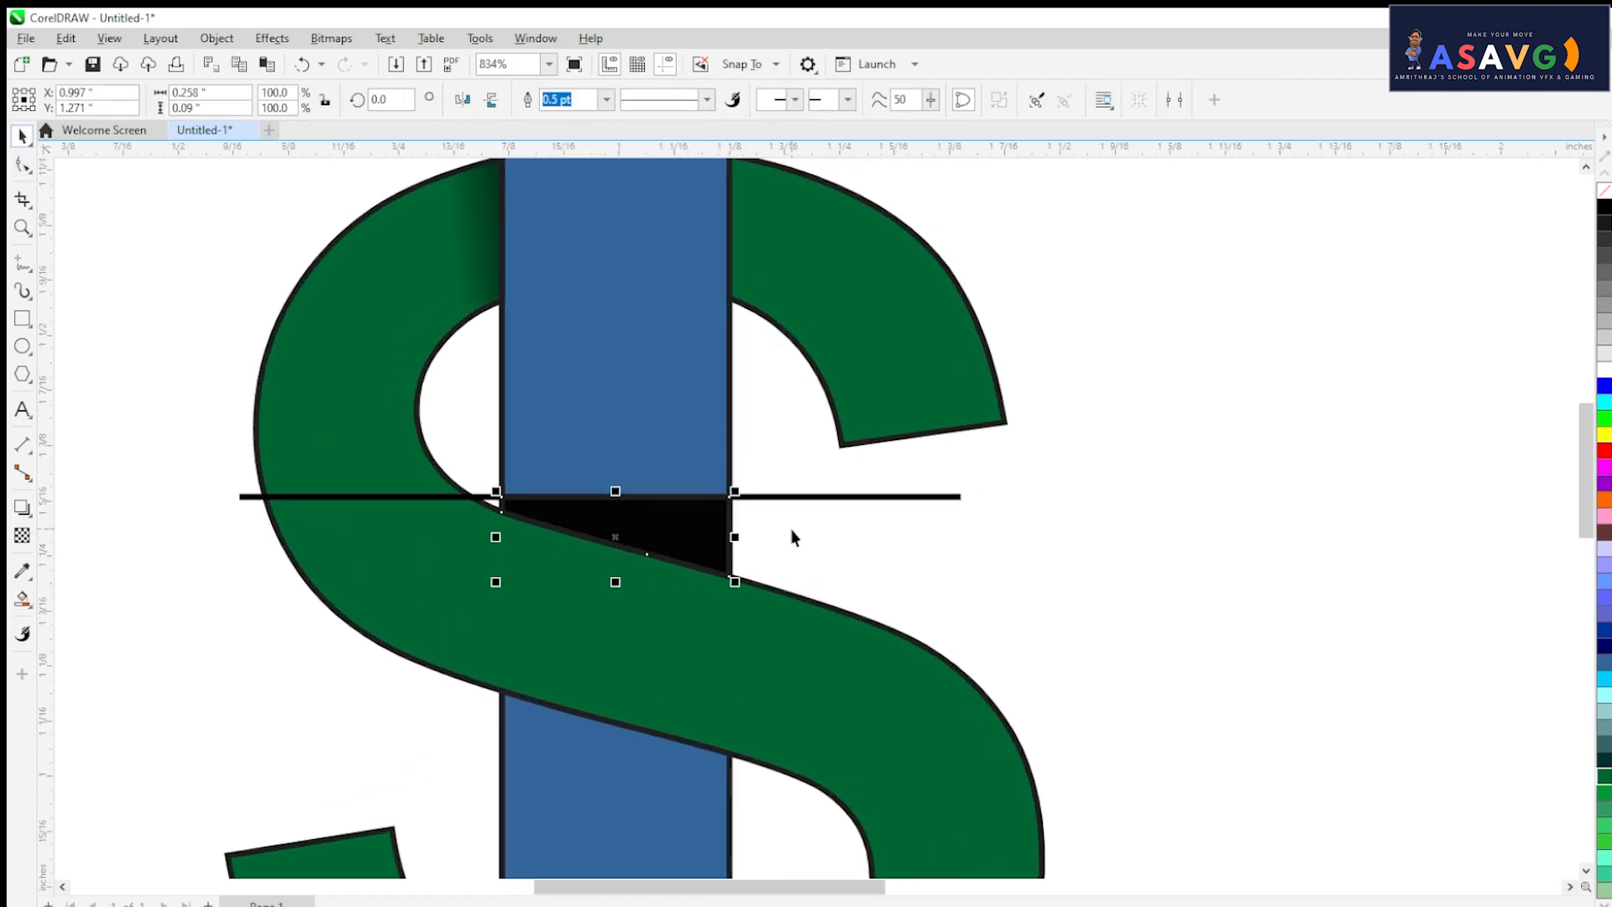
{"action": "left_click", "coordinate": [822, 498]}
{"action": "key", "text": "Delete"}
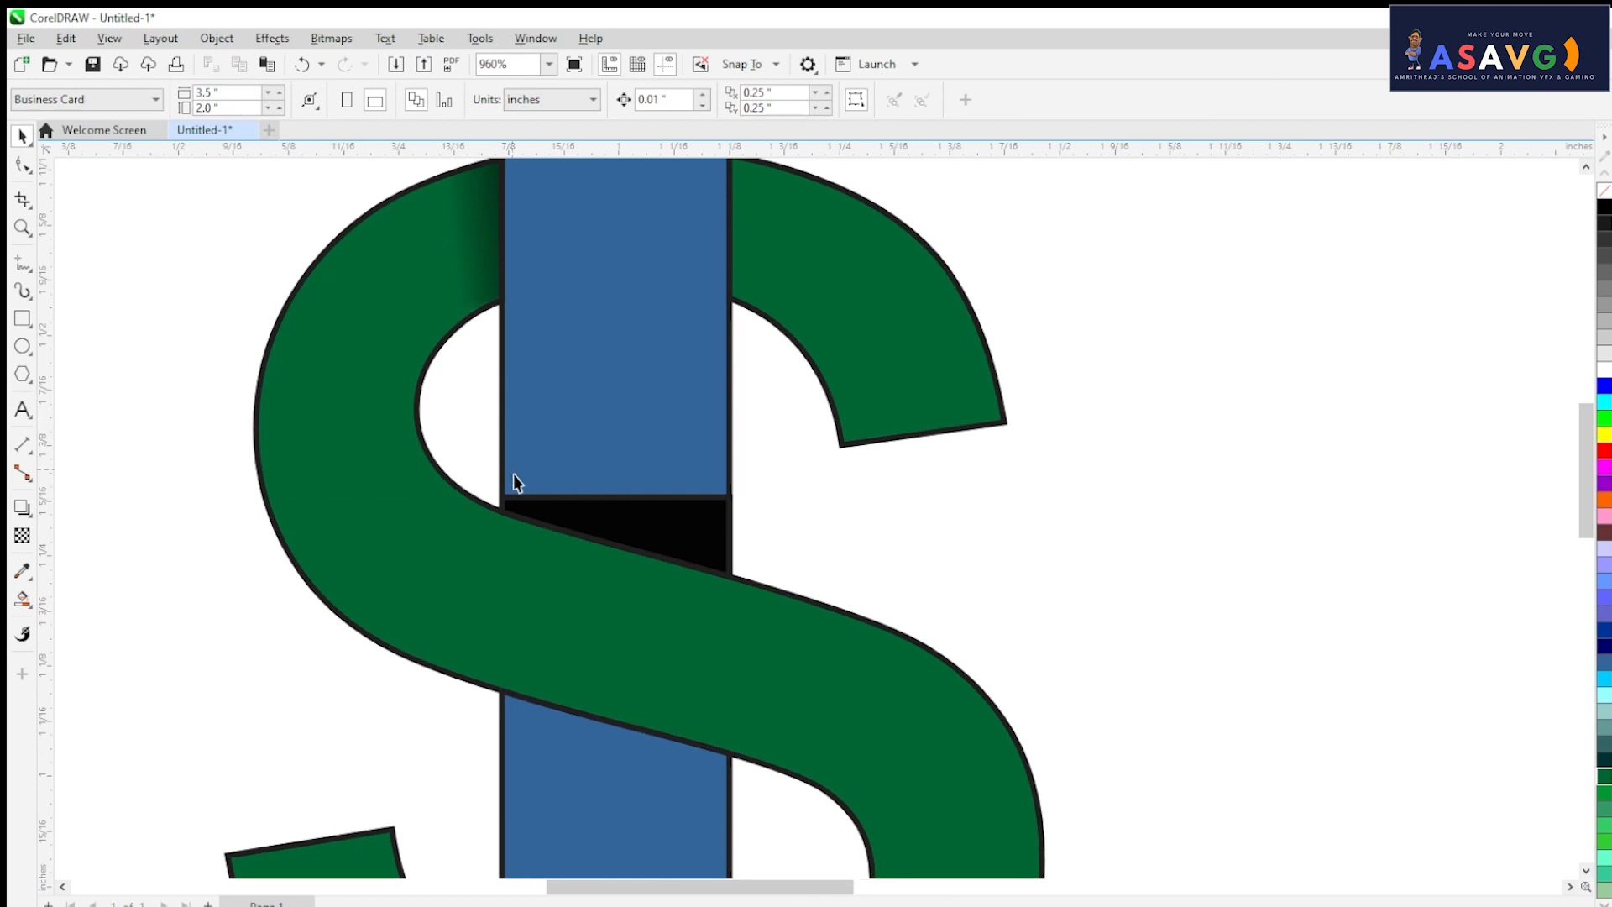
- Try moving the black piece up along the T's stem, and undo the move
{"action": "scroll", "coordinate": [514, 480], "scroll_direction": "up", "scroll_amount": 3}
{"action": "left_click", "coordinate": [568, 508]}
{"action": "left_click", "coordinate": [586, 515]}
{"action": "key", "text": "Escape"}
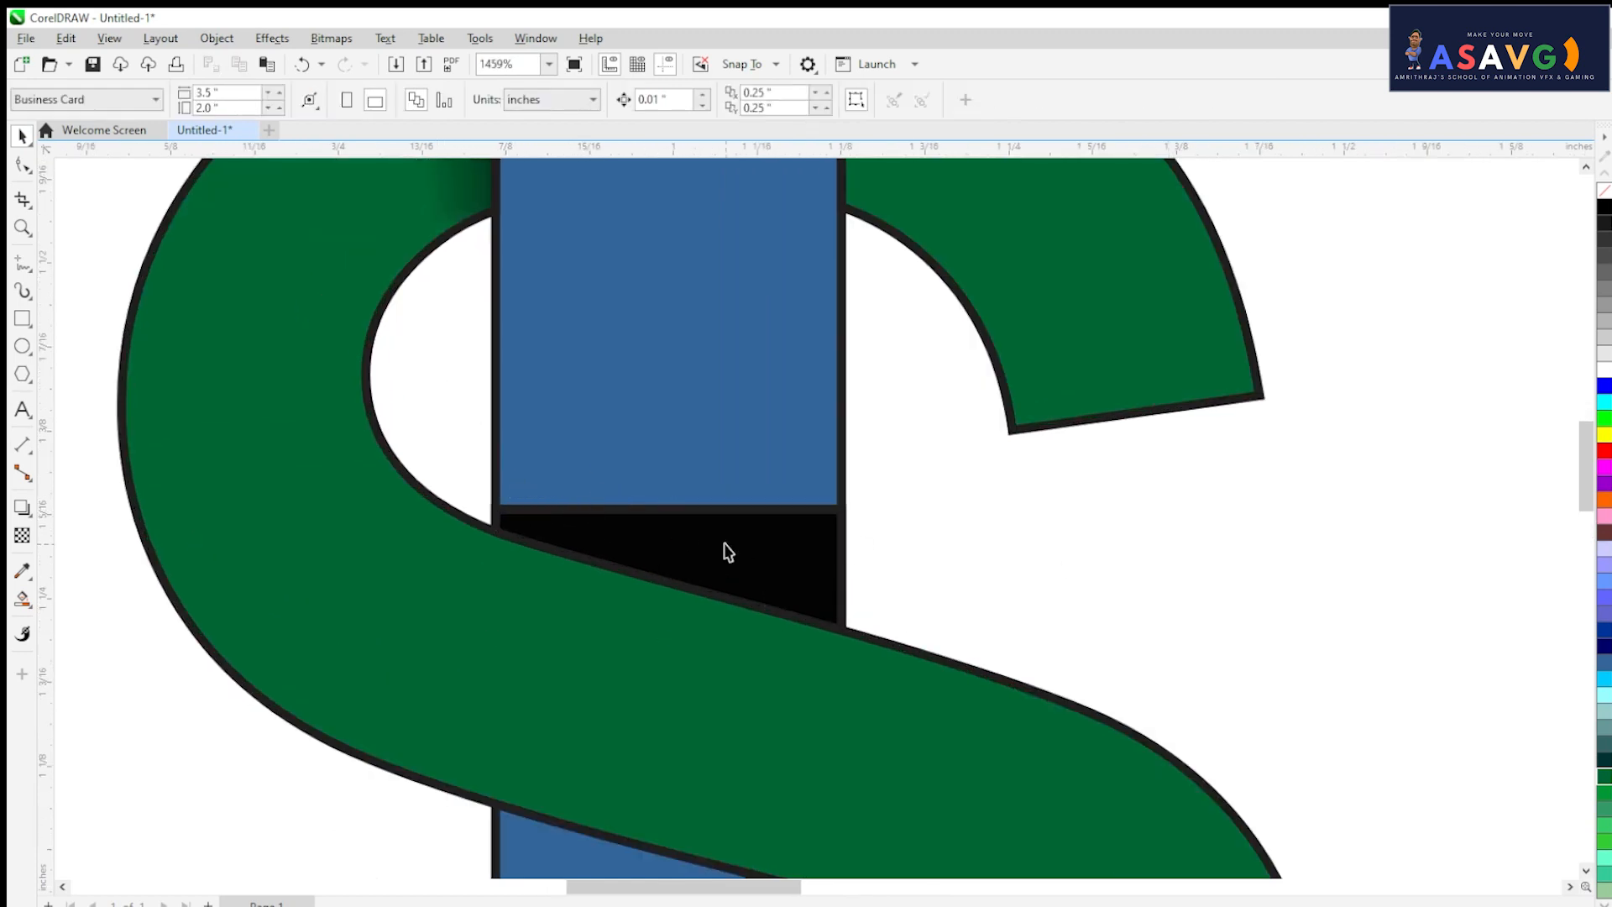
{"action": "left_click", "coordinate": [701, 511]}
{"action": "left_click_drag", "start_coordinate": [701, 511], "coordinate": [707, 469]}
{"action": "key", "text": "ctrl+z"}
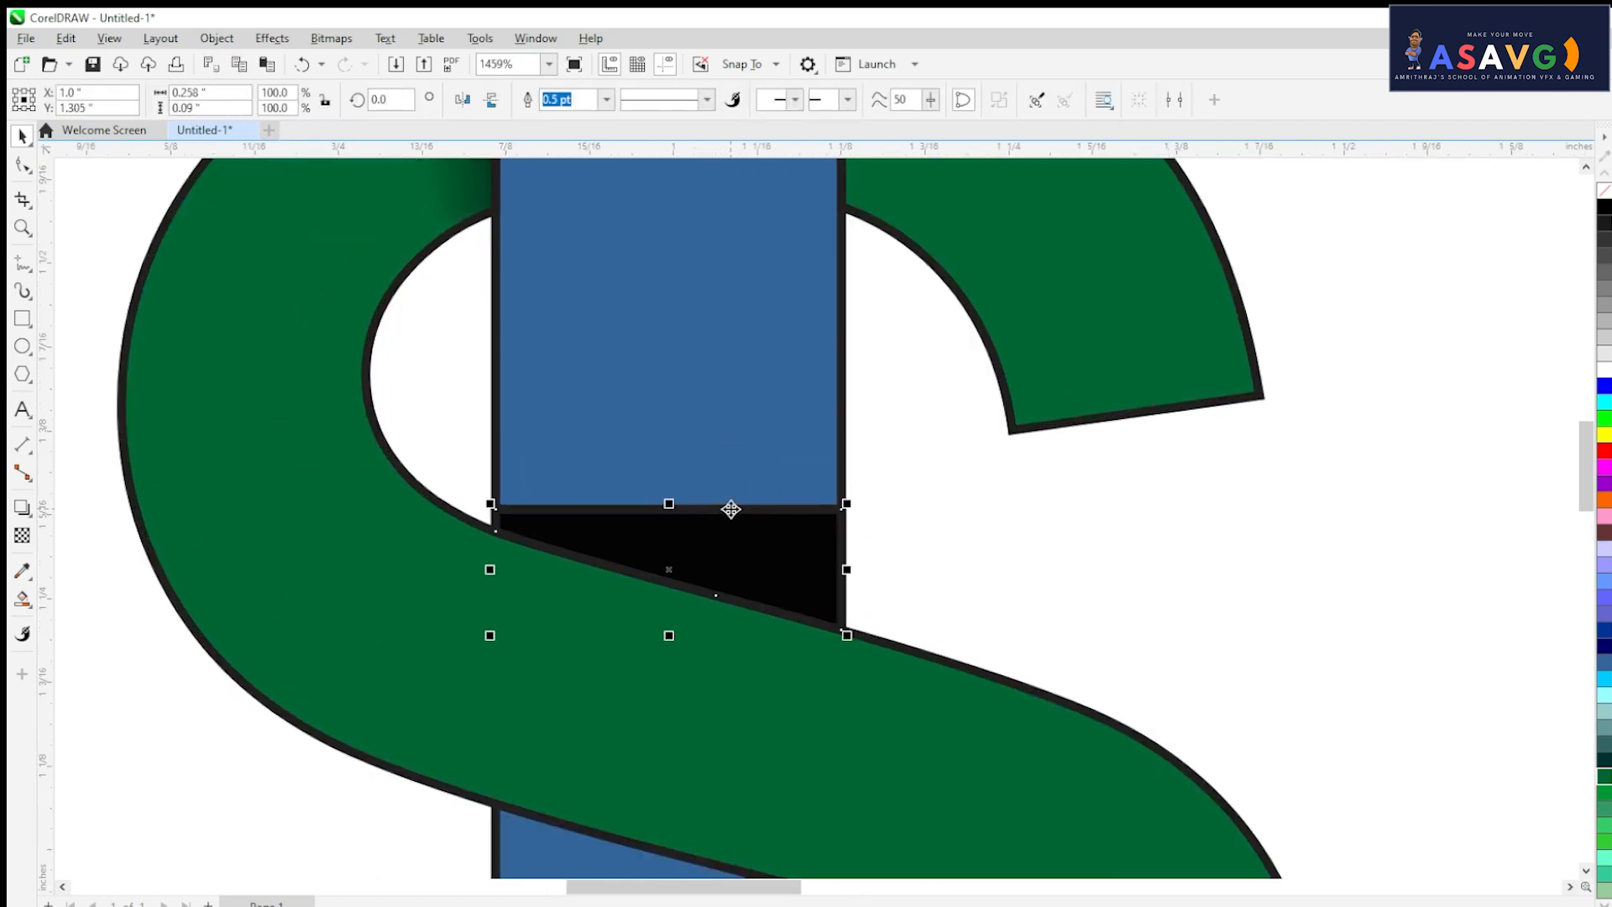
- Remove the outline from the black piece on the T's stem, and deselect it
{"action": "left_click_drag", "start_coordinate": [564, 466], "coordinate": [608, 401]}
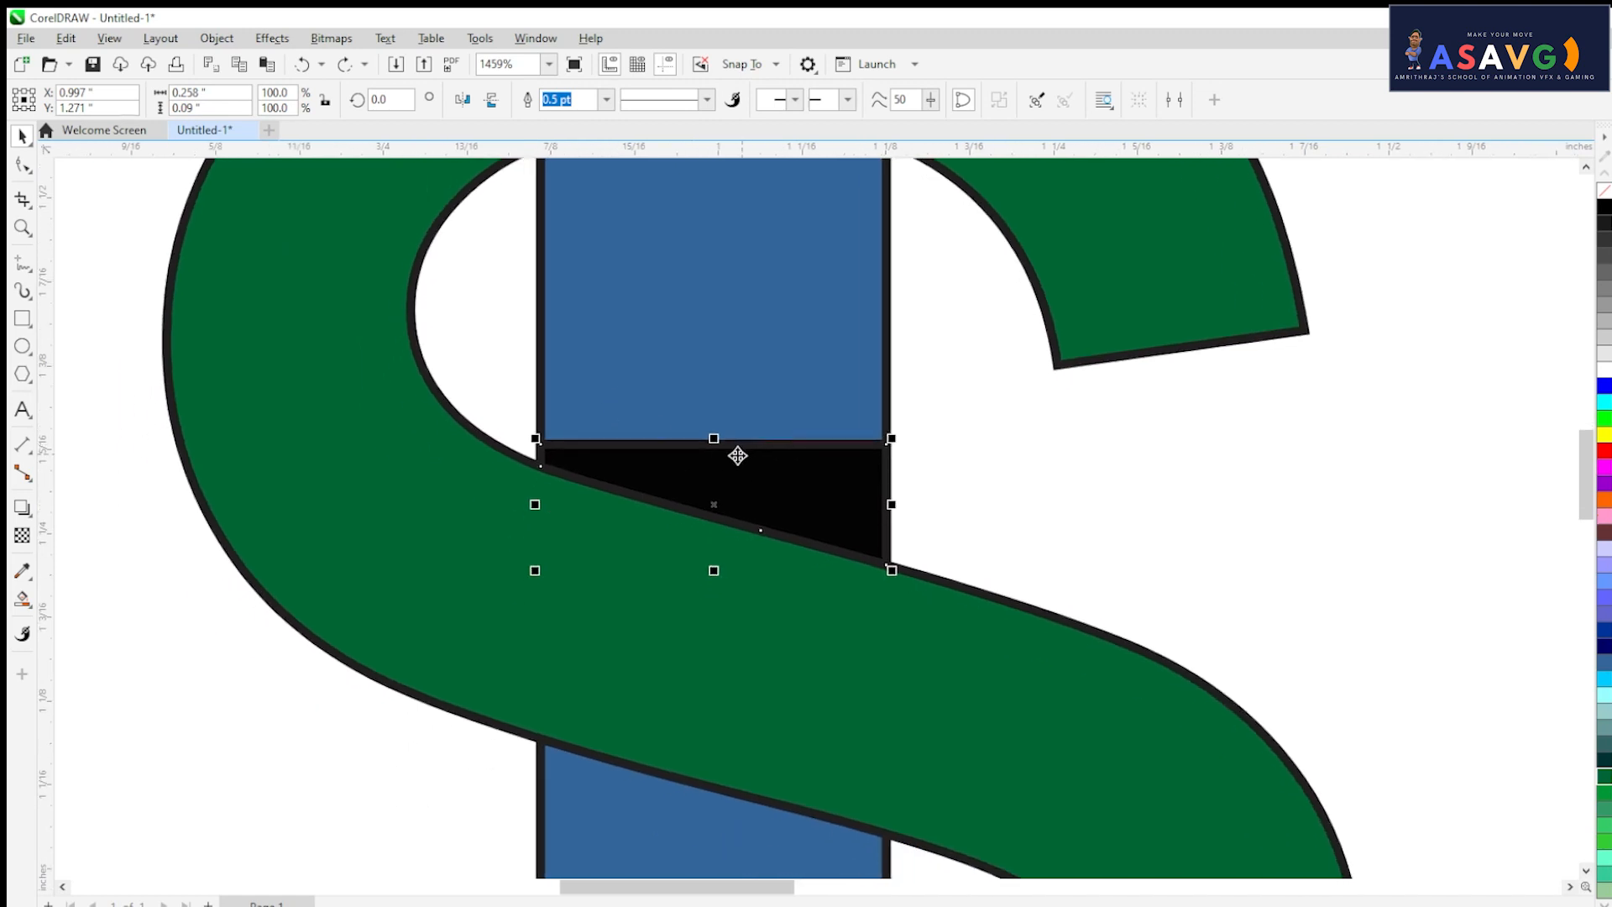
{"action": "right_click", "coordinate": [1605, 200]}
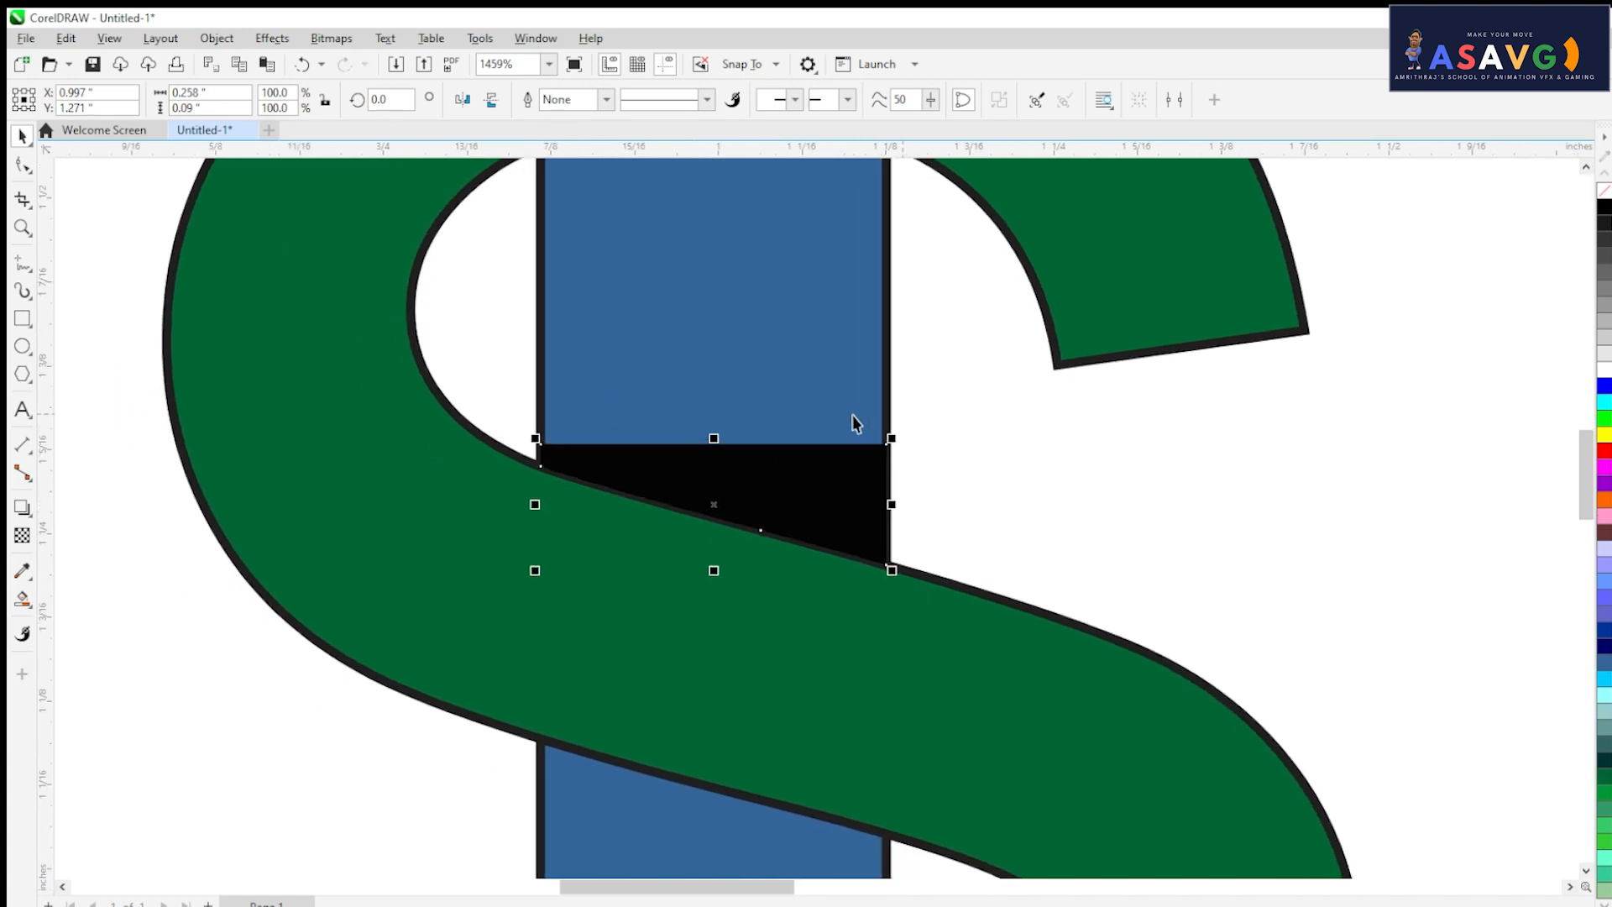
{"action": "key", "text": "ctrl+z"}
{"action": "scroll", "coordinate": [733, 461], "scroll_direction": "up", "scroll_amount": 3}
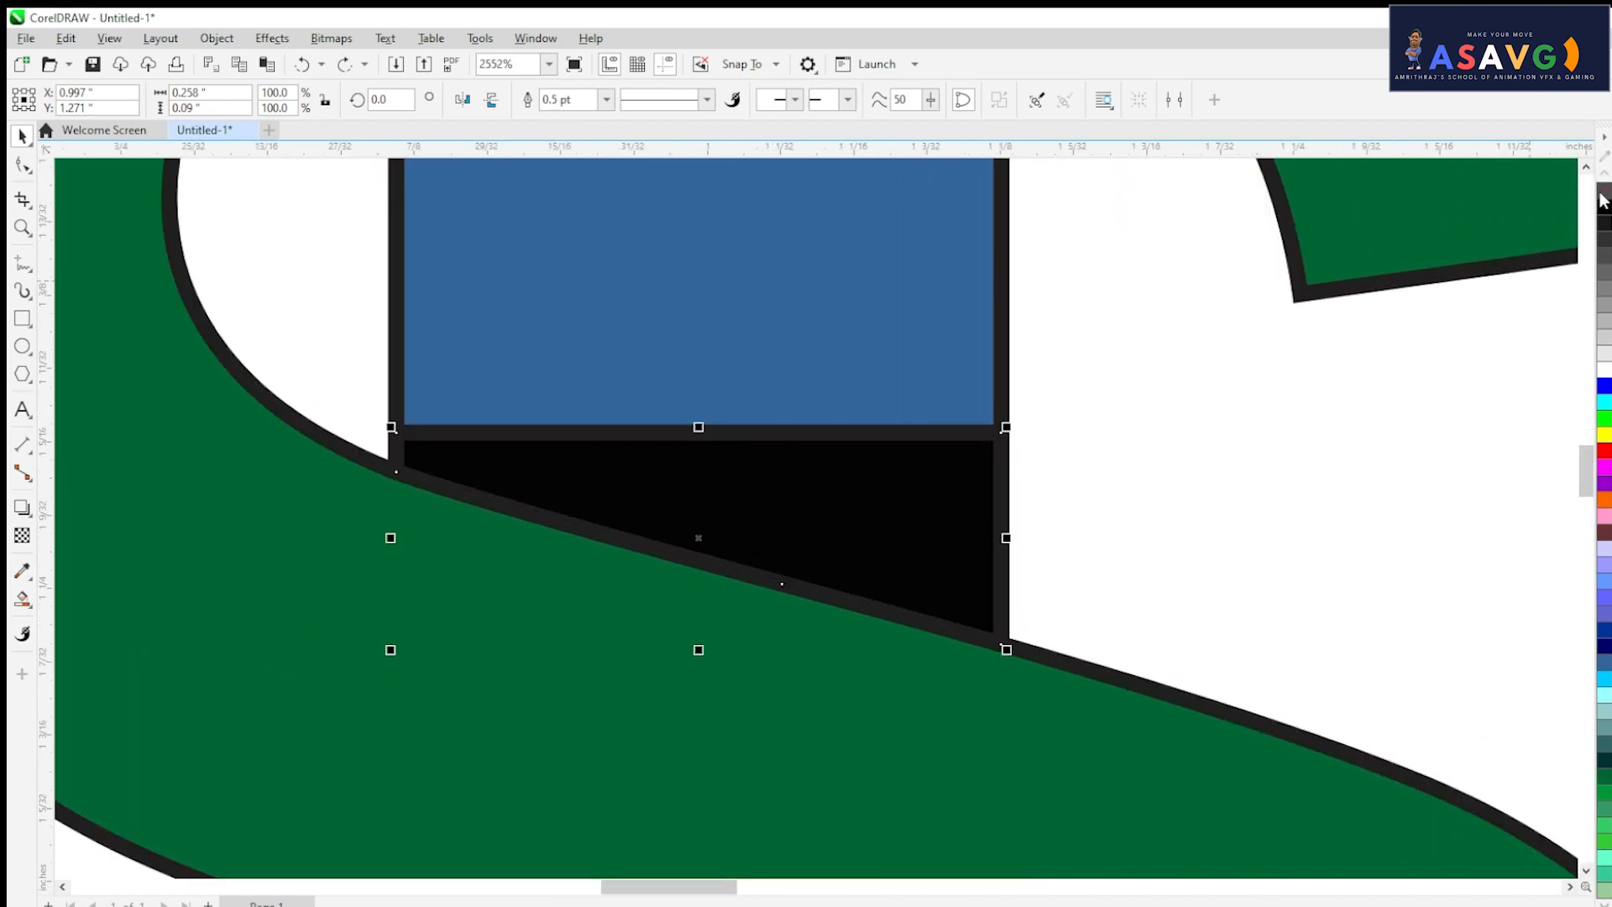
{"action": "left_click", "coordinate": [1212, 529]}
{"action": "scroll", "coordinate": [1010, 550], "scroll_direction": "down", "scroll_amount": 3}
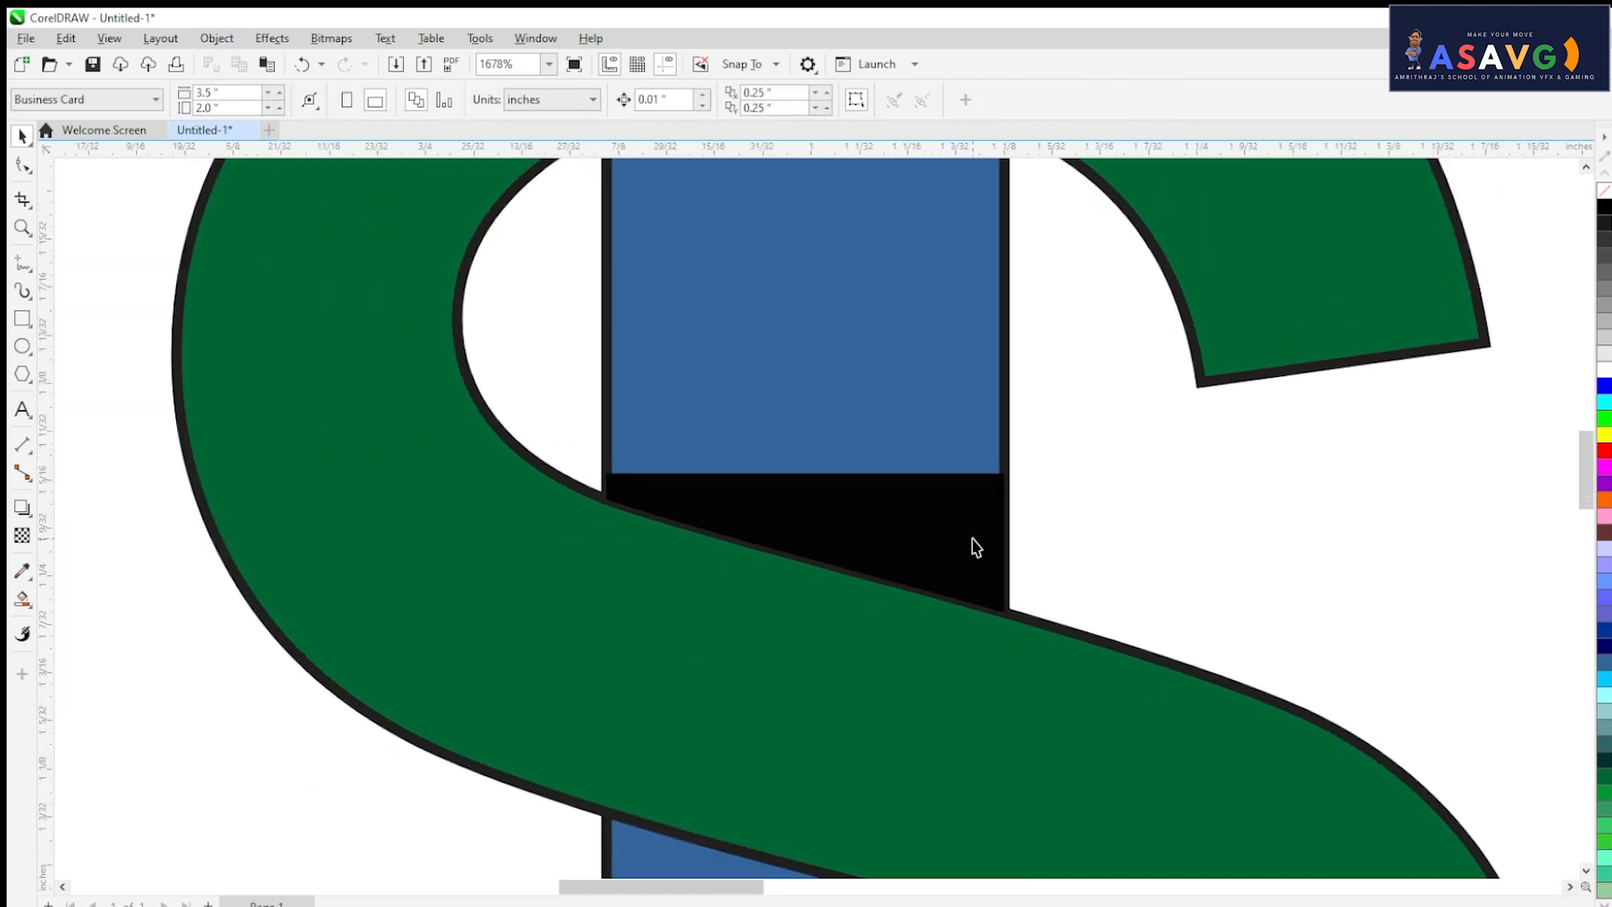
- Apply a linear gradient transparency to the black piece at about 91 degrees, fading upward into the T's blue stem
{"action": "left_click", "coordinate": [22, 535]}
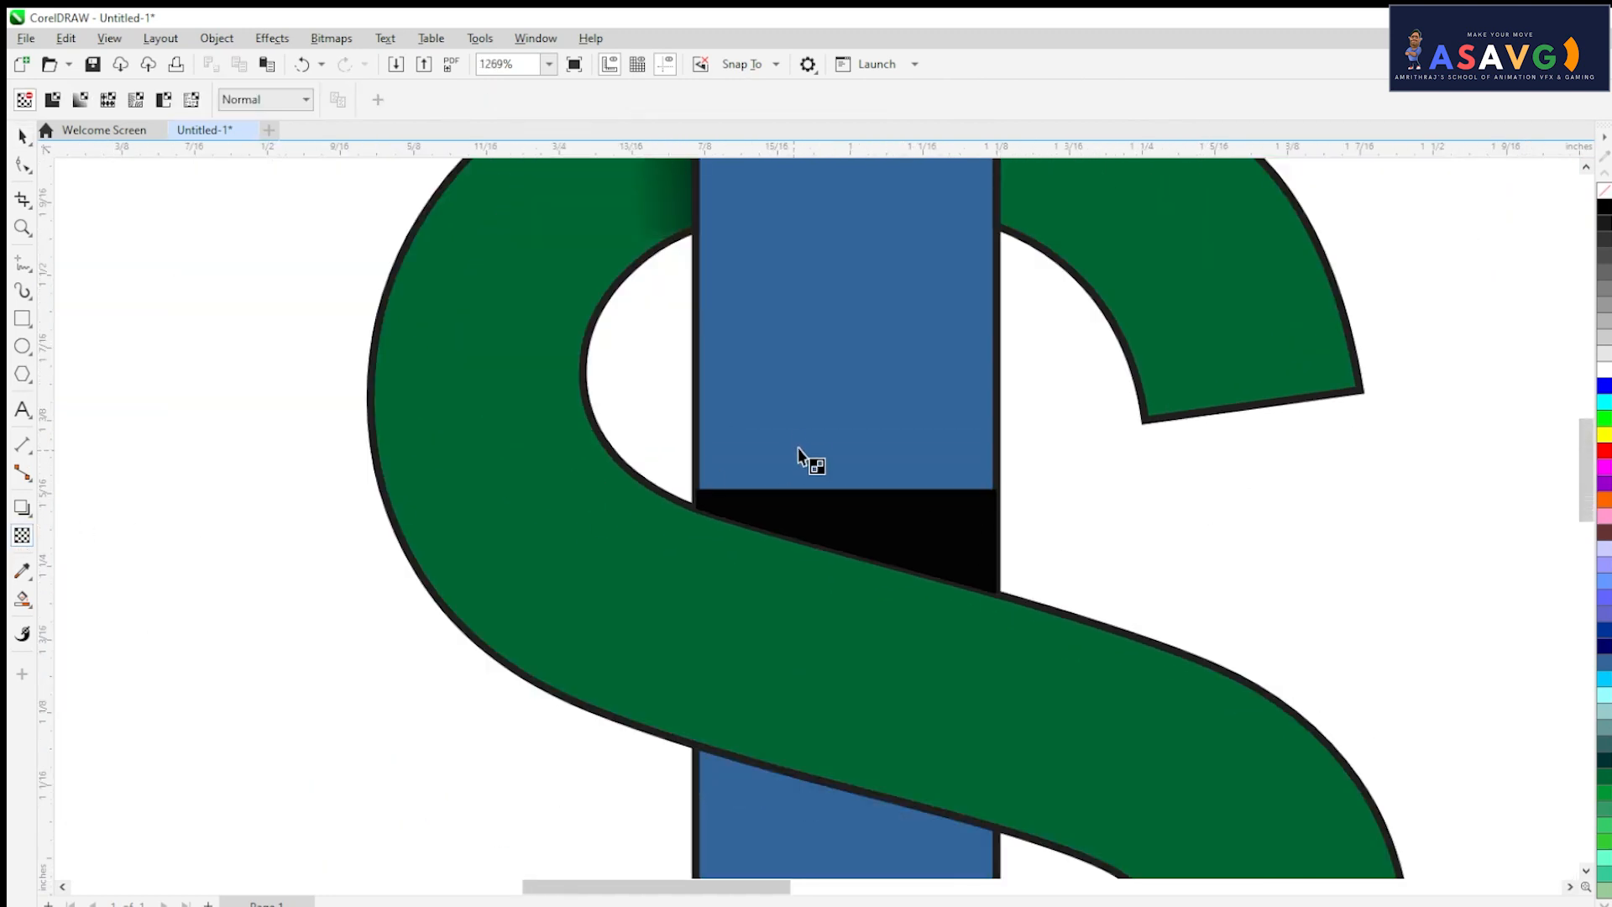
{"action": "scroll", "coordinate": [806, 461], "scroll_direction": "down", "scroll_amount": 1}
{"action": "left_click", "coordinate": [902, 606]}
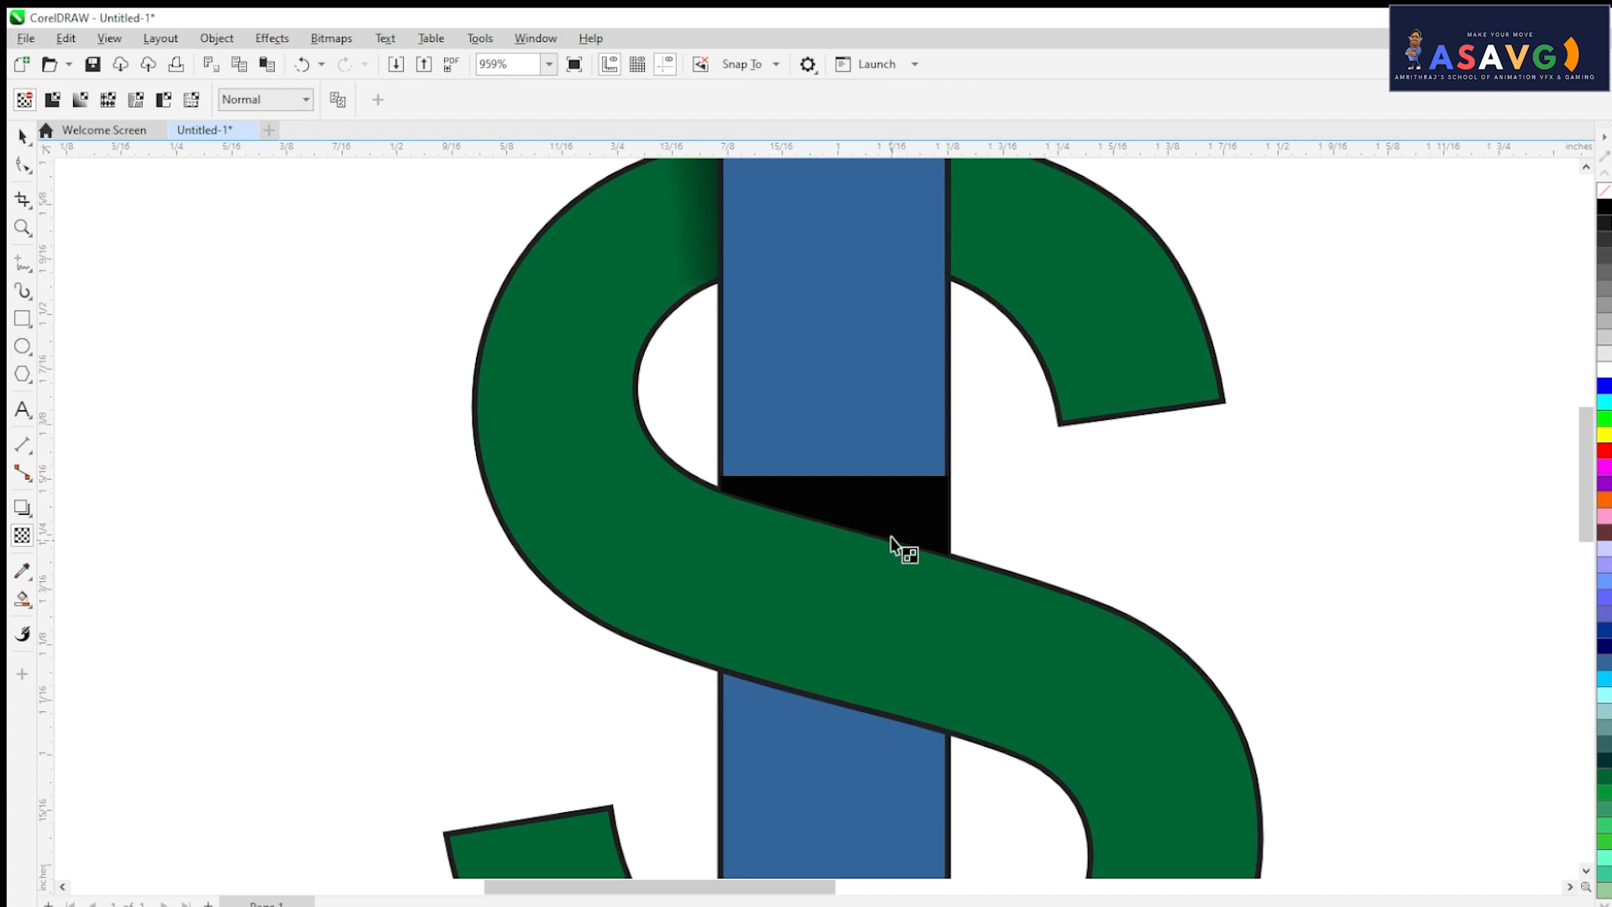
{"action": "left_click_drag", "start_coordinate": [891, 539], "coordinate": [882, 325]}
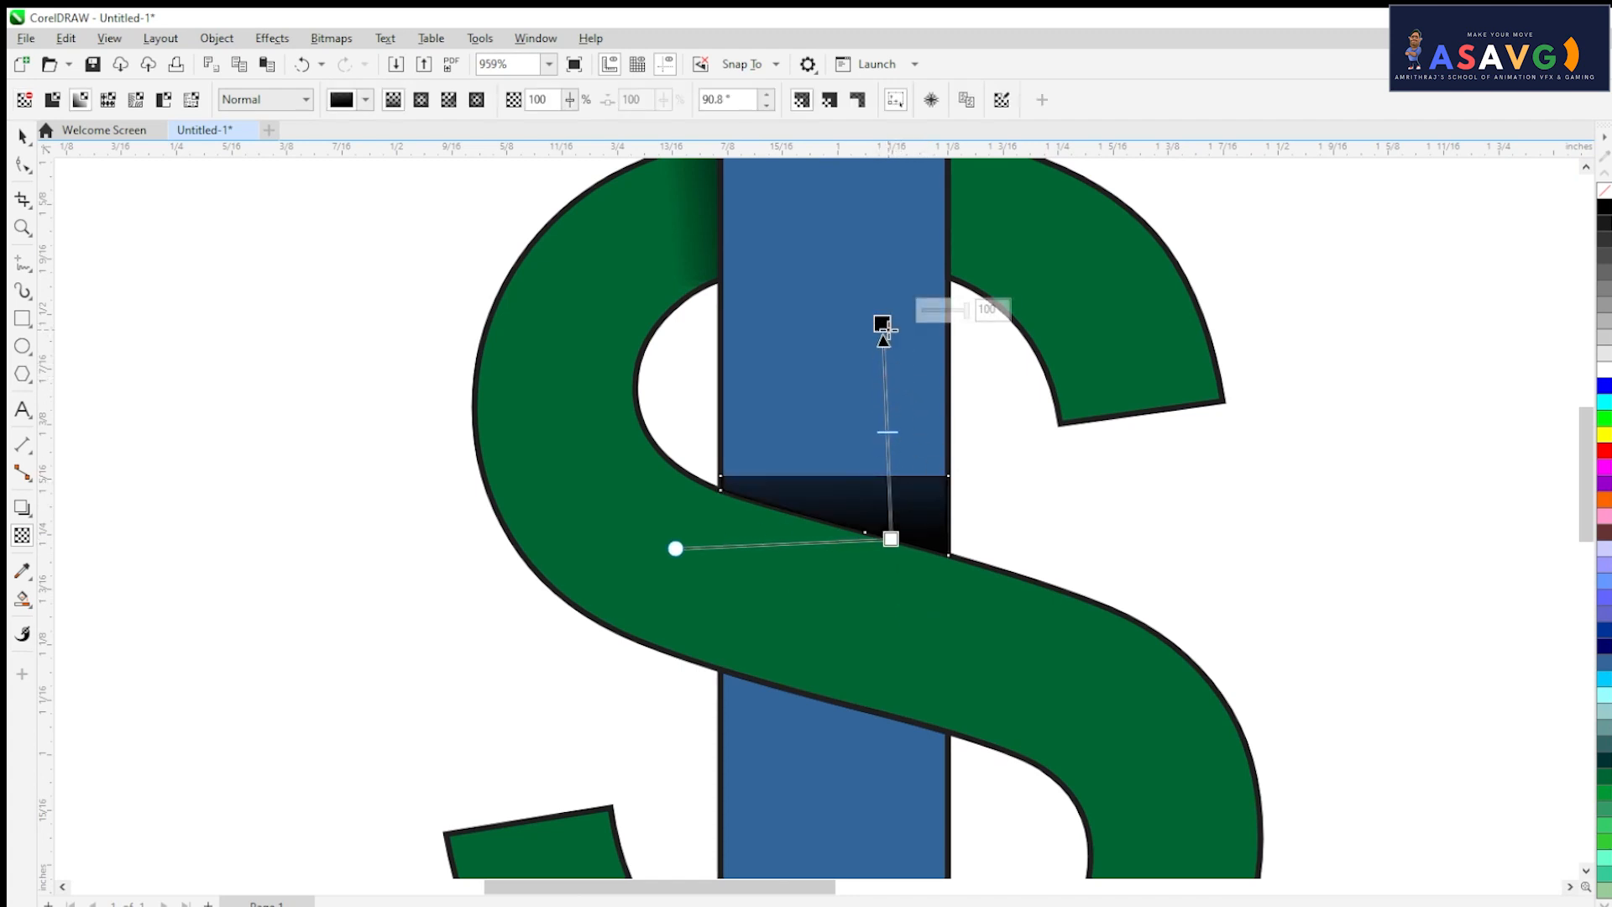
- Shorten the stem shadow's fade to end just above the S's diagonal band at about 89 degrees, with its midpoint near the transparent end
{"action": "scroll", "coordinate": [885, 378], "scroll_direction": "up", "scroll_amount": 1}
{"action": "left_click_drag", "start_coordinate": [900, 633], "coordinate": [888, 682]}
{"action": "mouse_move", "coordinate": [878, 295]}
{"action": "left_mouse_down"}
{"action": "mouse_move", "coordinate": [879, 552]}
{"action": "mouse_move", "coordinate": [885, 287]}
{"action": "mouse_move", "coordinate": [880, 403]}
{"action": "left_mouse_up"}
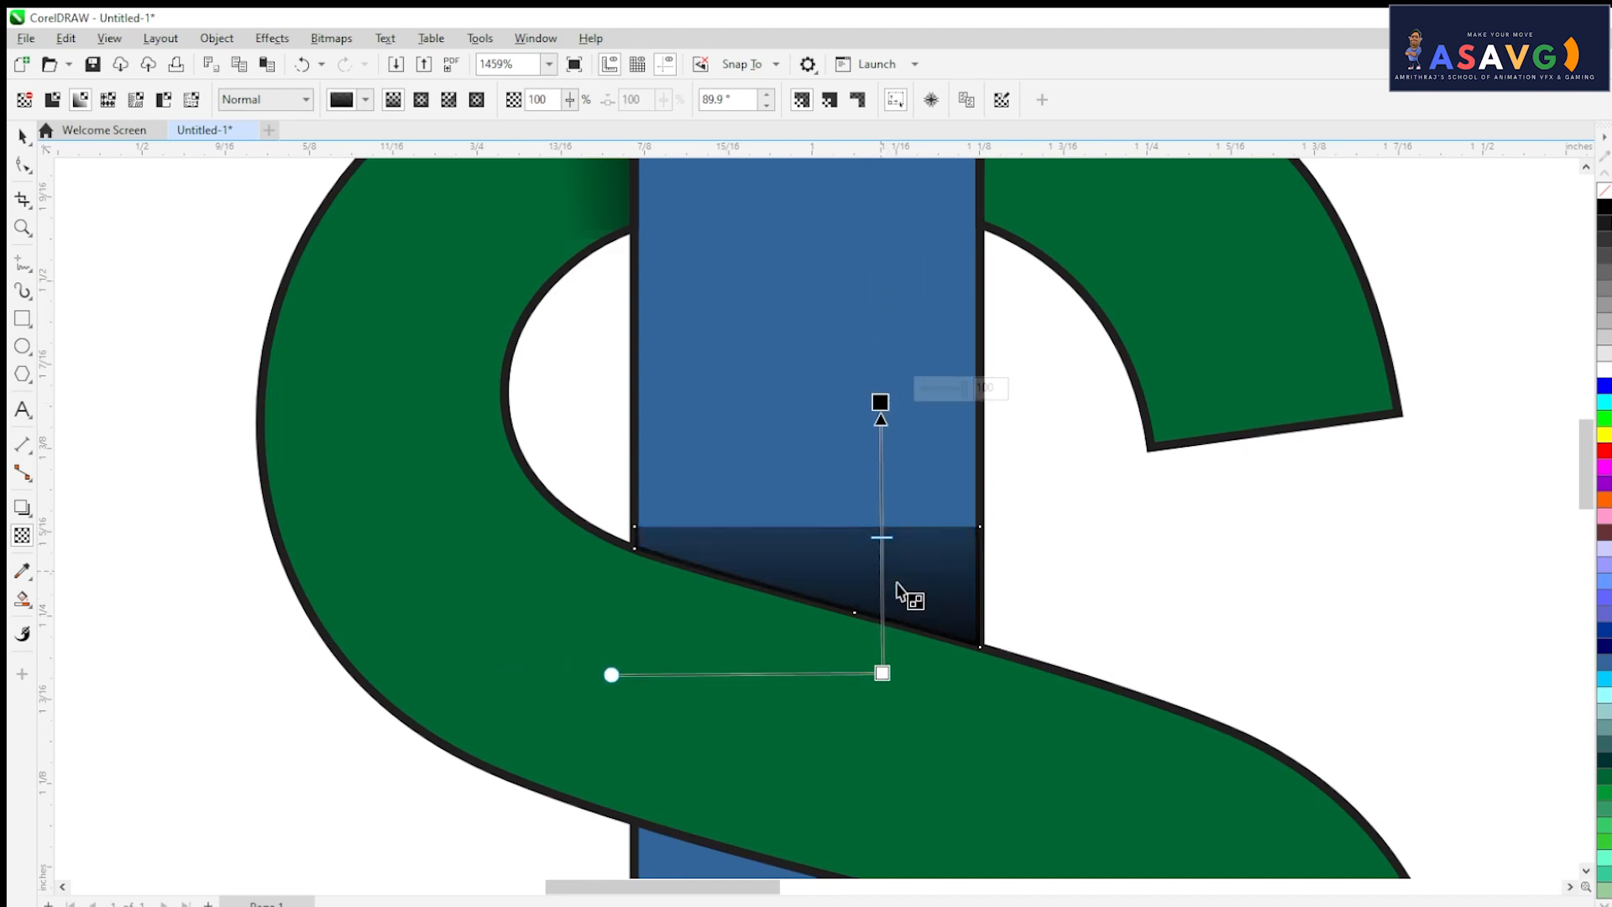
{"action": "mouse_move", "coordinate": [879, 540]}
{"action": "left_mouse_down"}
{"action": "mouse_move", "coordinate": [898, 624]}
{"action": "mouse_move", "coordinate": [896, 471]}
{"action": "left_mouse_up"}
{"action": "key", "text": "ctrl+z"}
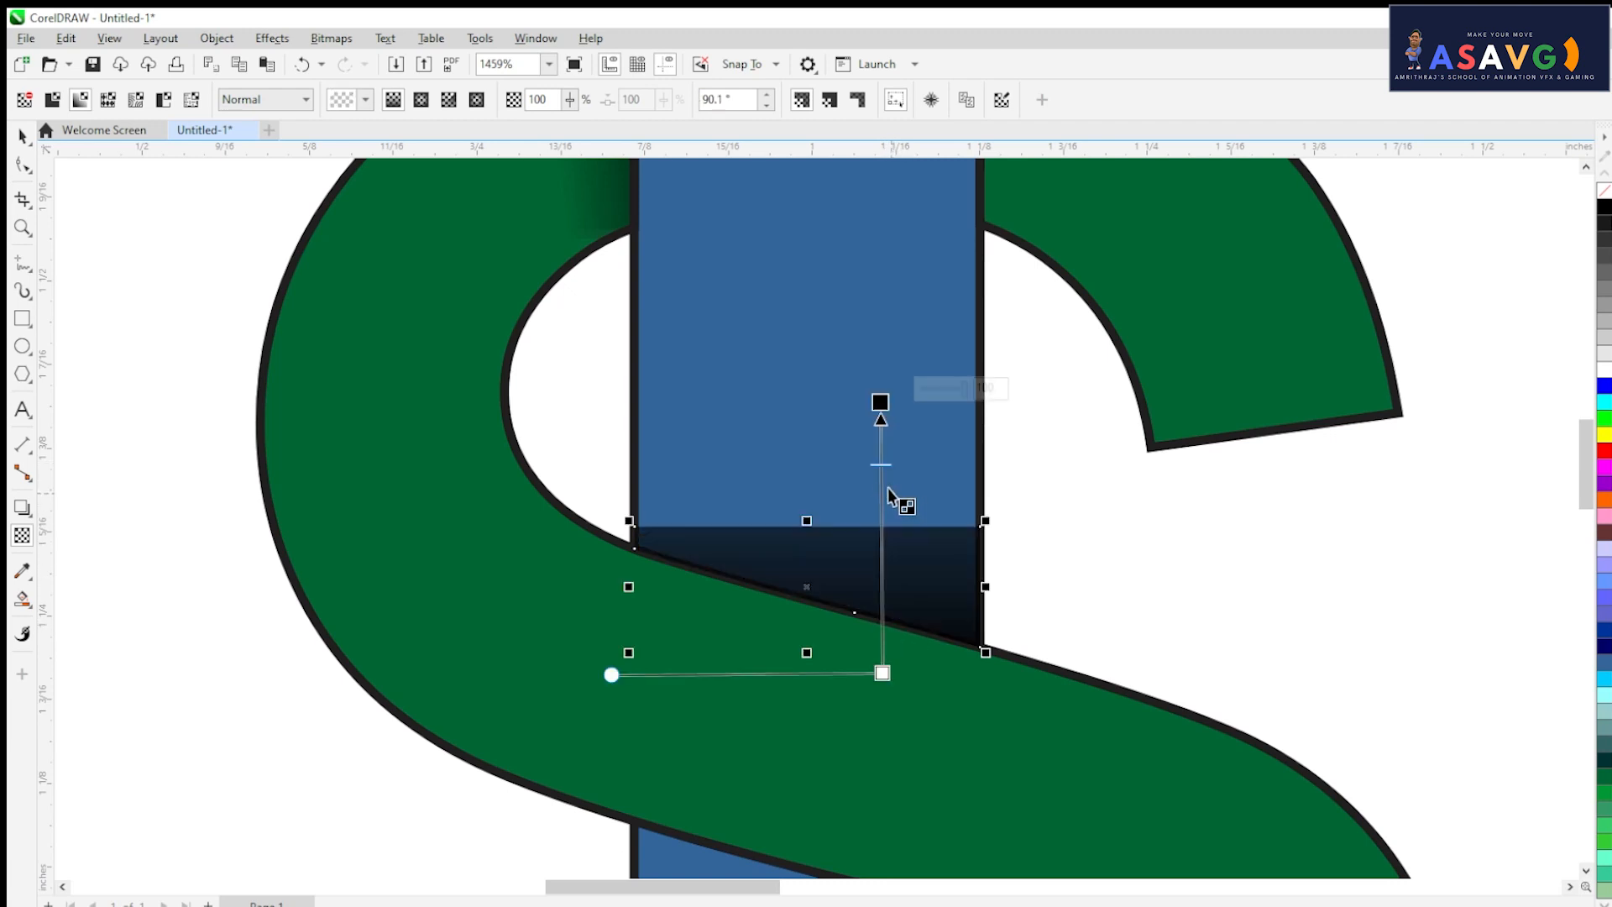
{"action": "left_click_drag", "start_coordinate": [880, 409], "coordinate": [888, 575]}
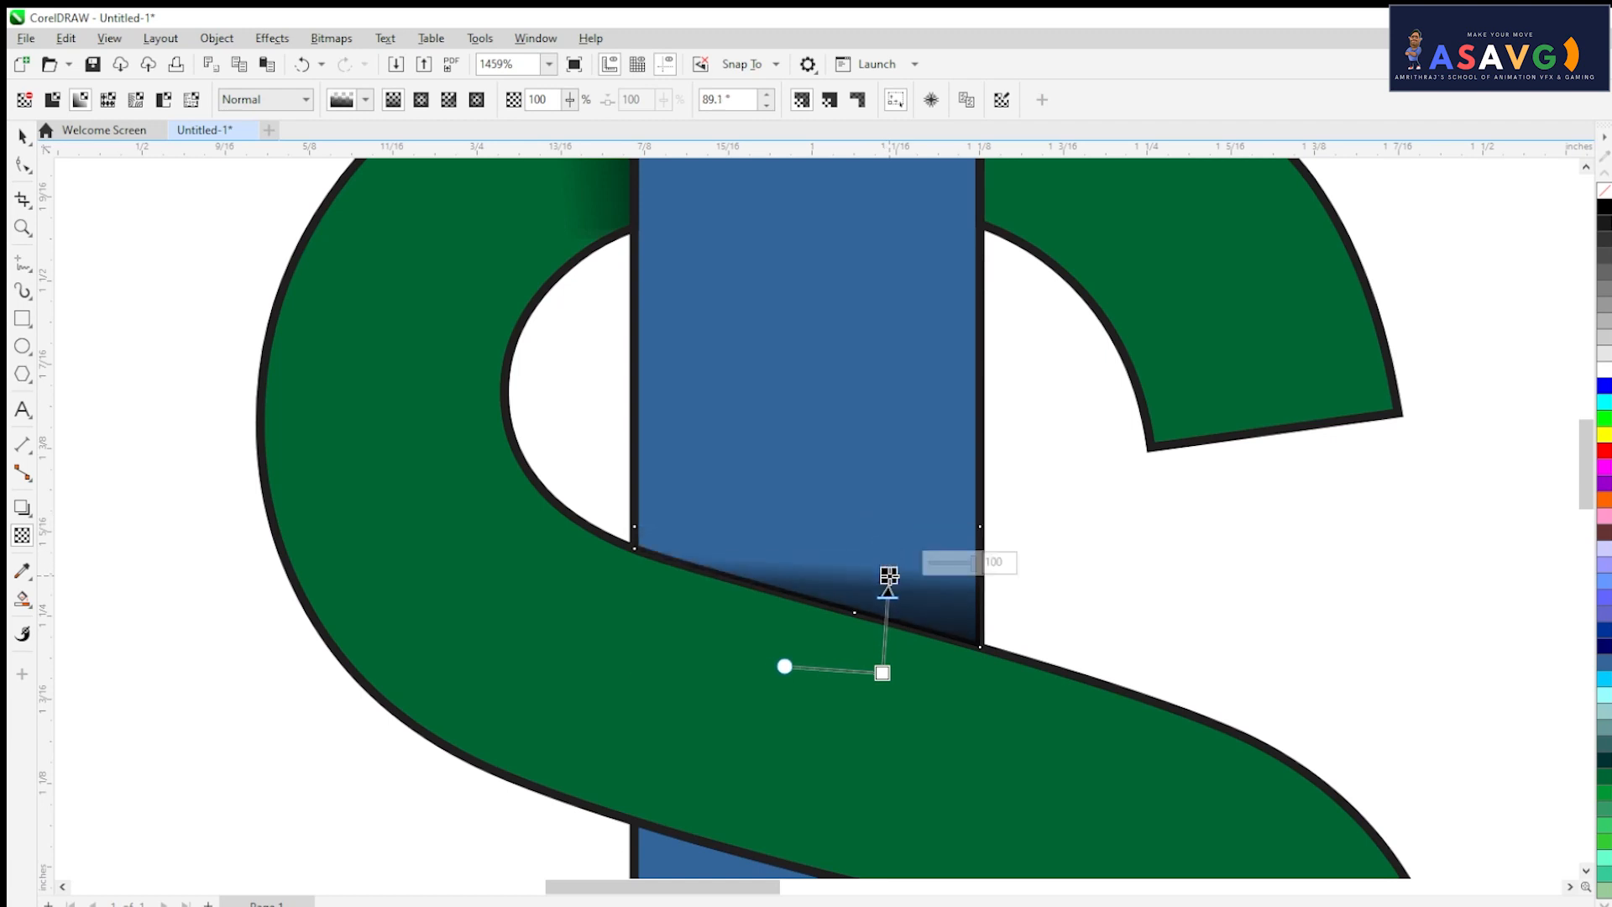
- Try to skew the stem shadow's gradient transparency, undo the skew changes, and deselect the shadow
{"action": "left_click_drag", "start_coordinate": [783, 672], "coordinate": [904, 756]}
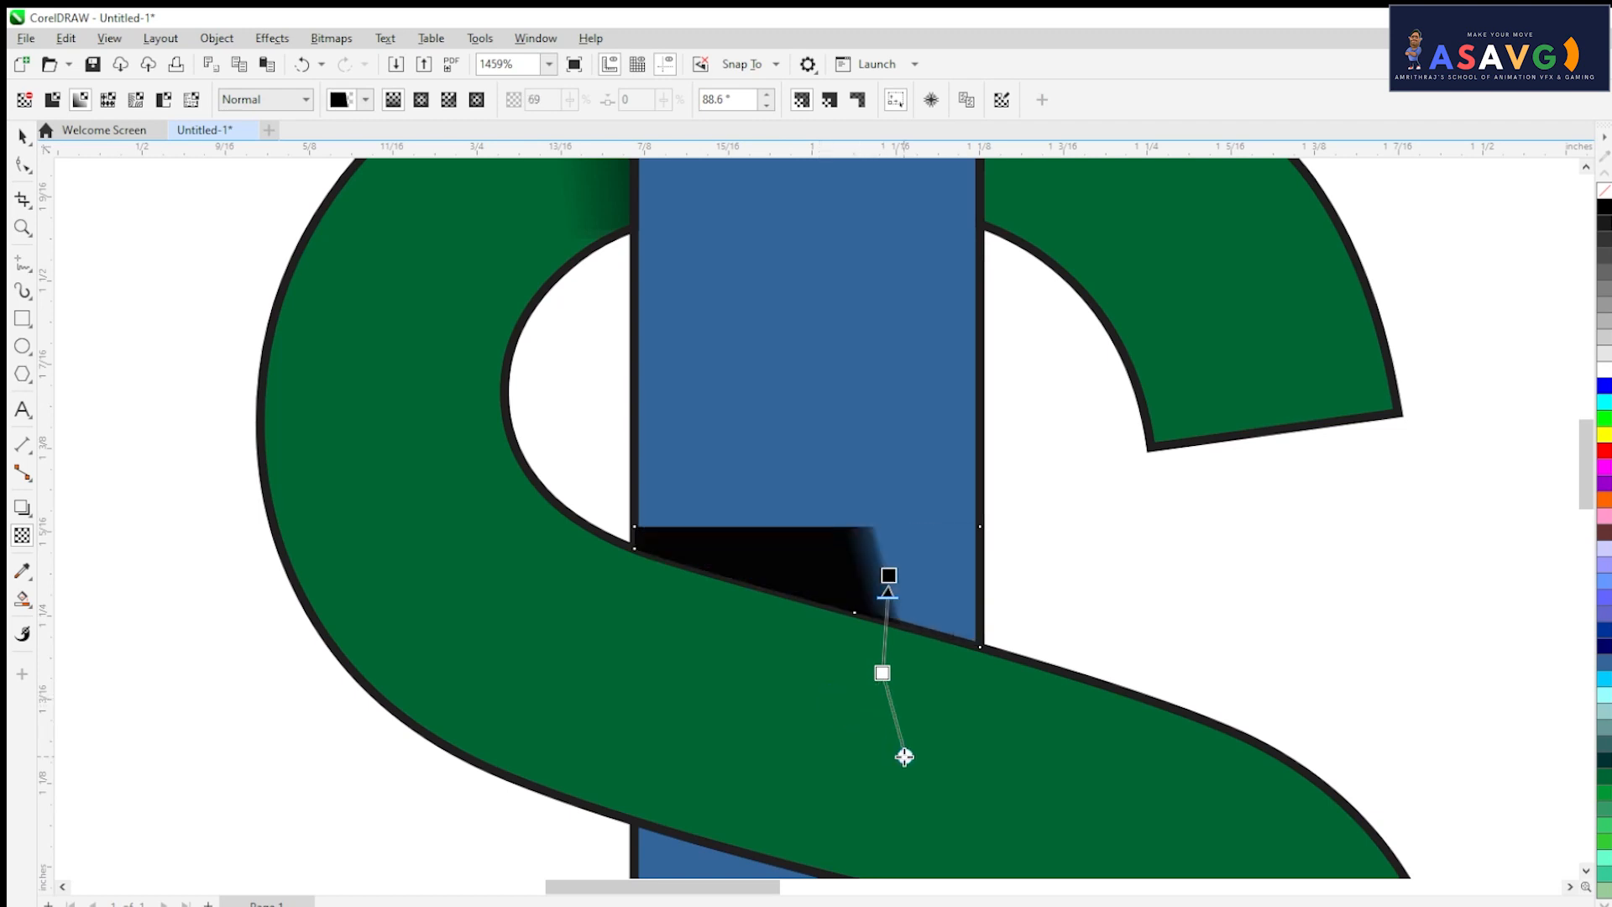
{"action": "key", "text": "ctrl+z"}
{"action": "key", "text": "ctrl+z"}
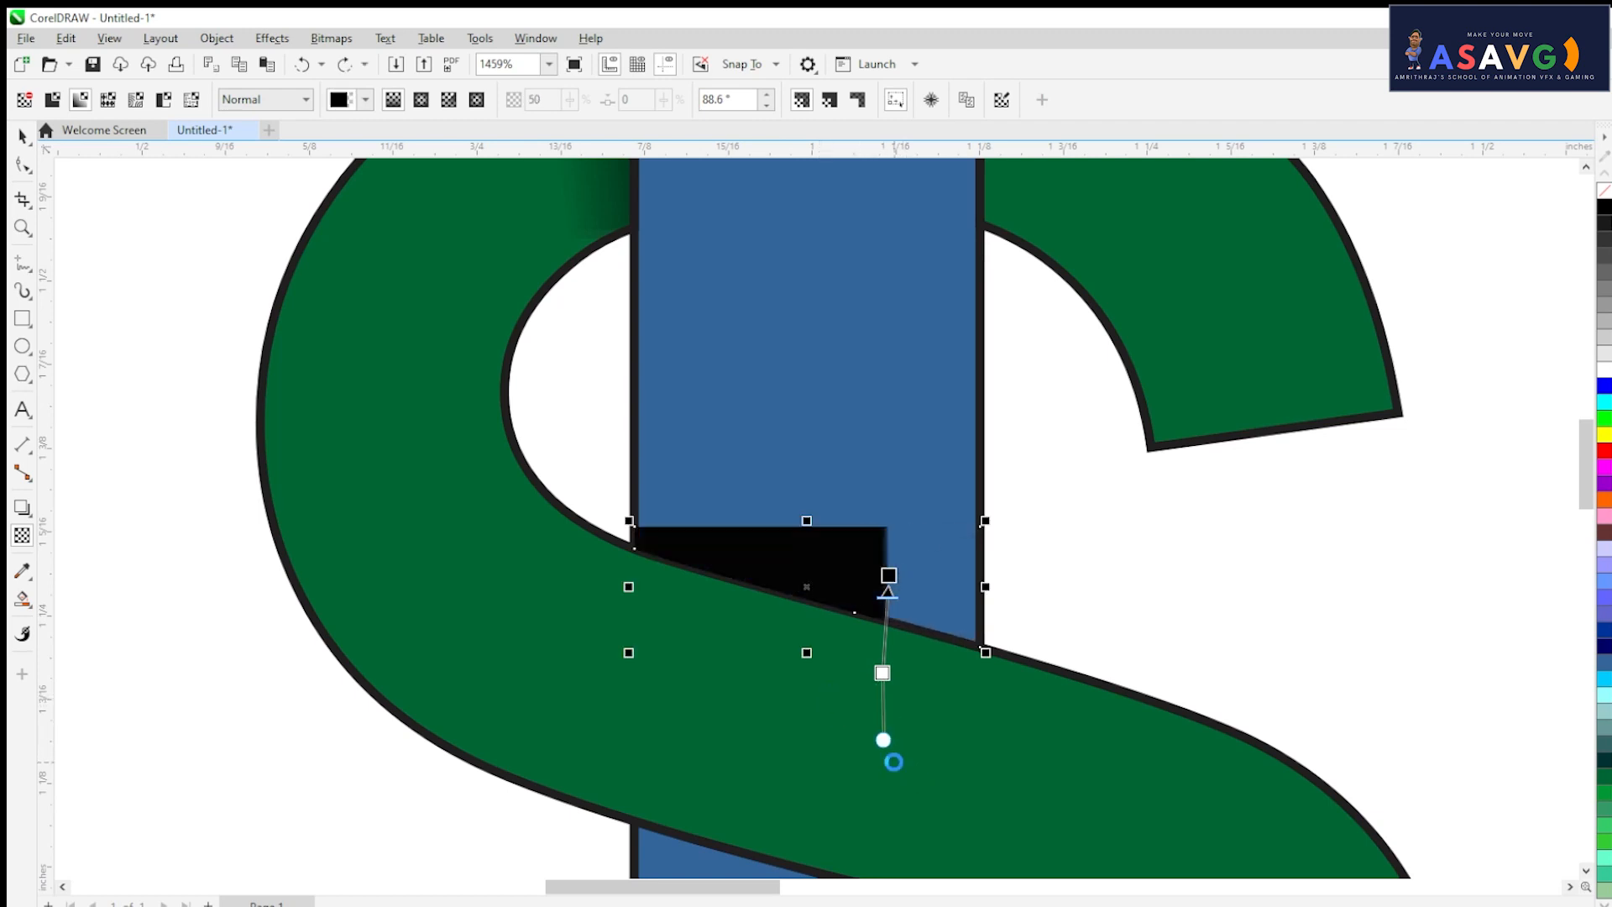
{"action": "key", "text": "ctrl+z"}
{"action": "key", "text": "ctrl+z"}
{"action": "key", "text": "ctrl+z"}
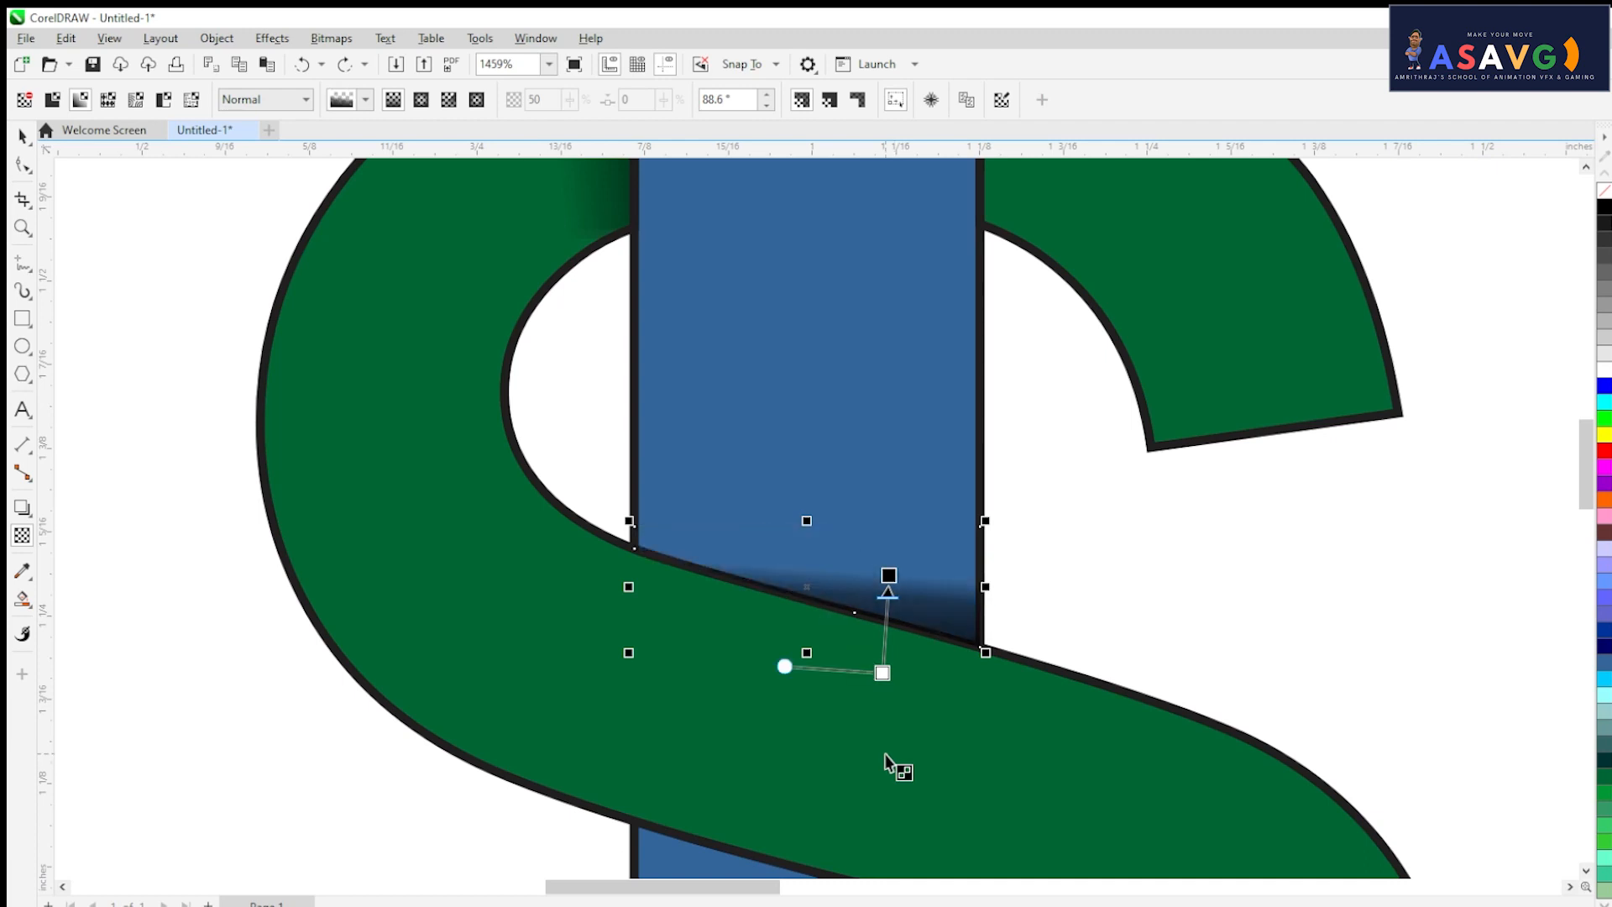
{"action": "left_click", "coordinate": [22, 136]}
{"action": "key", "text": "Escape"}
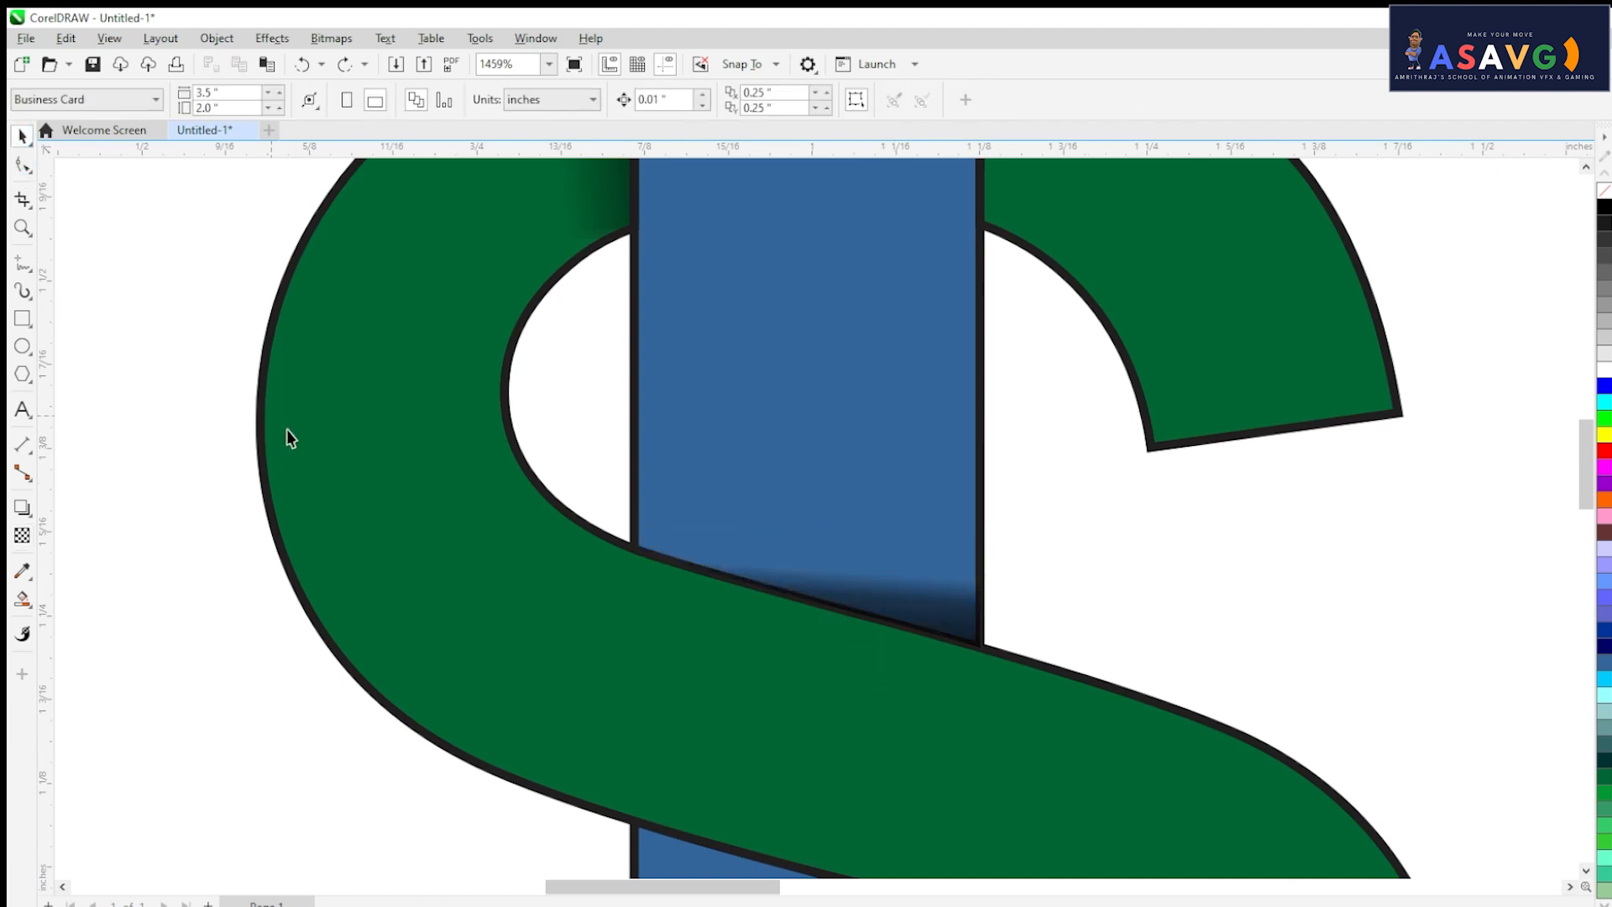
- Draw a thin vertical rectangle about 0.007 by 0.425 inches across the S's lower curve, just right of the T's stem
{"action": "scroll", "coordinate": [287, 436], "scroll_direction": "down", "scroll_amount": 2}
{"action": "scroll", "coordinate": [288, 439], "scroll_direction": "down", "scroll_amount": 1}
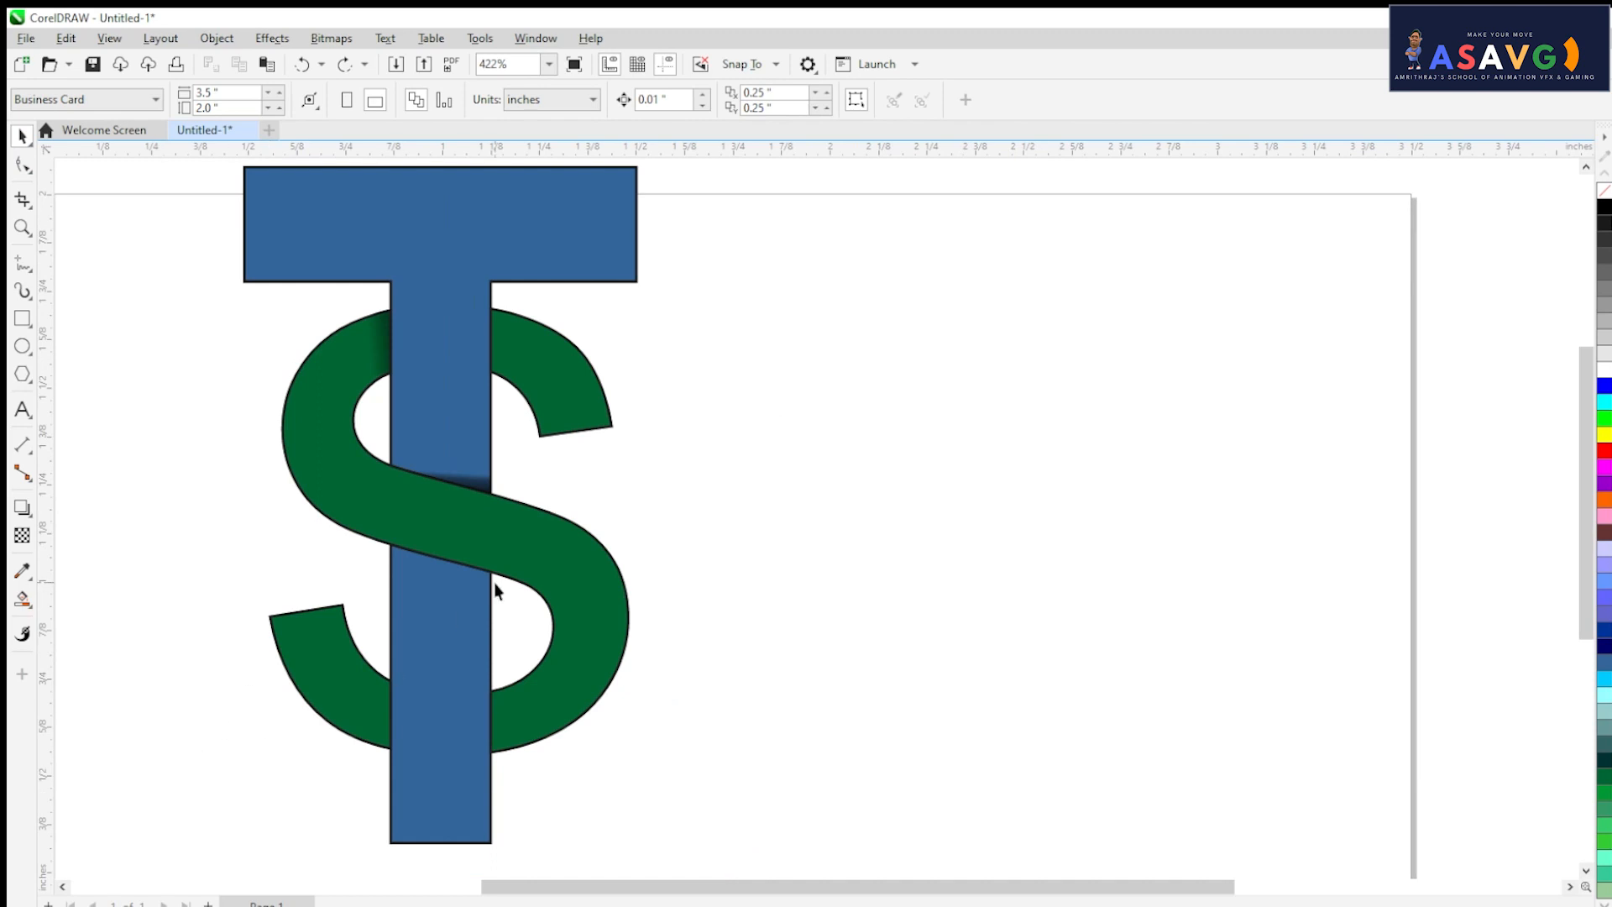
{"action": "left_click_drag", "start_coordinate": [495, 584], "coordinate": [701, 594]}
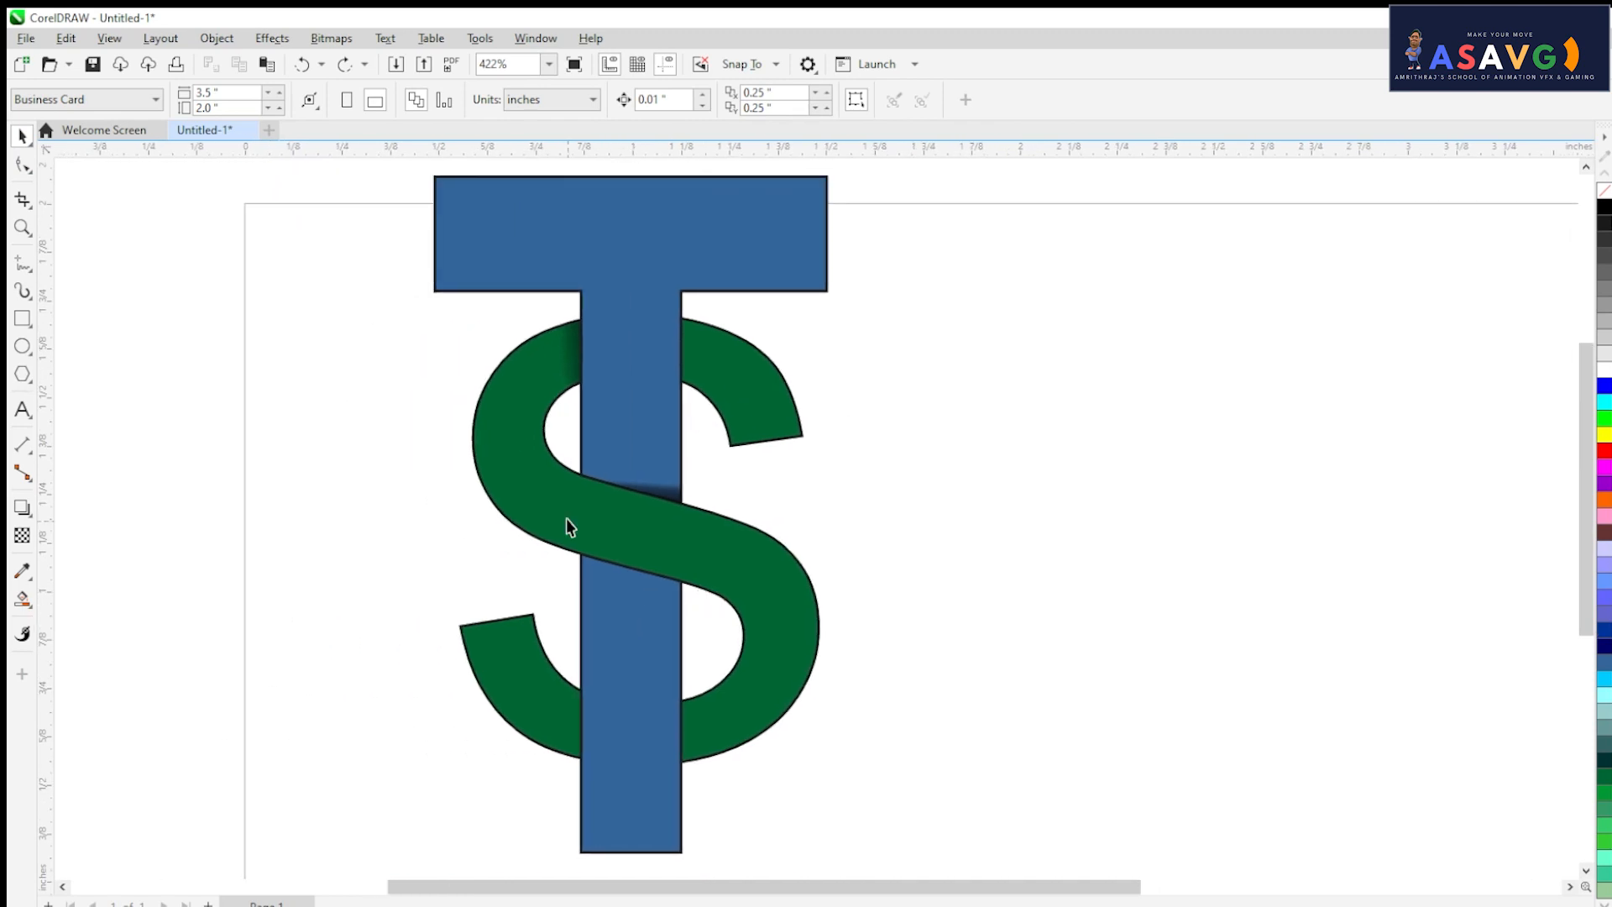
{"action": "scroll", "coordinate": [566, 519], "scroll_direction": "up", "scroll_amount": 1}
{"action": "left_click_drag", "start_coordinate": [551, 574], "coordinate": [691, 401]}
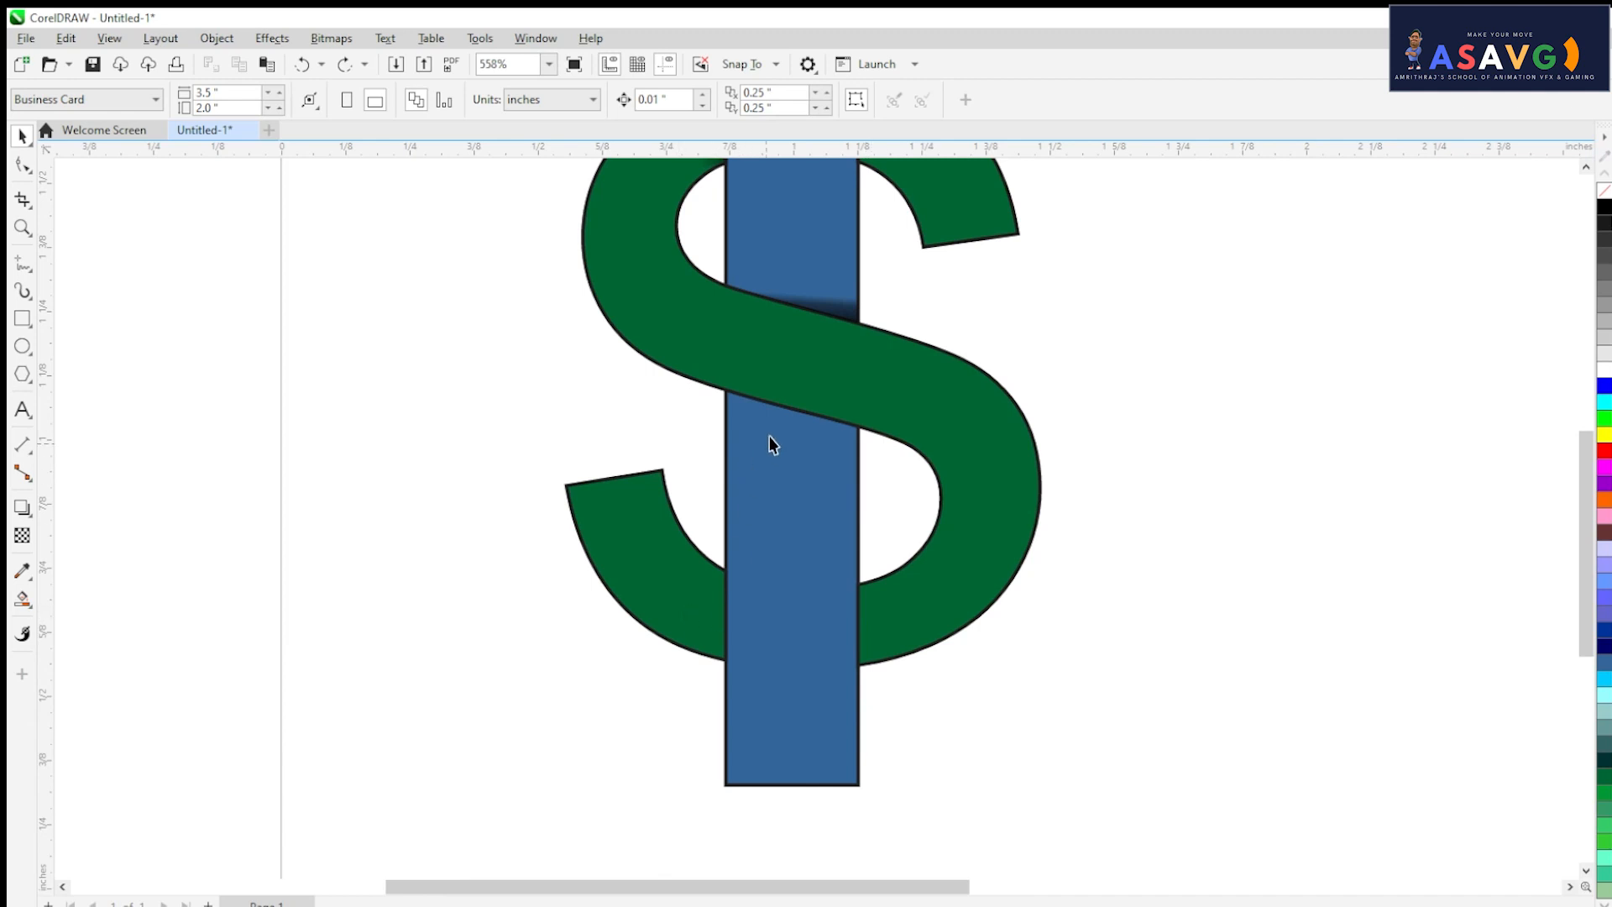
{"action": "scroll", "coordinate": [773, 356], "scroll_direction": "up", "scroll_amount": 2}
{"action": "left_click_drag", "start_coordinate": [804, 716], "coordinate": [757, 612]}
{"action": "scroll", "coordinate": [760, 616], "scroll_direction": "up", "scroll_amount": 1}
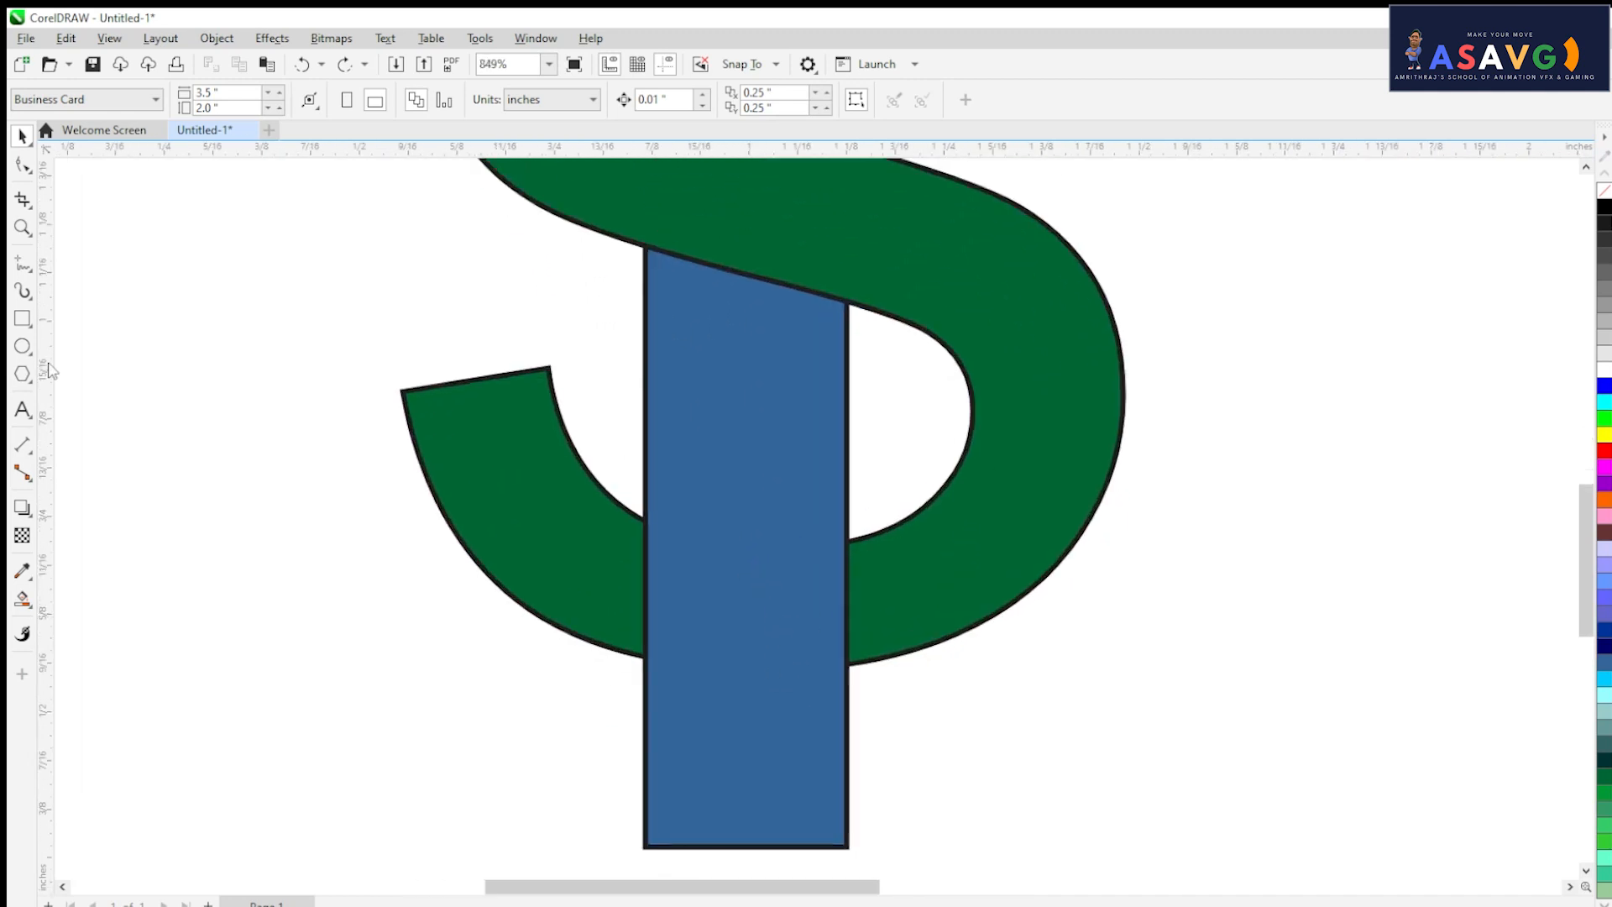
{"action": "left_click", "coordinate": [29, 327]}
{"action": "left_click", "coordinate": [84, 319]}
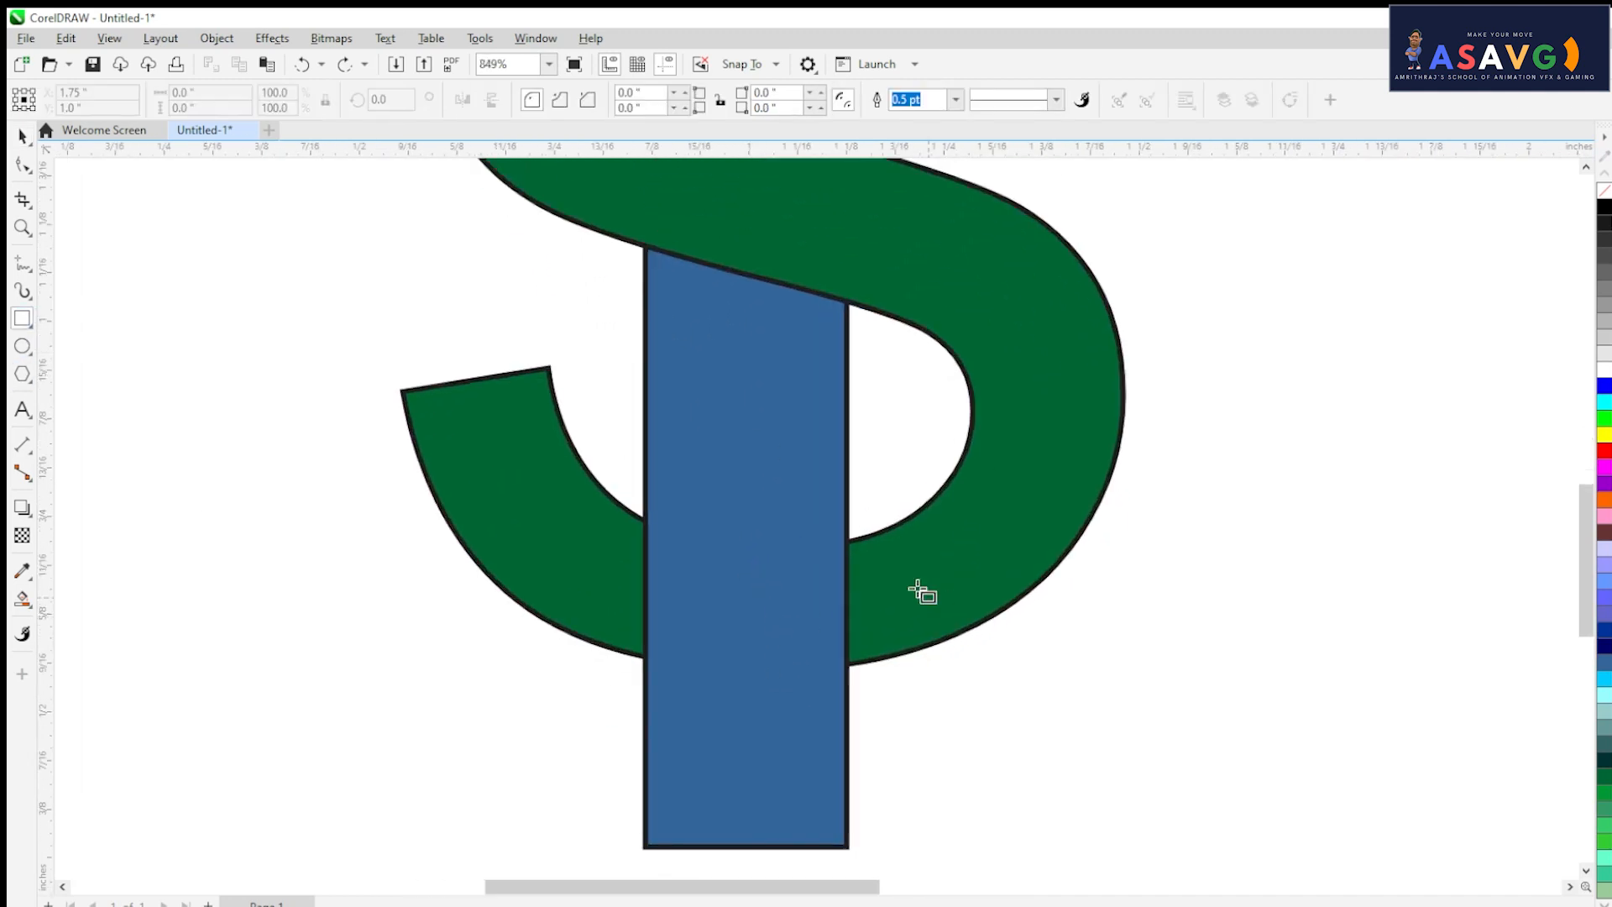
{"action": "left_click_drag", "start_coordinate": [893, 463], "coordinate": [904, 803]}
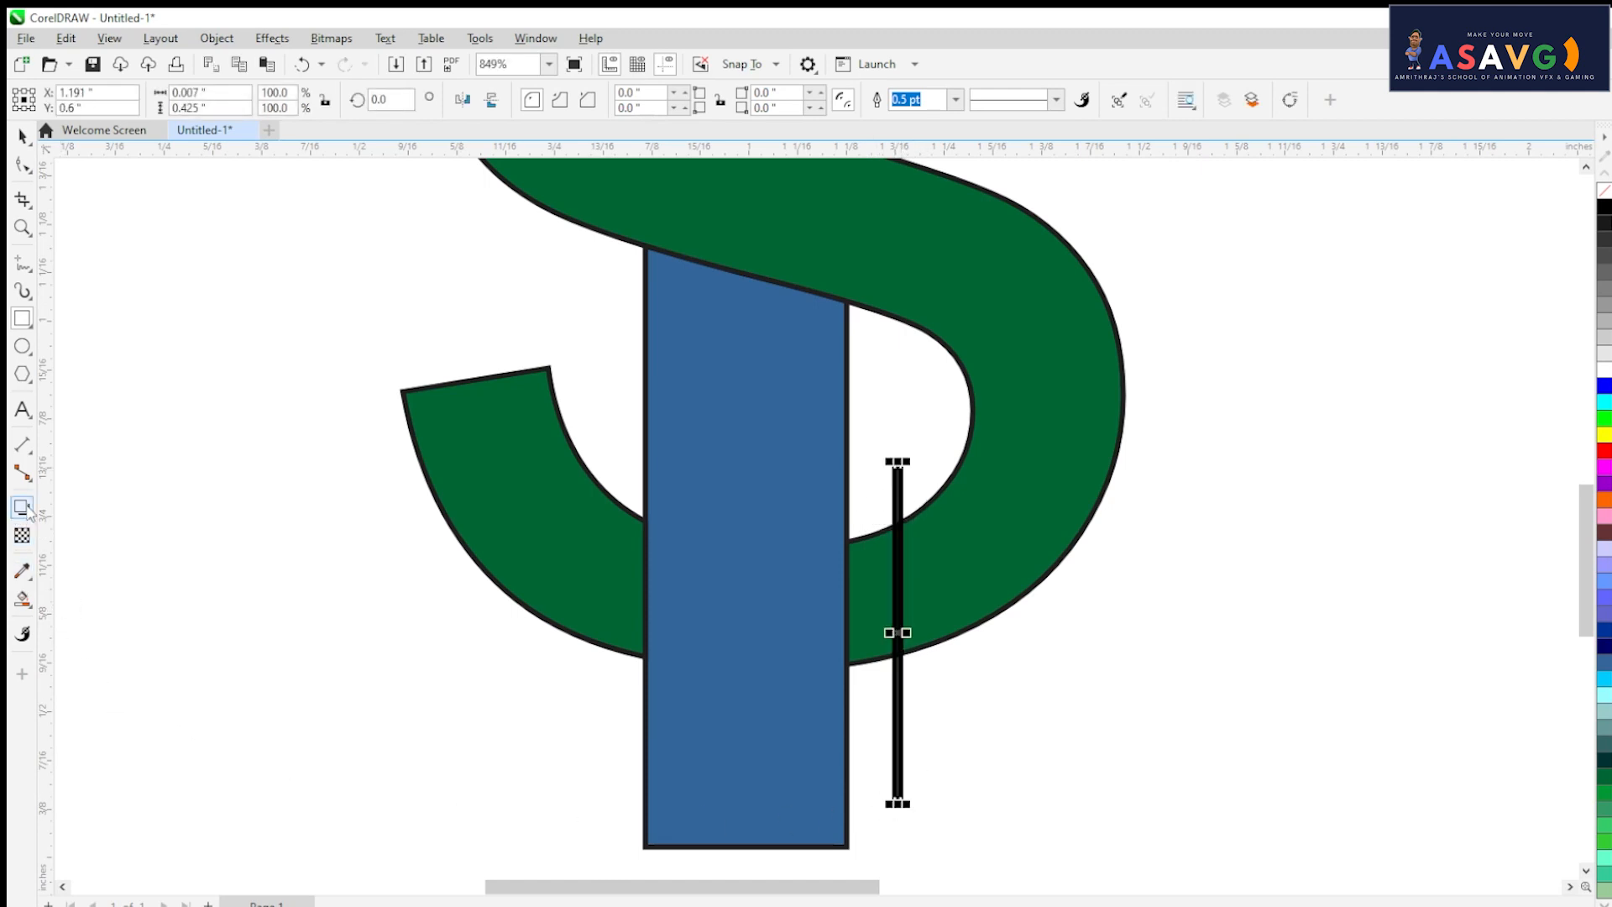
- Try to smart-fill the S's lower curve beside the T's stem with black, and undo the fill
{"action": "left_click", "coordinate": [22, 599]}
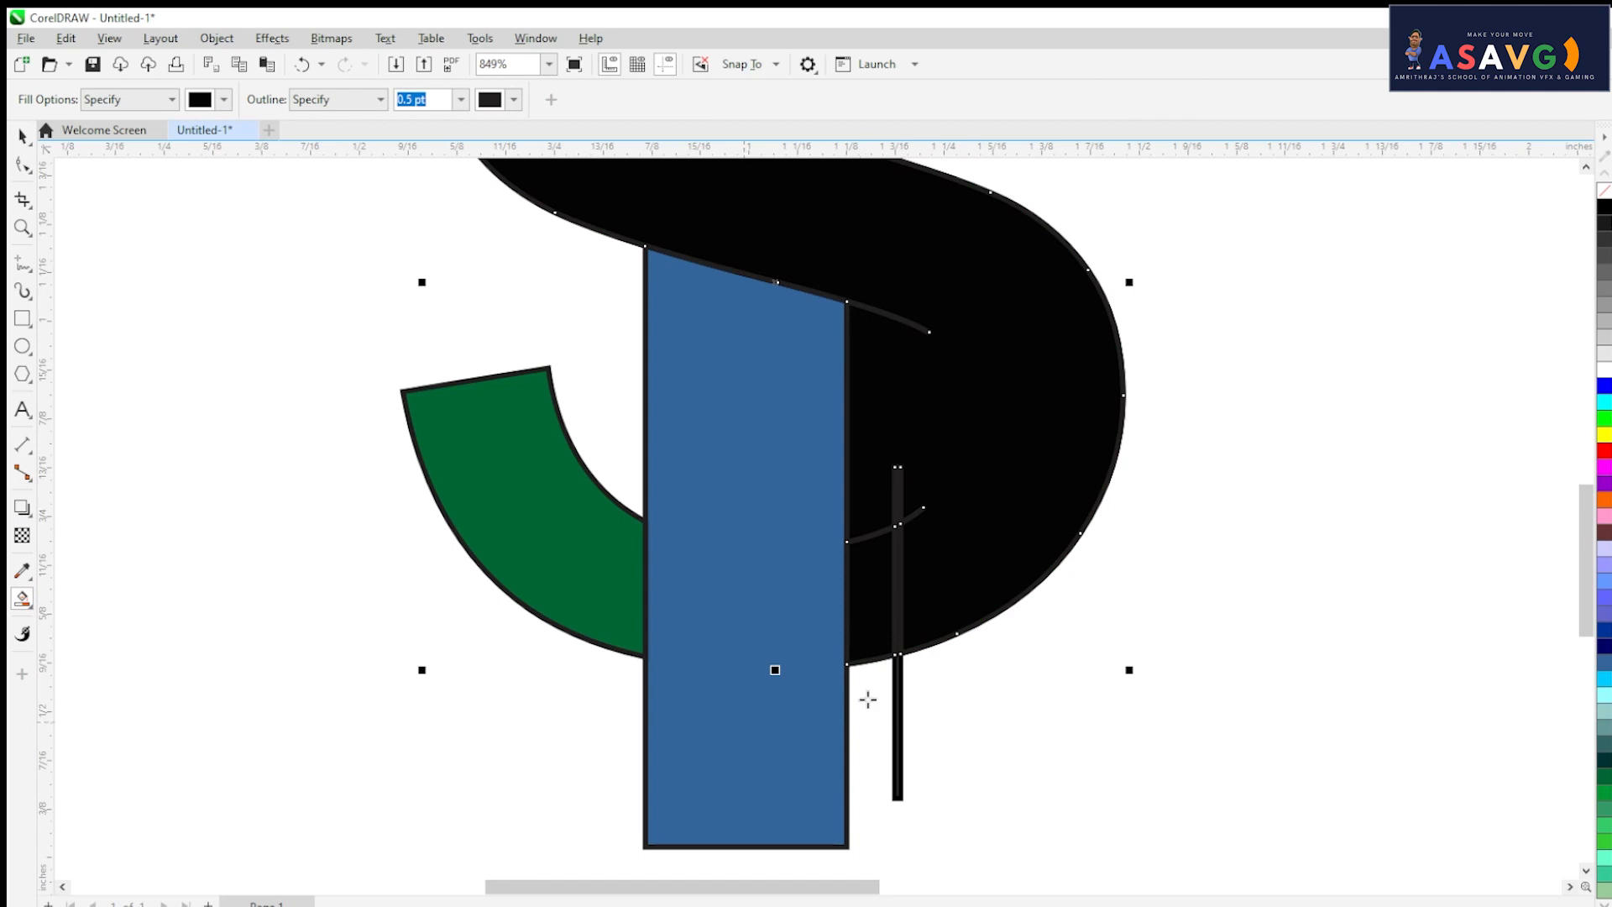
{"action": "key", "text": "ctrl+z"}
{"action": "key", "text": "ctrl+shift+z"}
{"action": "key", "text": "ctrl+z"}
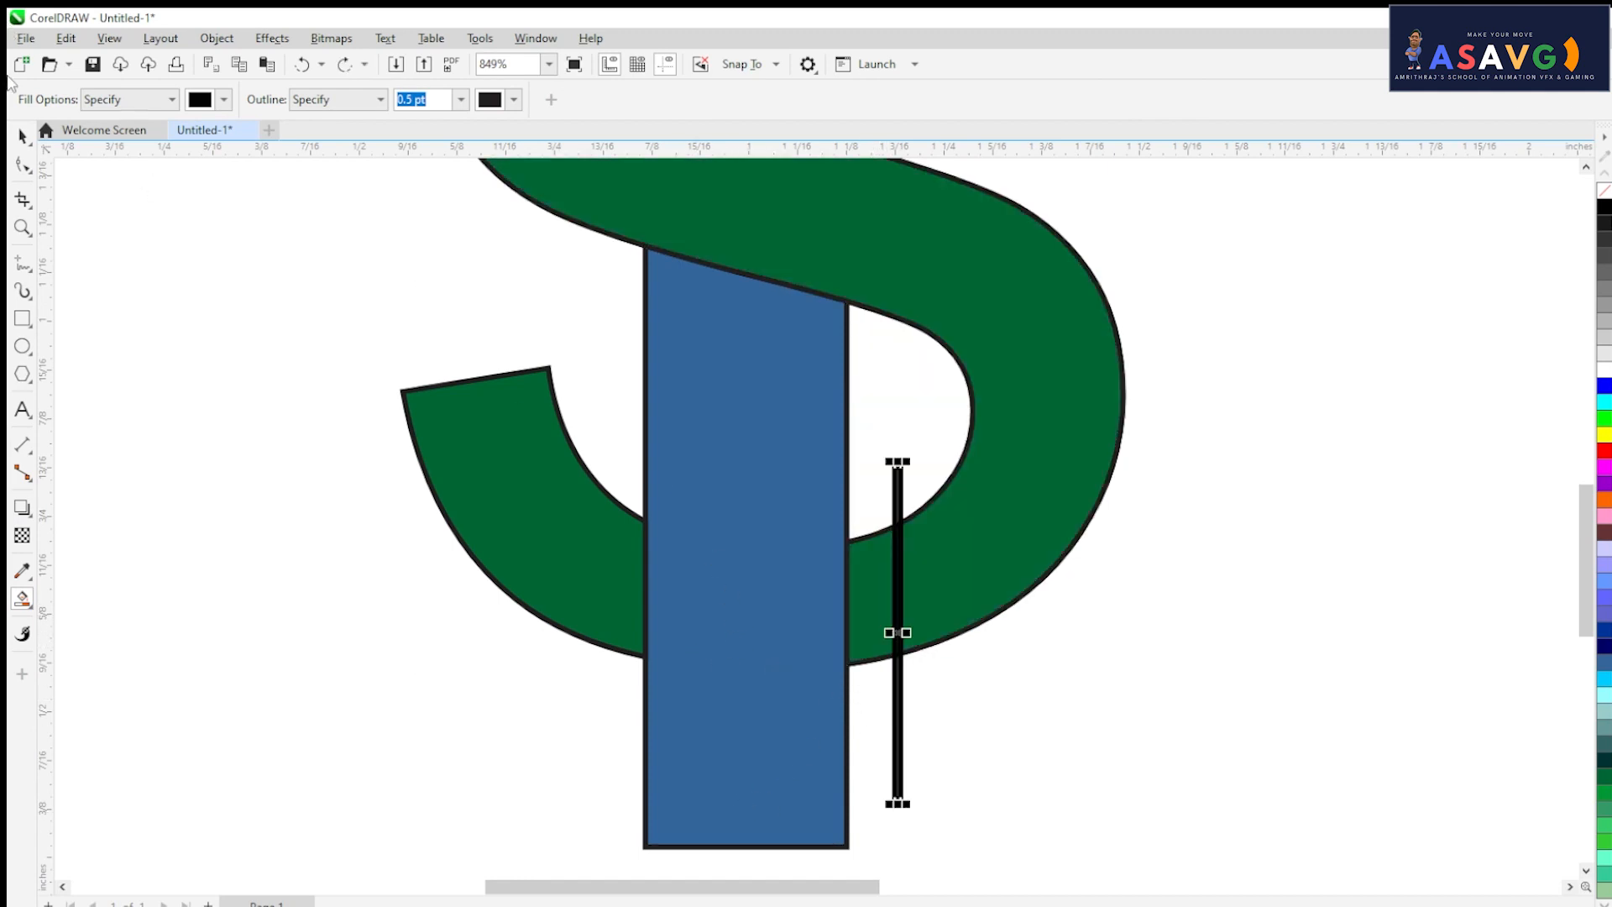
- Rotate the thin rectangle to about 27.4 degrees and place it slanting across the S's lower curve, just right of the T's stem
{"action": "left_click", "coordinate": [23, 135]}
{"action": "left_click", "coordinate": [676, 398]}
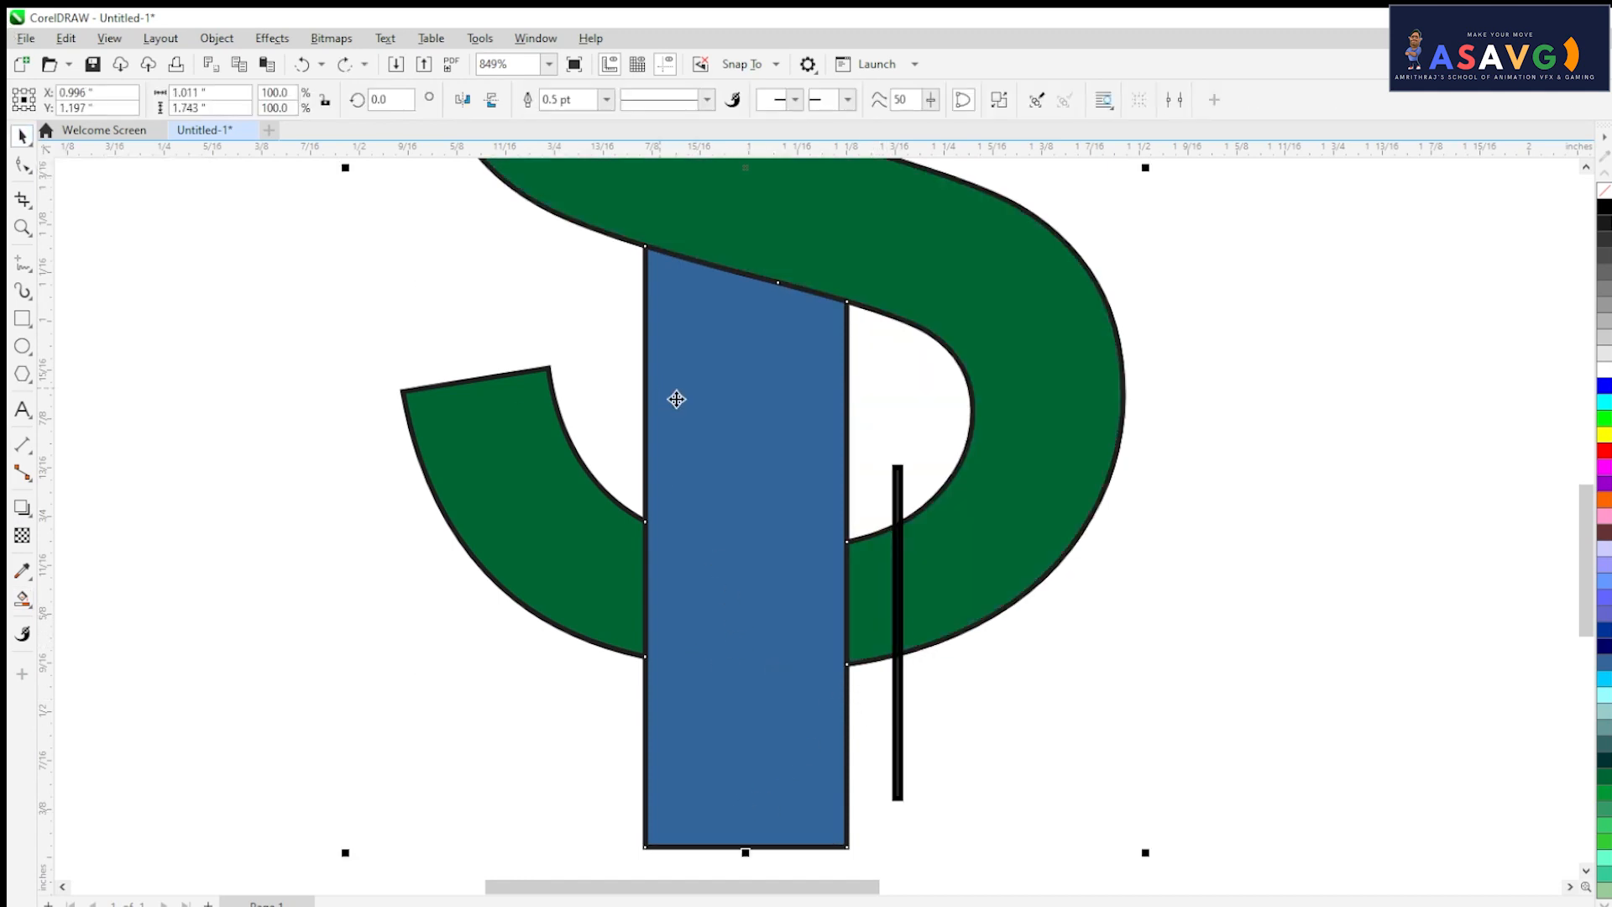
{"action": "left_click", "coordinate": [903, 615]}
{"action": "mouse_move", "coordinate": [896, 612]}
{"action": "left_mouse_down"}
{"action": "mouse_move", "coordinate": [899, 597]}
{"action": "mouse_move", "coordinate": [865, 592]}
{"action": "mouse_move", "coordinate": [896, 604]}
{"action": "left_mouse_up"}
{"action": "left_click", "coordinate": [898, 470]}
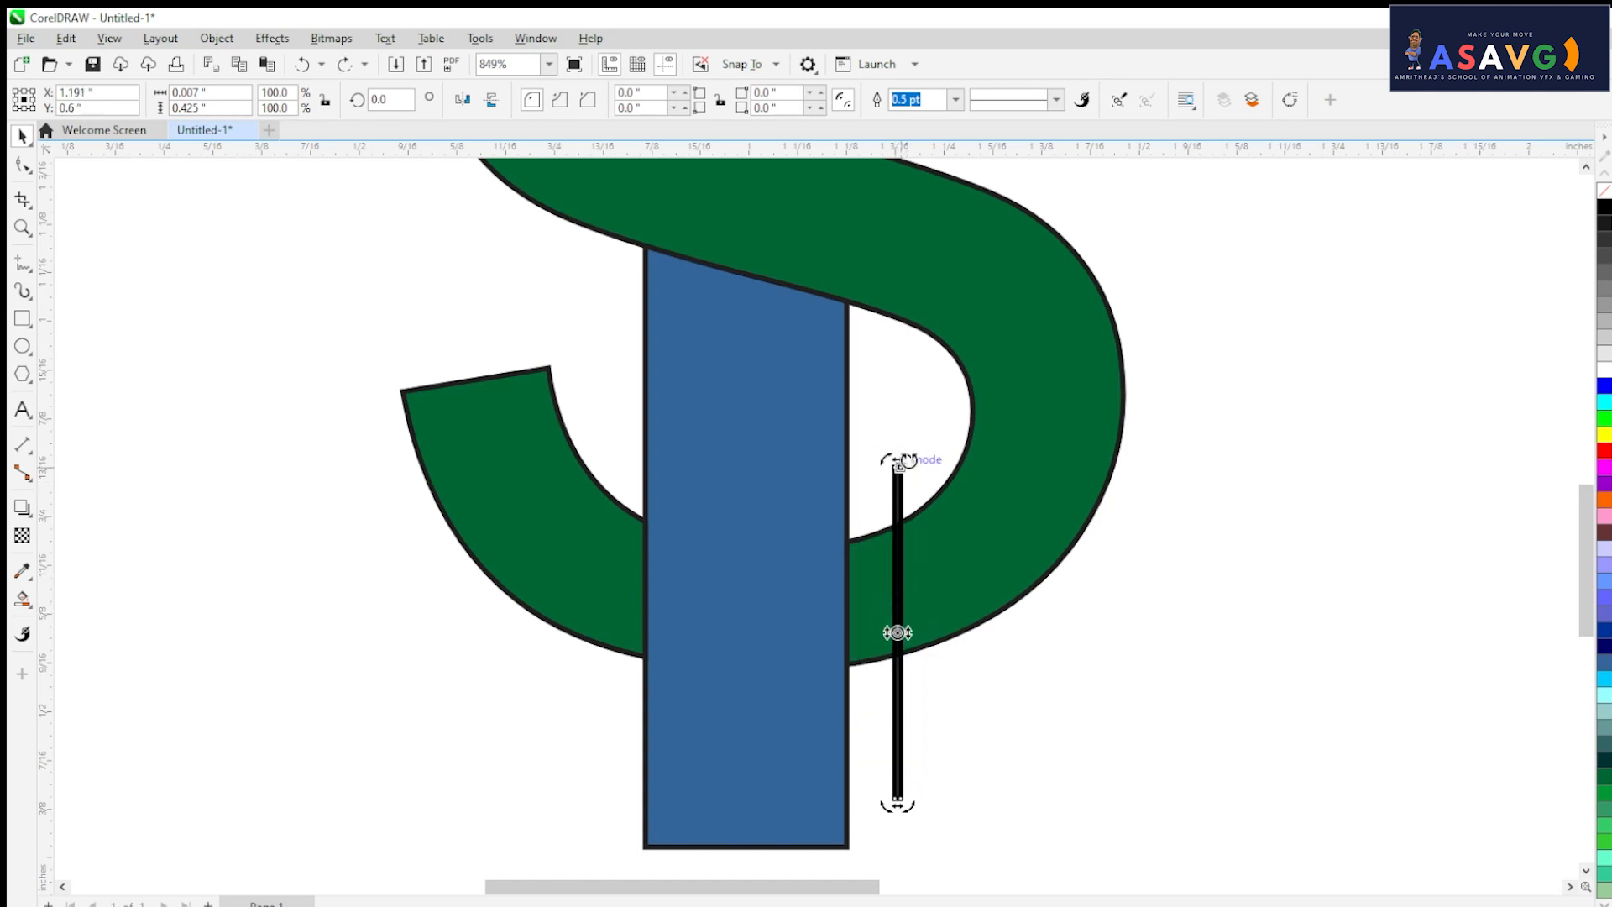
{"action": "left_click_drag", "start_coordinate": [890, 462], "coordinate": [810, 443]}
{"action": "left_click_drag", "start_coordinate": [883, 601], "coordinate": [882, 558]}
{"action": "key", "text": "ctrl+z"}
{"action": "left_click", "coordinate": [1005, 717]}
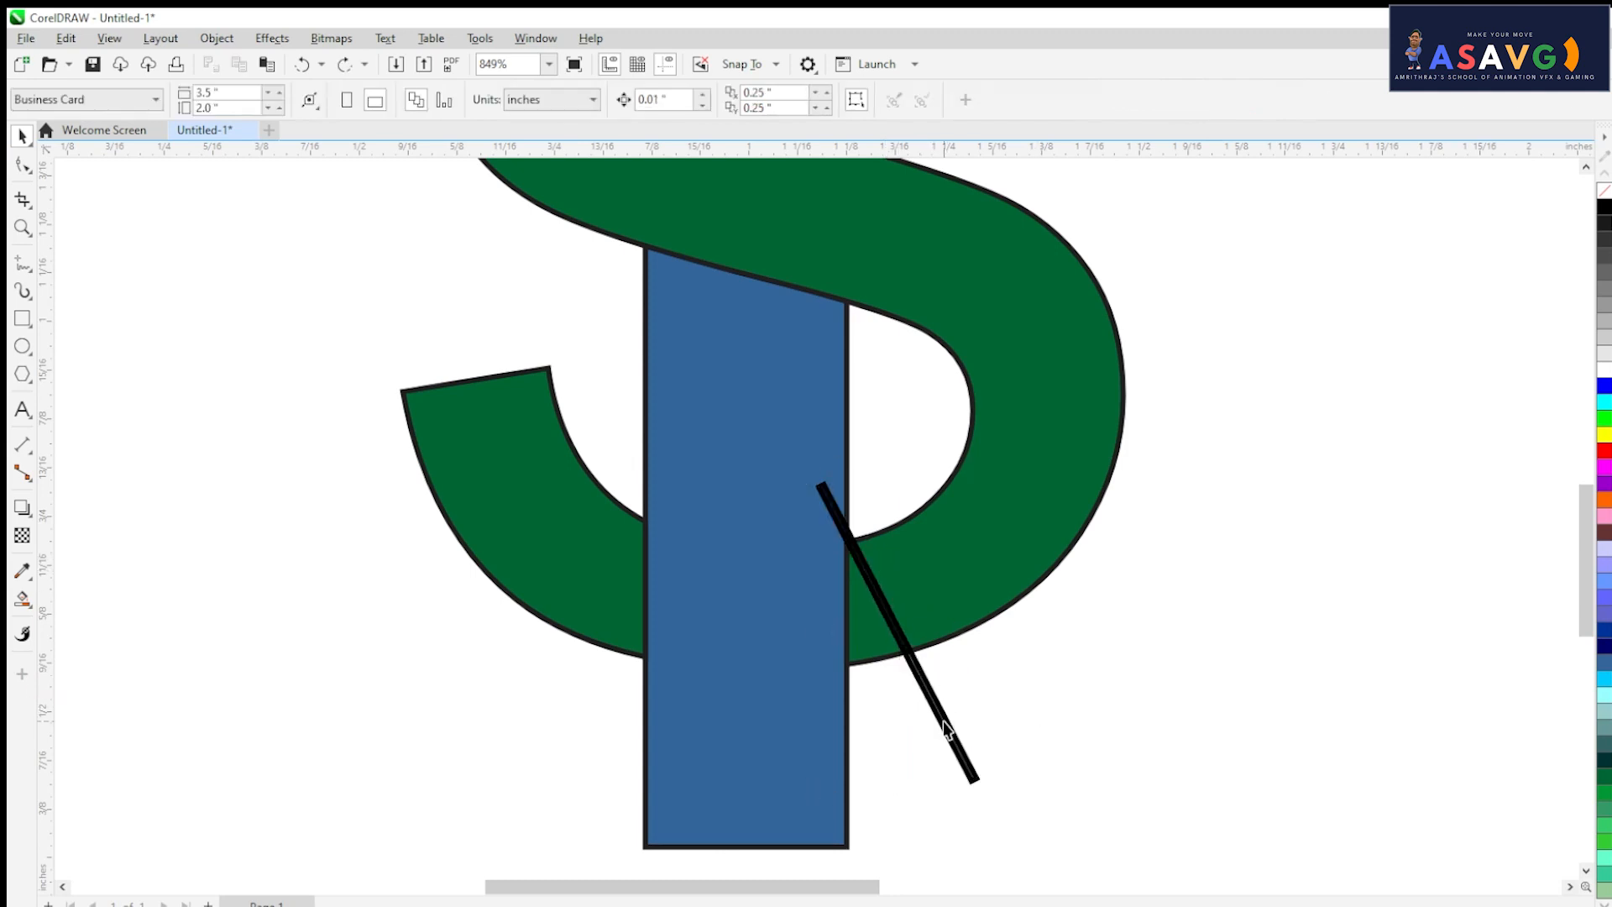
{"action": "left_click_drag", "start_coordinate": [949, 737], "coordinate": [958, 664]}
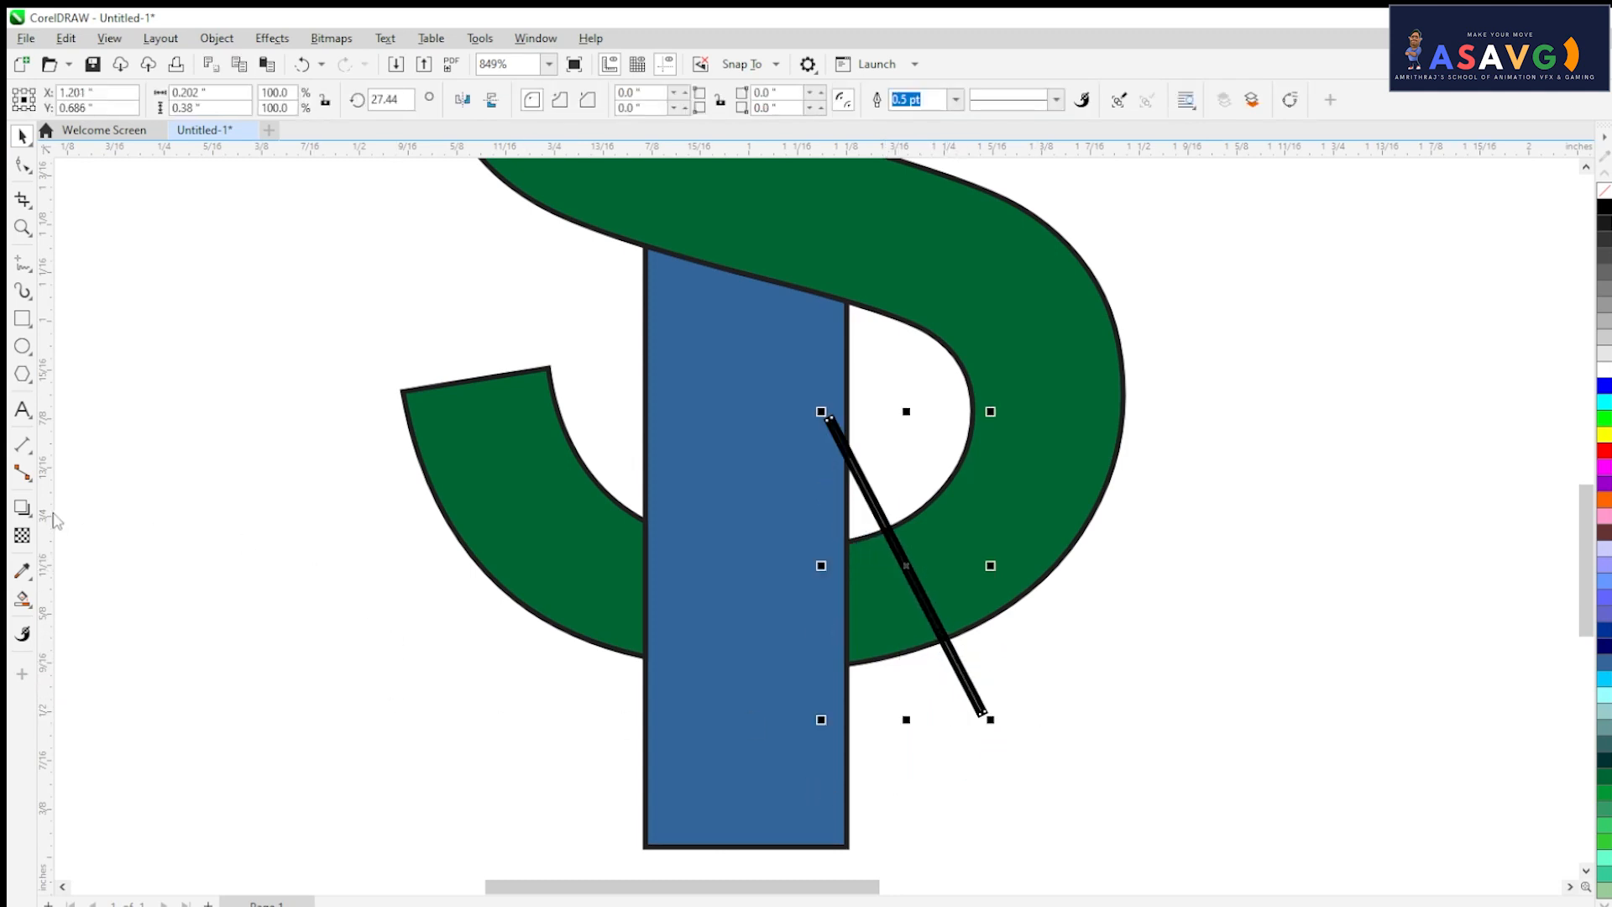
- Smart-fill the part of the S between the T's stem and the slanted rectangle with black, and delete the rectangle
{"action": "left_click", "coordinate": [24, 598]}
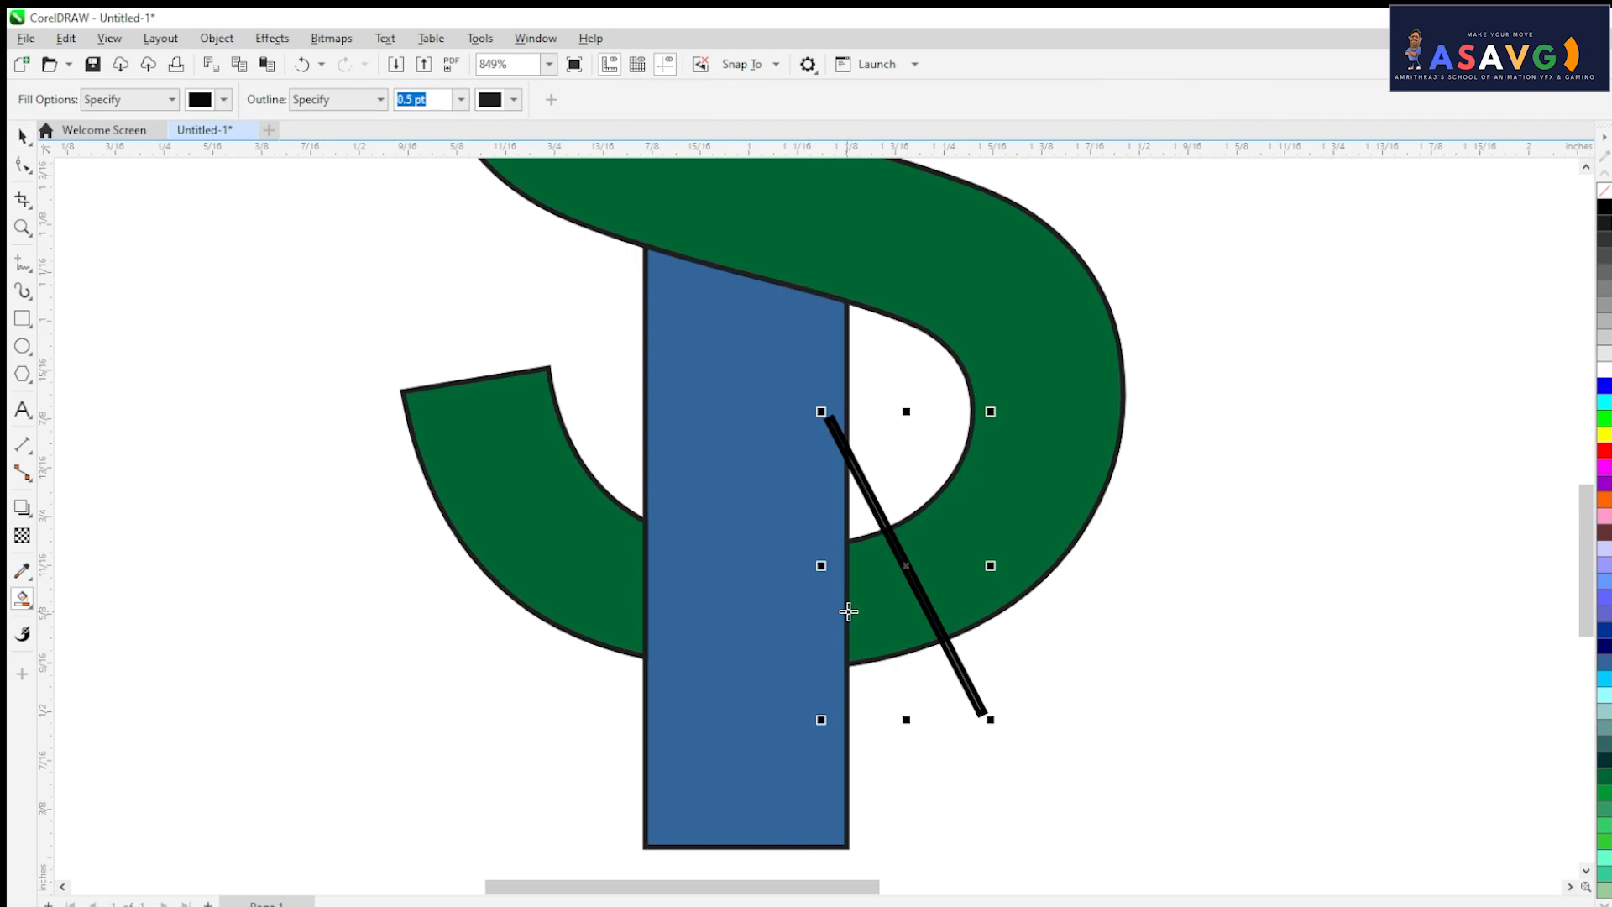
{"action": "left_click", "coordinate": [853, 651]}
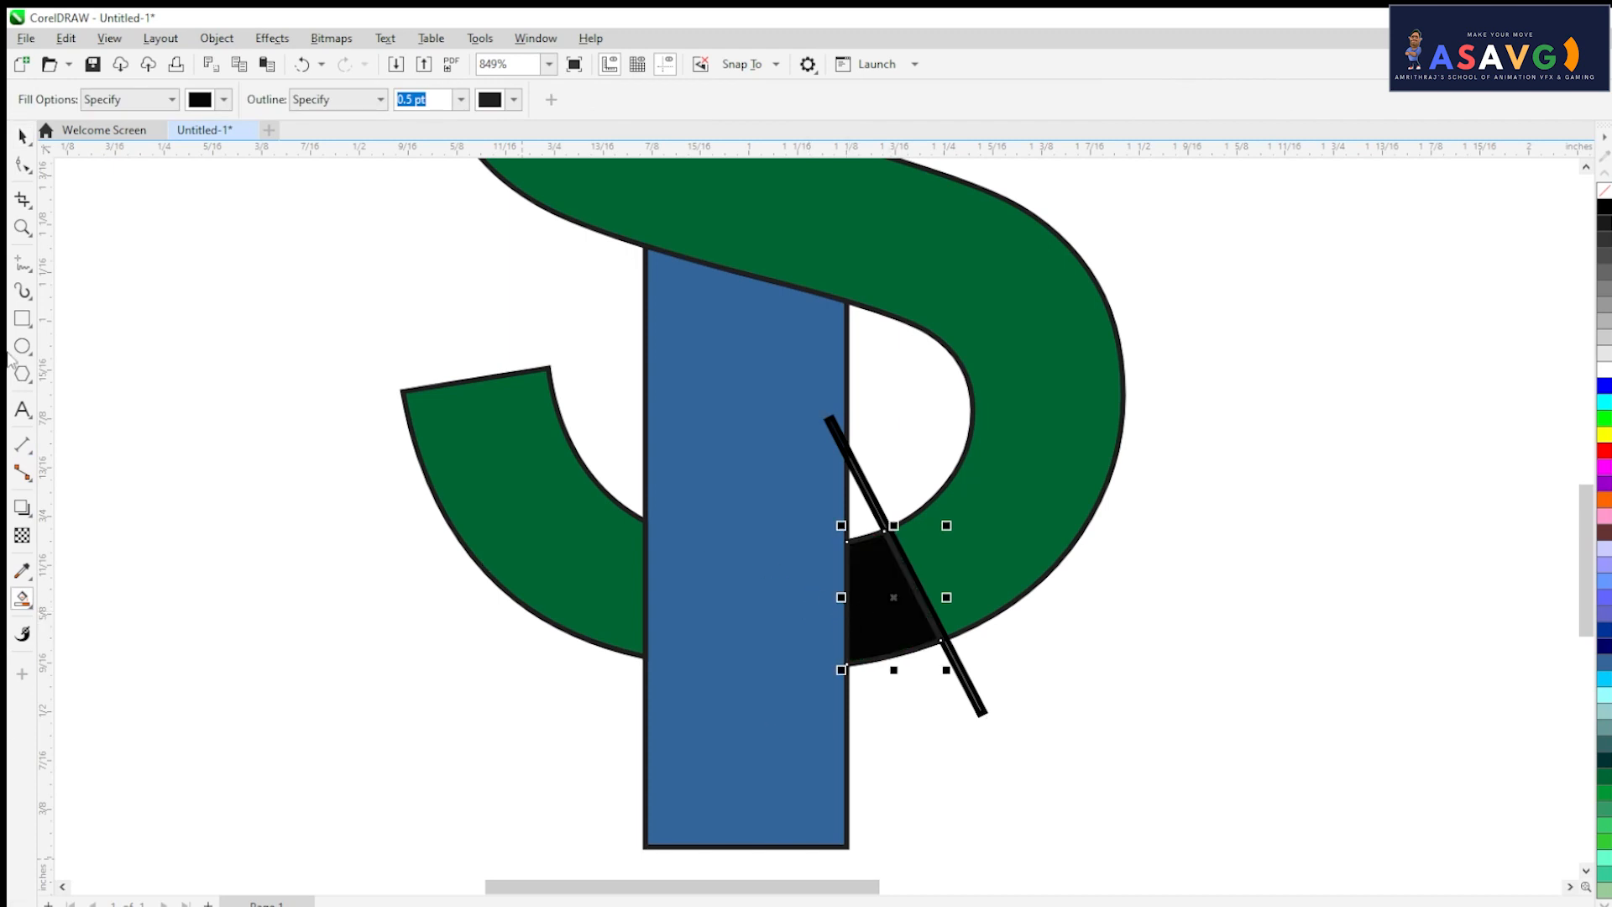
{"action": "left_click", "coordinate": [22, 136]}
{"action": "scroll", "coordinate": [843, 444], "scroll_direction": "up", "scroll_amount": 2}
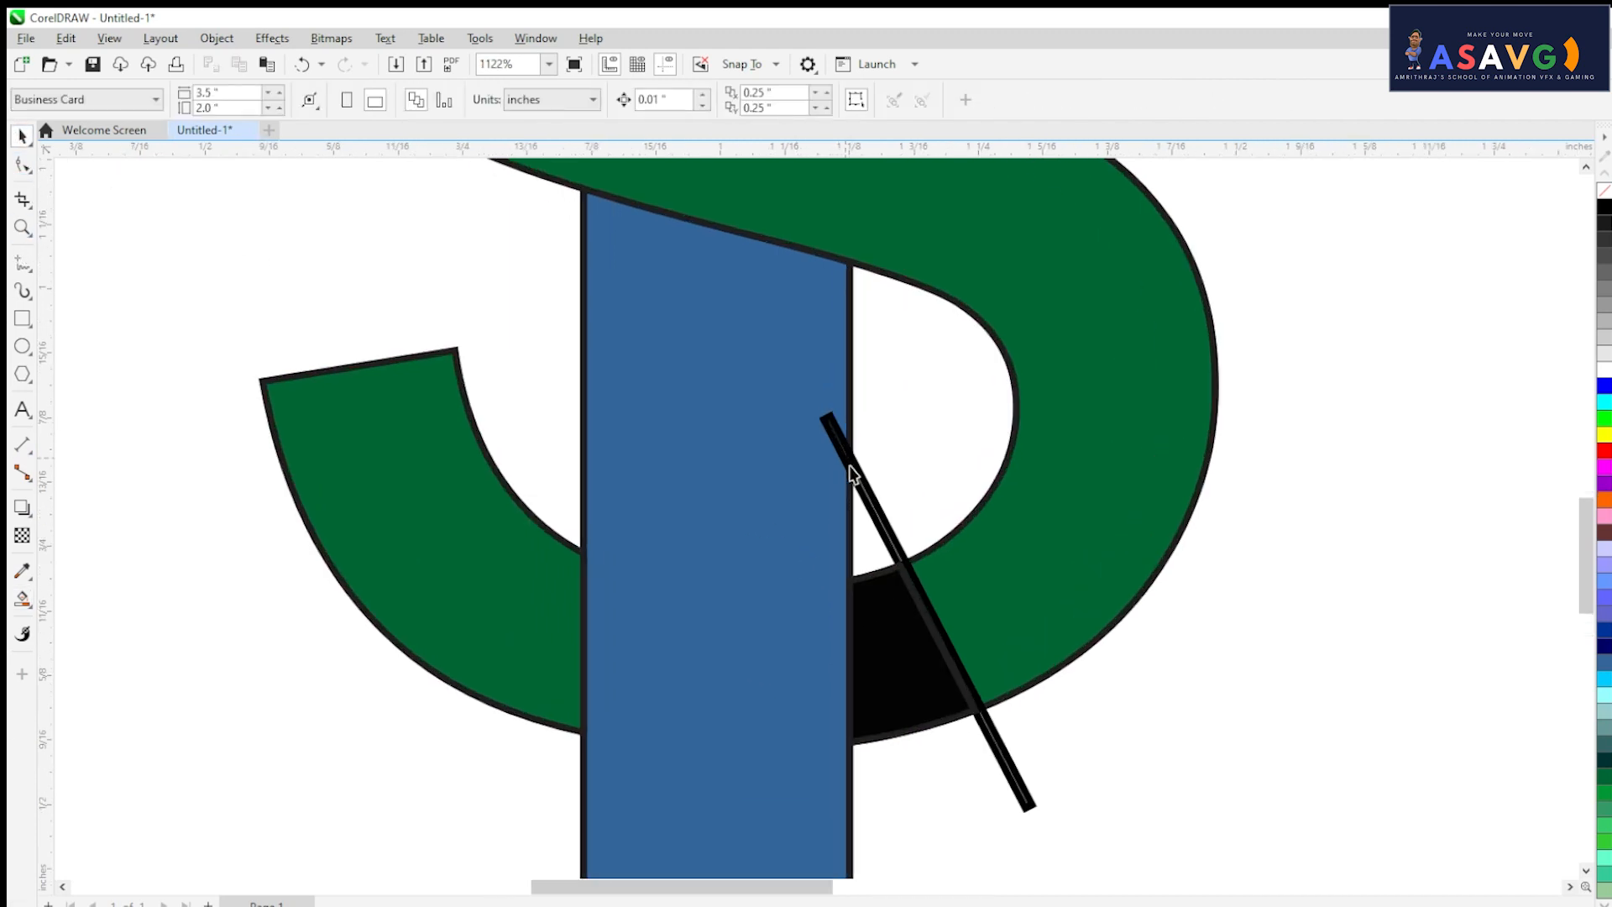
{"action": "left_click", "coordinate": [873, 499]}
{"action": "key", "text": "Delete"}
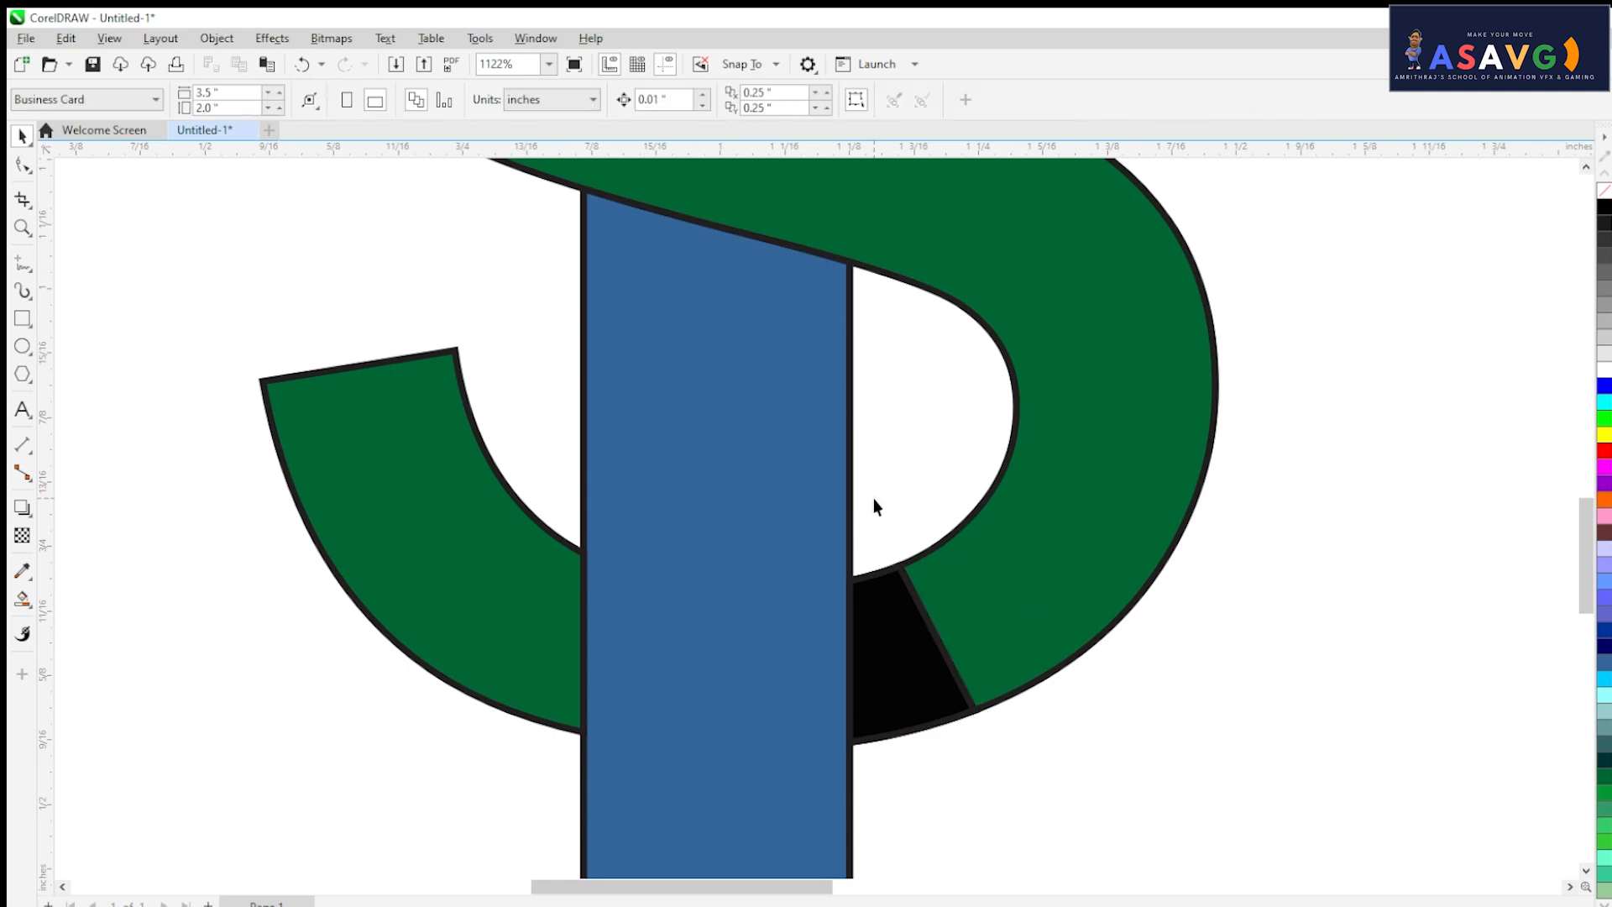
- Remove the outline from the black piece on the S's lower curve, right of the T's stem
{"action": "left_click", "coordinate": [927, 663]}
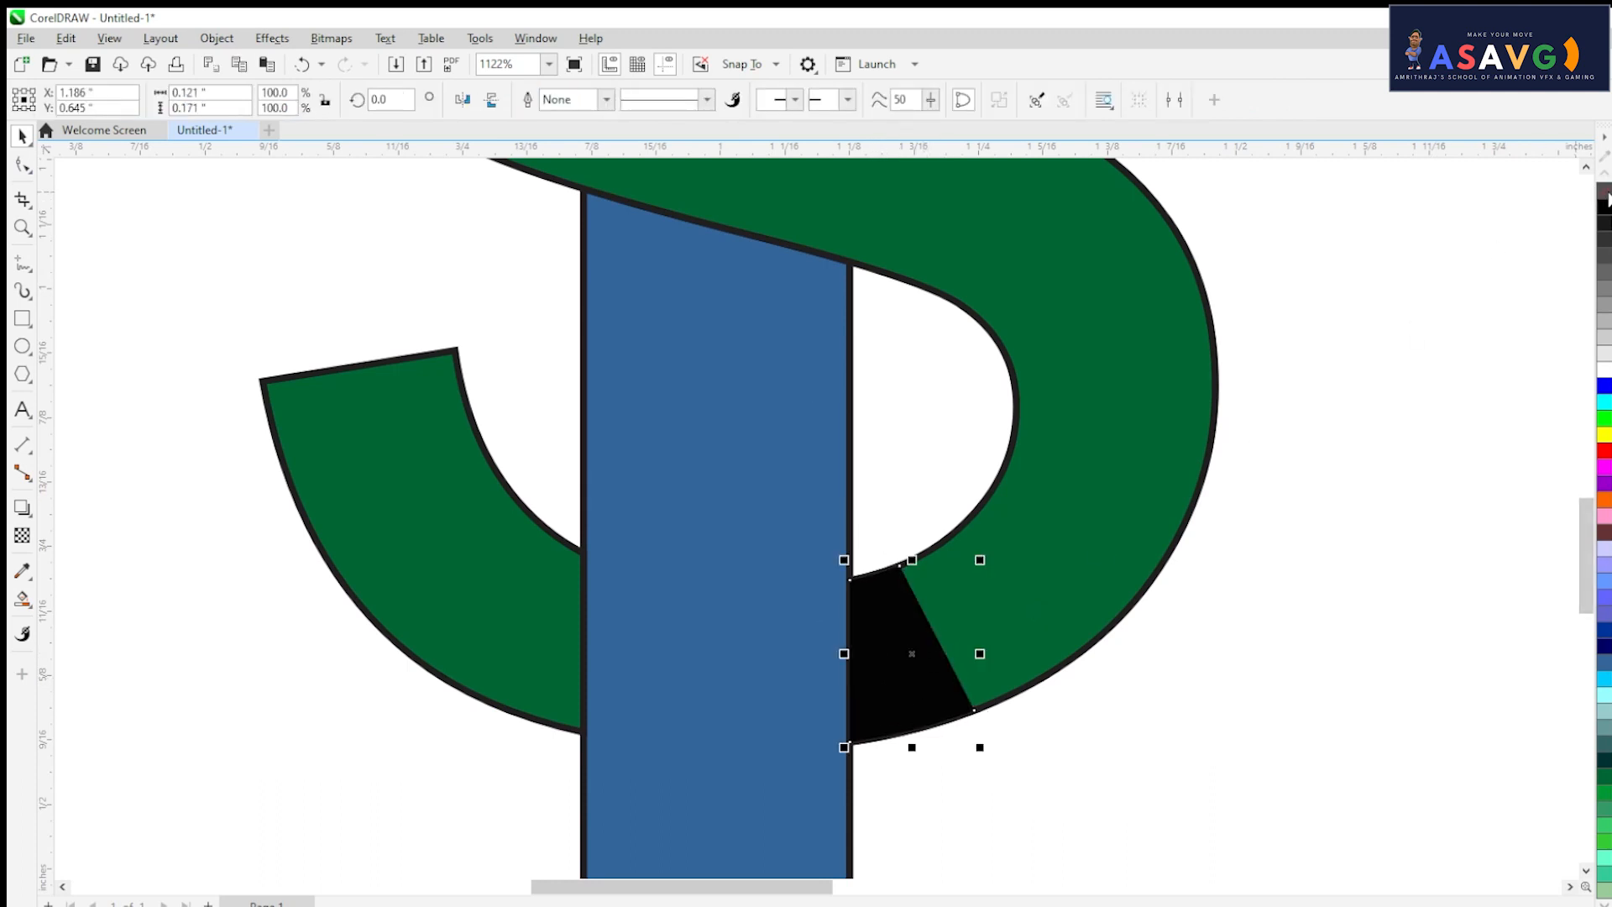
{"action": "left_click_drag", "start_coordinate": [1073, 417], "coordinate": [1064, 365]}
{"action": "left_click", "coordinate": [1089, 712]}
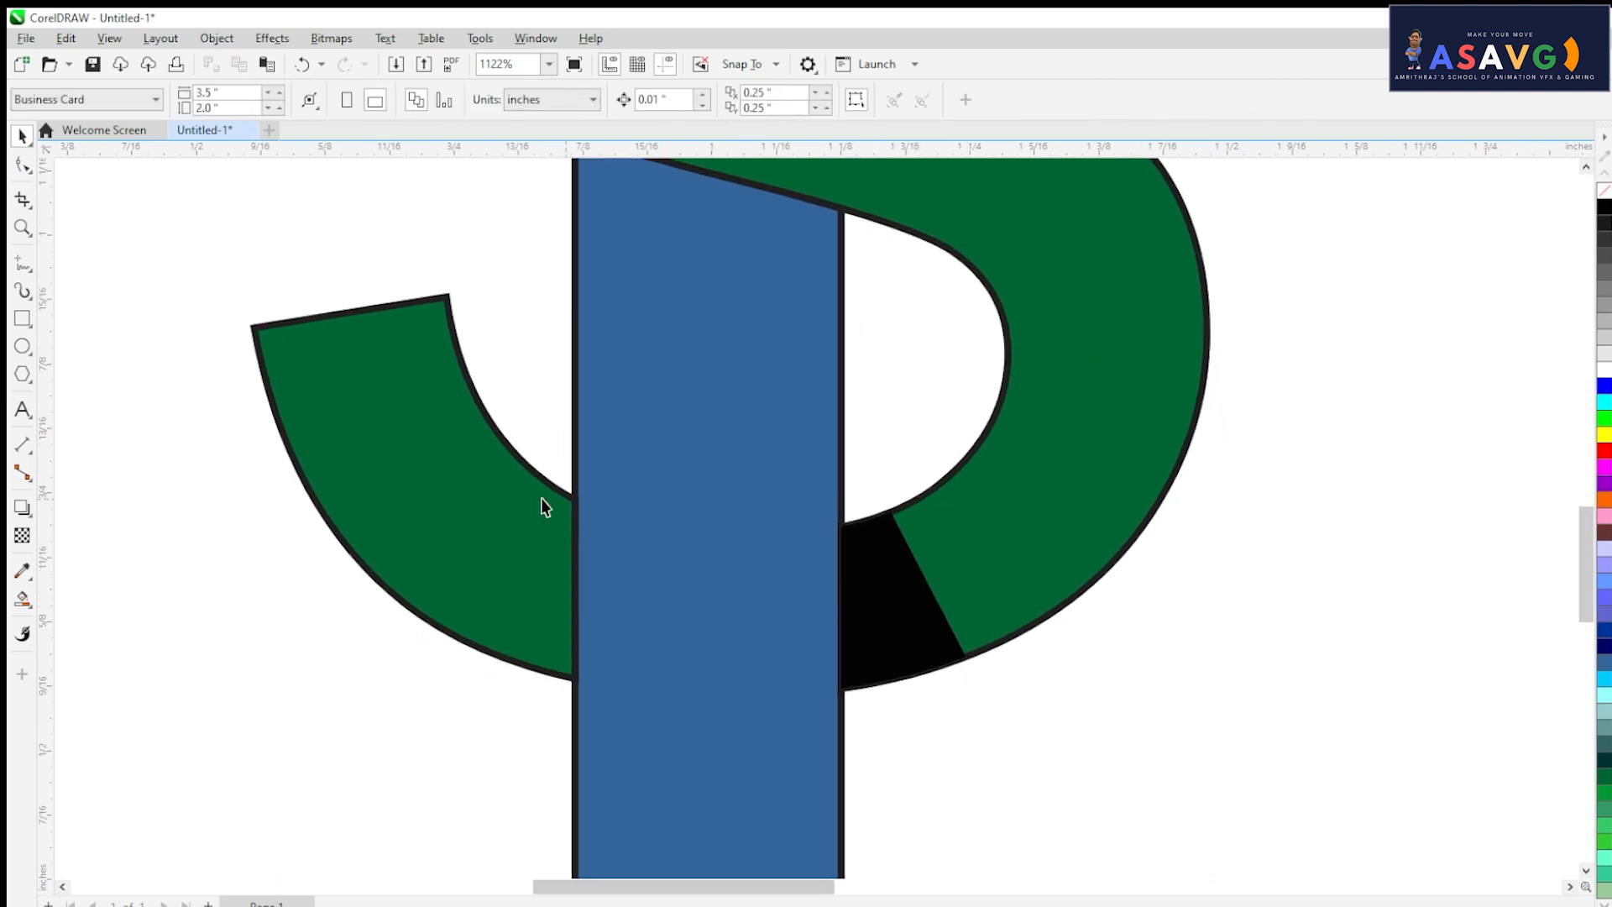
- Try out gradient transparency directions on the S's lower-right curve, and undo them
{"action": "left_click", "coordinate": [22, 537]}
{"action": "left_click_drag", "start_coordinate": [864, 607], "coordinate": [1072, 517]}
{"action": "key", "text": "ctrl+z"}
{"action": "left_click_drag", "start_coordinate": [849, 647], "coordinate": [940, 629]}
{"action": "key", "text": "ctrl+z"}
- Apply a linear gradient transparency to the lower-right black piece at about 16.7 degrees, fading away from the T's stem
{"action": "left_click", "coordinate": [21, 137]}
{"action": "left_click", "coordinate": [931, 626]}
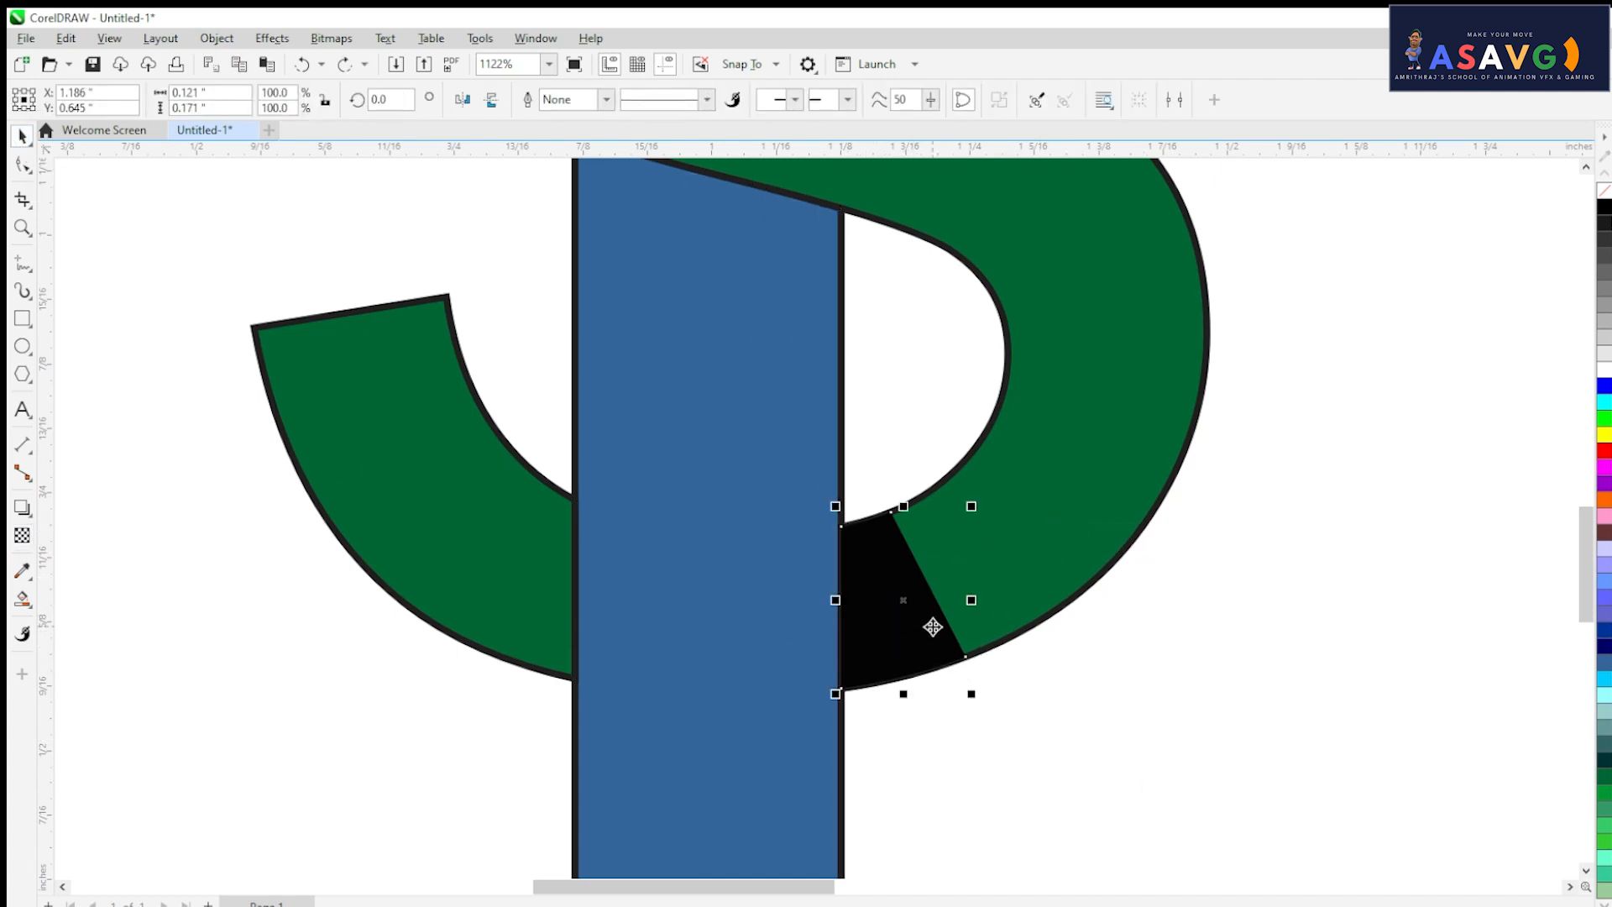
{"action": "left_click", "coordinate": [22, 538]}
{"action": "mouse_move", "coordinate": [835, 622]}
{"action": "left_mouse_down"}
{"action": "mouse_move", "coordinate": [1012, 575]}
{"action": "mouse_move", "coordinate": [1054, 546]}
{"action": "mouse_move", "coordinate": [977, 557]}
{"action": "mouse_move", "coordinate": [817, 622]}
{"action": "left_mouse_up"}
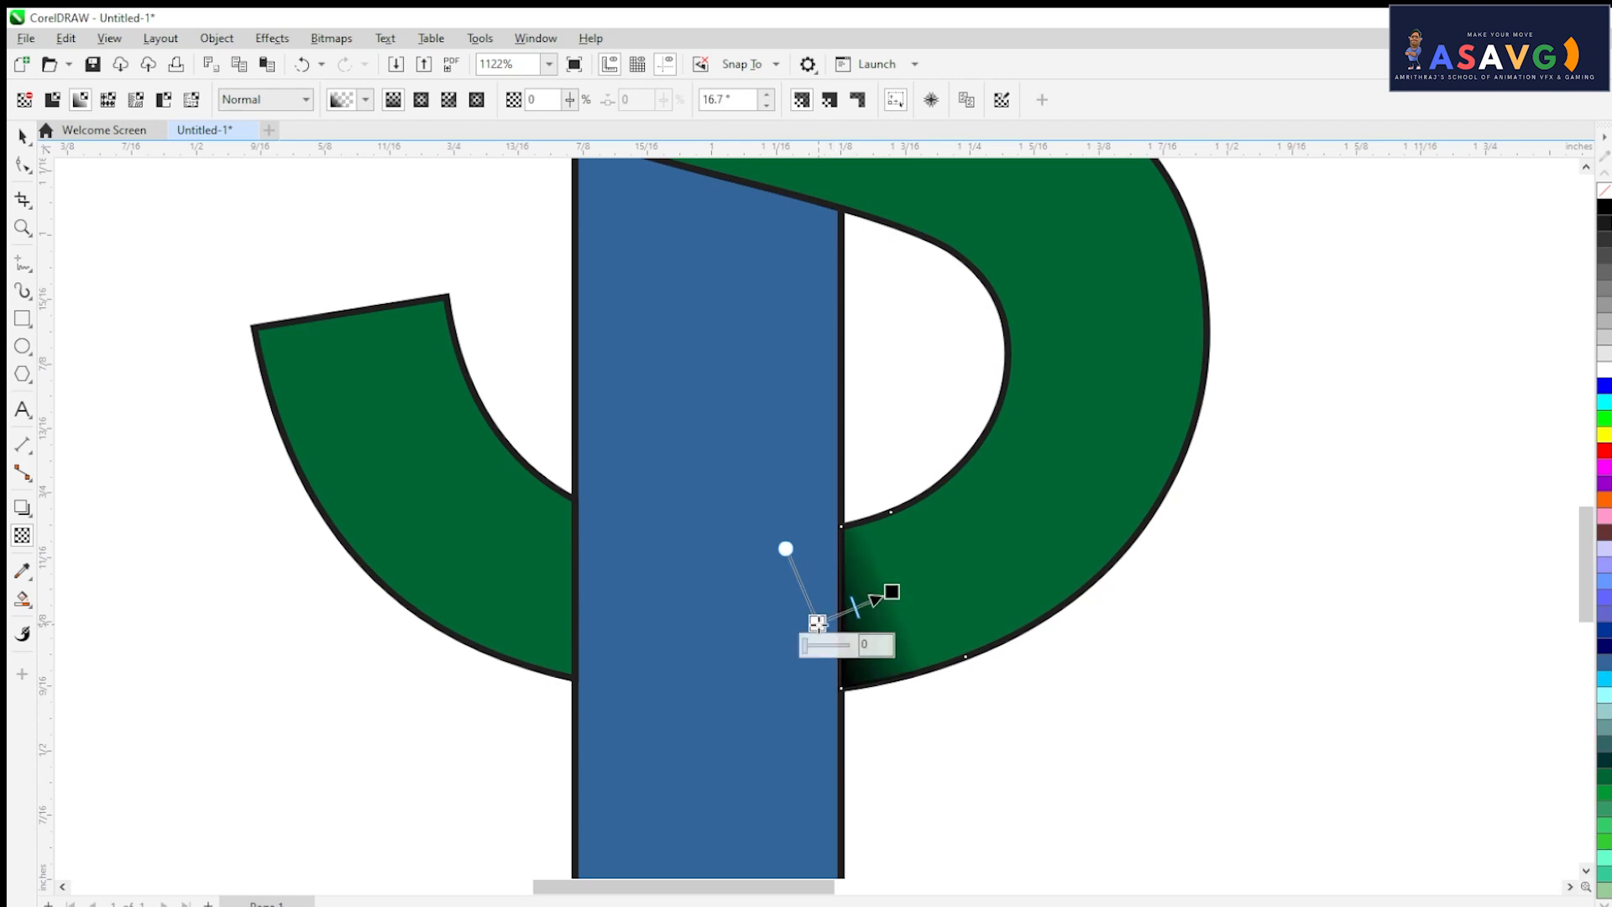
{"action": "left_click", "coordinate": [1065, 819]}
{"action": "scroll", "coordinate": [1034, 766], "scroll_direction": "down", "scroll_amount": 4}
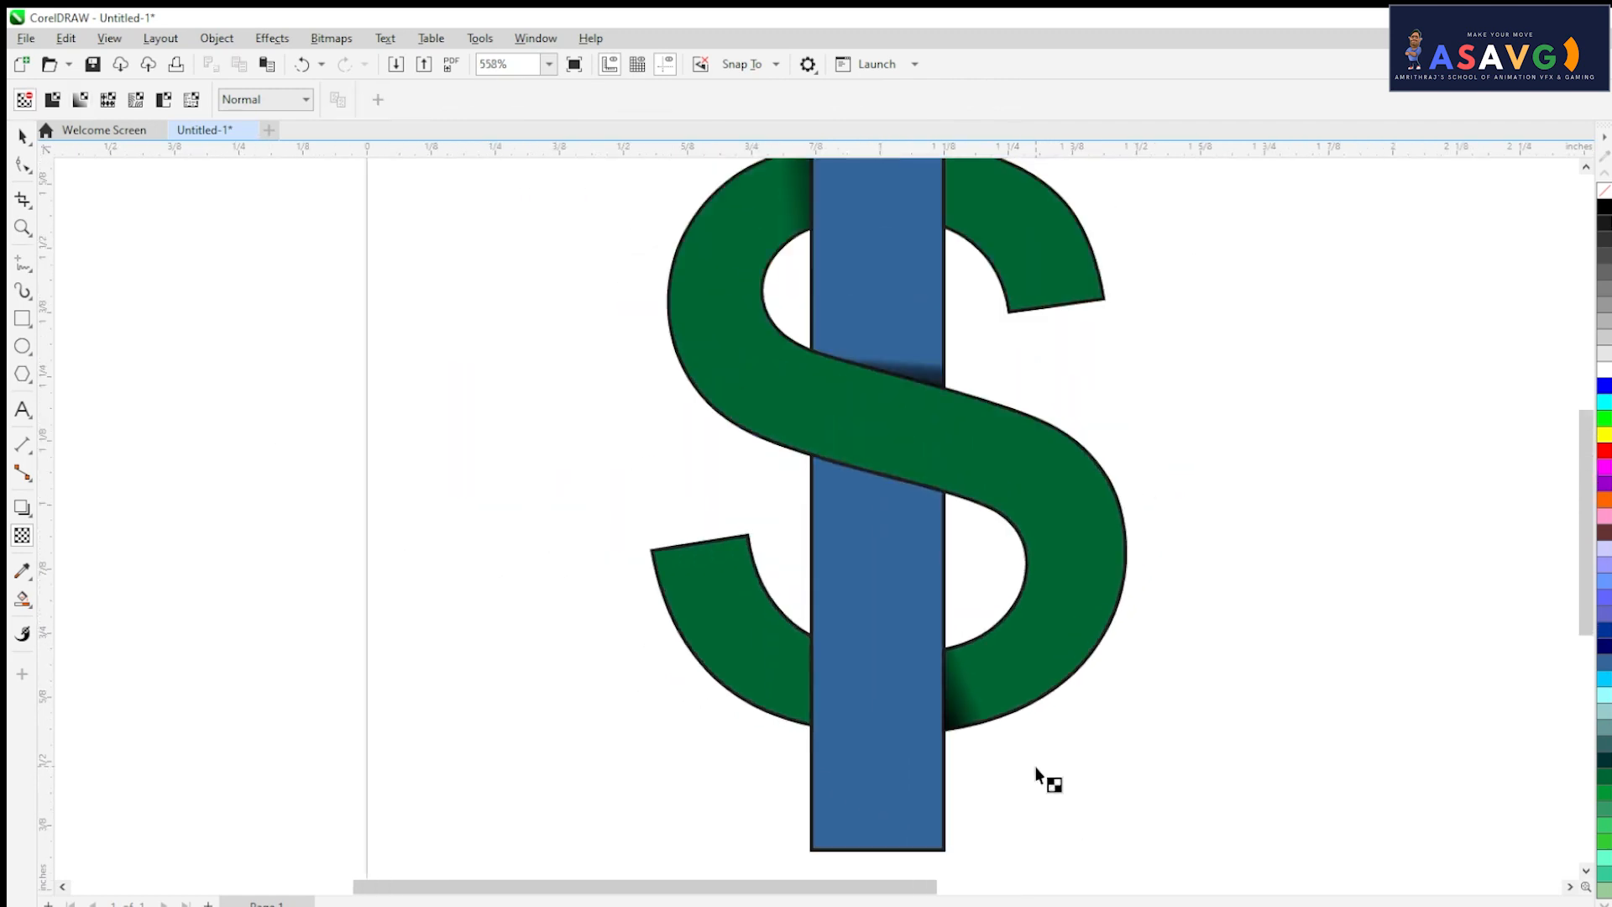
{"action": "left_click_drag", "start_coordinate": [1343, 727], "coordinate": [1329, 771]}
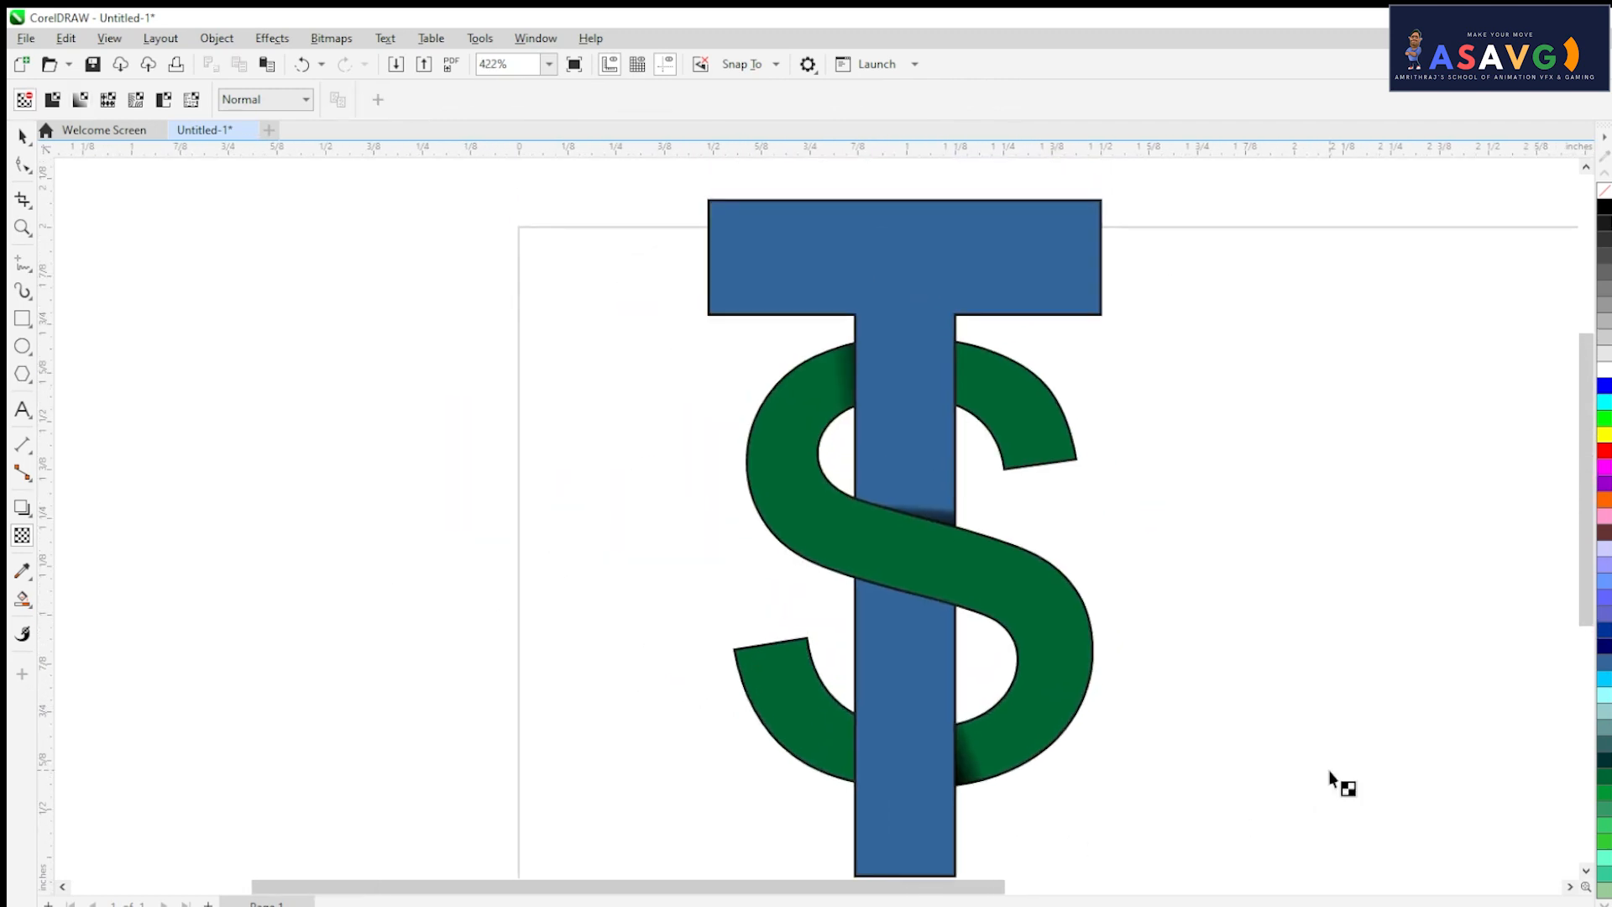
- Try twice to draw a rectangle across the S's lower-left curve, and undo both attempts
{"action": "scroll", "coordinate": [1128, 579], "scroll_direction": "up", "scroll_amount": 4}
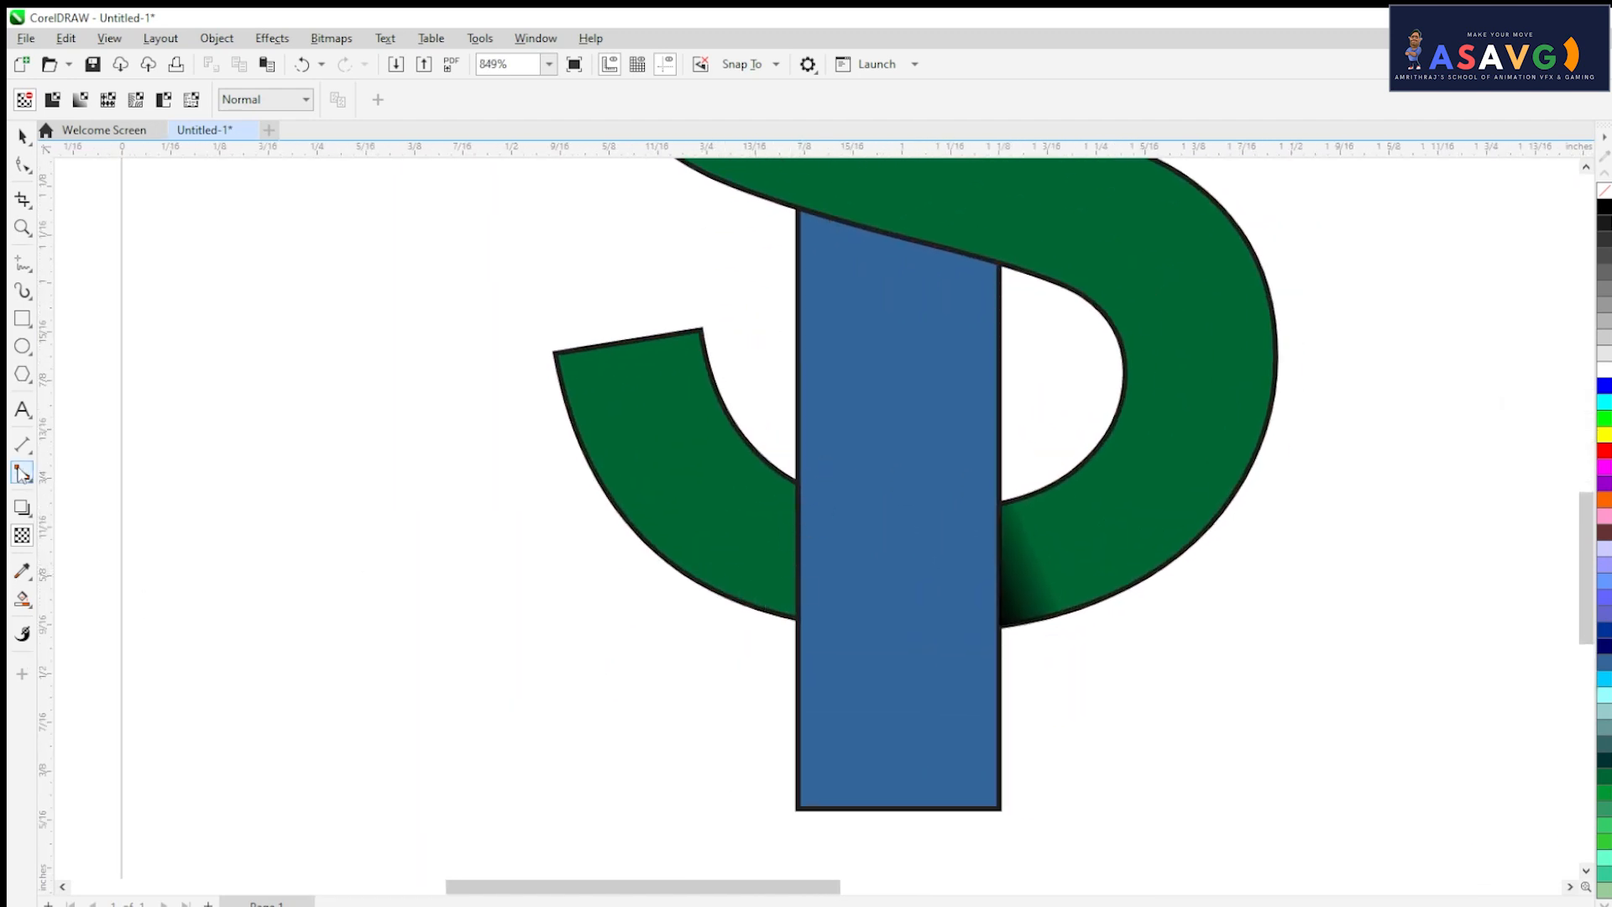
{"action": "left_click", "coordinate": [17, 326]}
{"action": "left_click", "coordinate": [79, 316]}
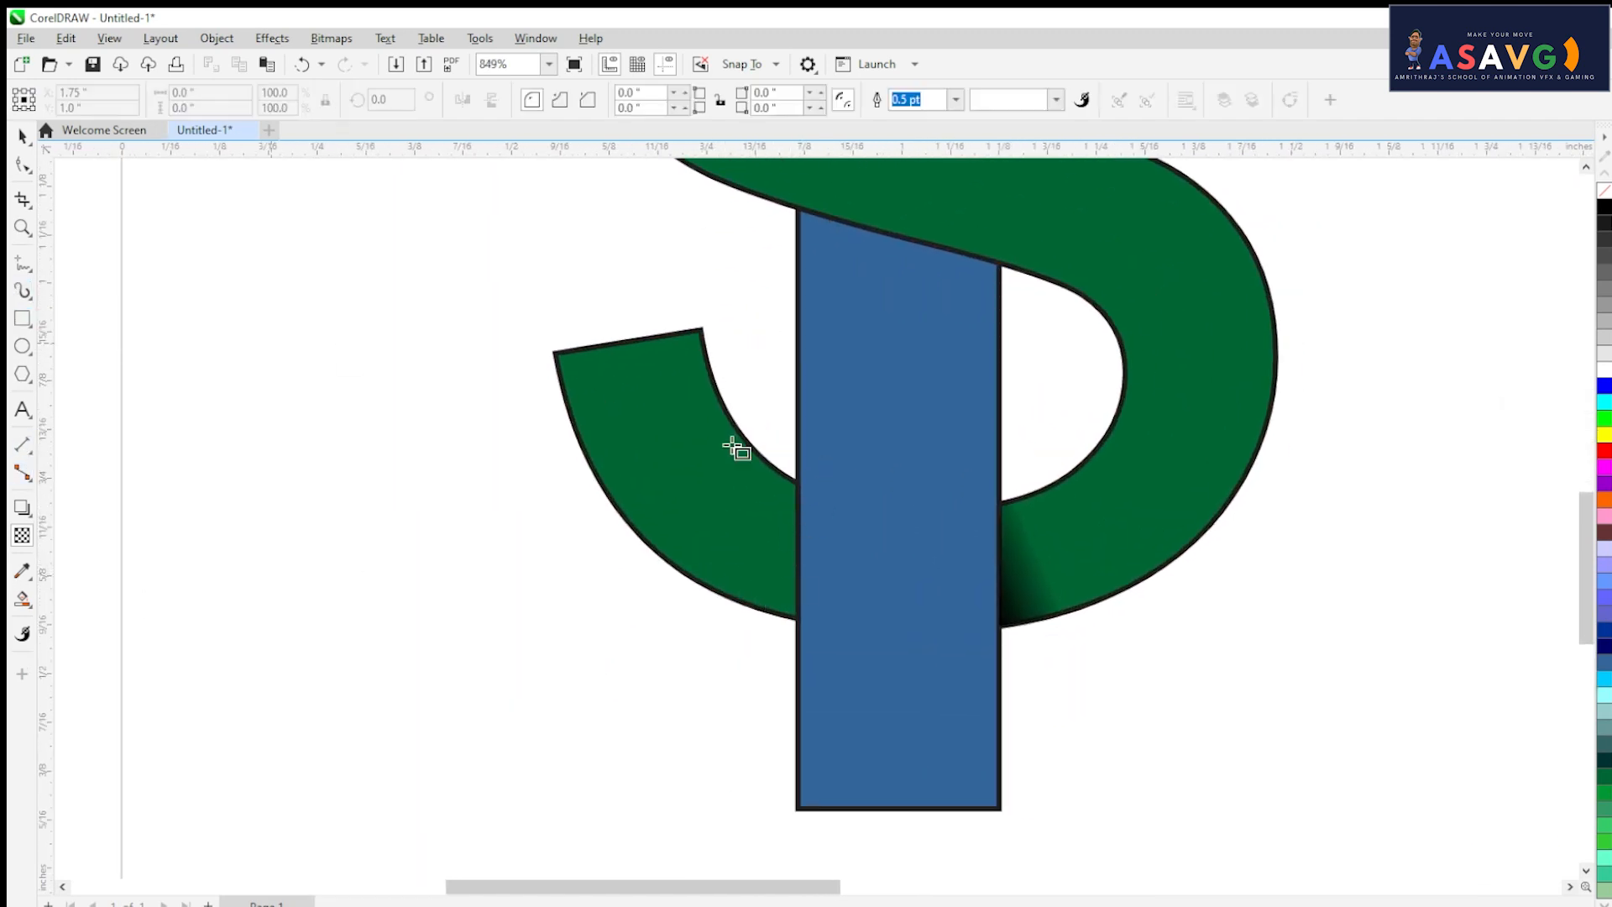
{"action": "left_click_drag", "start_coordinate": [764, 411], "coordinate": [647, 565]}
{"action": "key", "text": "ctrl+z"}
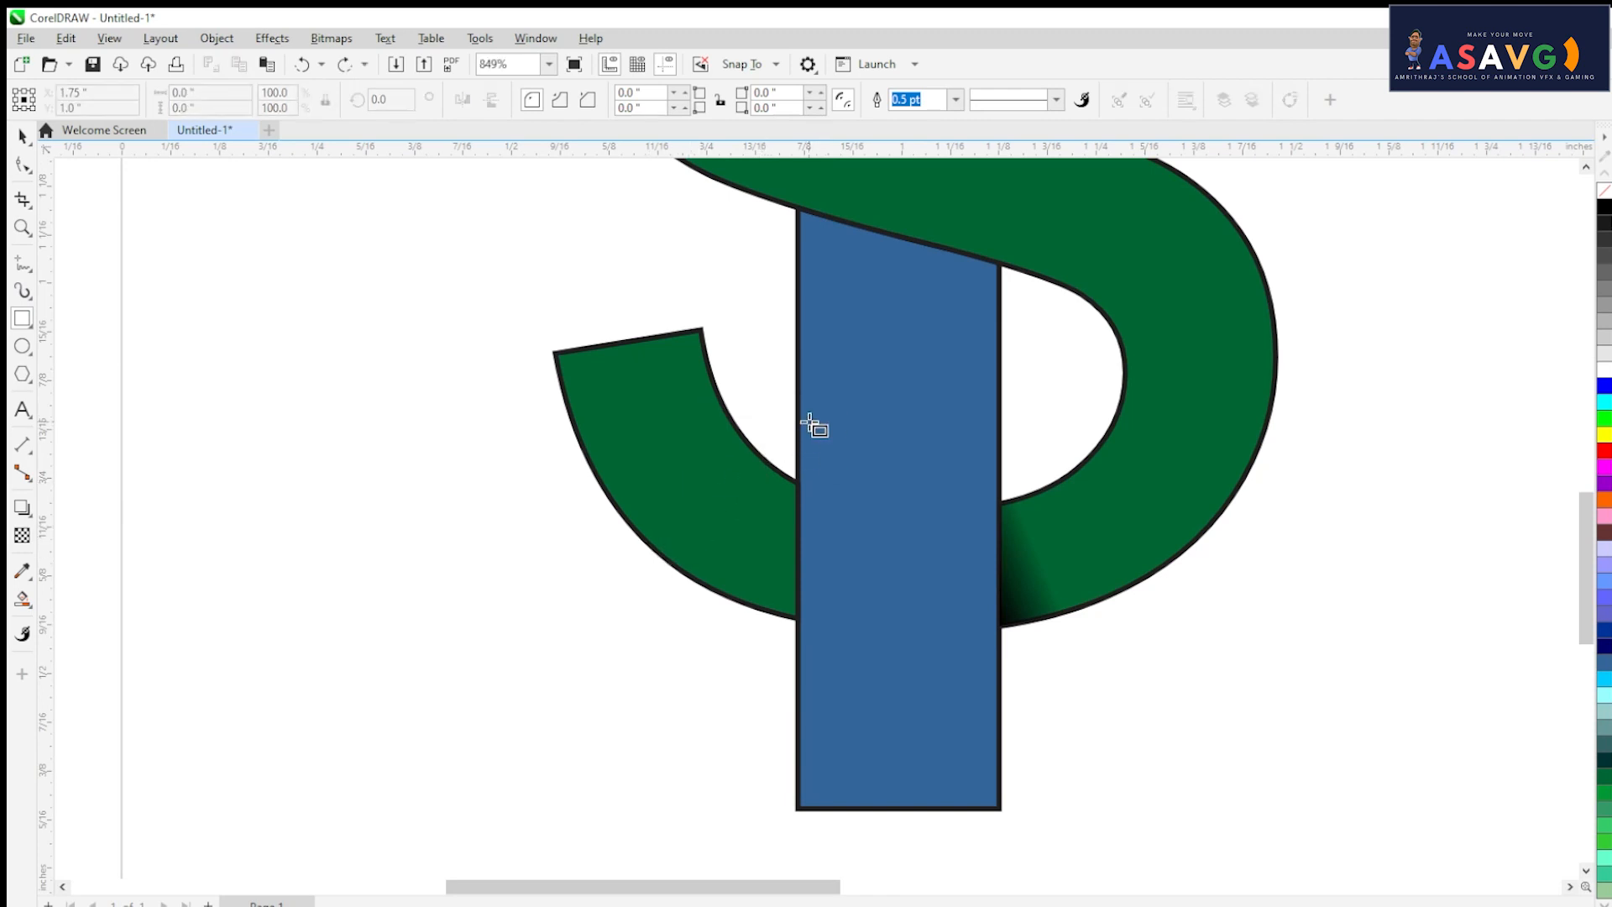
{"action": "left_click_drag", "start_coordinate": [832, 411], "coordinate": [683, 515]}
{"action": "key", "text": "ctrl+z"}
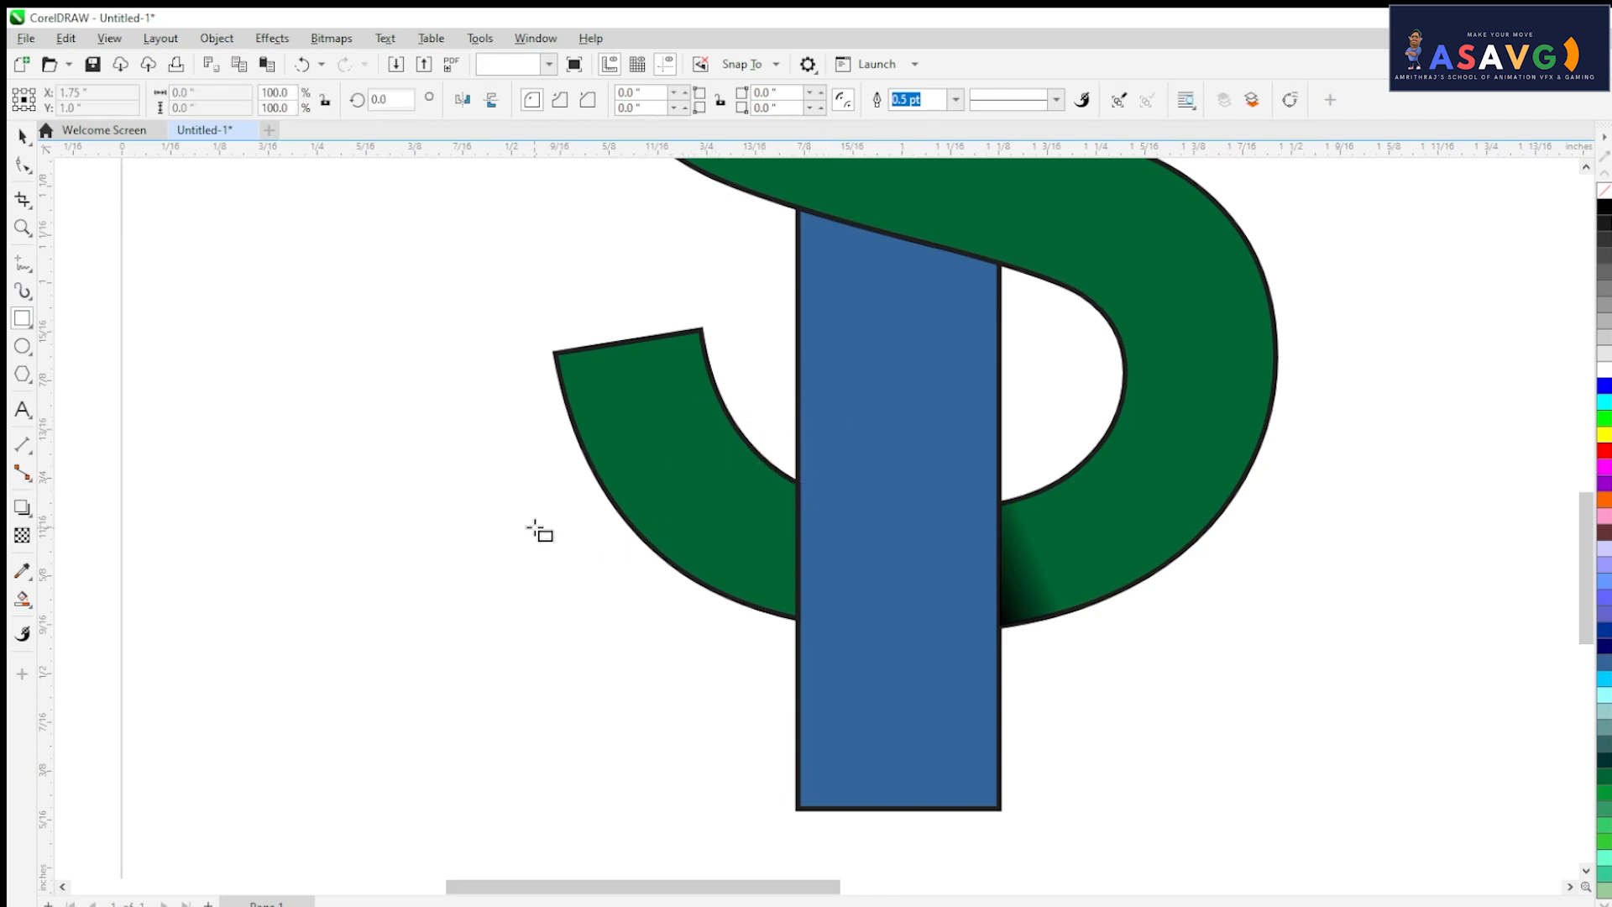
- Draw a thin rectangle about 0.015 by 0.378 inches and place it across the S's lower-left curve, rotated to about 310.8 degrees
{"action": "left_click_drag", "start_coordinate": [426, 694], "coordinate": [436, 394]}
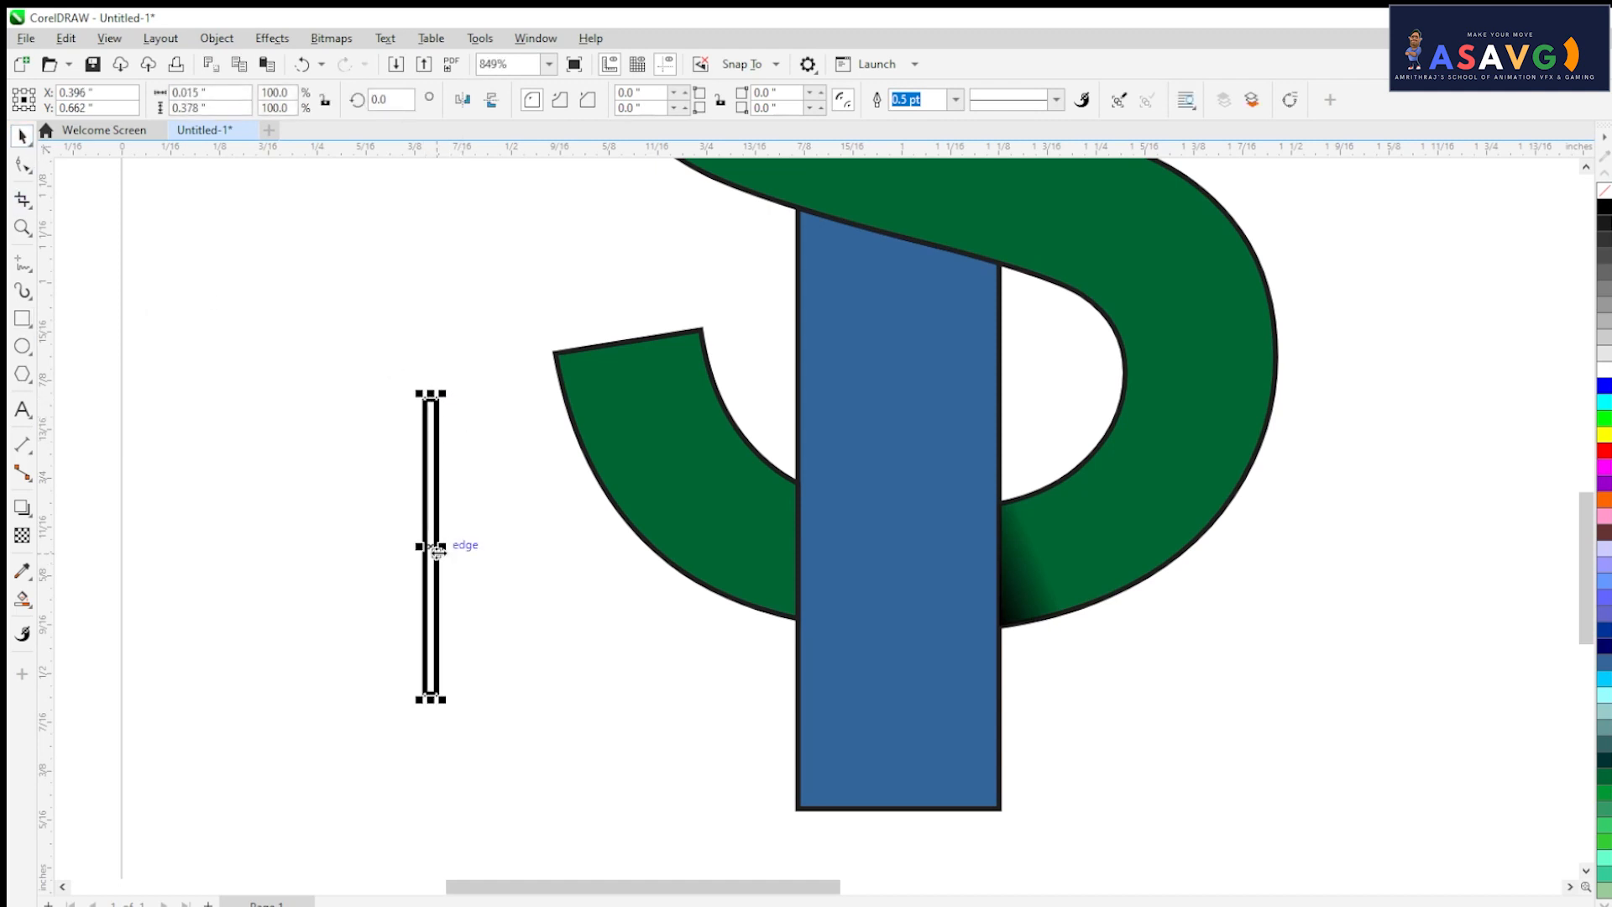
{"action": "left_click_drag", "start_coordinate": [438, 549], "coordinate": [742, 397]}
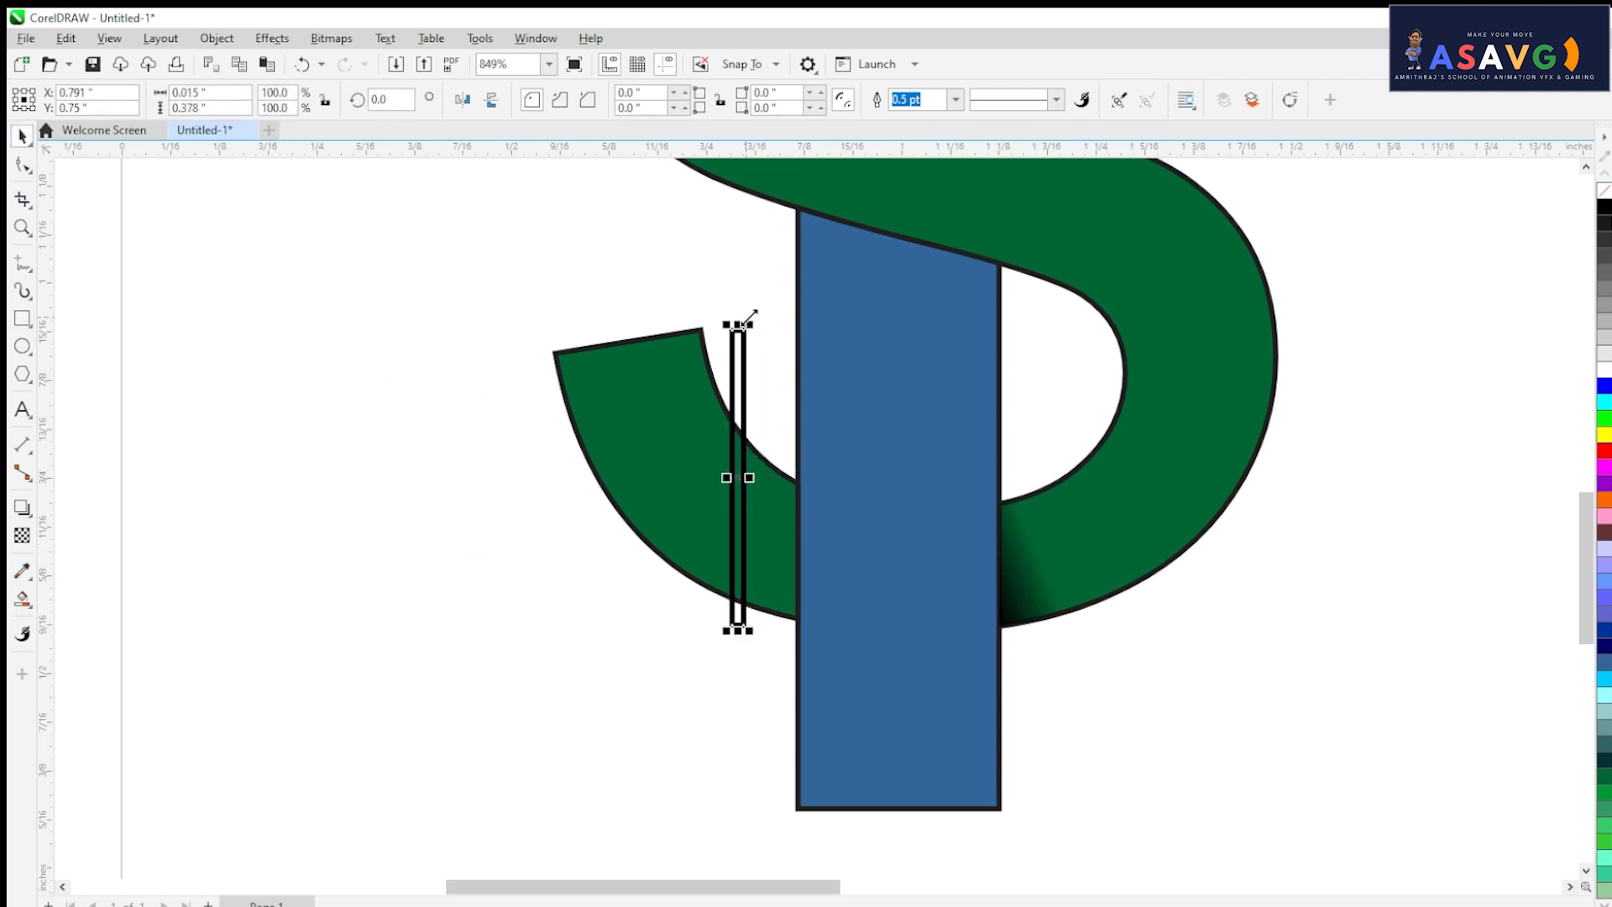
{"action": "left_click", "coordinate": [734, 356]}
{"action": "left_click_drag", "start_coordinate": [745, 324], "coordinate": [850, 374]}
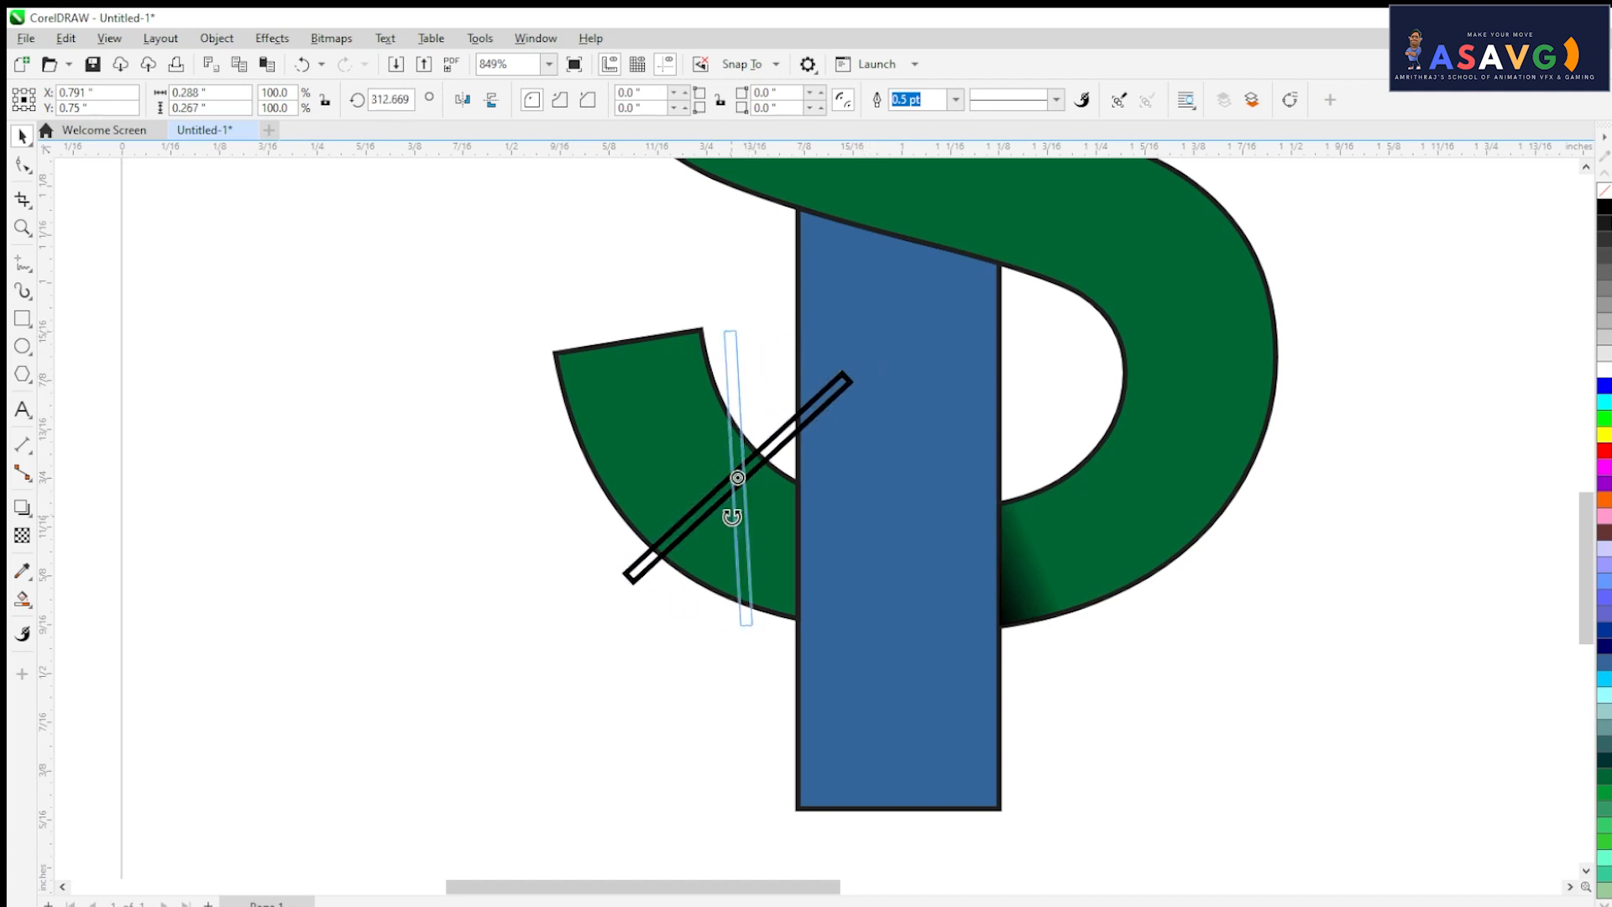
{"action": "mouse_move", "coordinate": [732, 517]}
{"action": "left_mouse_down"}
{"action": "mouse_move", "coordinate": [702, 504]}
{"action": "mouse_move", "coordinate": [722, 506]}
{"action": "left_mouse_up"}
{"action": "left_click", "coordinate": [709, 502]}
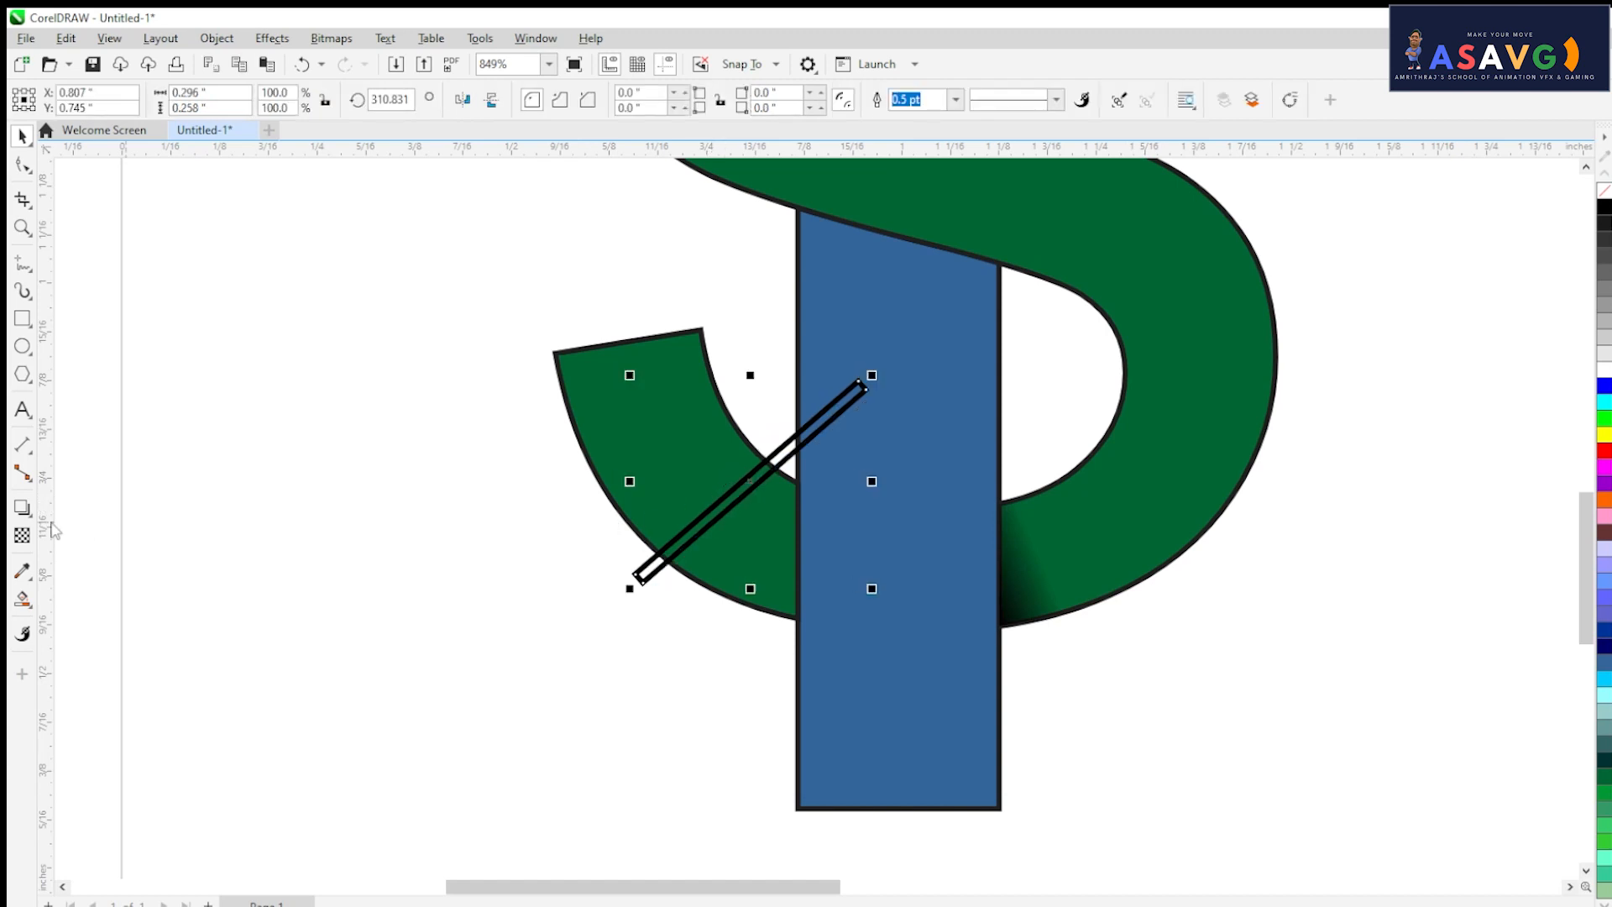
- Smart-fill the S's lower-left area between the slanted rectangle and the T's stem with black, and delete the rectangle
{"action": "left_click", "coordinate": [25, 596]}
{"action": "left_click", "coordinate": [780, 551]}
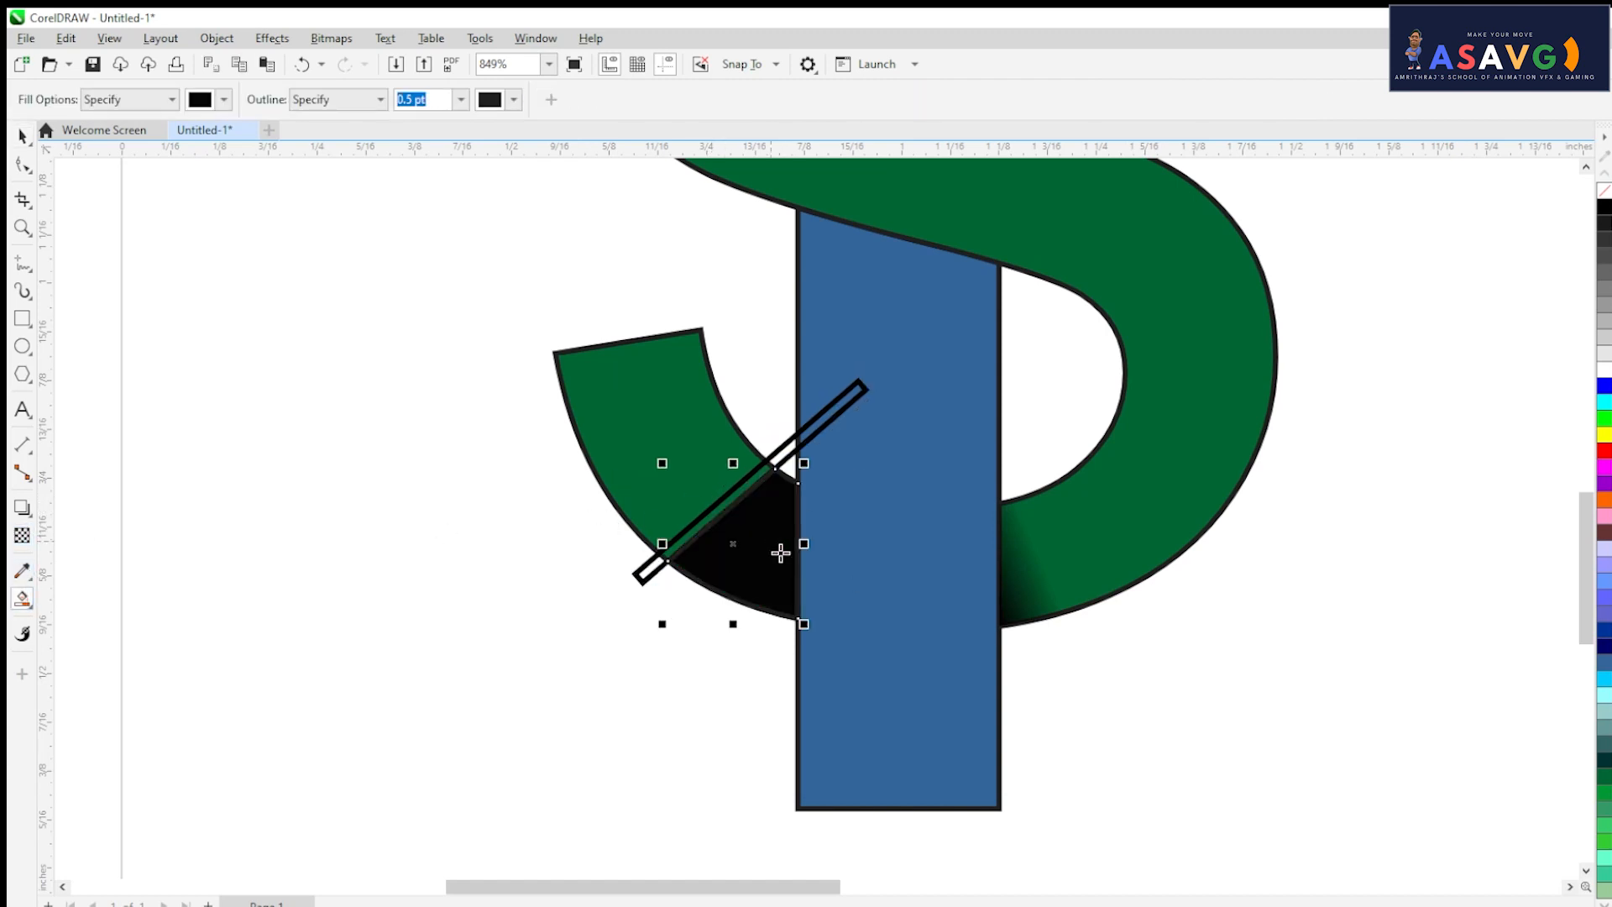
{"action": "left_click", "coordinate": [329, 259]}
{"action": "left_click", "coordinate": [753, 499]}
{"action": "key", "text": "Delete"}
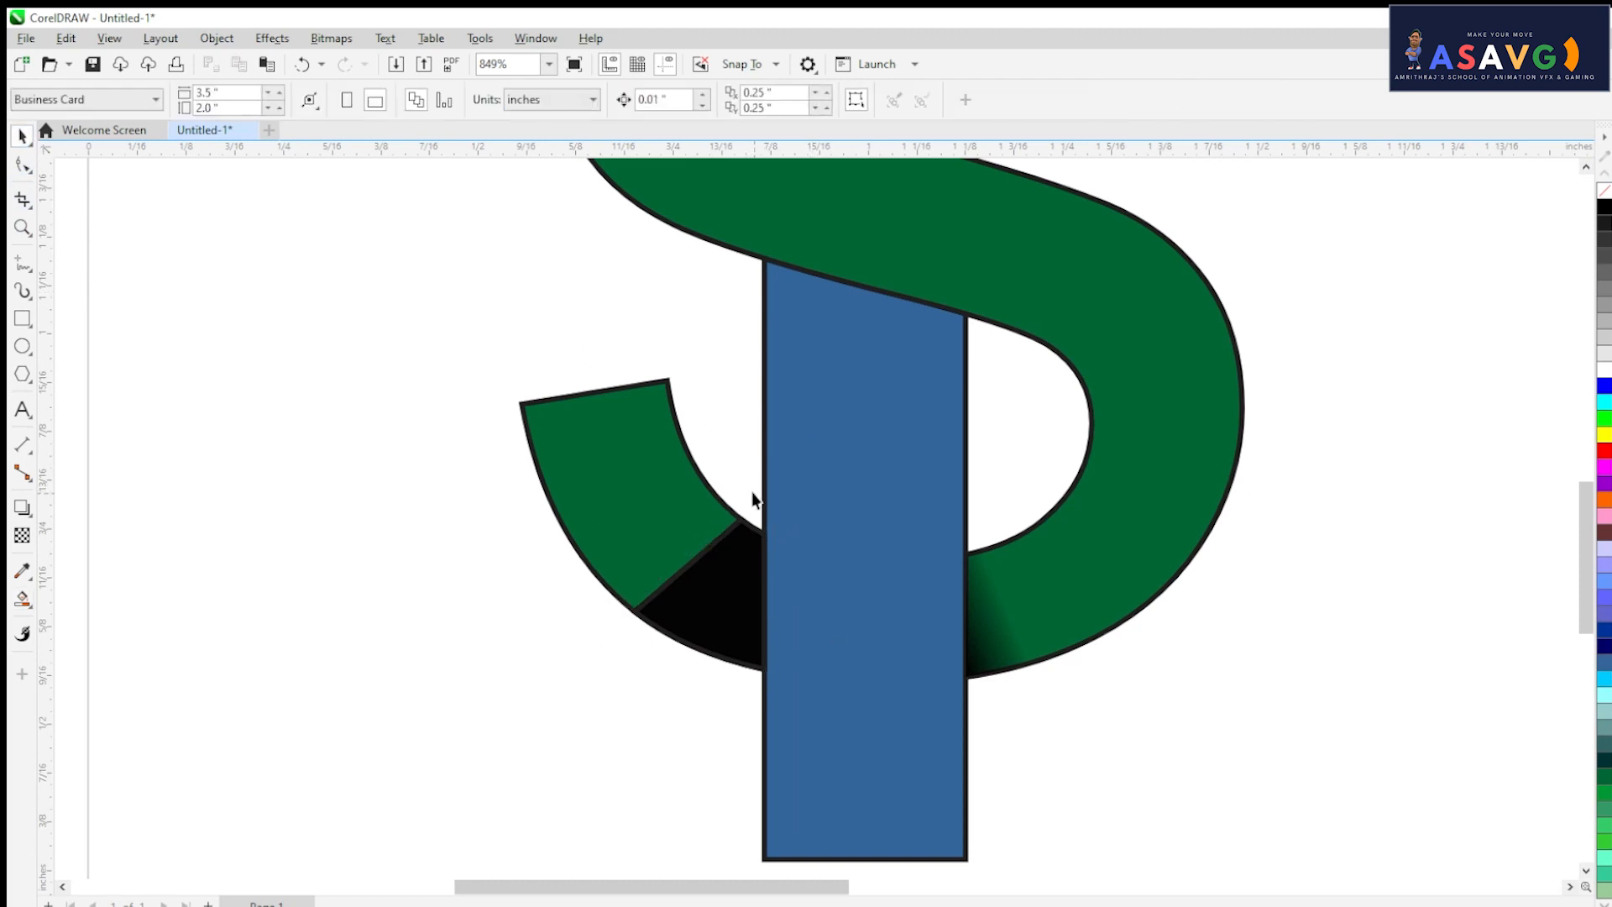
- Remove the outline from the black piece on the S's lower-left curve
{"action": "left_click", "coordinate": [716, 554]}
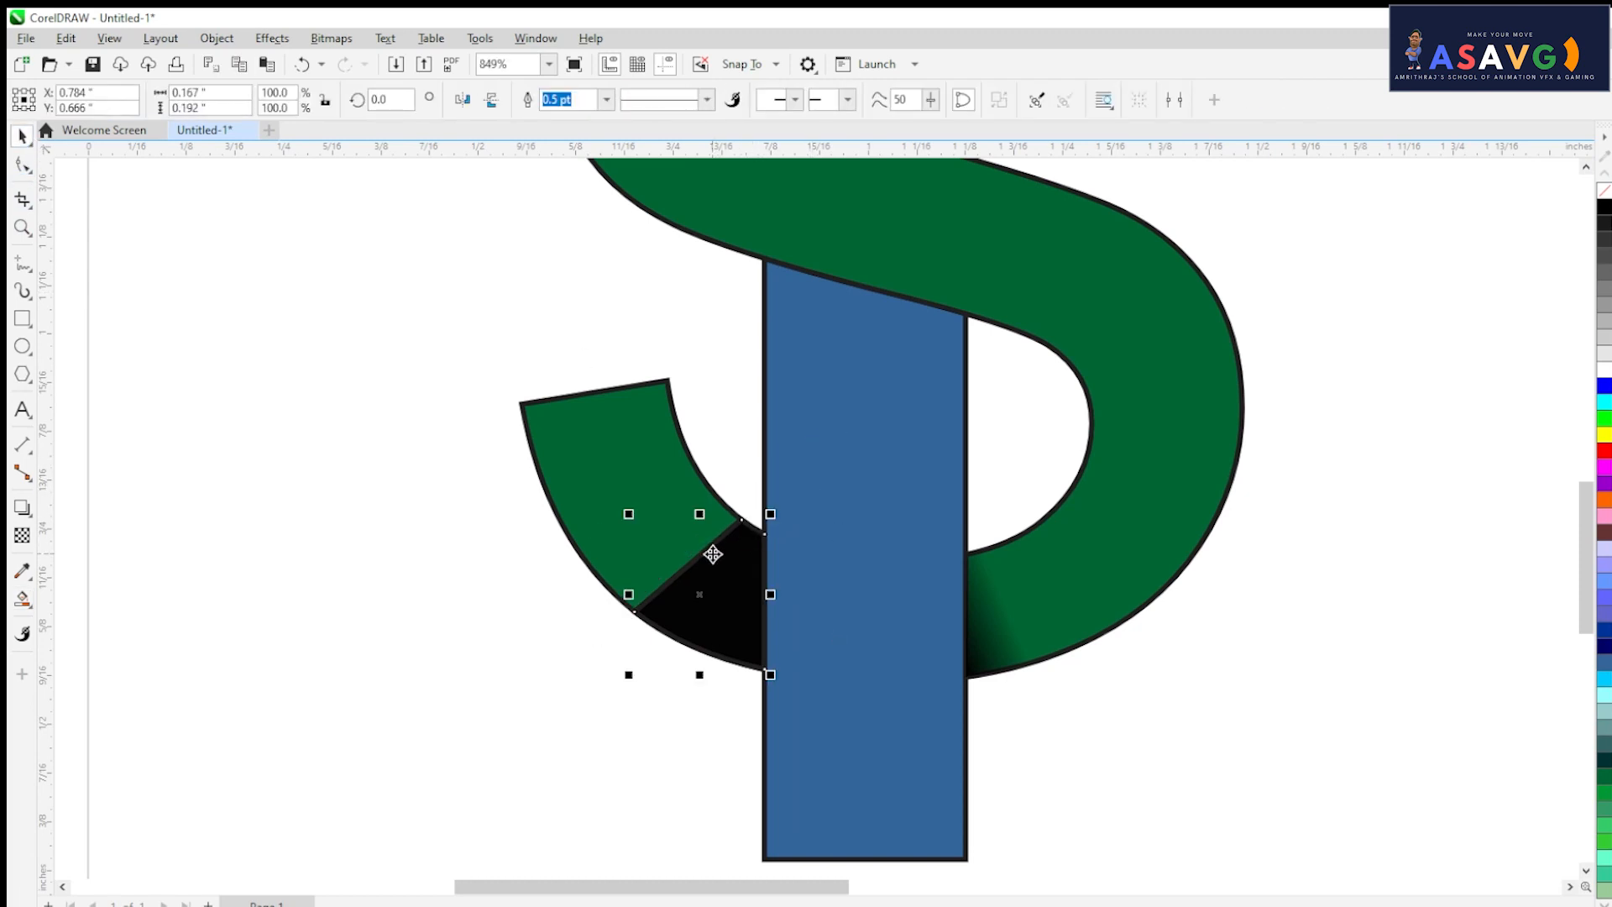
{"action": "right_click", "coordinate": [1603, 196]}
{"action": "scroll", "coordinate": [604, 589], "scroll_direction": "up", "scroll_amount": 1}
{"action": "left_click", "coordinate": [710, 653]}
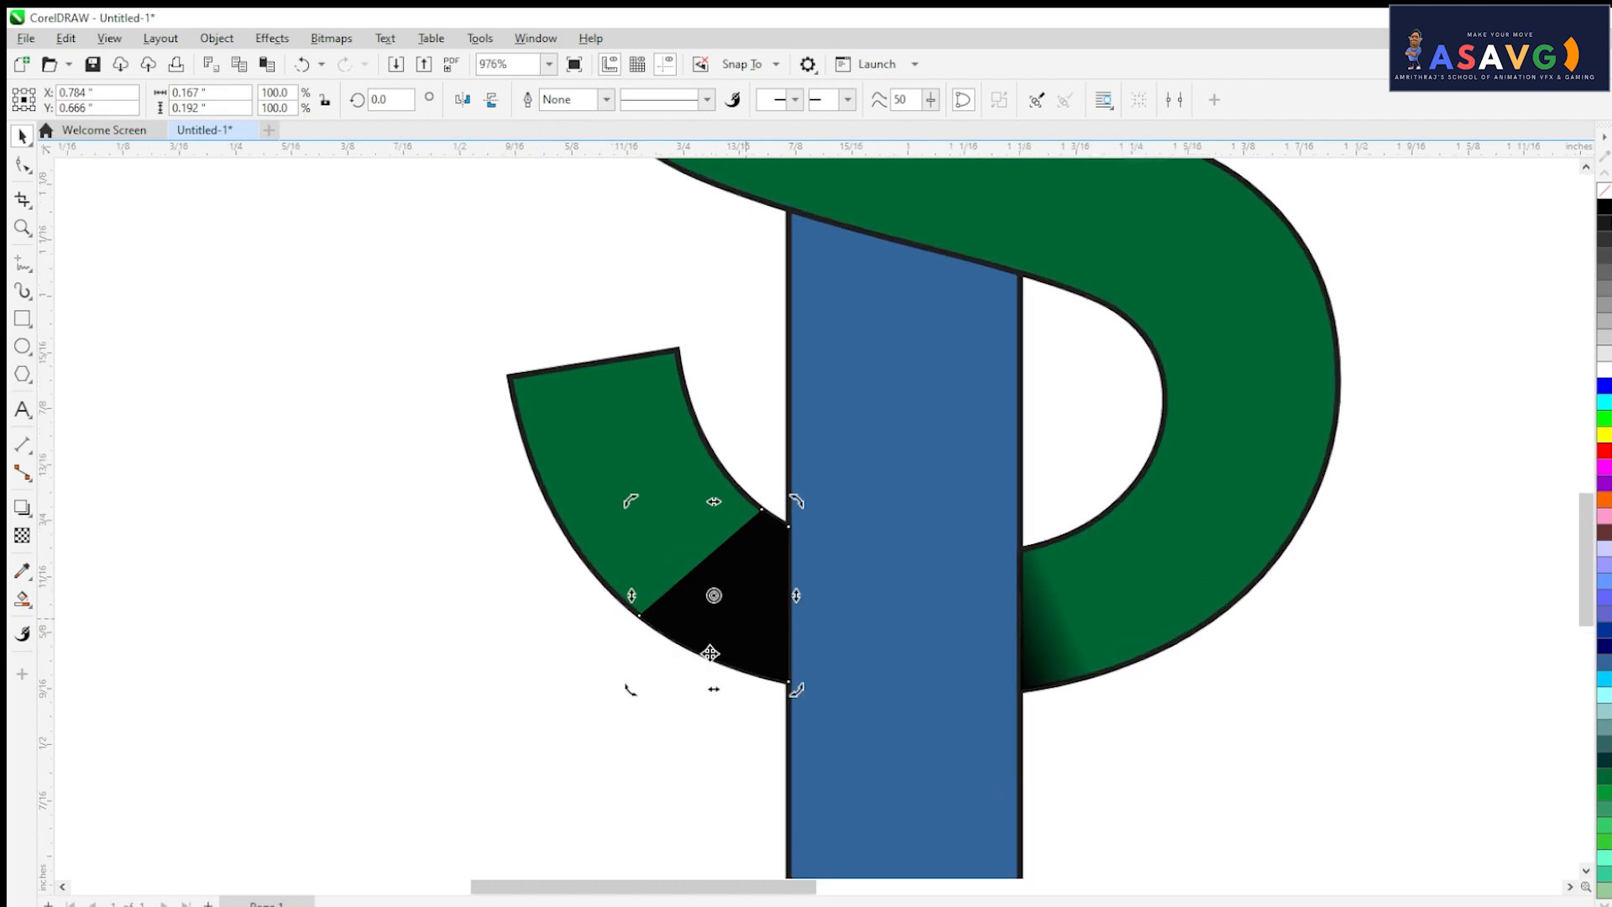
- Apply a linear gradient transparency to the lower-left black piece, fading up and away from the T's stem along the S
{"action": "left_click", "coordinate": [21, 535]}
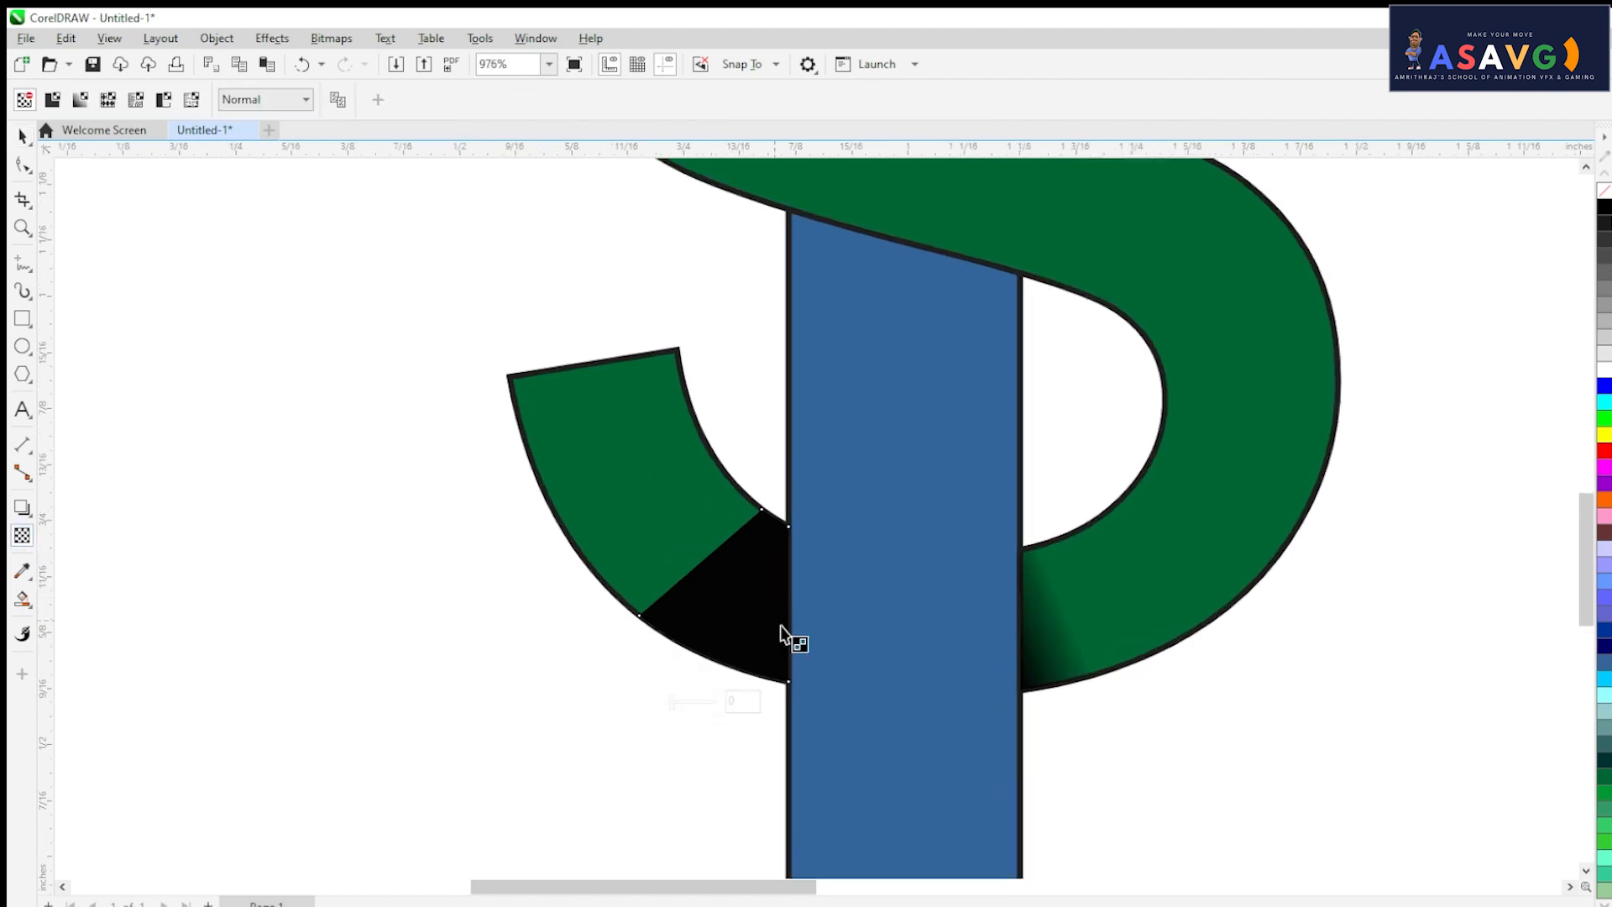
{"action": "left_click_drag", "start_coordinate": [784, 638], "coordinate": [737, 576]}
{"action": "key", "text": "ctrl+z"}
{"action": "left_click", "coordinate": [410, 606]}
{"action": "scroll", "coordinate": [409, 606], "scroll_direction": "down", "scroll_amount": 1}
{"action": "scroll", "coordinate": [409, 606], "scroll_direction": "down", "scroll_amount": 2}
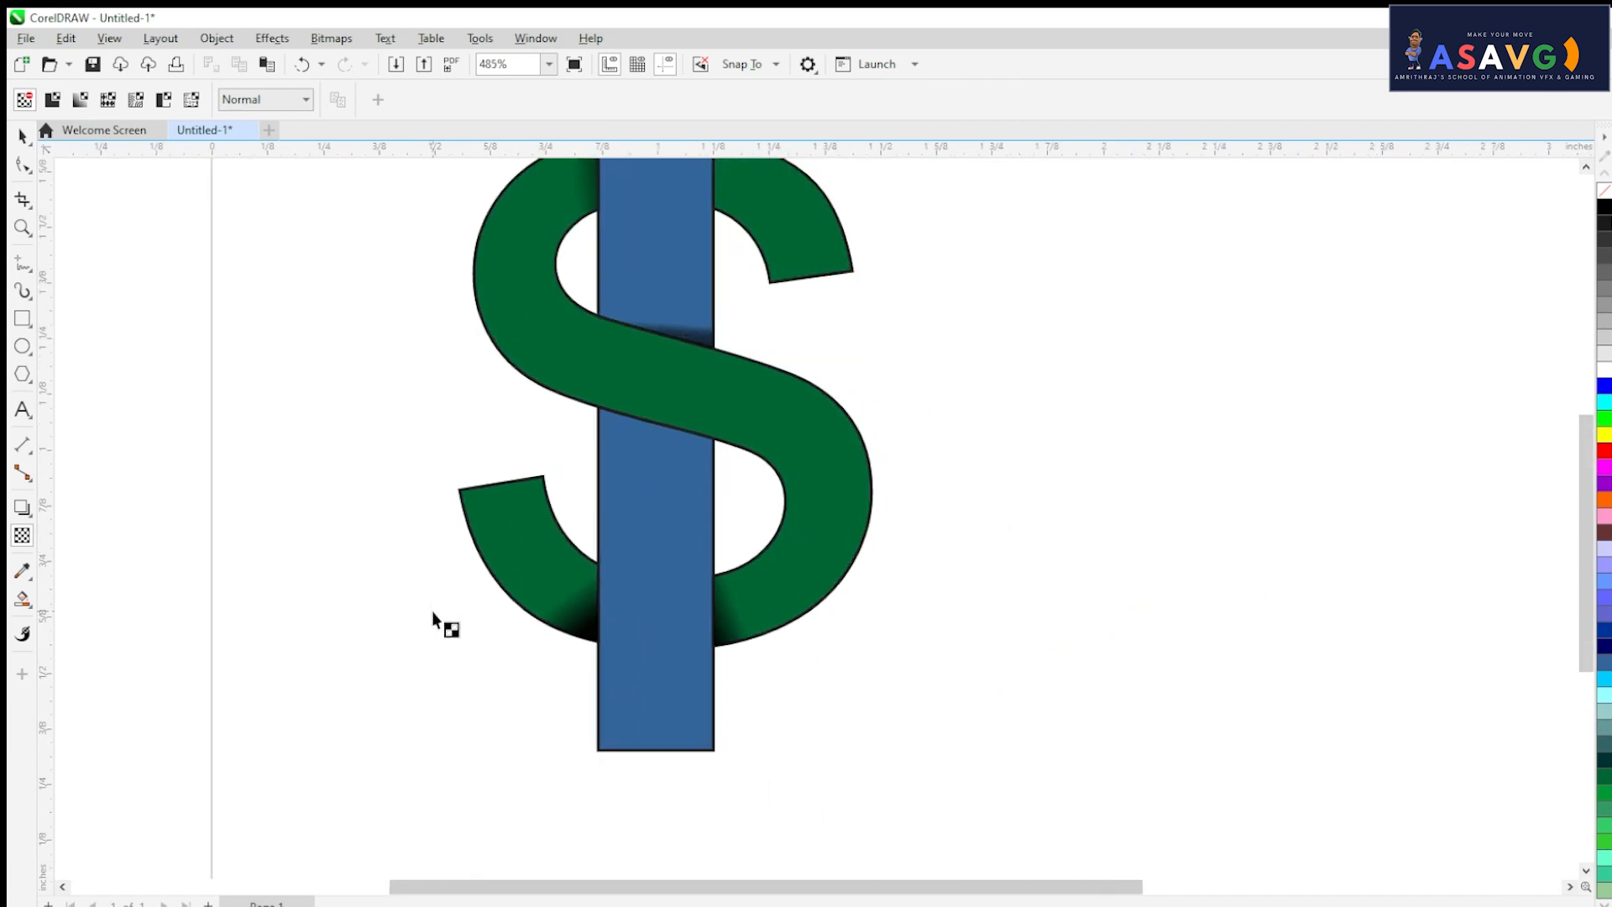
{"action": "left_click_drag", "start_coordinate": [733, 477], "coordinate": [1125, 537]}
{"action": "left_click_drag", "start_coordinate": [1091, 422], "coordinate": [1047, 429]}
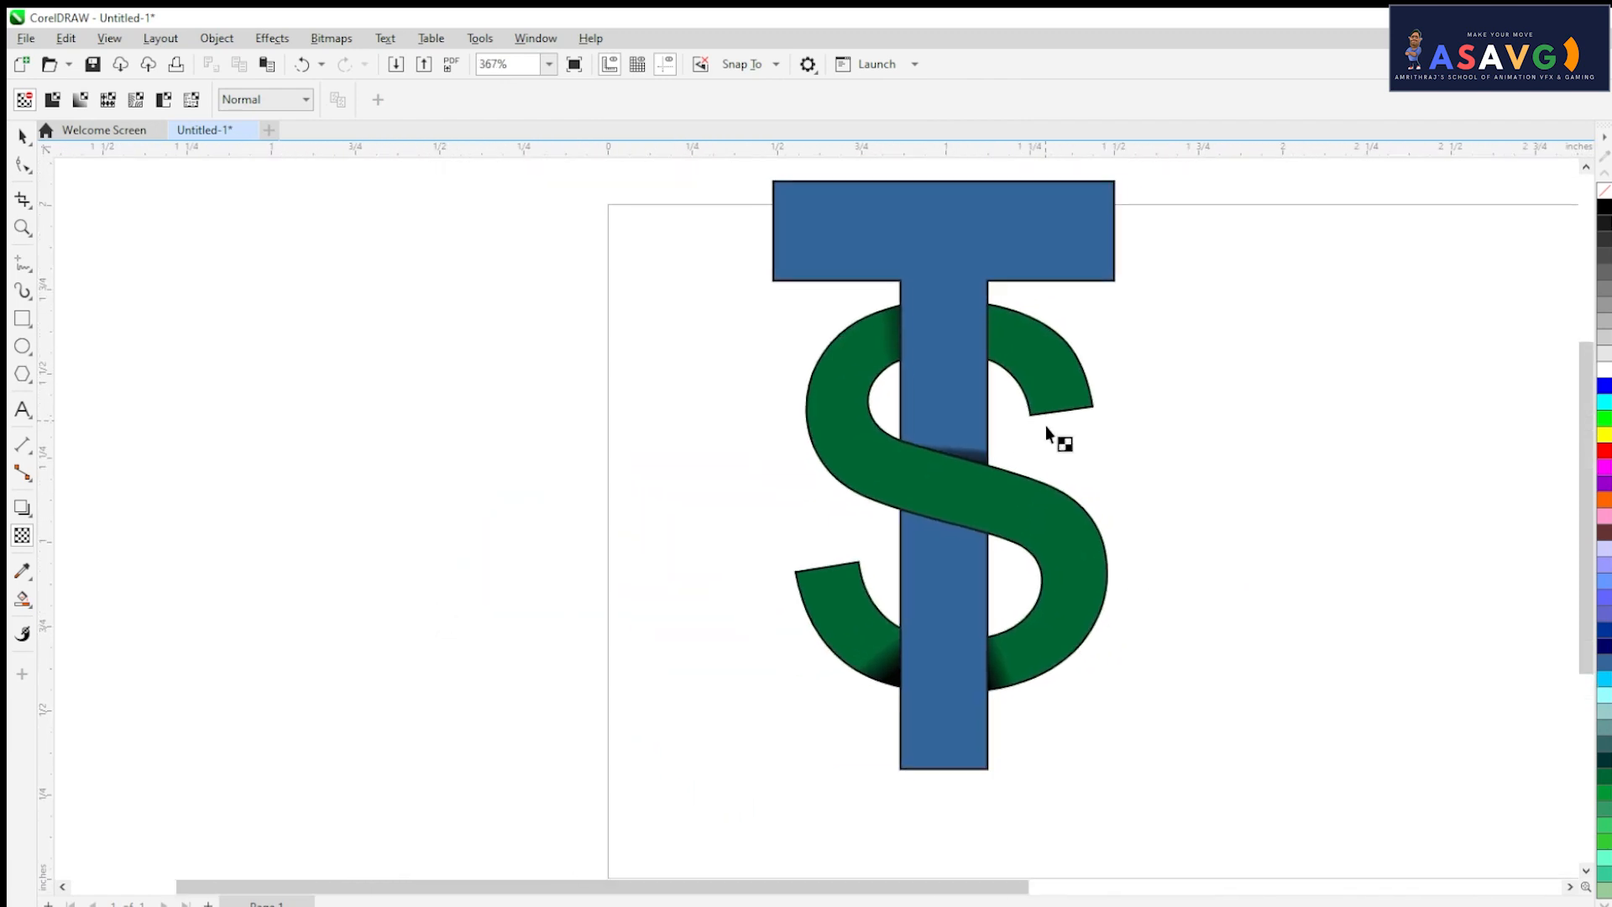
- Extend the stem shadow's fade higher above the S's diagonal band and move its opaque end lower into the band
{"action": "scroll", "coordinate": [1060, 463], "scroll_direction": "up", "scroll_amount": 1}
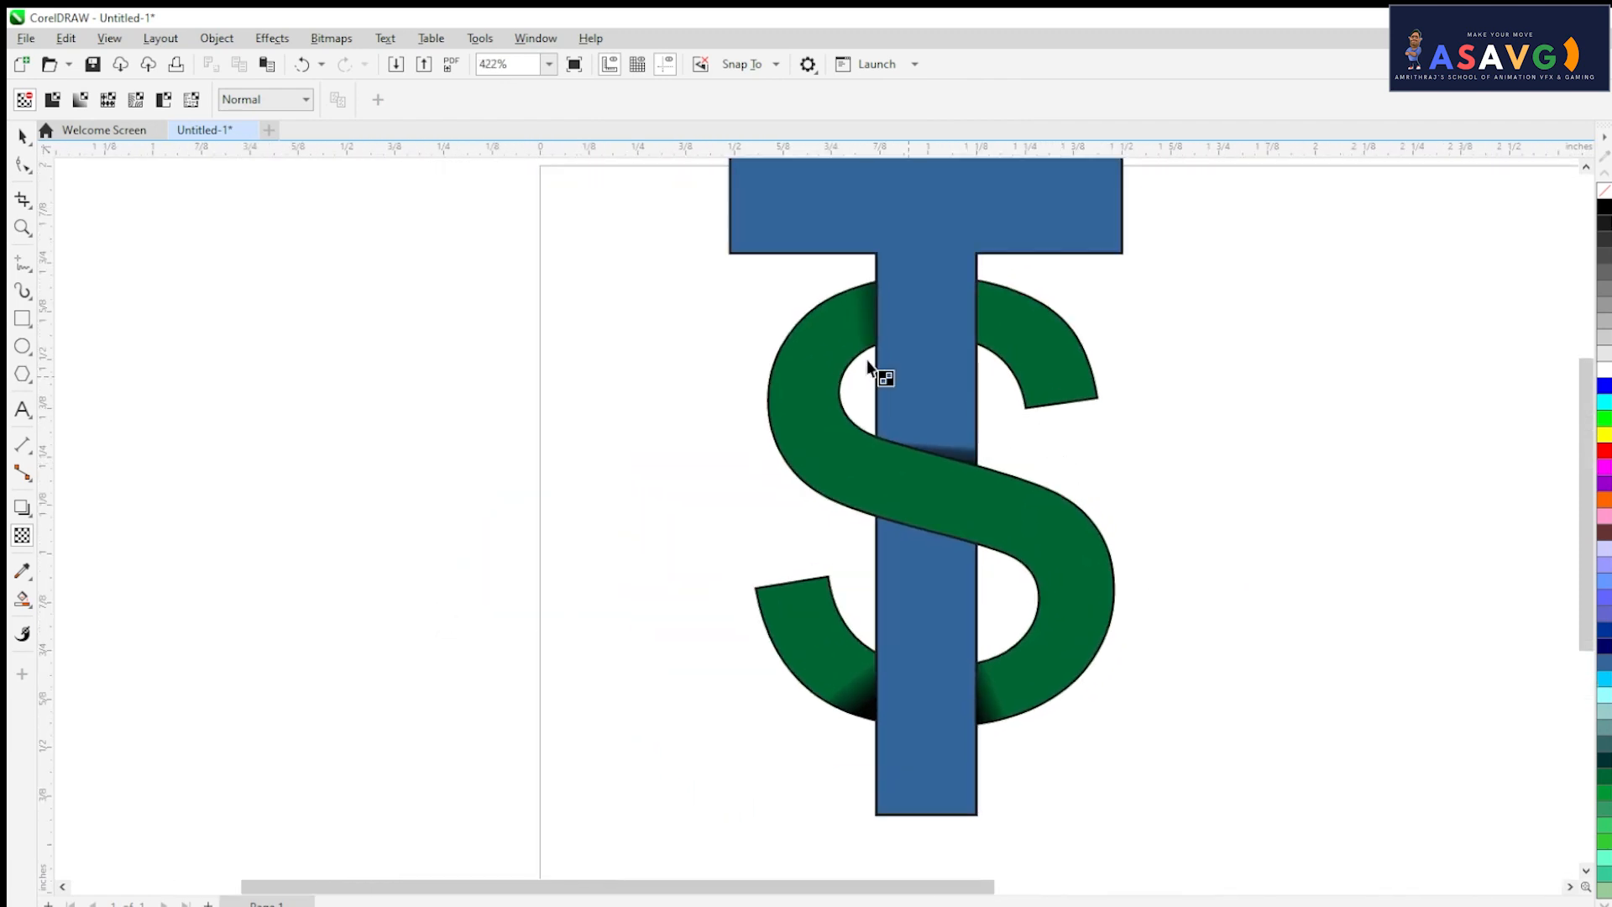
{"action": "left_click", "coordinate": [964, 462]}
{"action": "scroll", "coordinate": [964, 461], "scroll_direction": "up", "scroll_amount": 4}
{"action": "left_click_drag", "start_coordinate": [918, 509], "coordinate": [924, 485]}
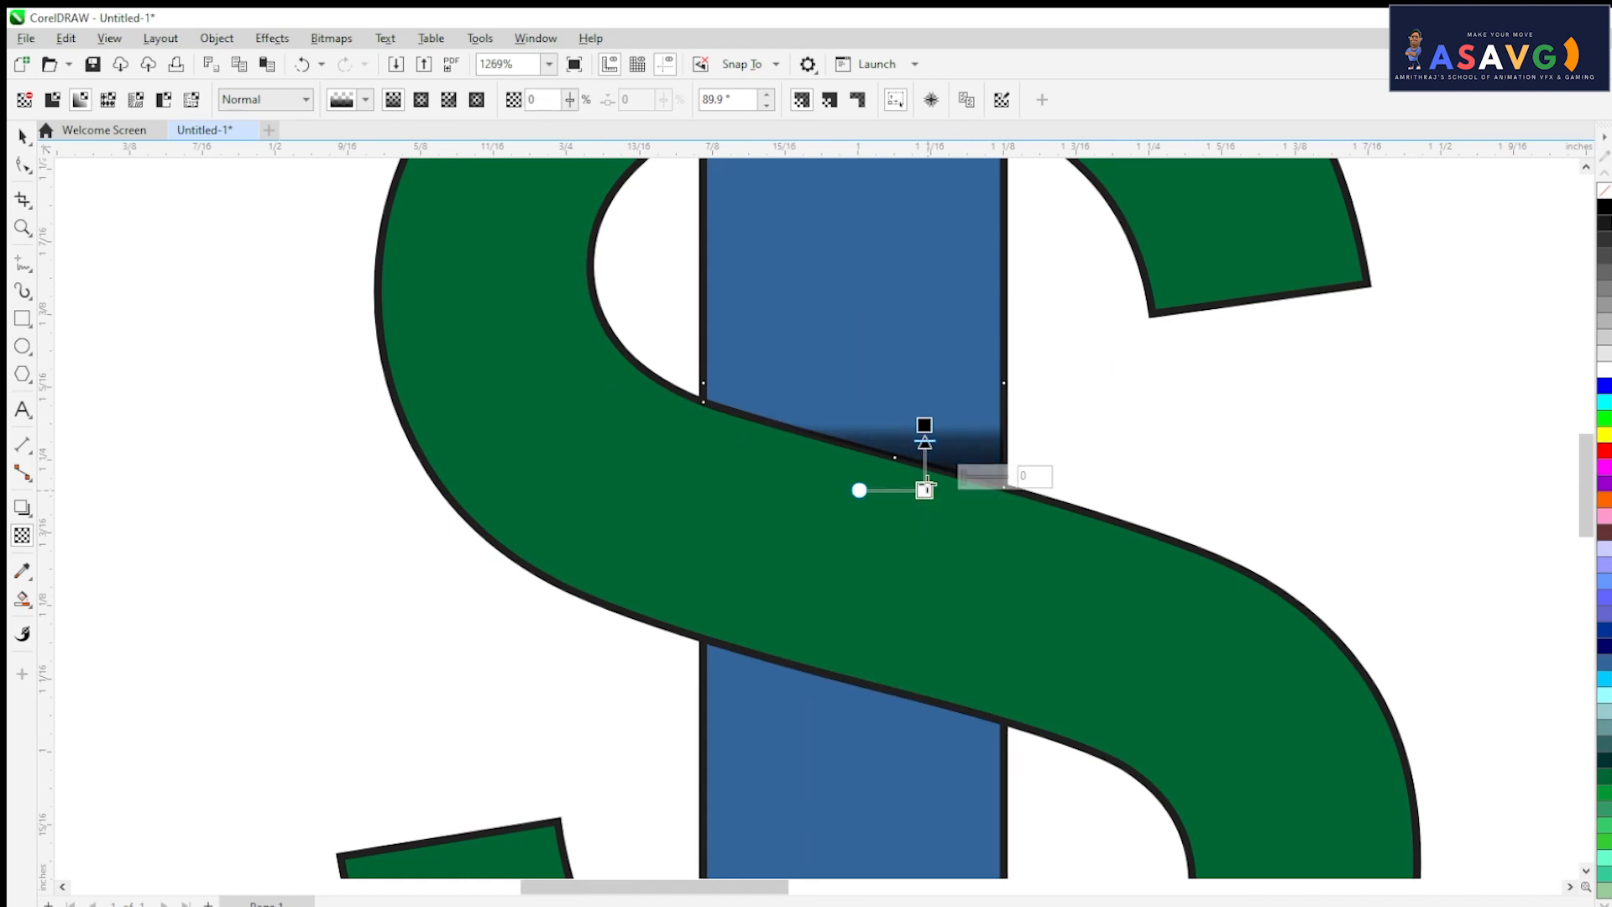
{"action": "mouse_move", "coordinate": [924, 425]}
{"action": "left_mouse_down"}
{"action": "mouse_move", "coordinate": [925, 447]}
{"action": "mouse_move", "coordinate": [922, 405]}
{"action": "left_mouse_up"}
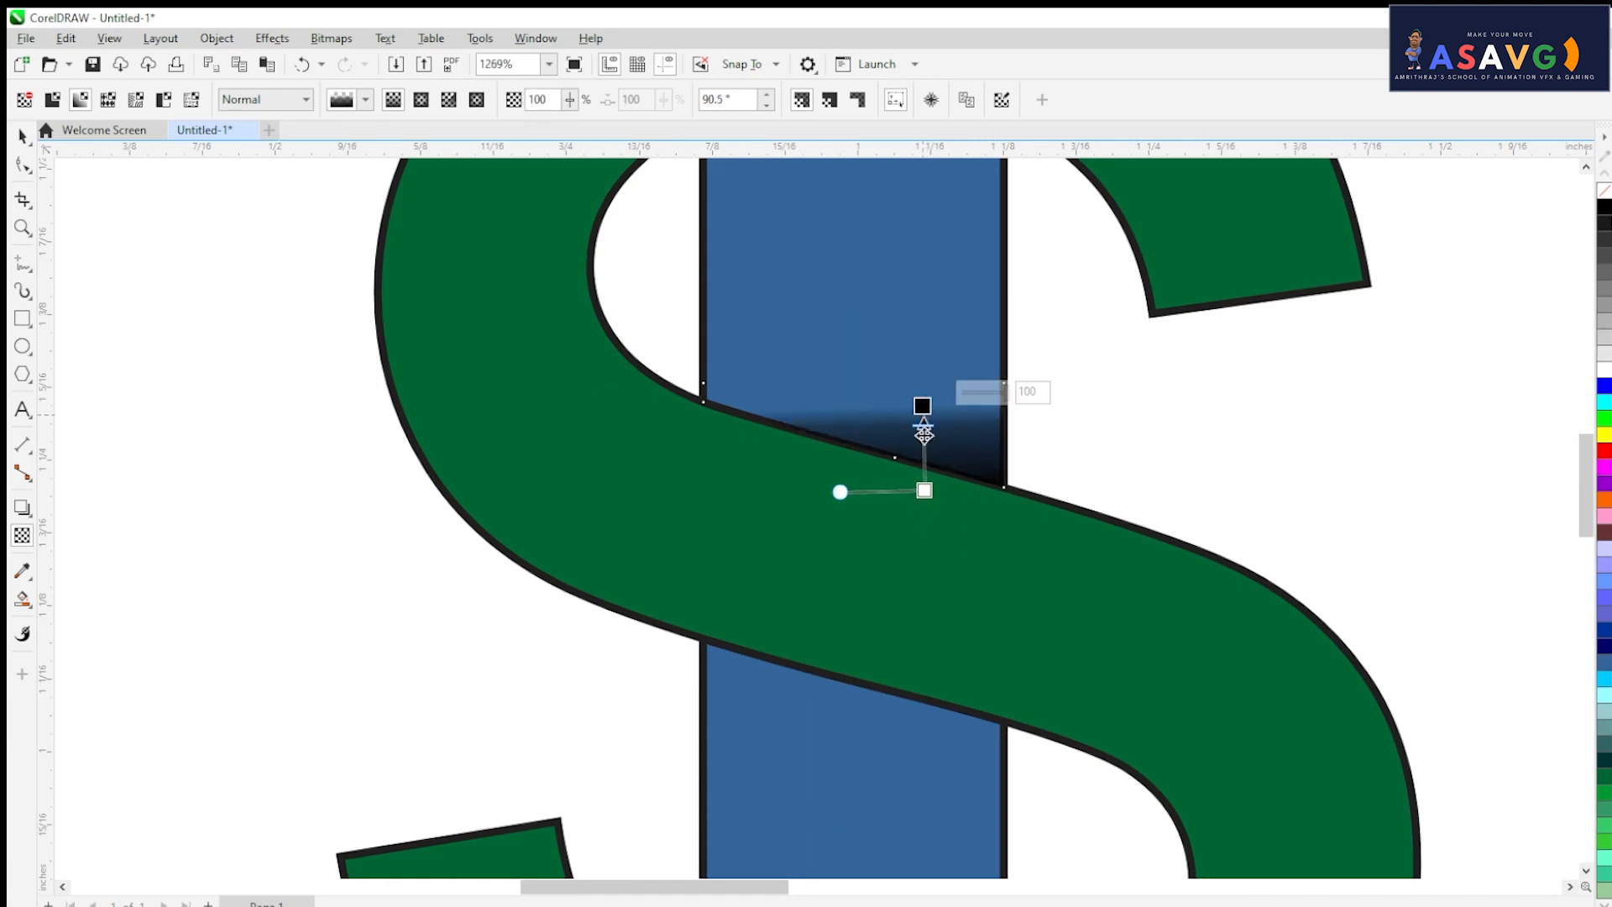
{"action": "left_click_drag", "start_coordinate": [924, 488], "coordinate": [935, 582]}
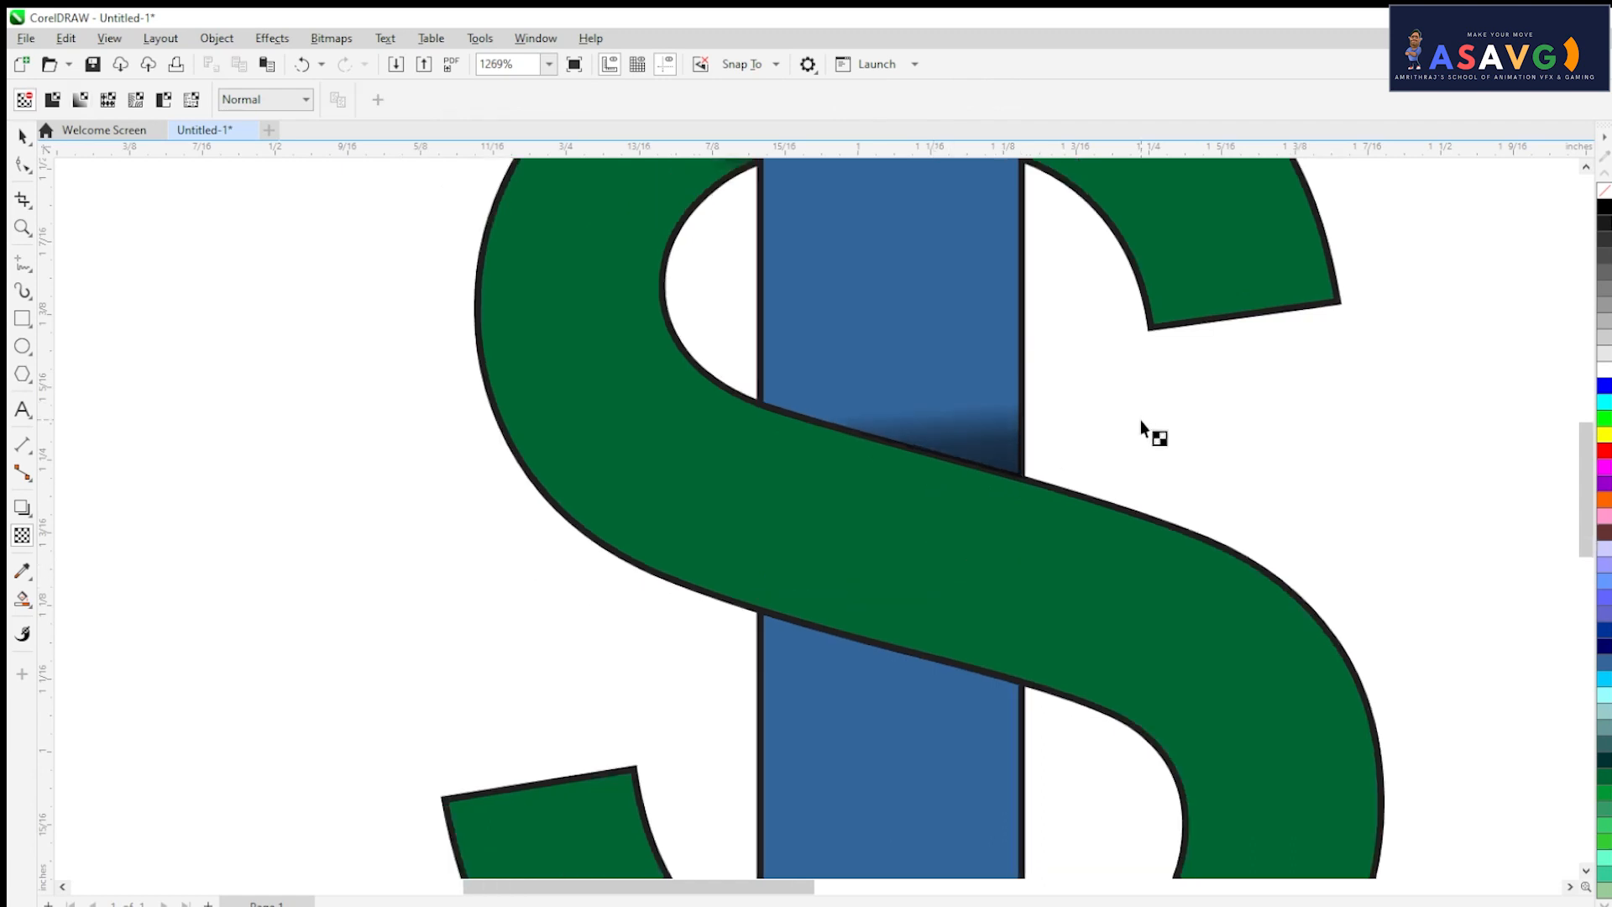
{"action": "scroll", "coordinate": [1140, 420], "scroll_direction": "down", "scroll_amount": 5}
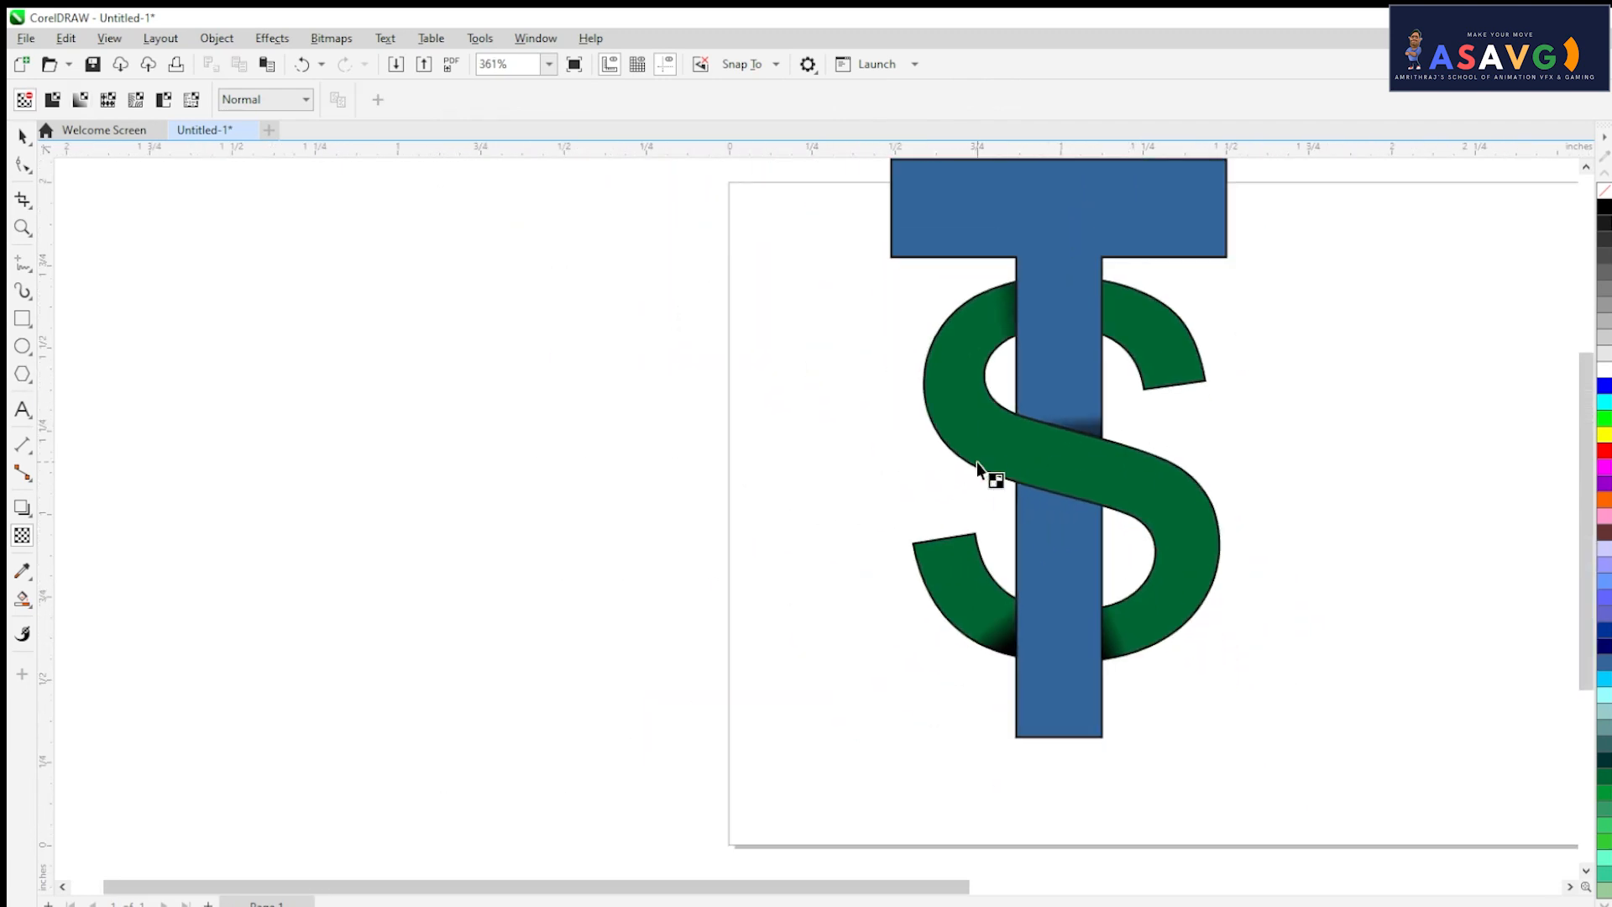
{"action": "scroll", "coordinate": [978, 463], "scroll_direction": "down", "scroll_amount": 1}
{"action": "left_click_drag", "start_coordinate": [850, 403], "coordinate": [758, 450]}
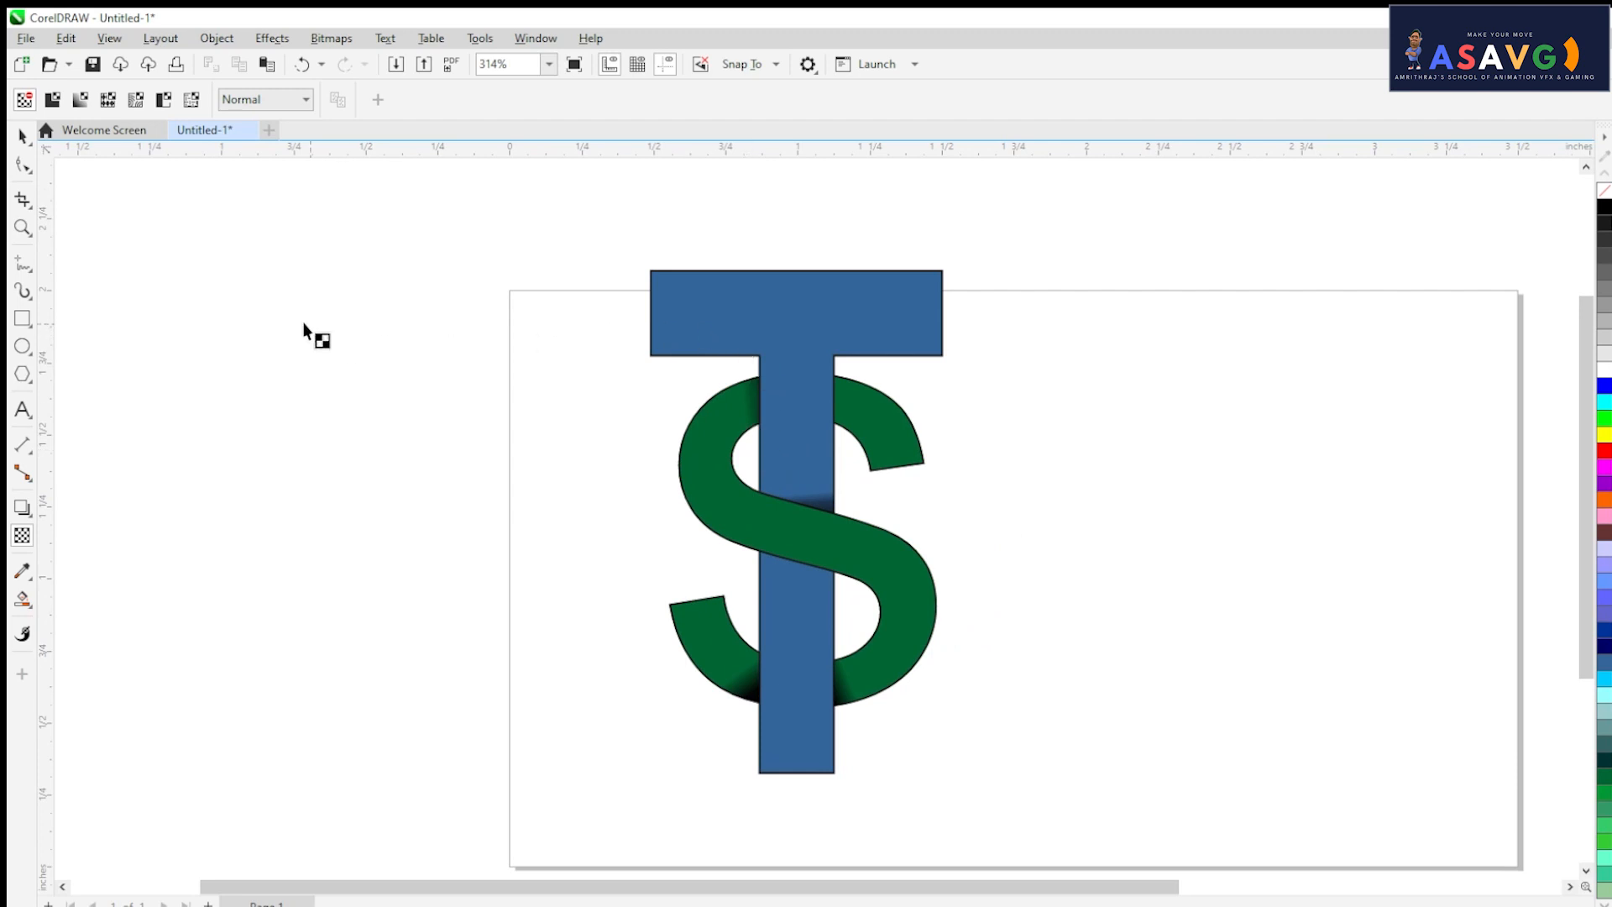
{"action": "scroll", "coordinate": [900, 480], "scroll_direction": "down", "scroll_amount": 2}
{"action": "scroll", "coordinate": [950, 596], "scroll_direction": "up", "scroll_amount": 2}
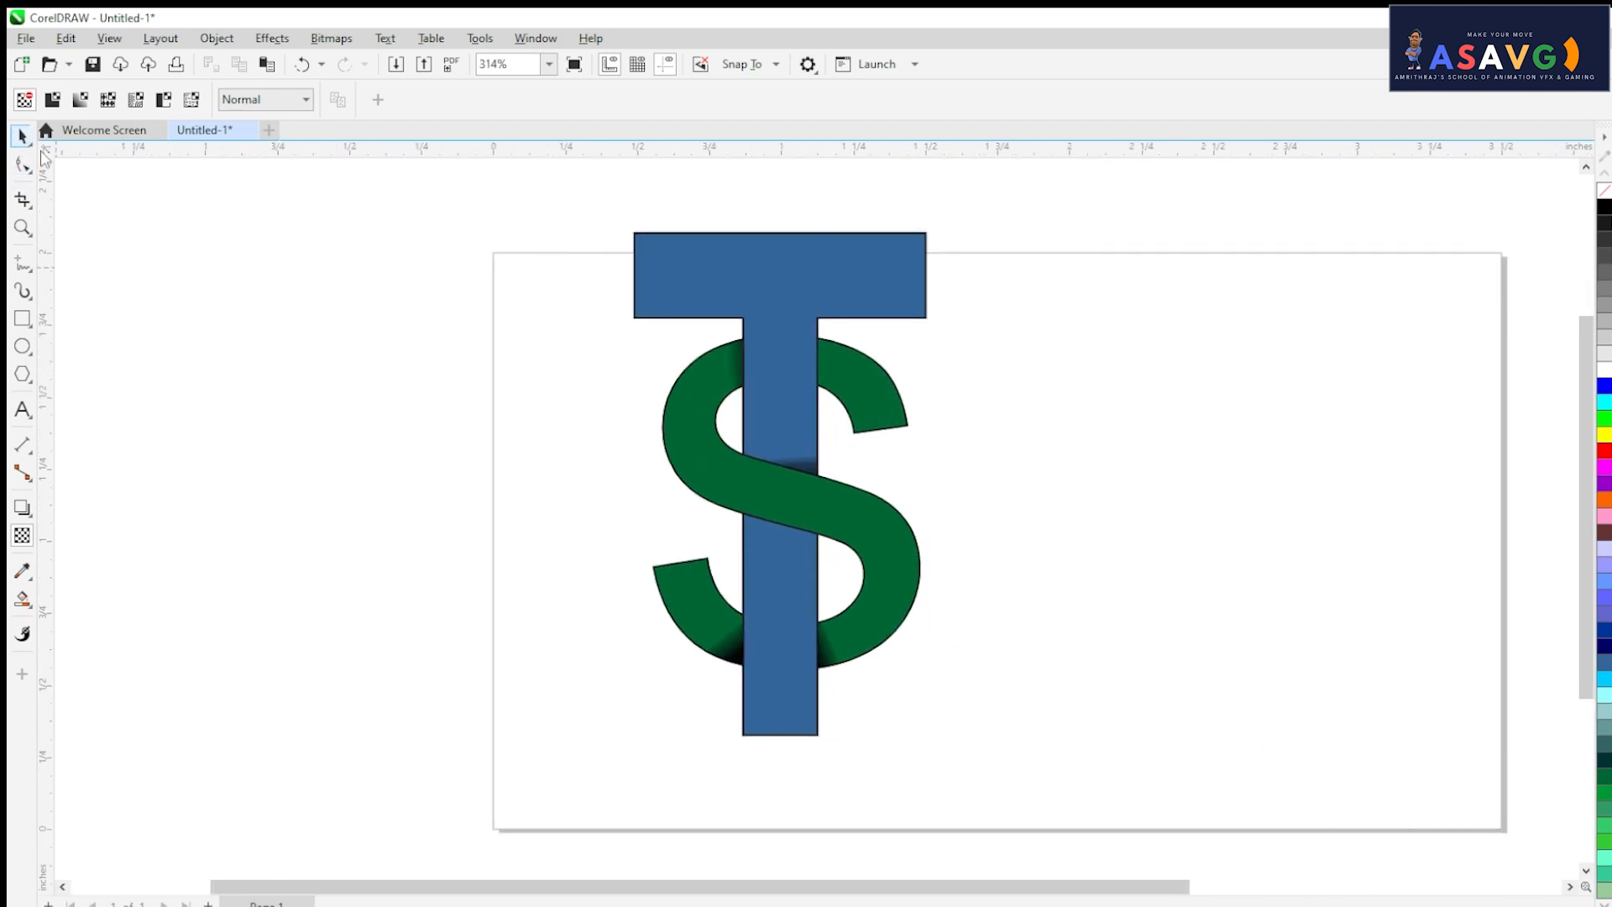
{"action": "left_click_drag", "start_coordinate": [518, 248], "coordinate": [1008, 705]}
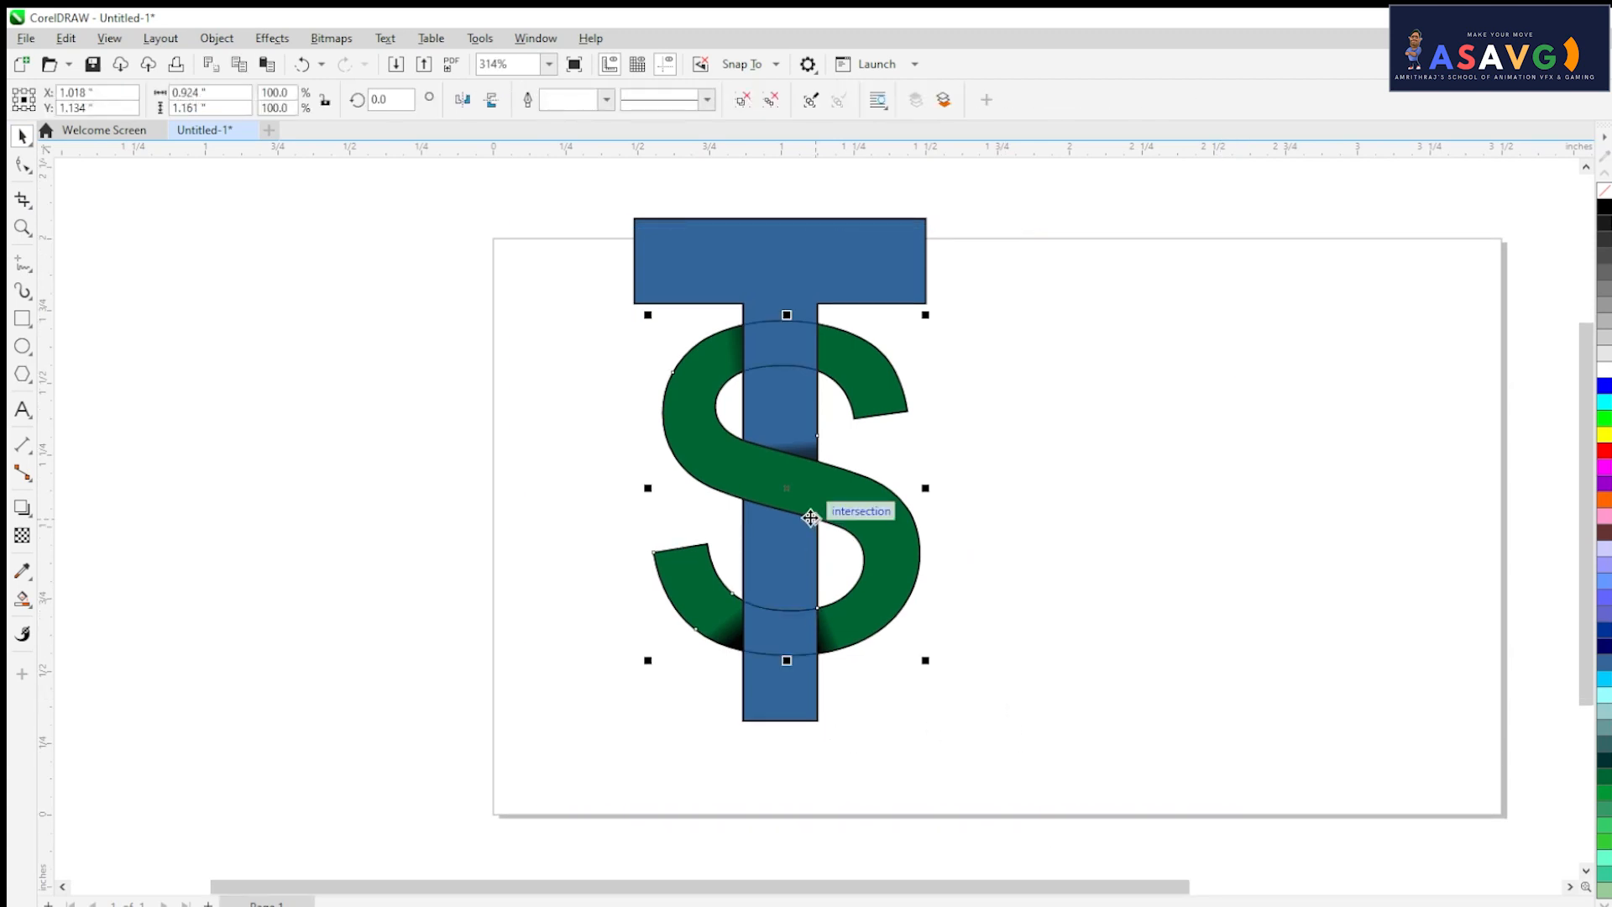
{"action": "left_click_drag", "start_coordinate": [813, 513], "coordinate": [338, 521]}
{"action": "key", "text": "ctrl+z"}
{"action": "left_click_drag", "start_coordinate": [437, 176], "coordinate": [1219, 774]}
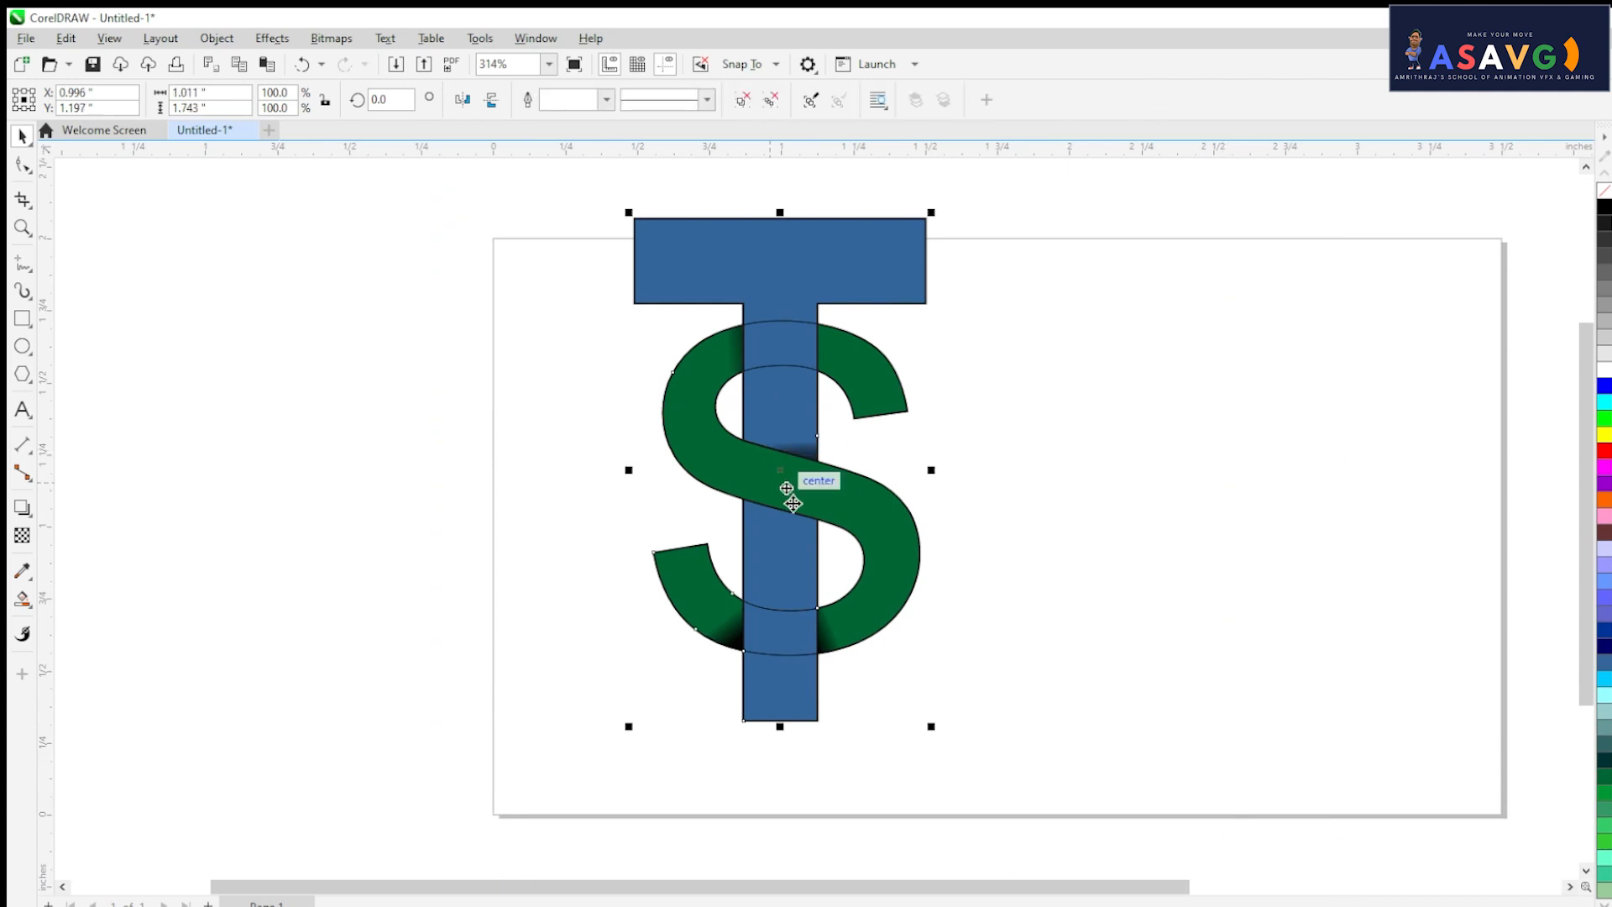
{"action": "left_click", "coordinate": [1177, 574]}
{"action": "key", "text": "ctrl+z"}
{"action": "key", "text": "ctrl+z"}
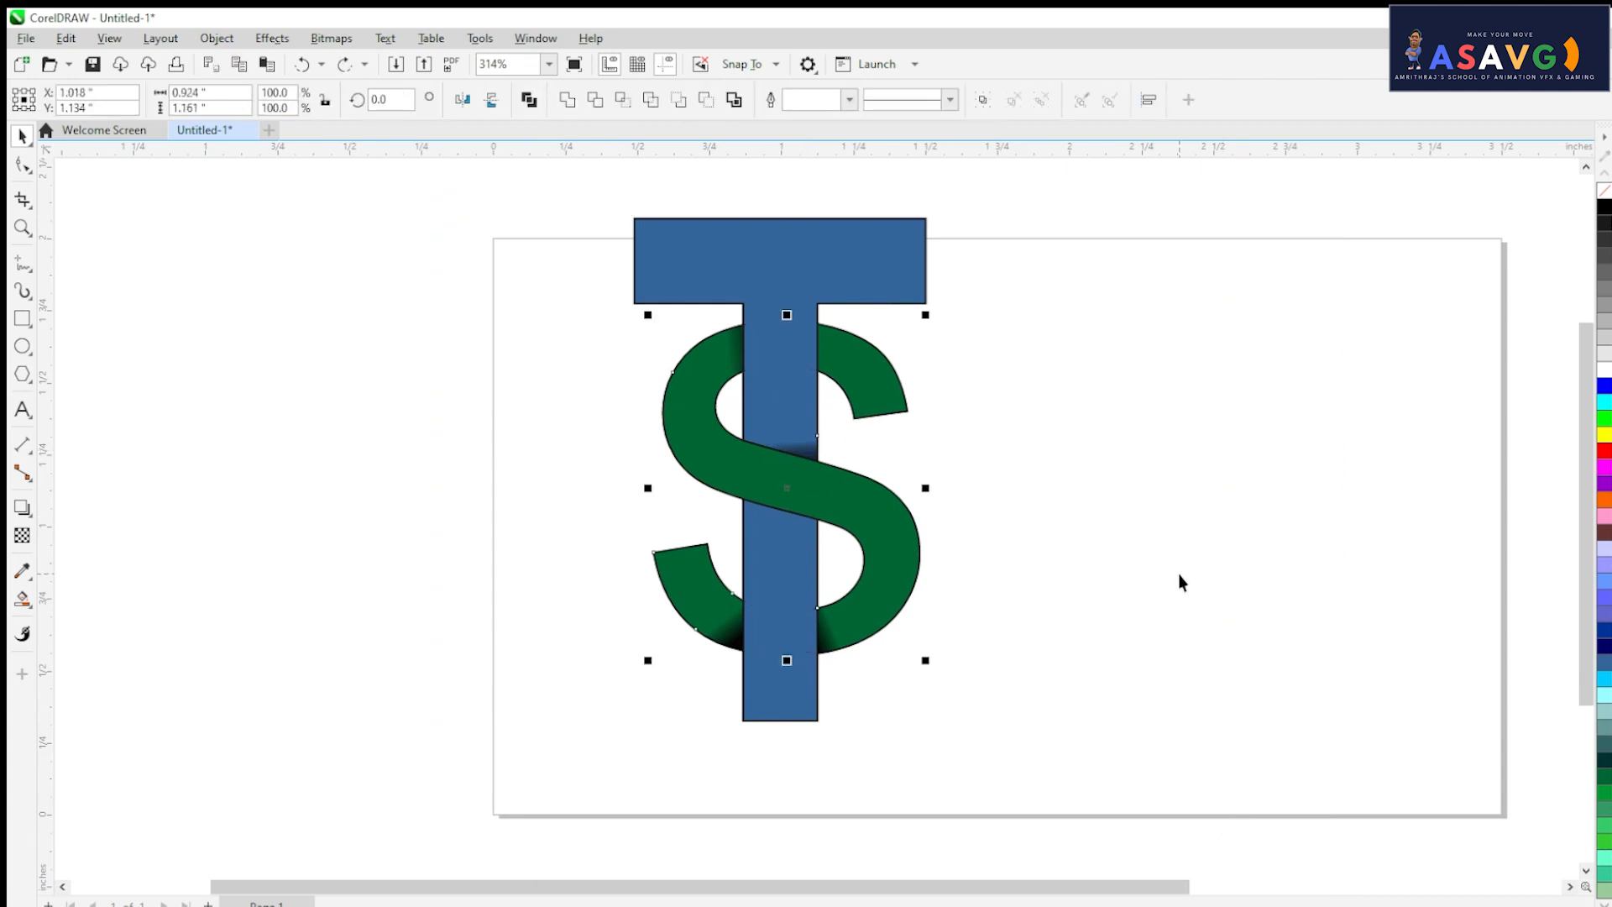
- Group all the T, S and shadow pieces and move the group out past the page's left edge
{"action": "left_click", "coordinate": [559, 307]}
{"action": "left_click_drag", "start_coordinate": [1127, 659], "coordinate": [1172, 667]}
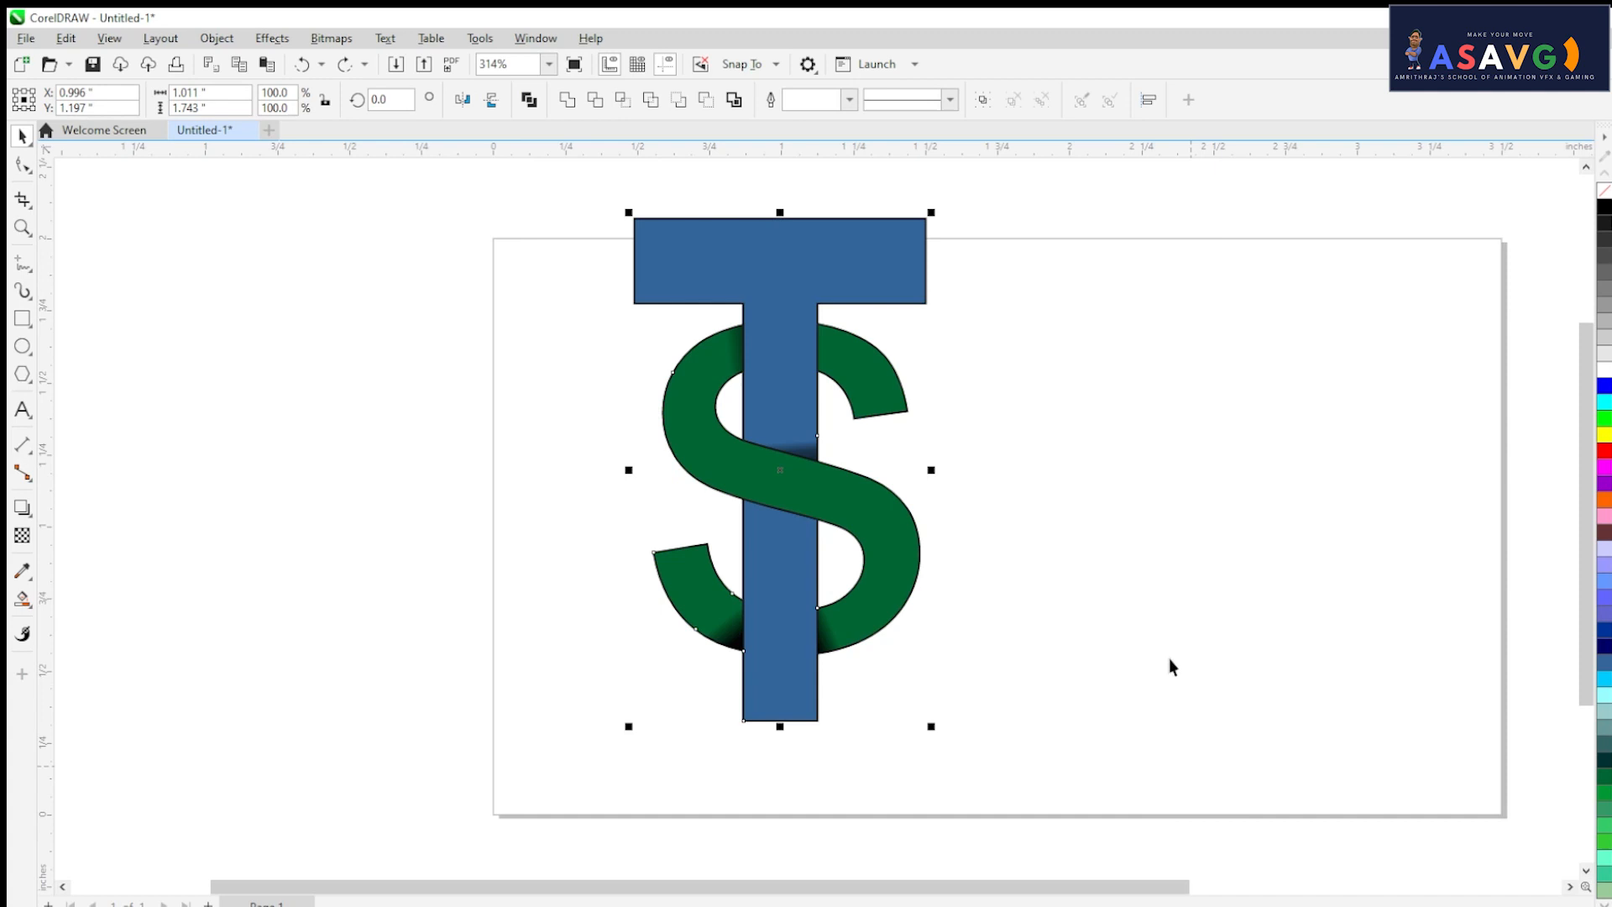
{"action": "left_click", "coordinate": [570, 99]}
{"action": "key", "text": "ctrl+z"}
{"action": "left_click", "coordinate": [561, 174]}
{"action": "left_click_drag", "start_coordinate": [490, 185], "coordinate": [1126, 905]}
{"action": "left_click_drag", "start_coordinate": [804, 495], "coordinate": [356, 463]}
{"action": "key", "text": "Escape"}
{"action": "left_click", "coordinate": [663, 537]}
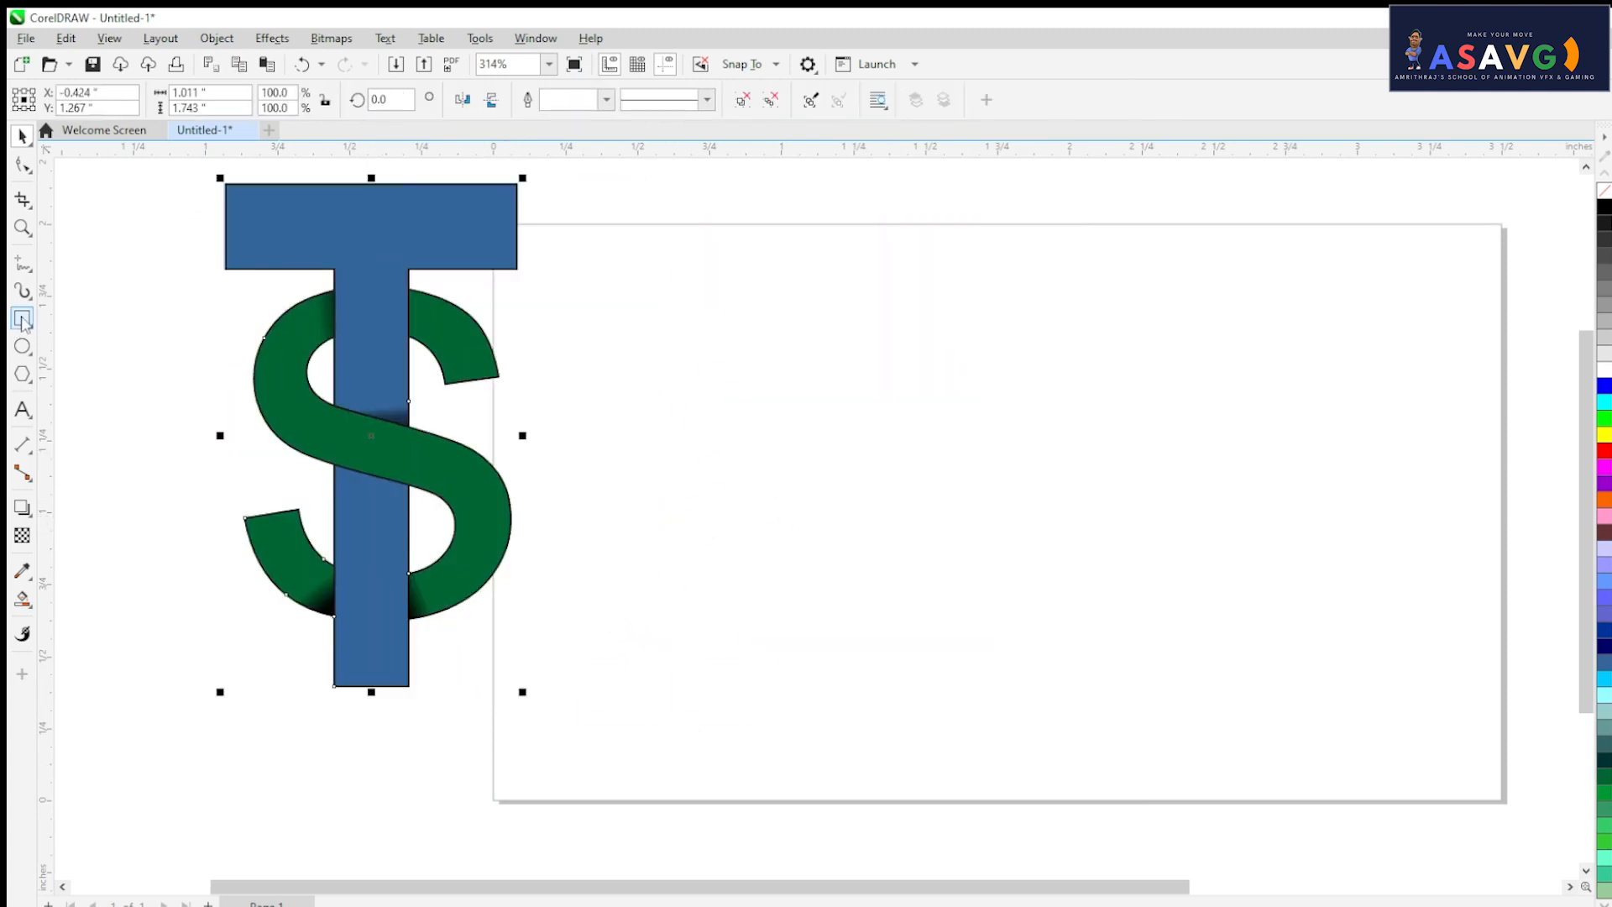
- Draw a dark blue rectangle covering the page, stretched to about 3.52 by 2.02 inches
{"action": "left_click", "coordinate": [21, 320]}
{"action": "scroll", "coordinate": [873, 316], "scroll_direction": "down", "scroll_amount": 1}
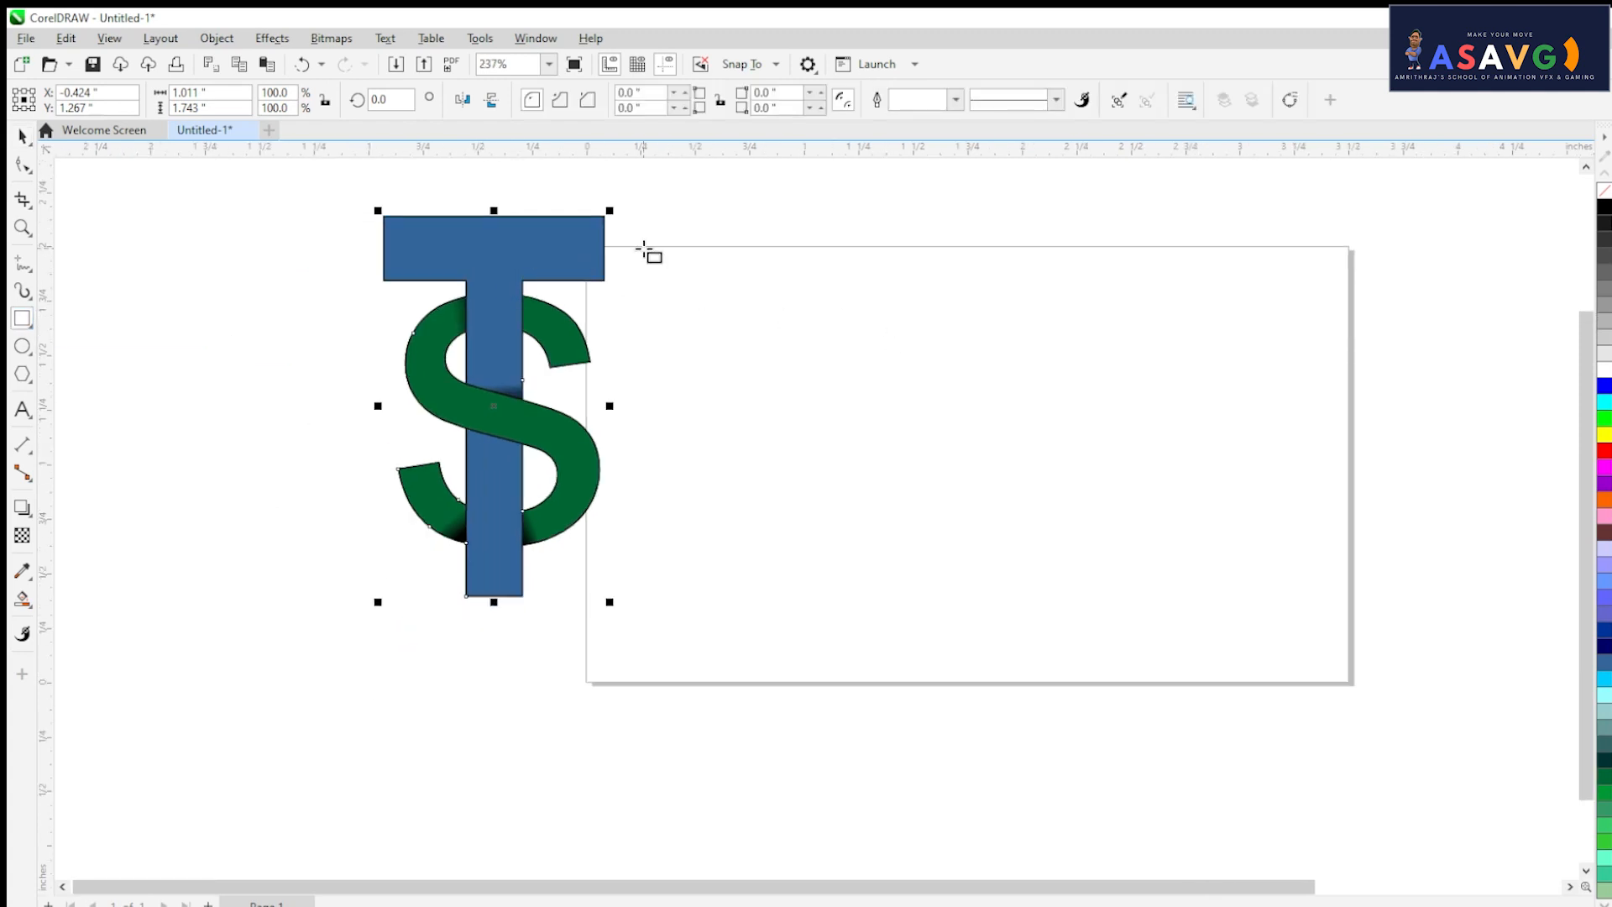
{"action": "mouse_move", "coordinate": [643, 248]}
{"action": "left_mouse_down"}
{"action": "mouse_move", "coordinate": [1047, 386]}
{"action": "mouse_move", "coordinate": [1351, 687]}
{"action": "left_mouse_up"}
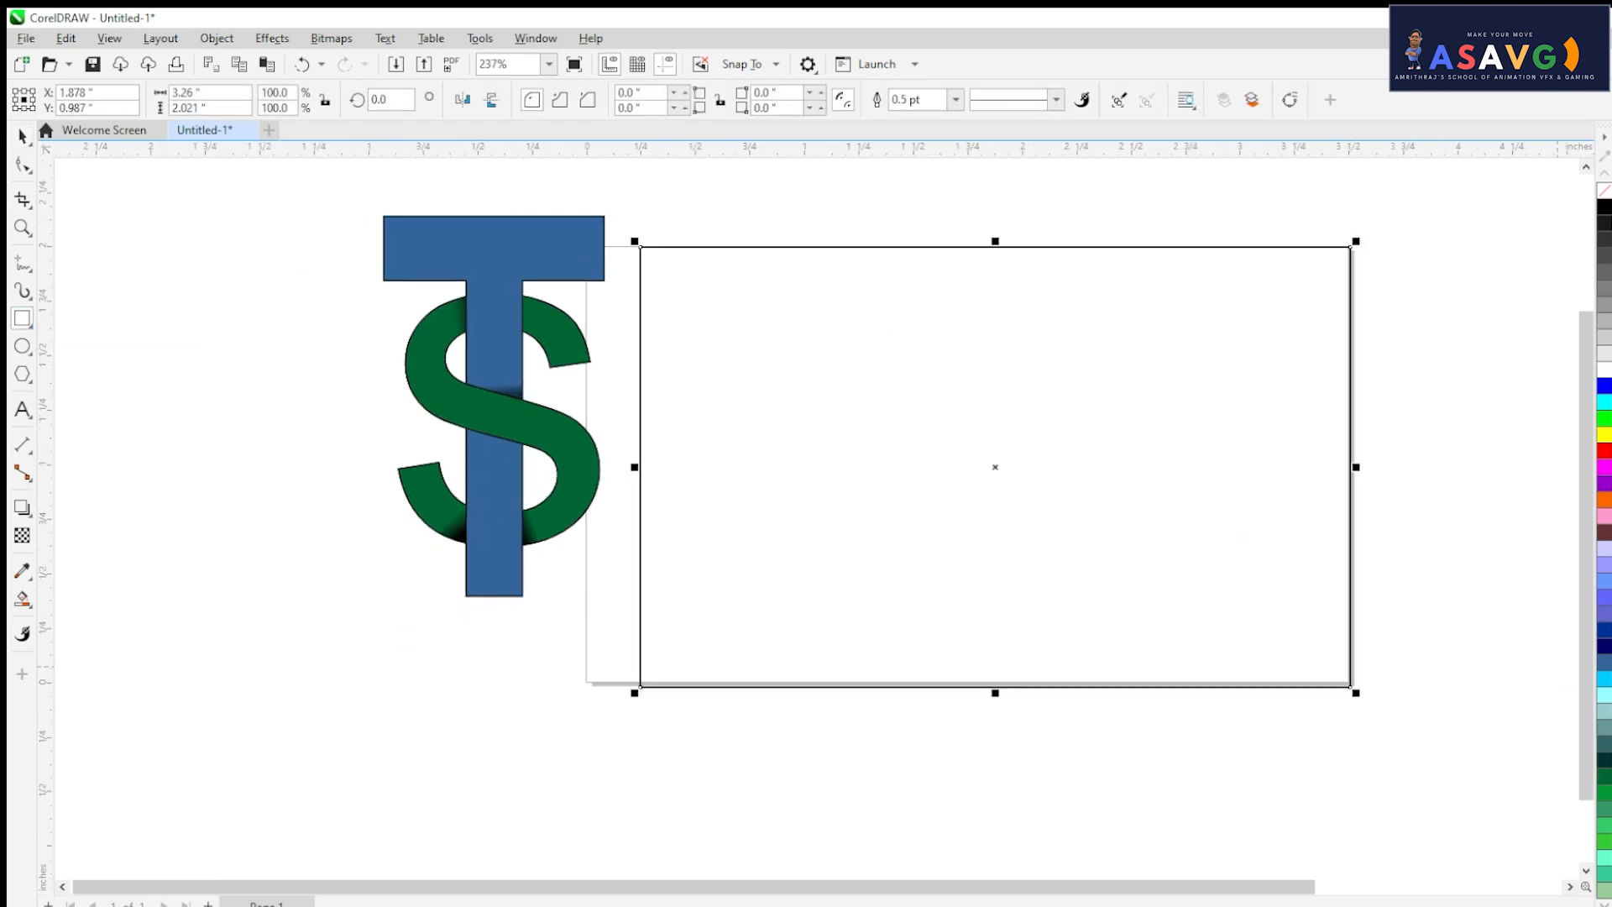
{"action": "left_click", "coordinate": [1601, 643]}
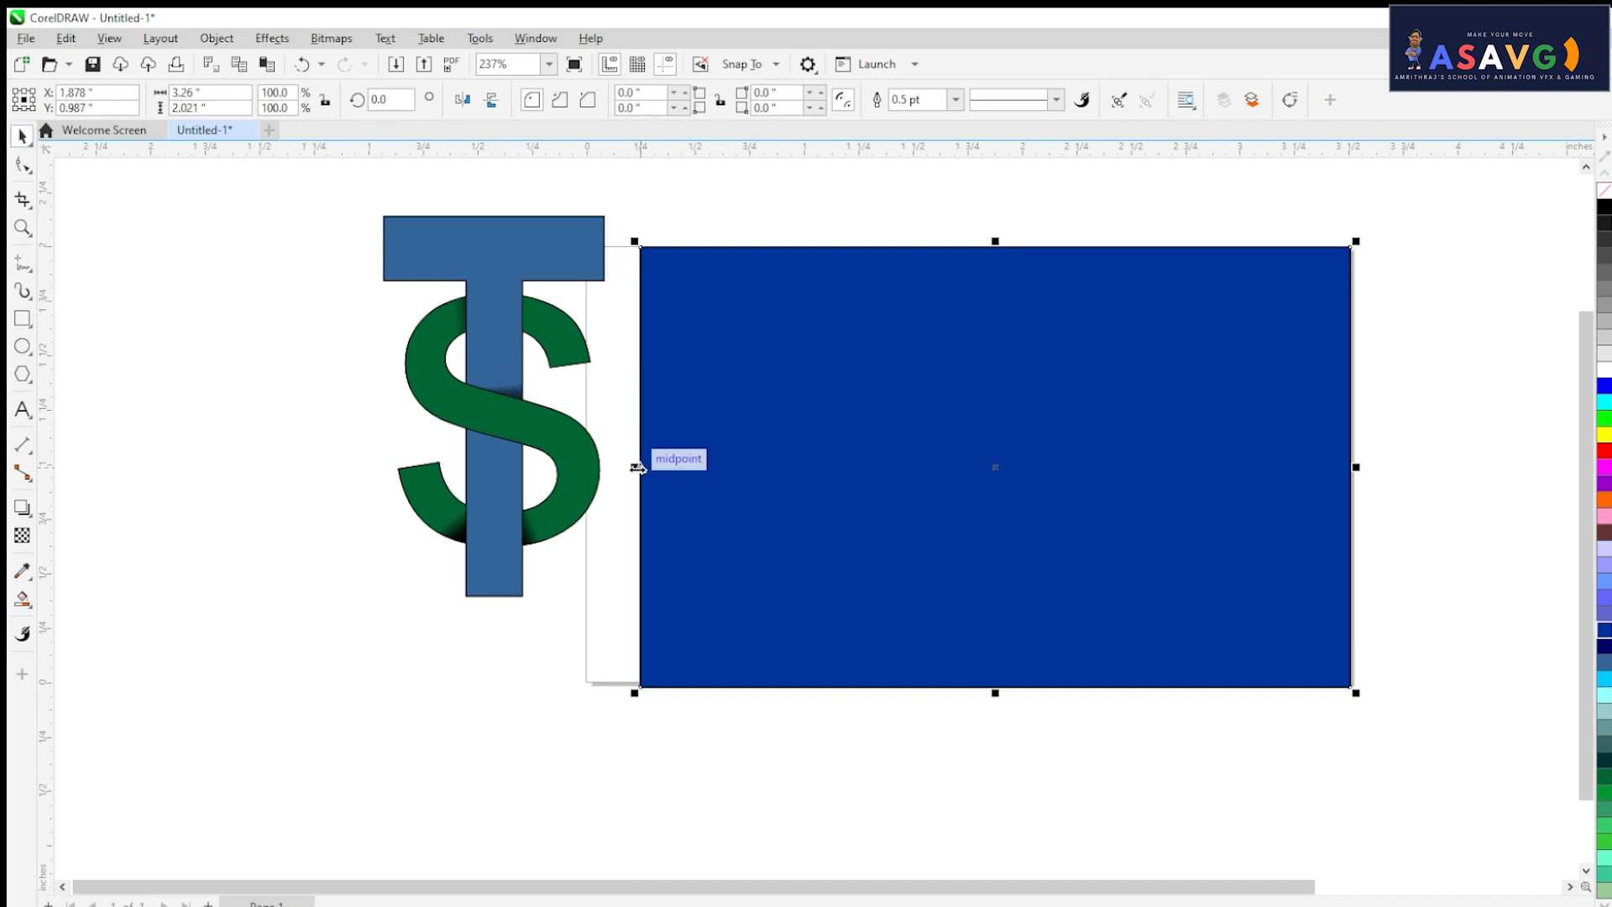
{"action": "left_click_drag", "start_coordinate": [637, 467], "coordinate": [583, 467]}
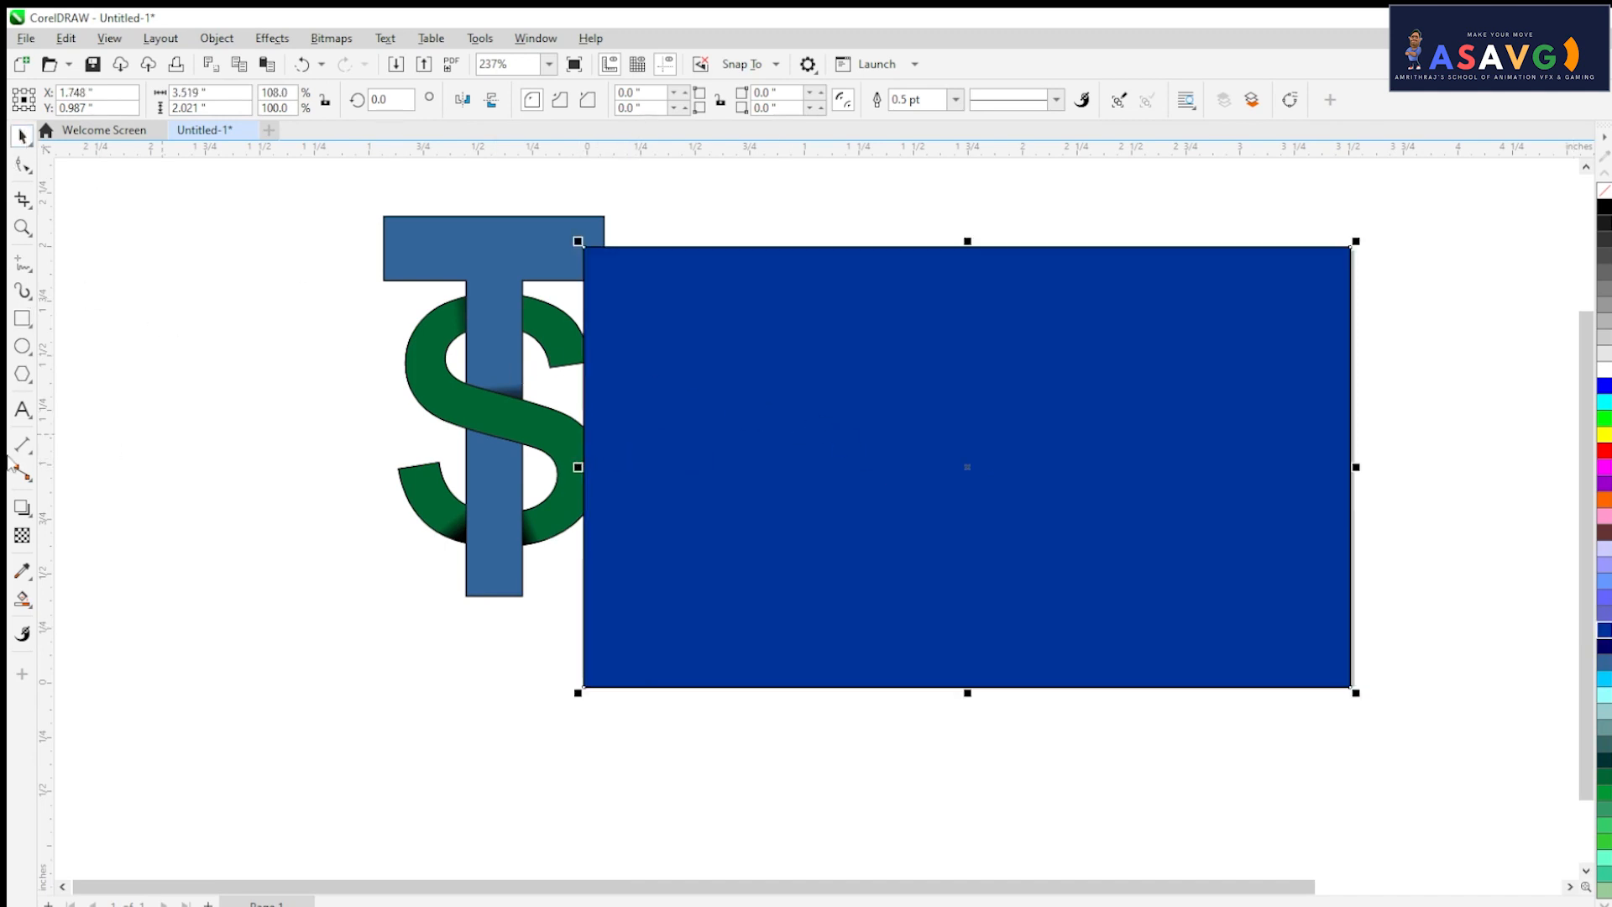
- Apply a linear transparency to the rectangle, fading out past its right edge, with an added stop of 44% at position 33%
{"action": "left_click", "coordinate": [22, 535]}
{"action": "left_click_drag", "start_coordinate": [683, 469], "coordinate": [1459, 464]}
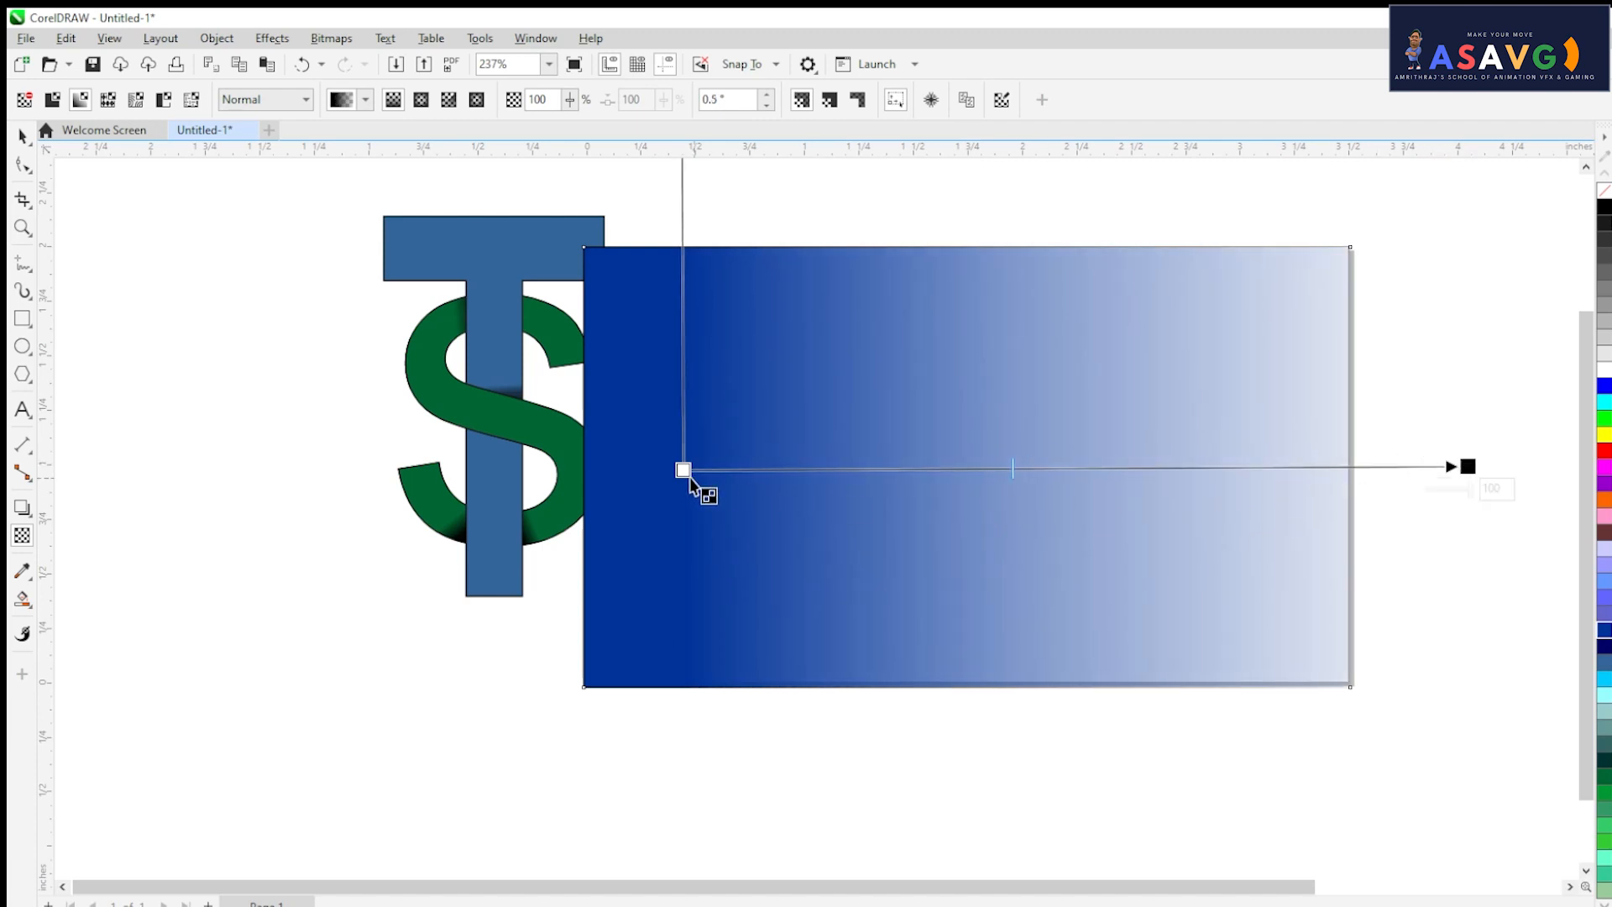
{"action": "left_click_drag", "start_coordinate": [683, 469], "coordinate": [628, 467]}
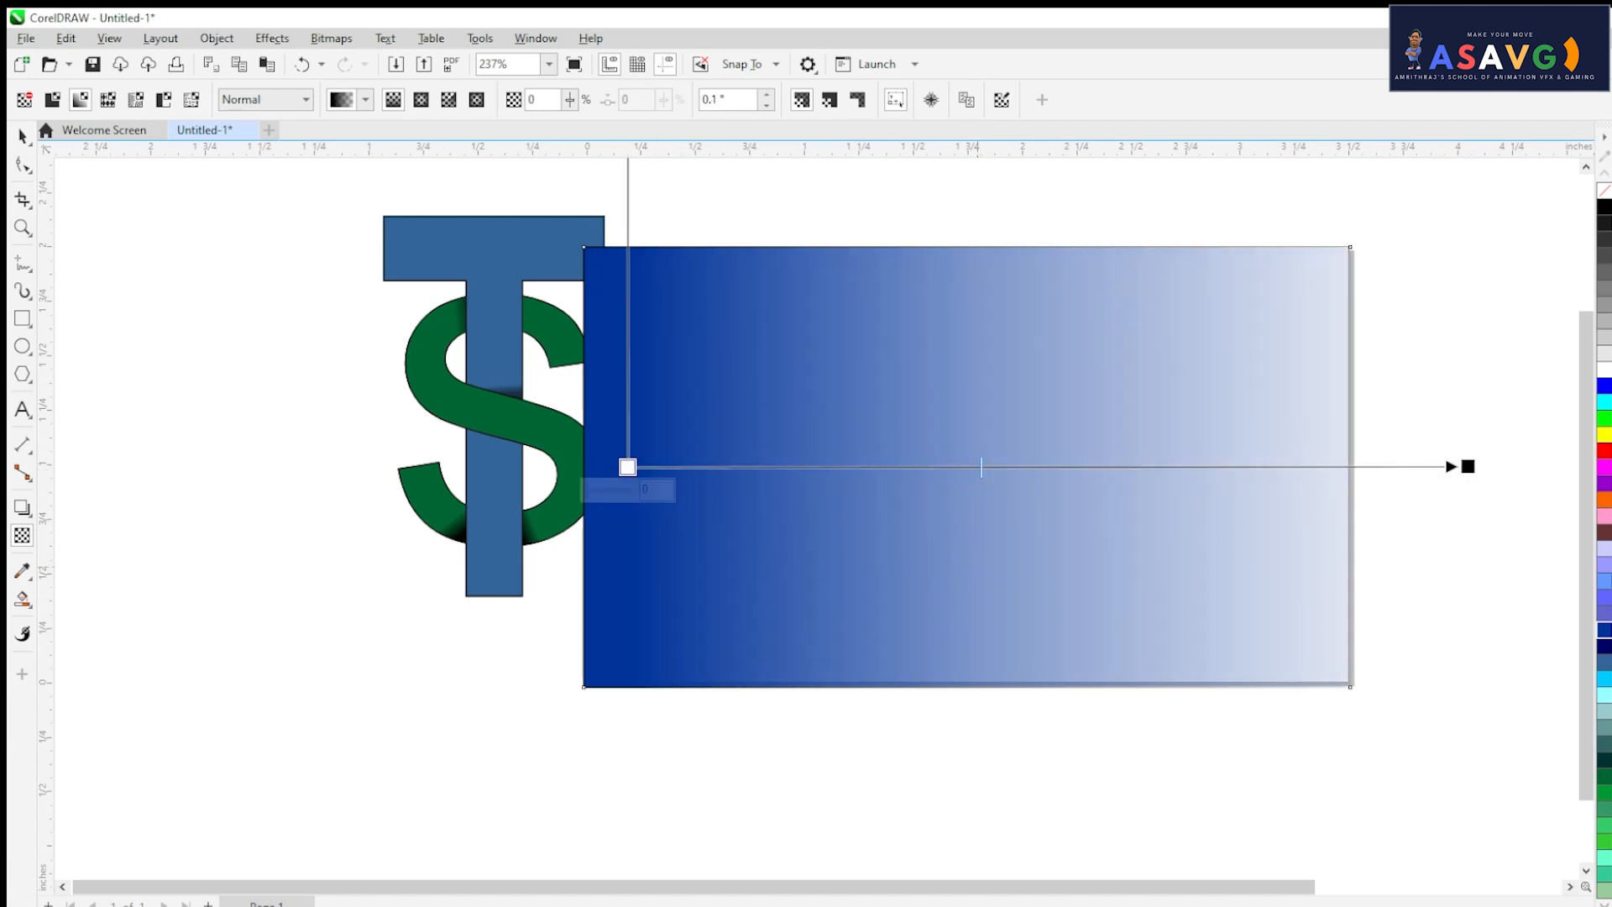
{"action": "double_click", "coordinate": [981, 467]}
{"action": "left_click_drag", "start_coordinate": [980, 467], "coordinate": [904, 467]}
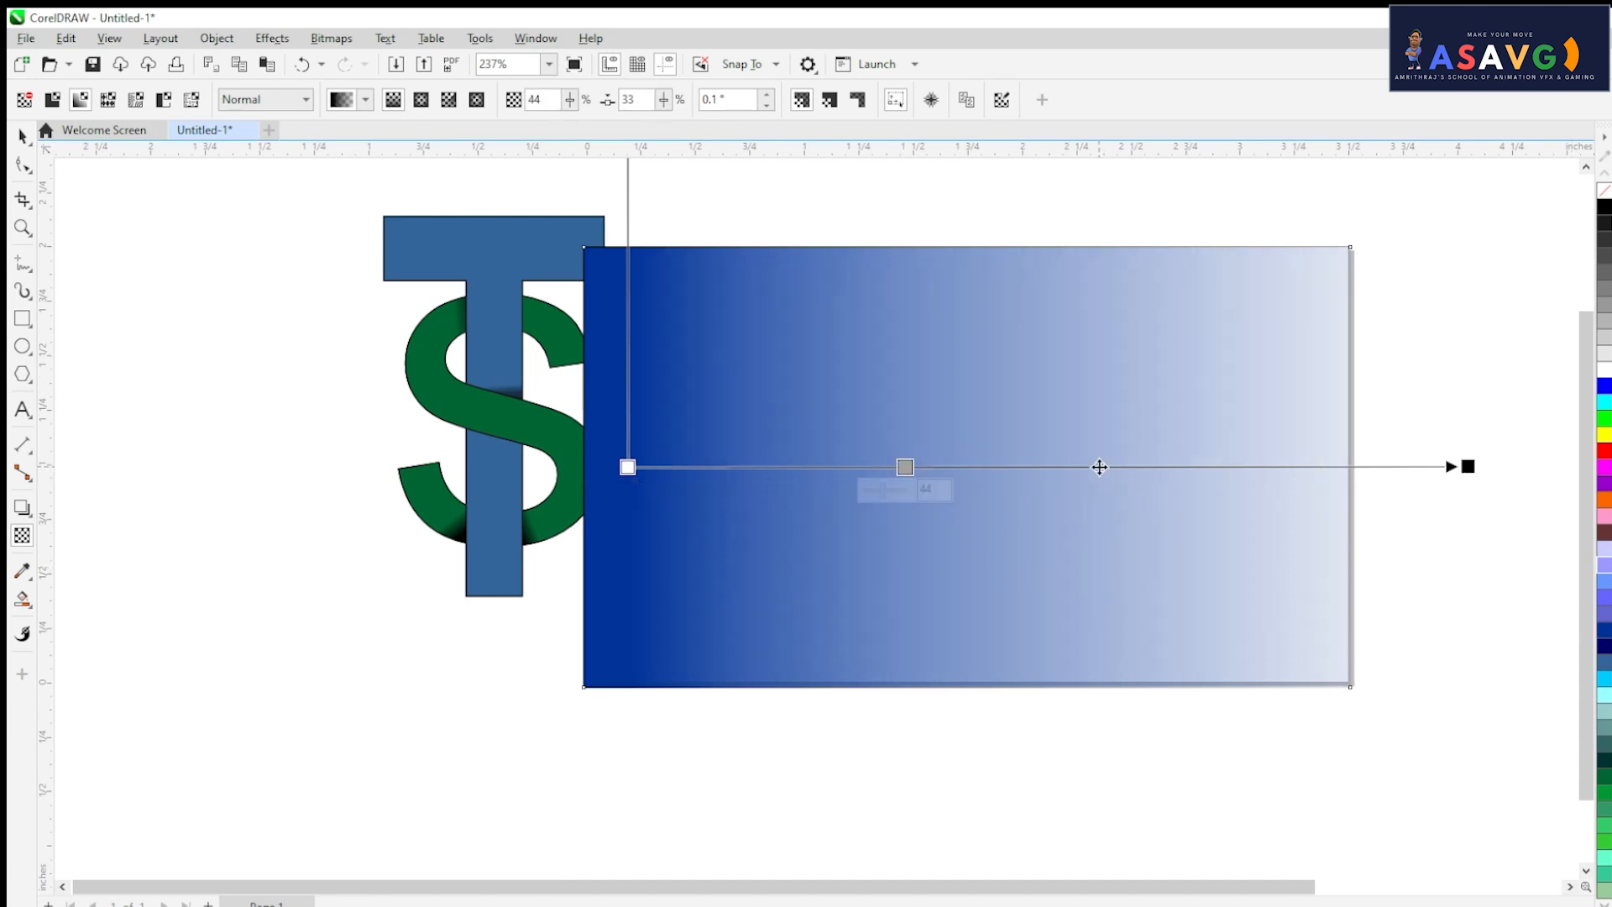
{"action": "double_click", "coordinate": [1099, 468]}
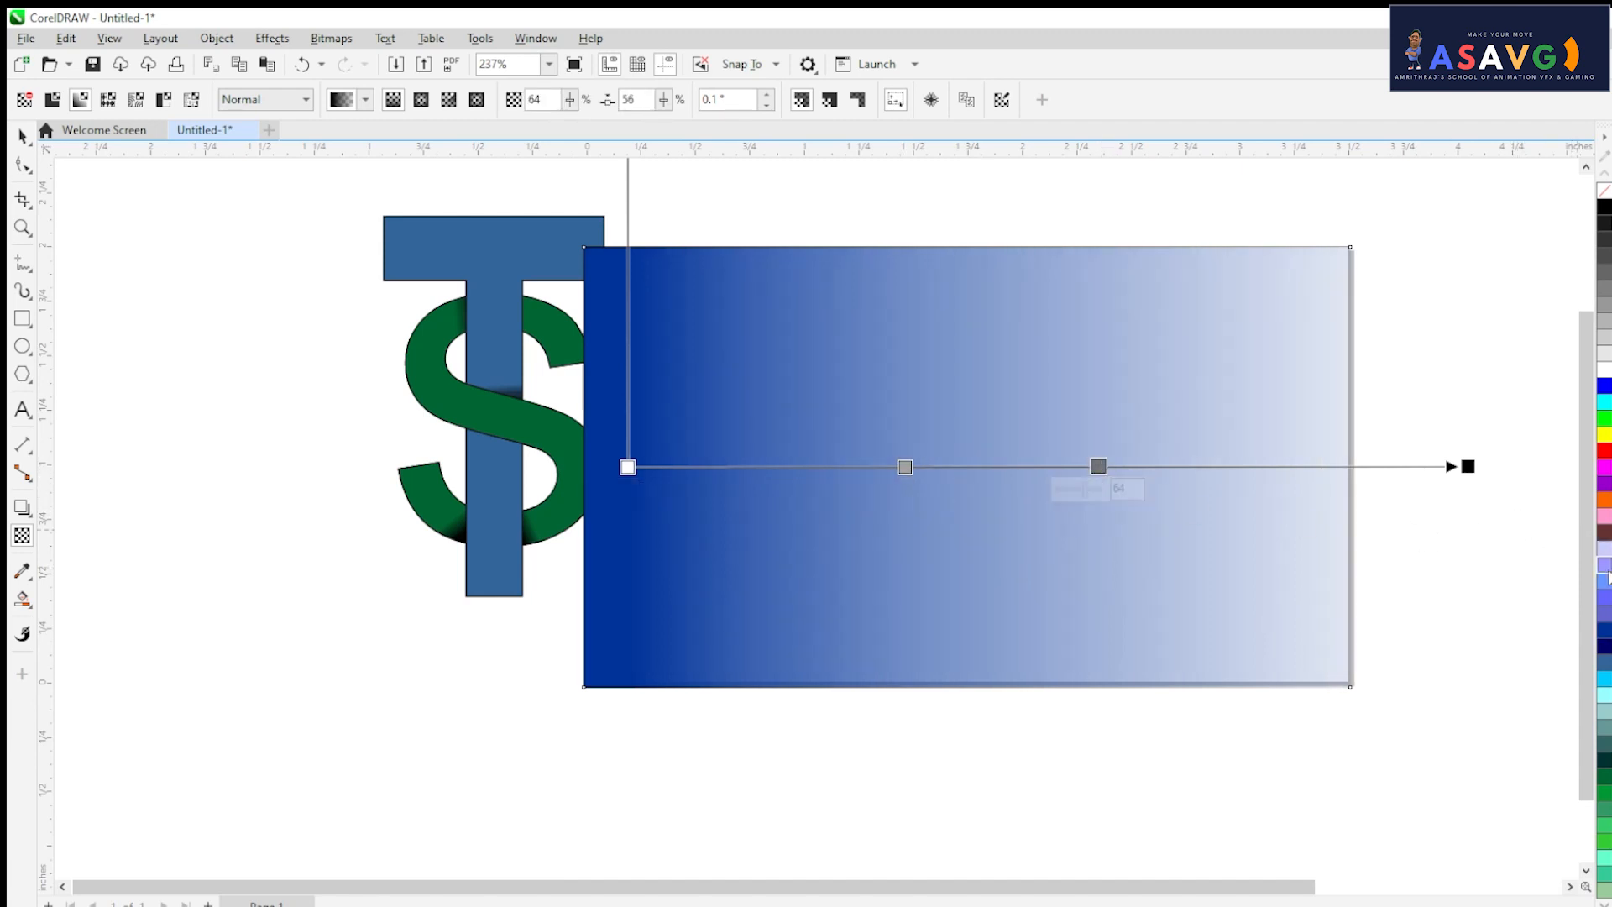
{"action": "left_click_drag", "start_coordinate": [1604, 612], "coordinate": [1097, 454]}
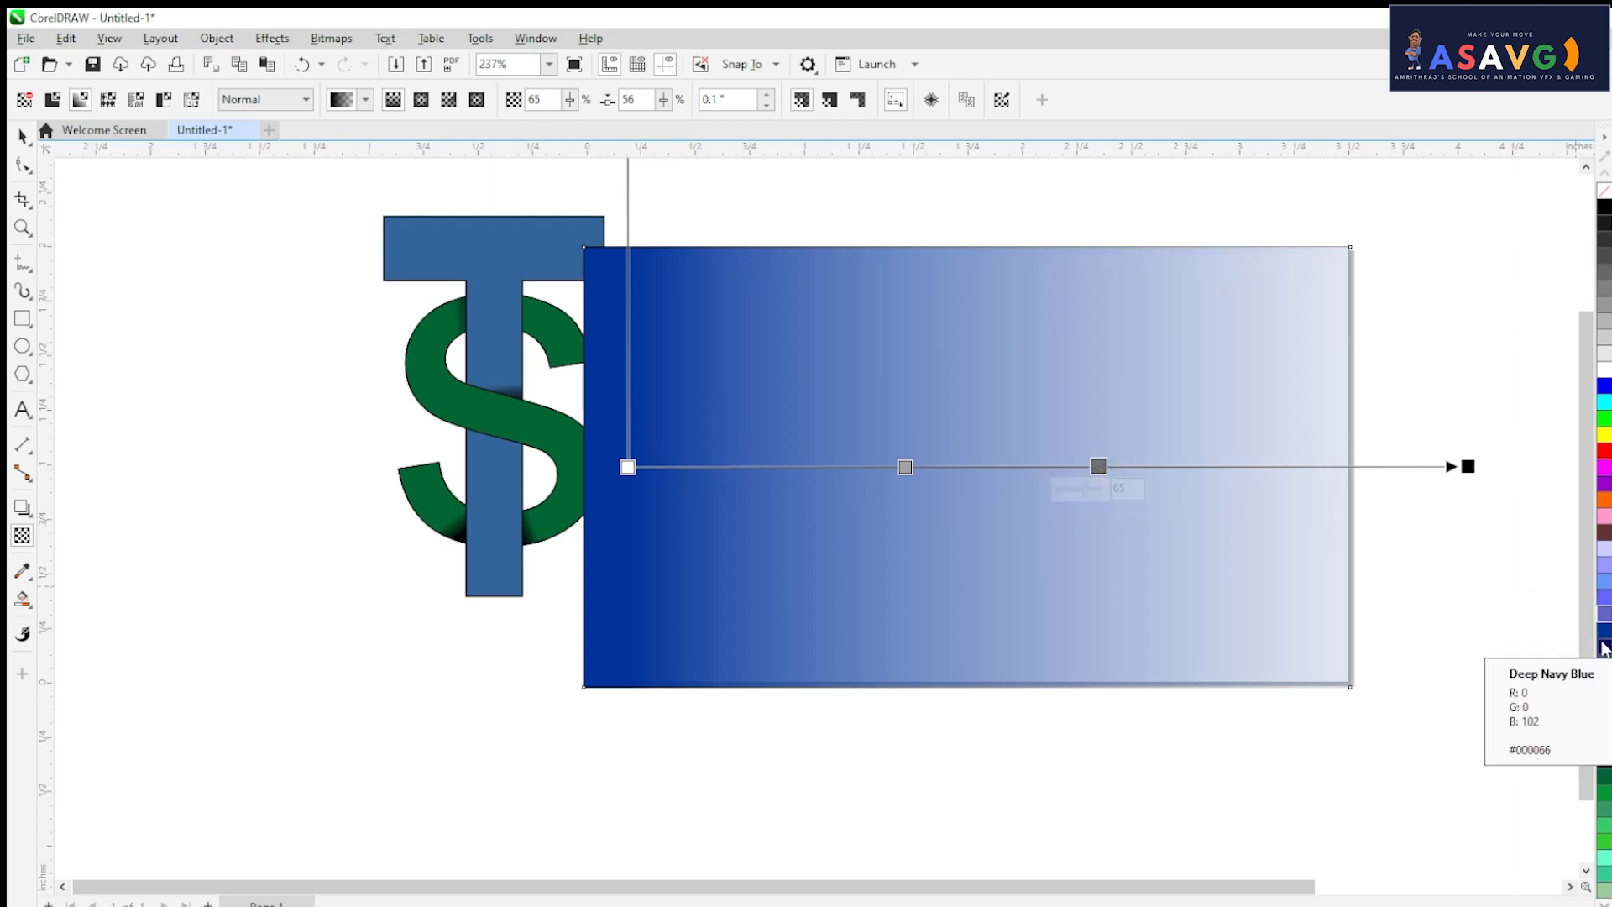
{"action": "left_click_drag", "start_coordinate": [1604, 645], "coordinate": [1098, 464]}
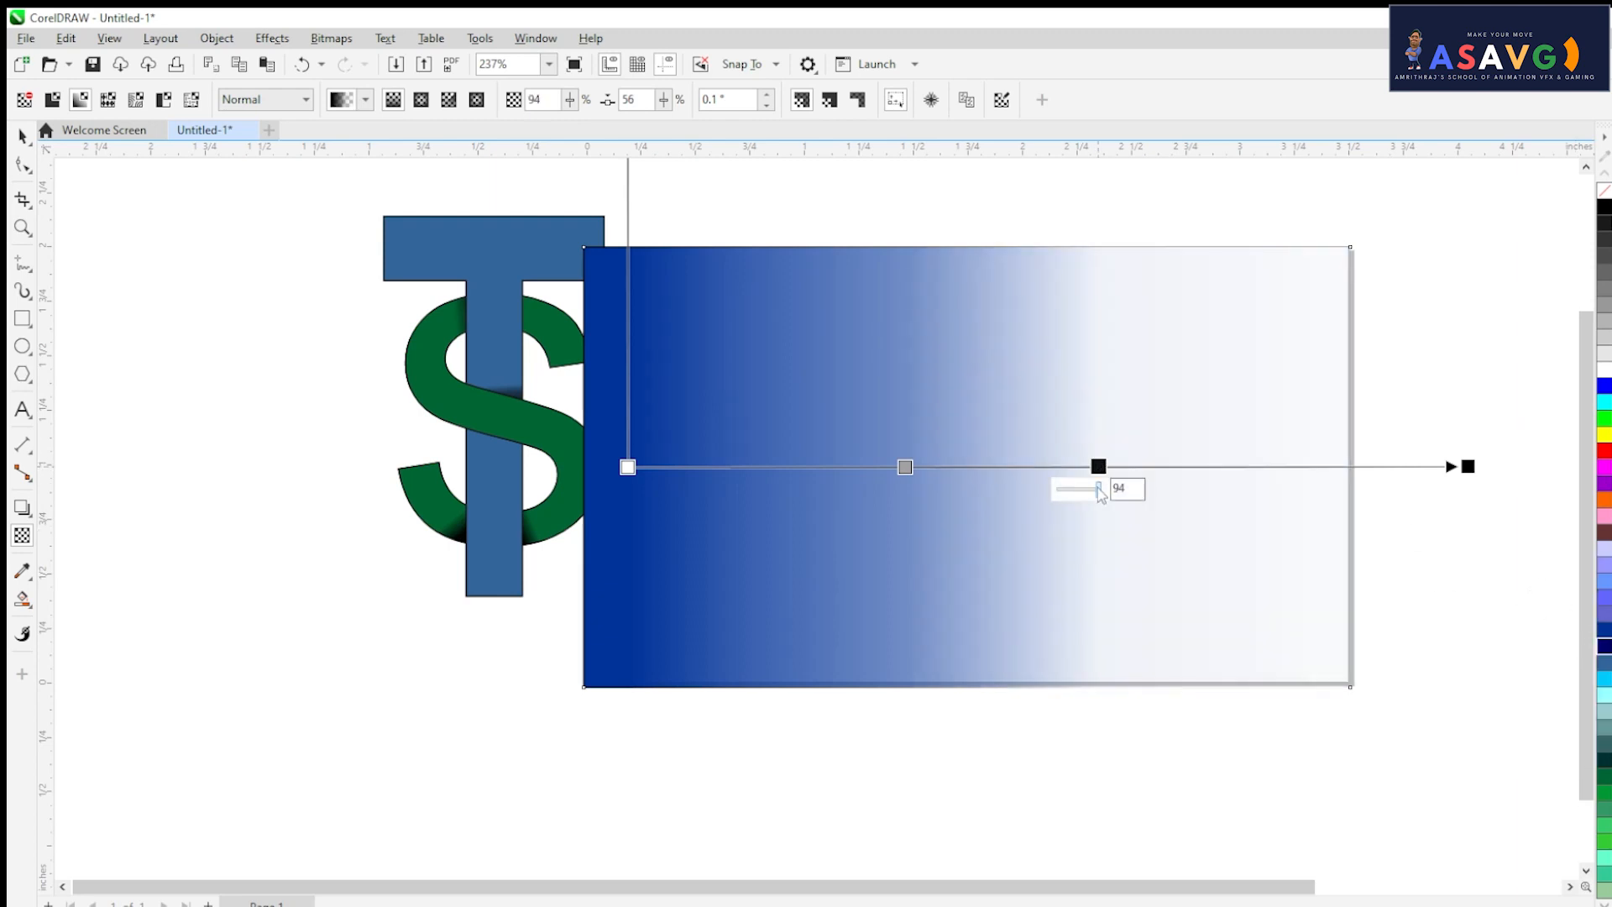
{"action": "key", "text": "ctrl+z"}
{"action": "left_click_drag", "start_coordinate": [1604, 662], "coordinate": [1099, 468]}
{"action": "left_click", "coordinate": [1131, 487]}
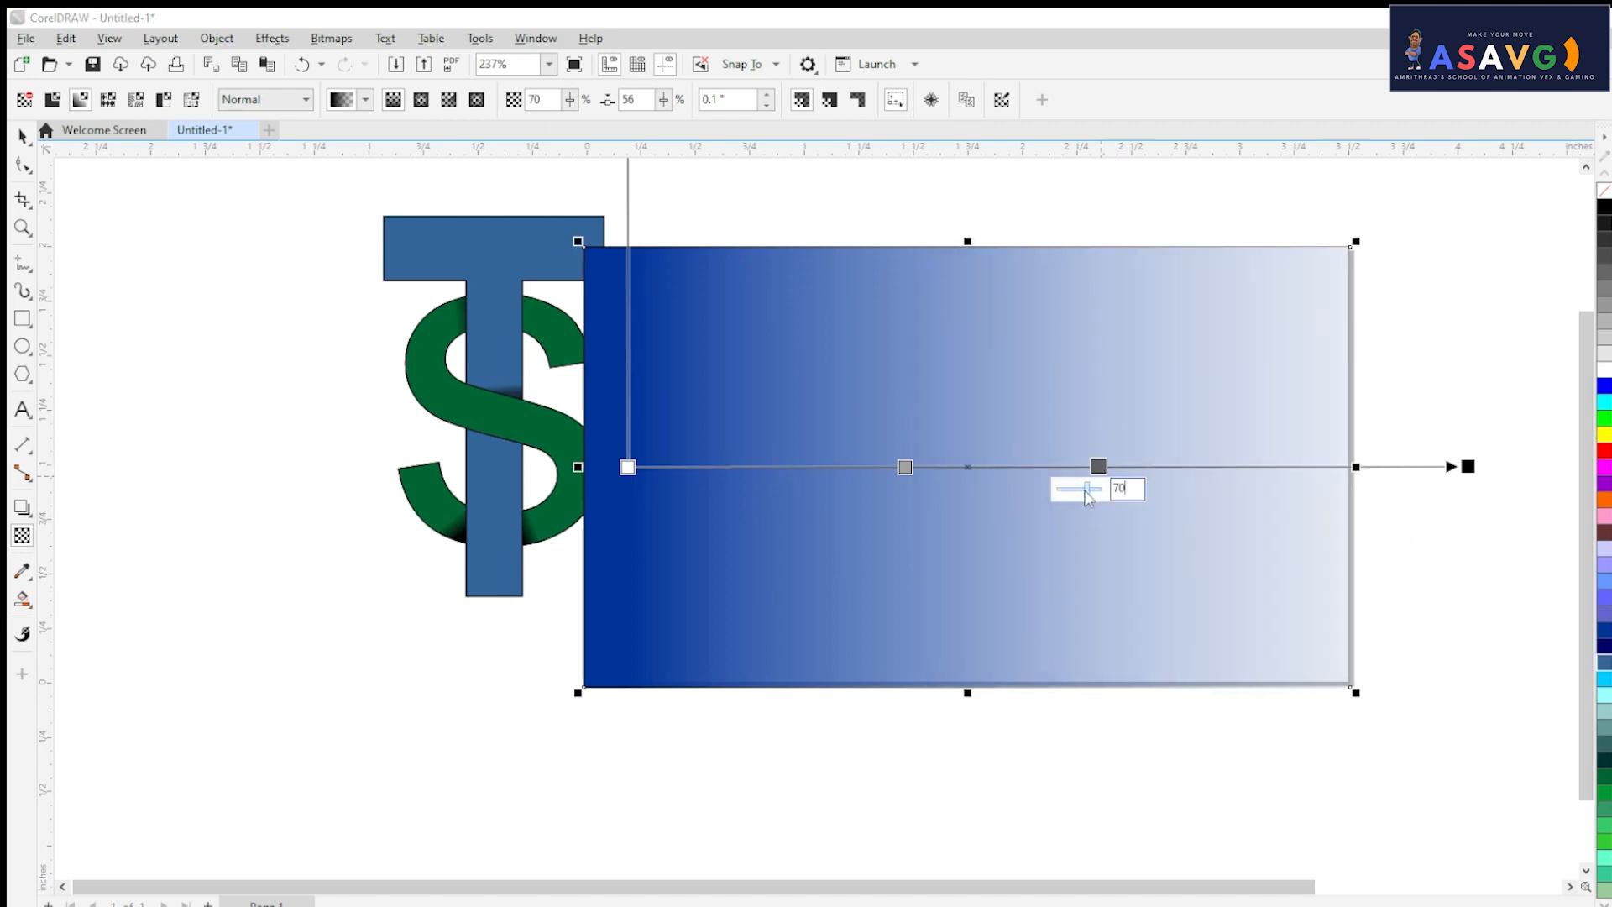
{"action": "double_click", "coordinate": [1097, 466]}
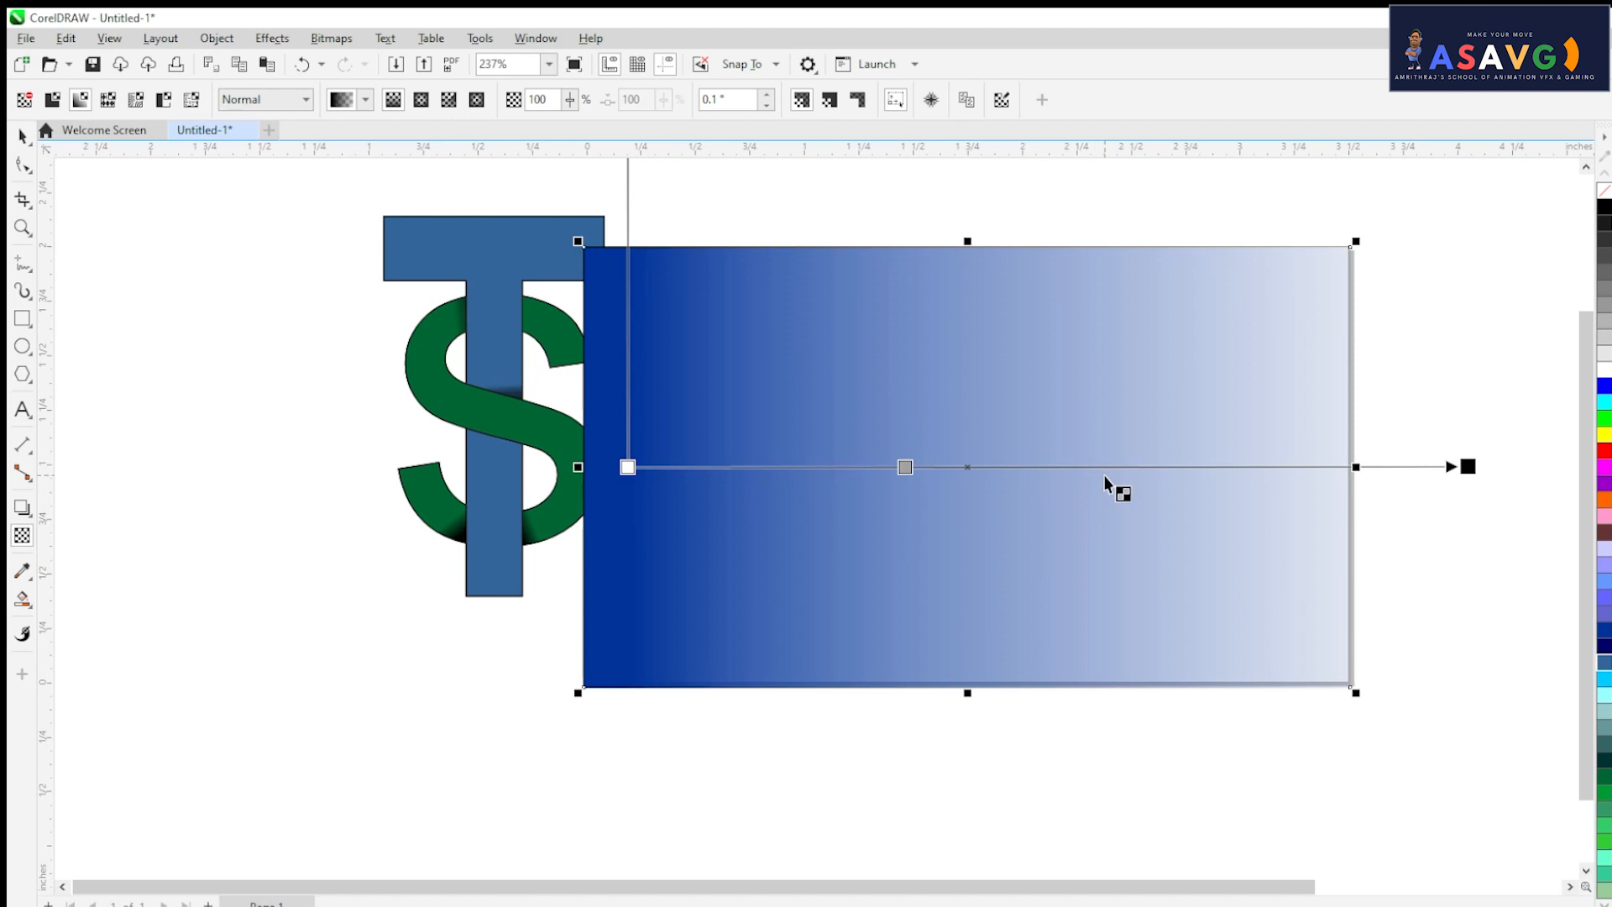
- Add another transparency stop at position 57% of the rectangle's gradient and set it to 30%
{"action": "double_click", "coordinate": [1108, 467]}
{"action": "double_click", "coordinate": [1106, 467]}
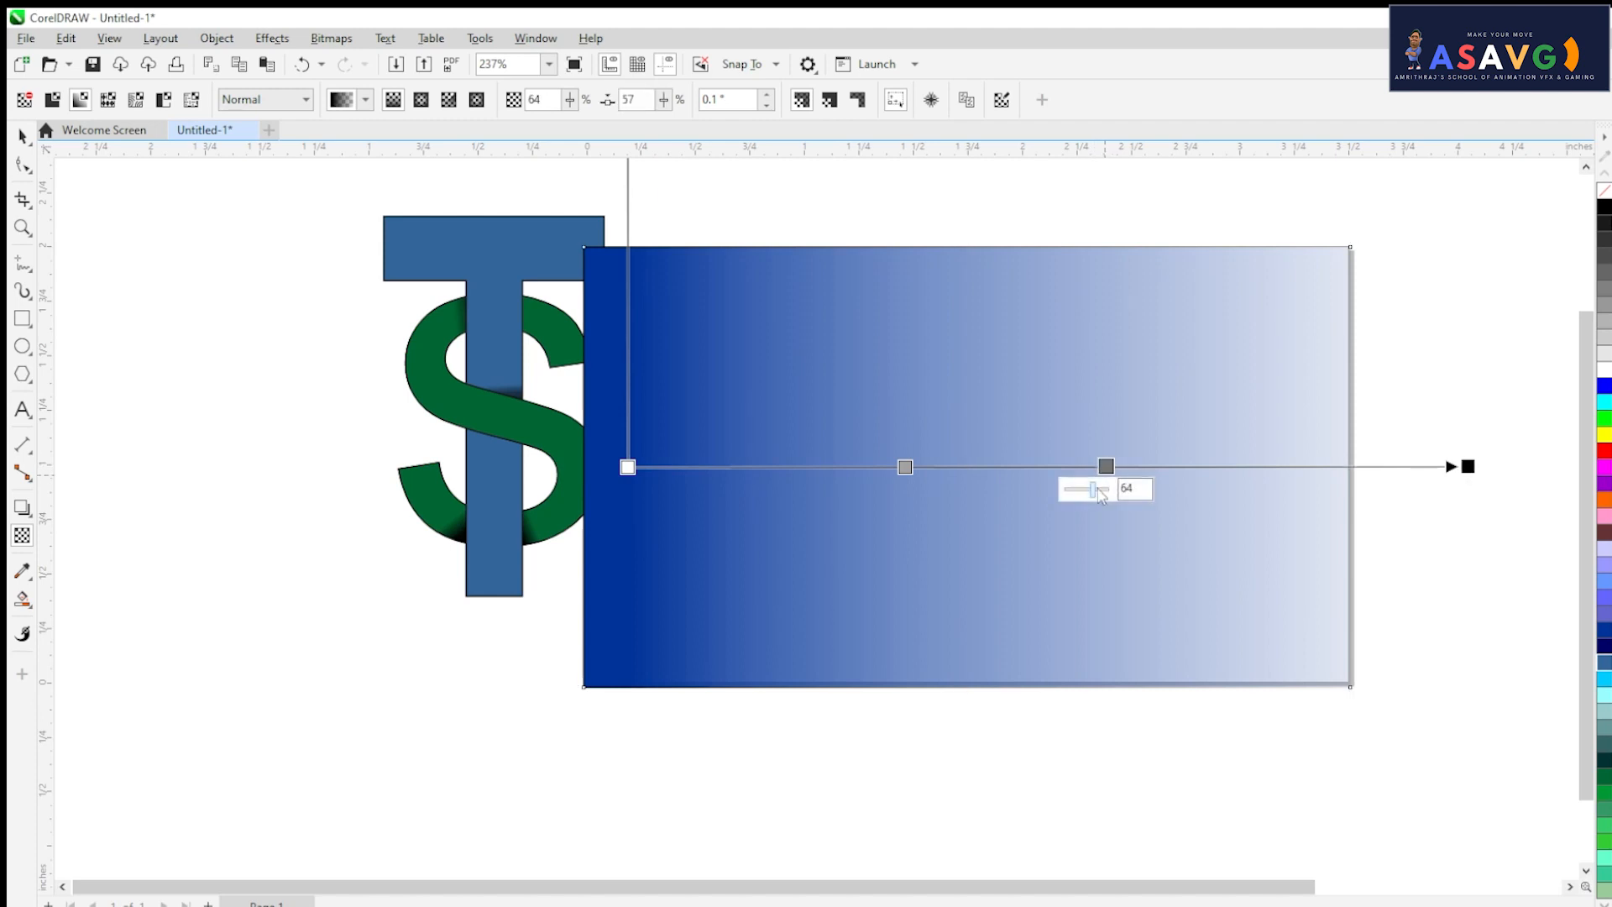
{"action": "left_click_drag", "start_coordinate": [1093, 490], "coordinate": [1084, 491]}
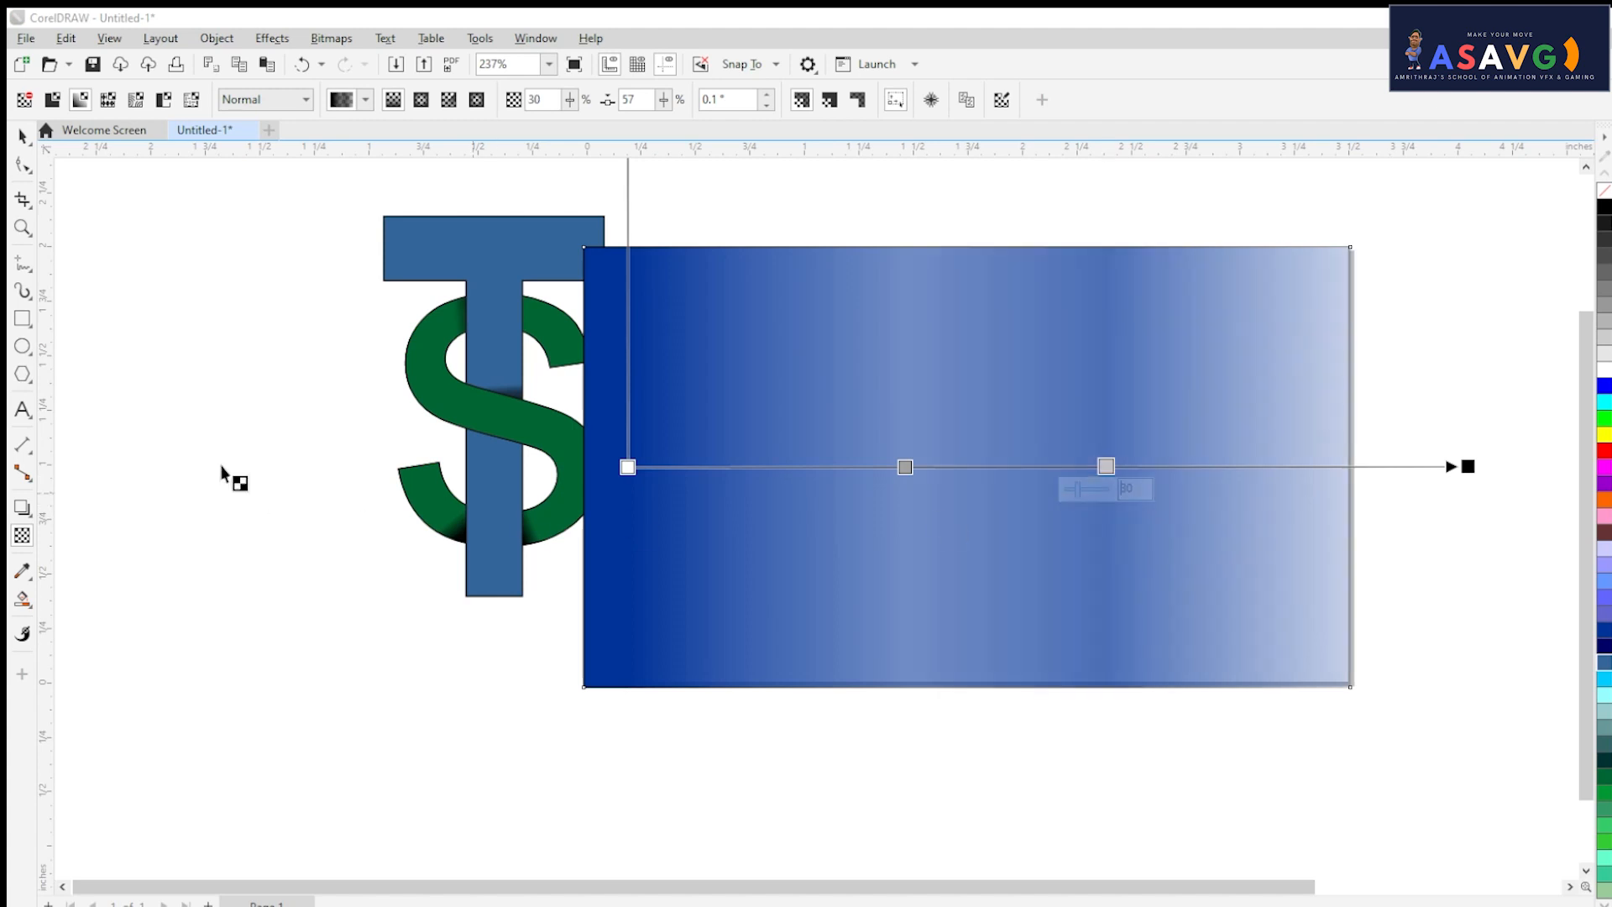
{"action": "left_click", "coordinate": [325, 442]}
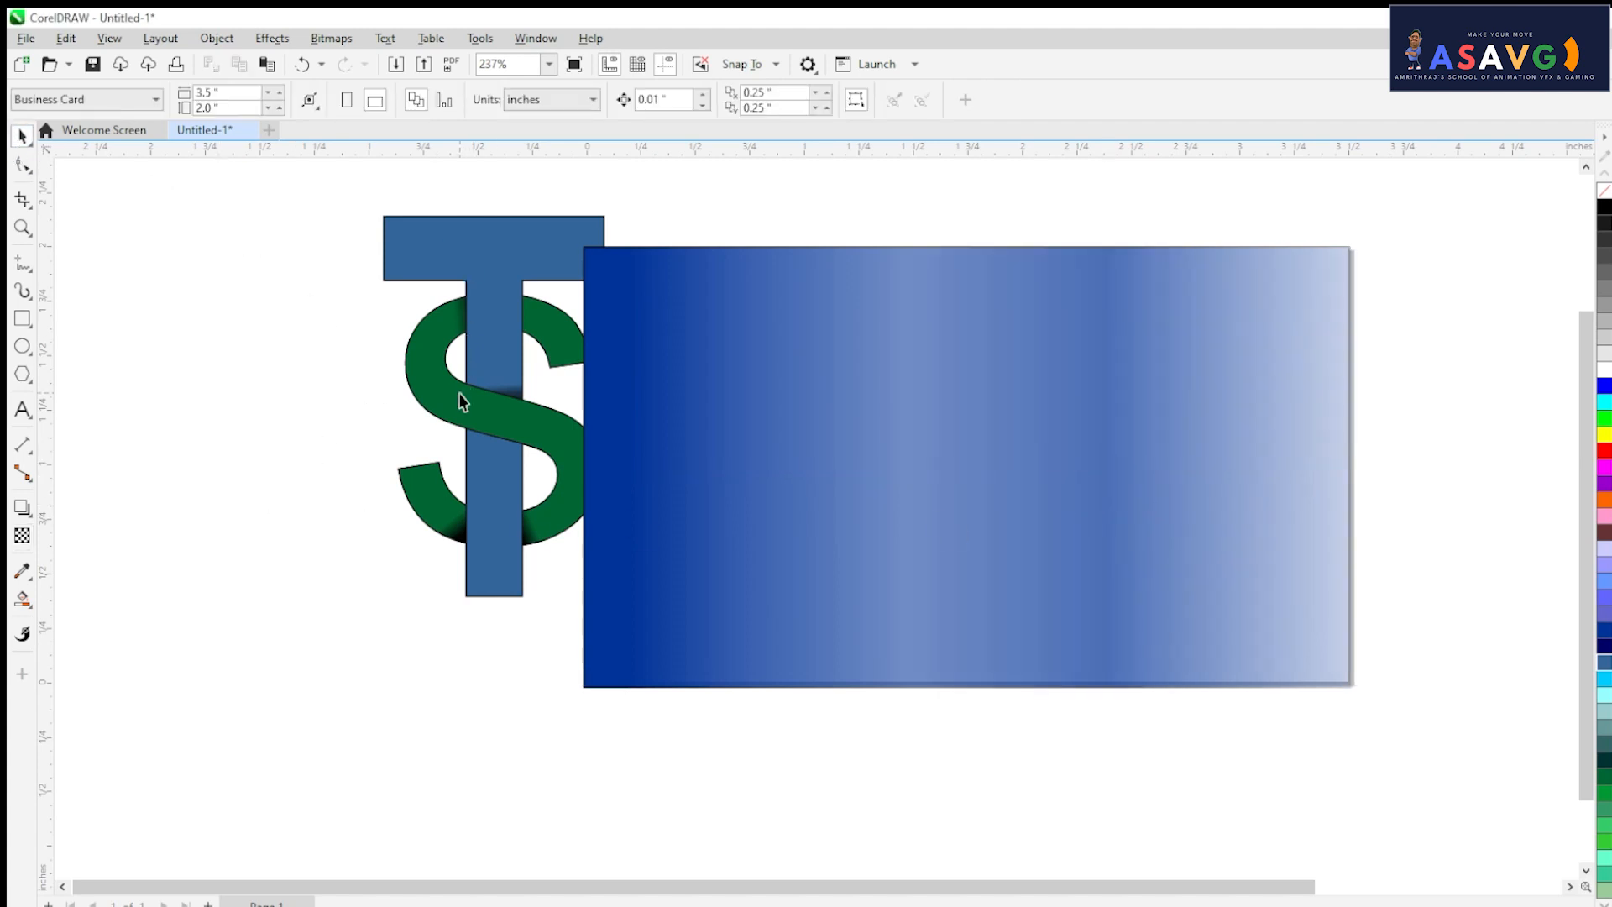
- Move the grouped TS logo to the middle of the blue rectangle and bring it in front of the background
{"action": "left_click_drag", "start_coordinate": [466, 410], "coordinate": [967, 468]}
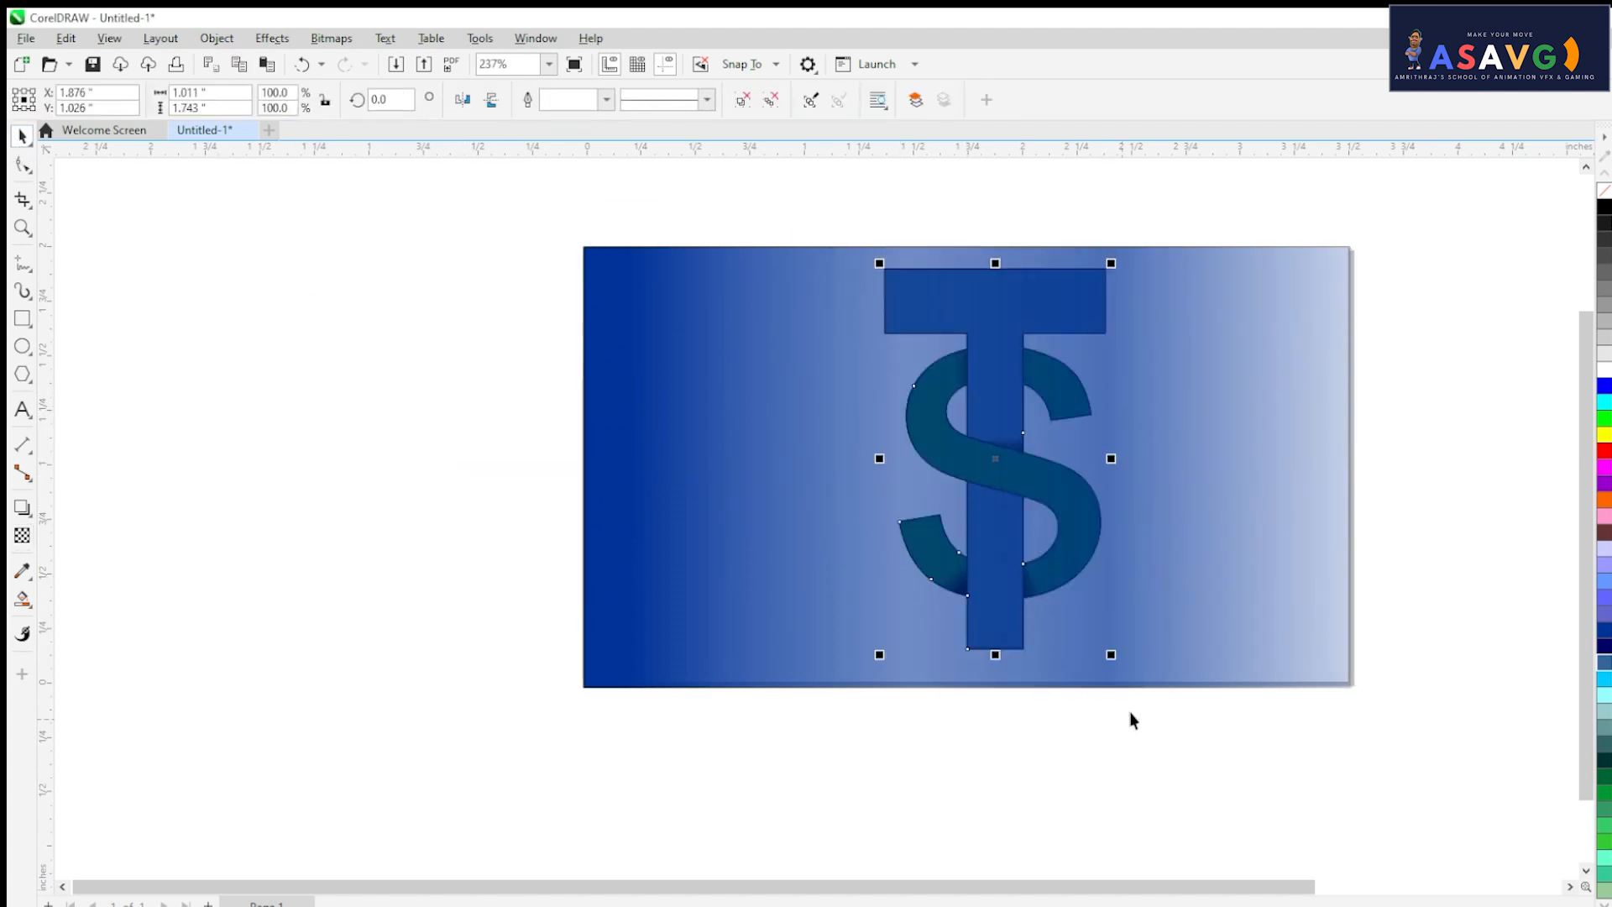
{"action": "scroll", "coordinate": [1126, 559], "scroll_direction": "up", "scroll_amount": 2}
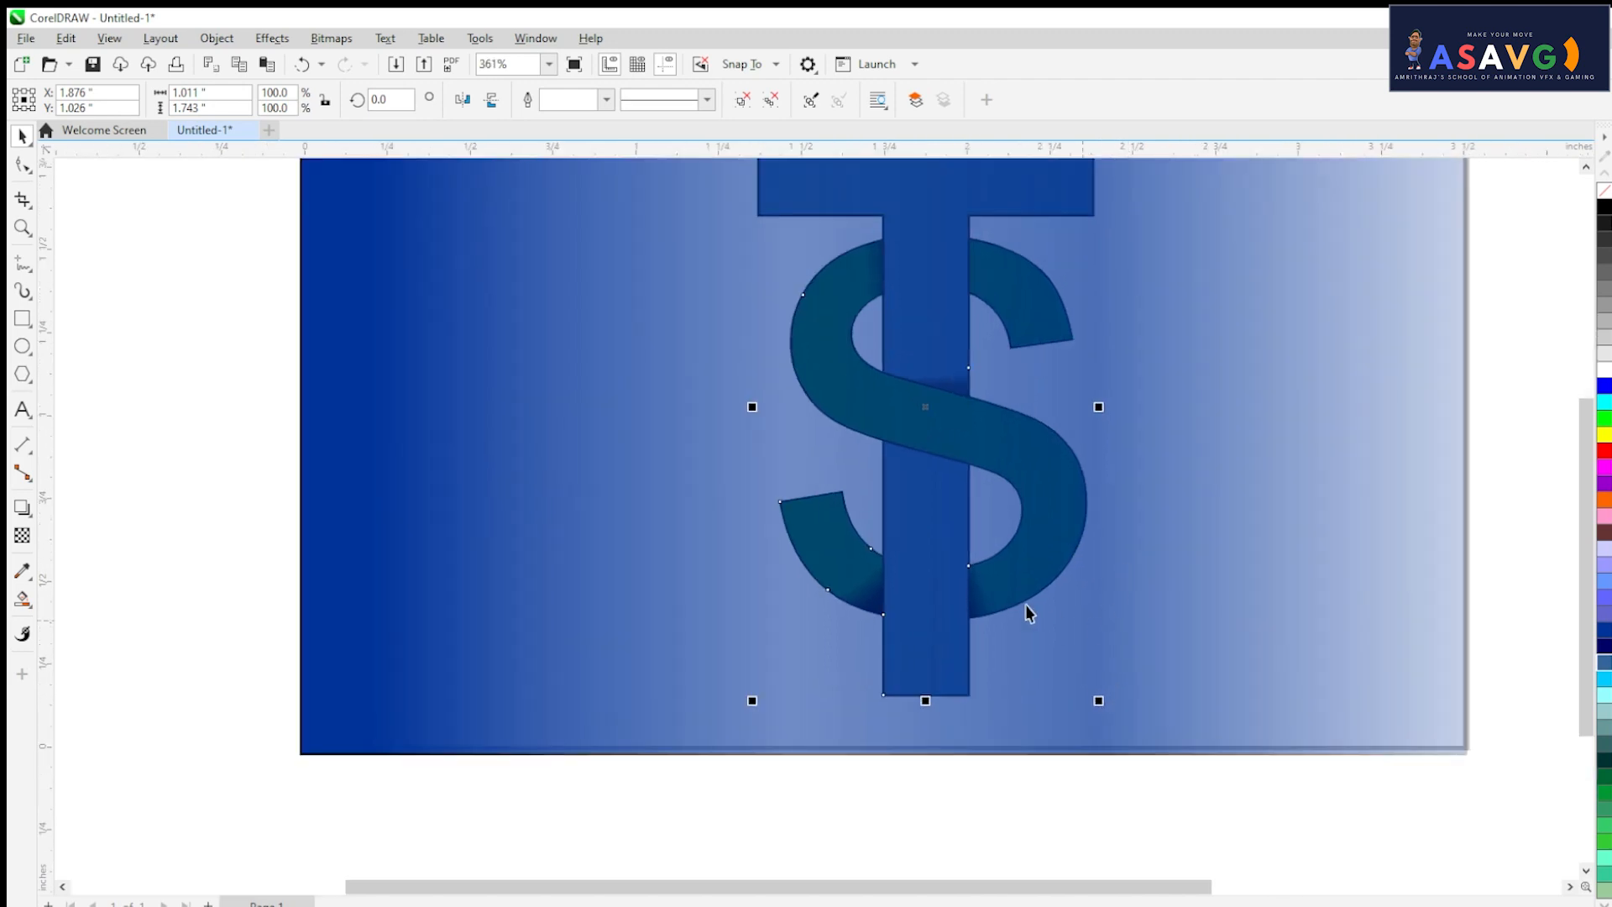
{"action": "scroll", "coordinate": [1005, 501], "scroll_direction": "down", "scroll_amount": 2}
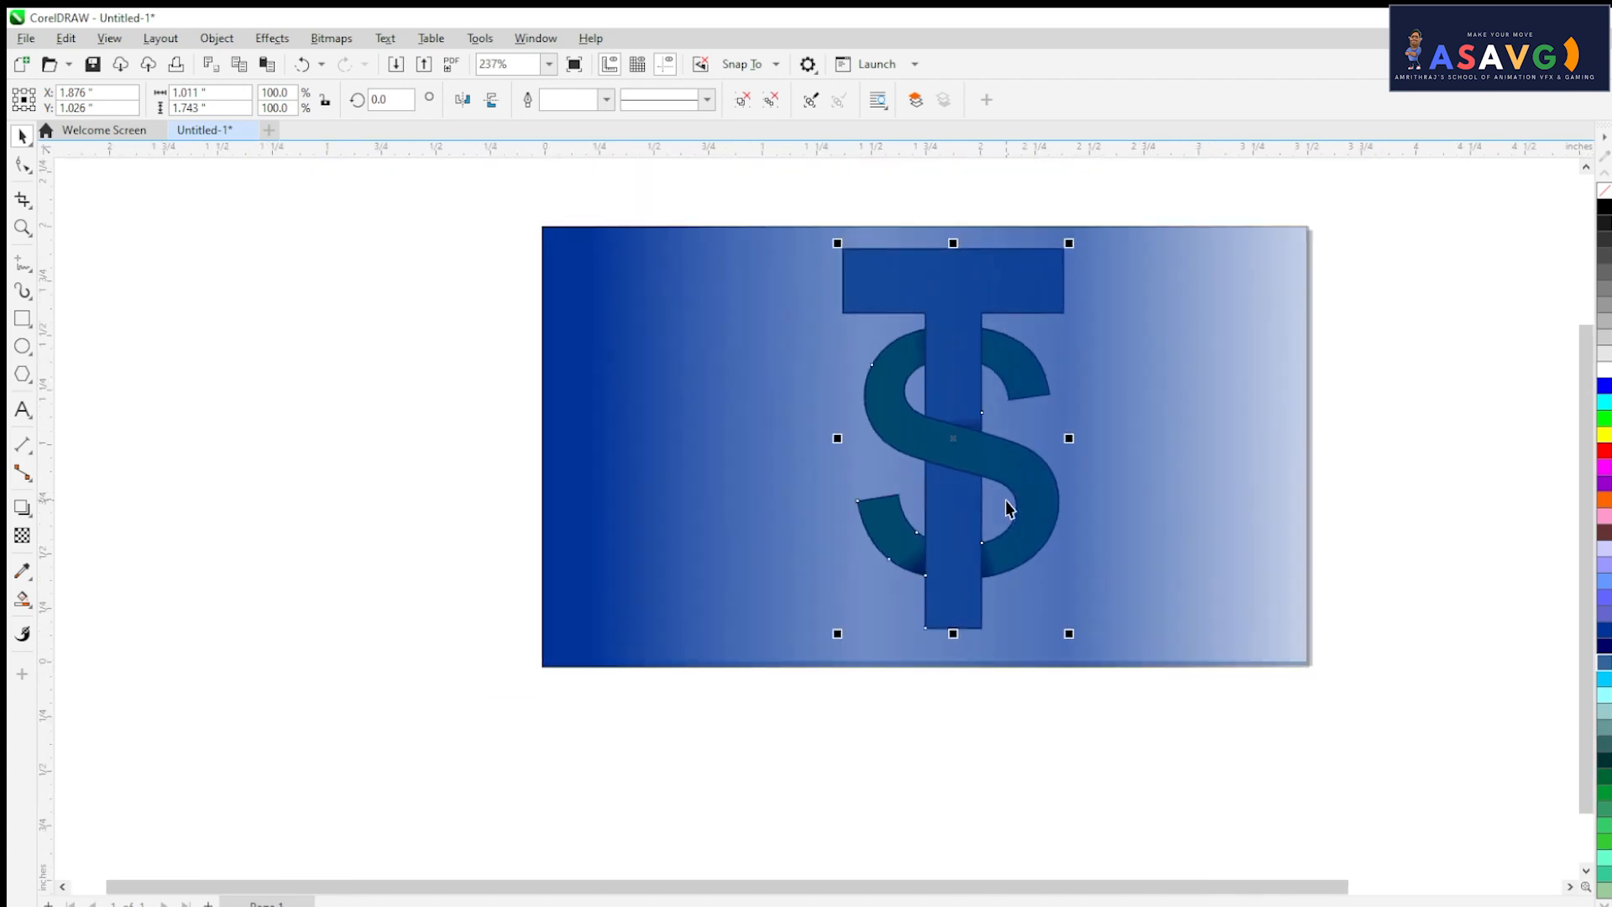
{"action": "key", "text": "ctrl+z"}
{"action": "scroll", "coordinate": [982, 468], "scroll_direction": "up", "scroll_amount": 2}
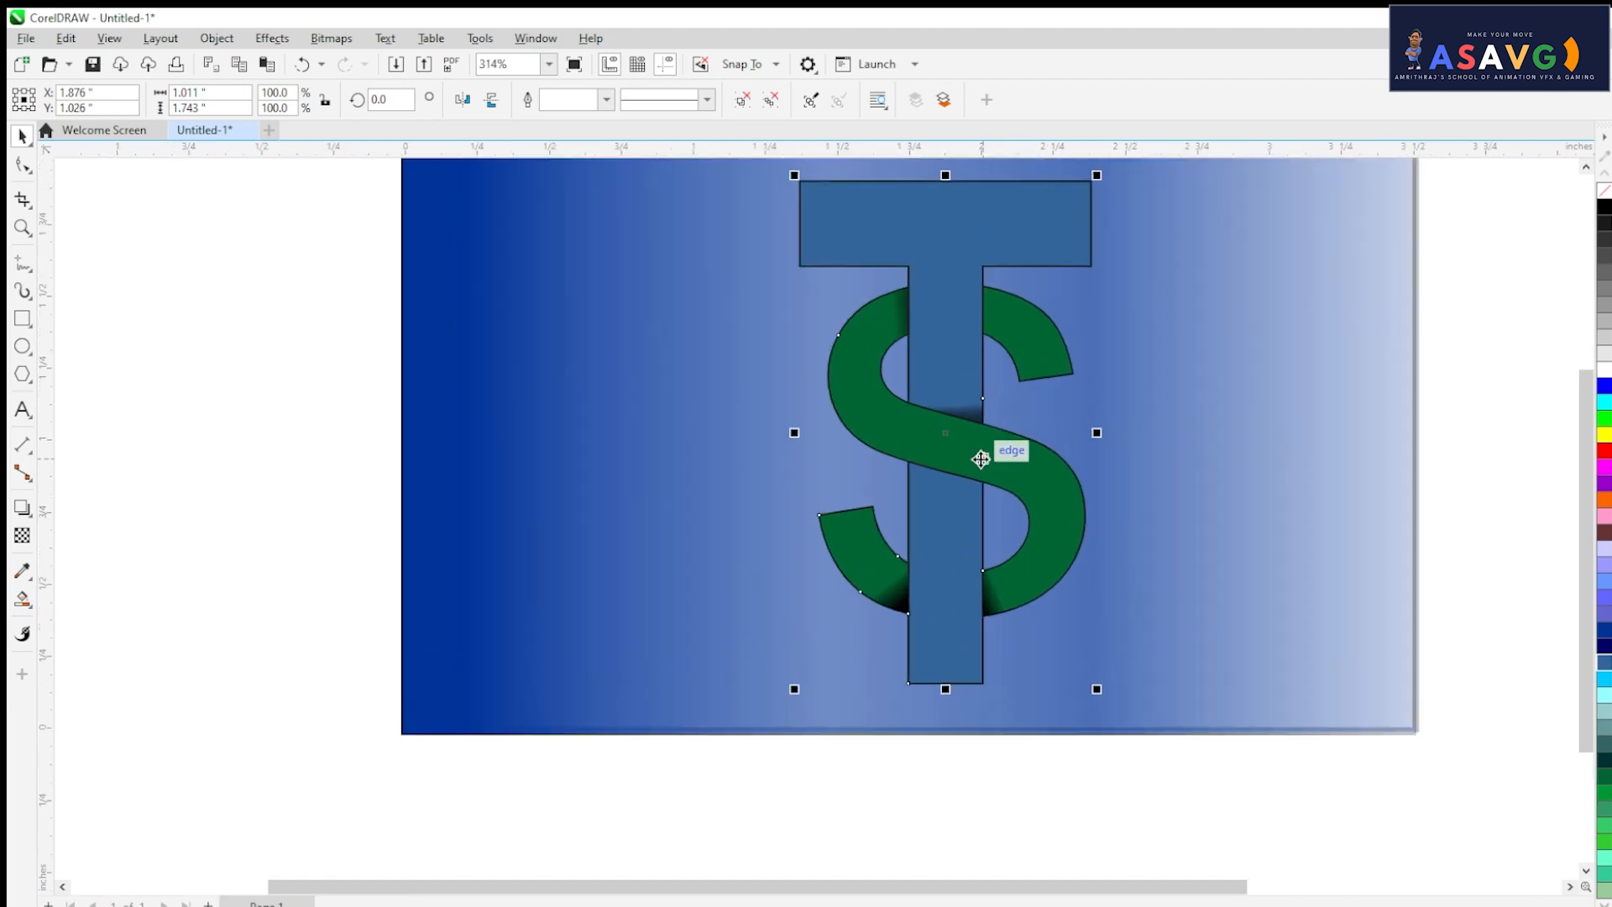
{"action": "scroll", "coordinate": [695, 374], "scroll_direction": "down", "scroll_amount": 2}
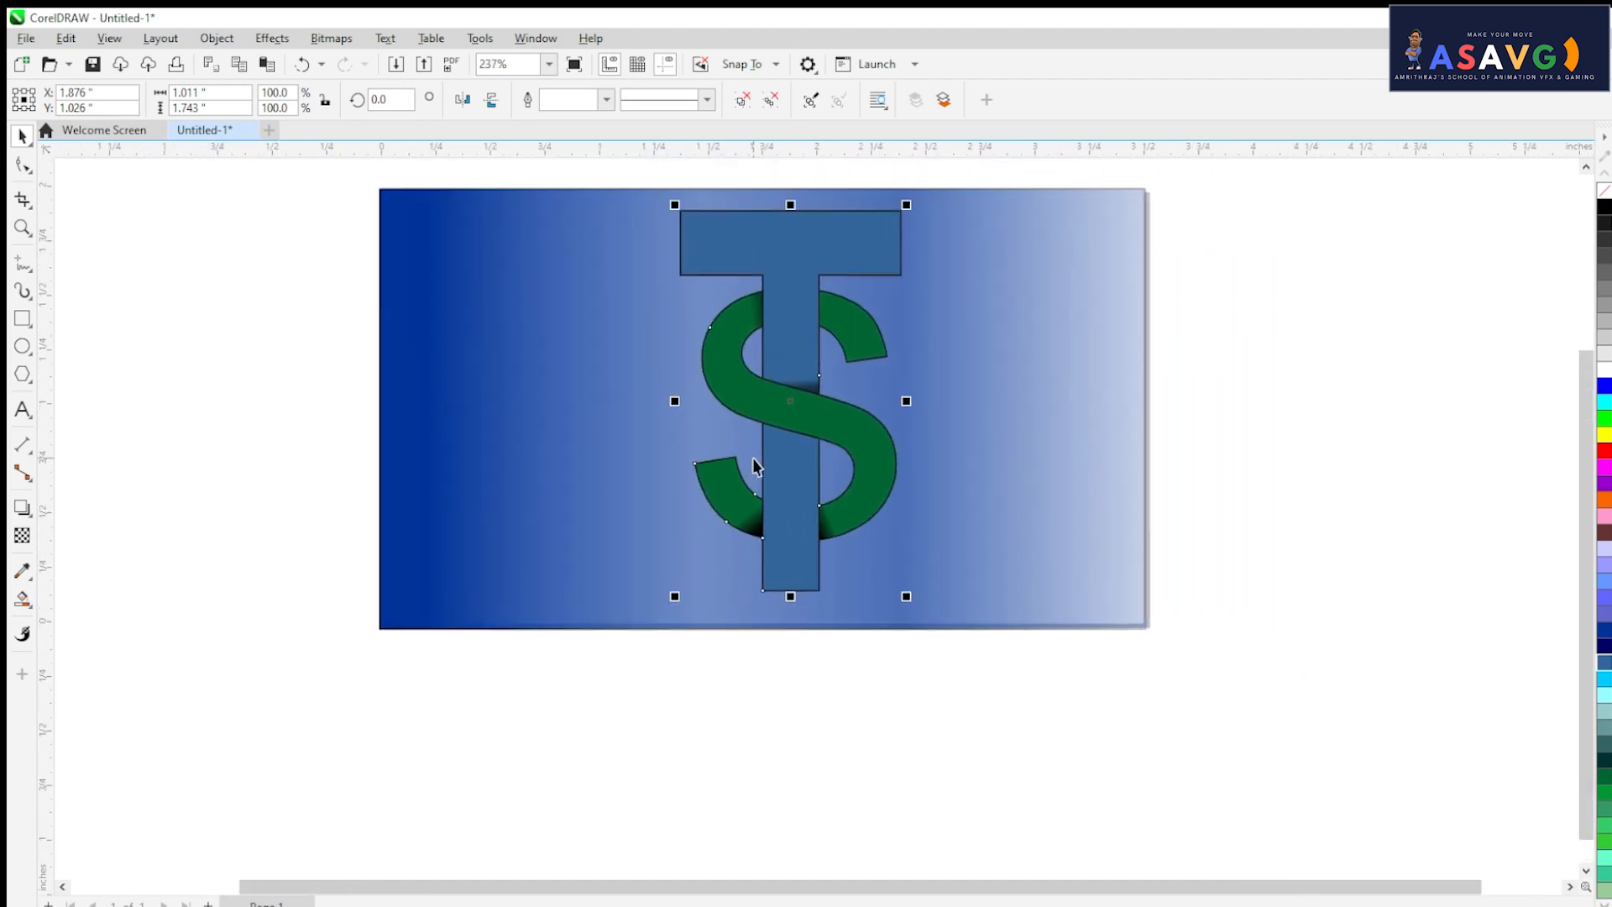
{"action": "scroll", "coordinate": [753, 457], "scroll_direction": "down", "scroll_amount": 1}
{"action": "left_click", "coordinate": [1258, 581]}
- Examine the finished logo on its background, checking the faded shadows where the T and S overlap
{"action": "scroll", "coordinate": [901, 356], "scroll_direction": "up", "scroll_amount": 3}
{"action": "left_click_drag", "start_coordinate": [887, 311], "coordinate": [926, 356]}
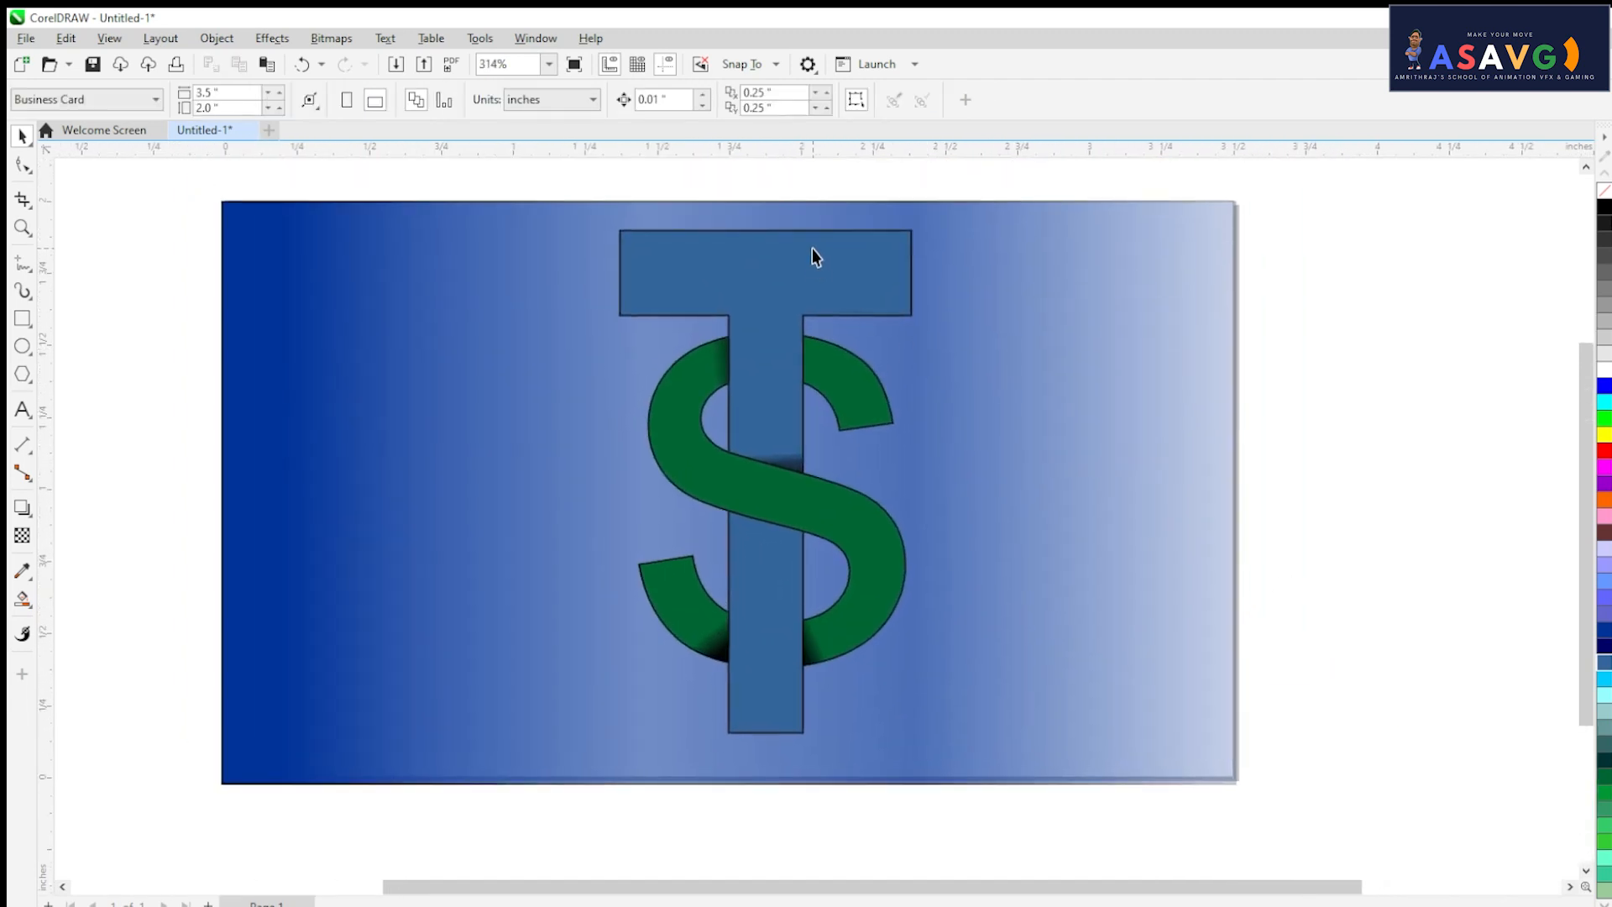
{"action": "scroll", "coordinate": [790, 293], "scroll_direction": "up", "scroll_amount": 1}
{"action": "scroll", "coordinate": [837, 388], "scroll_direction": "up", "scroll_amount": 4}
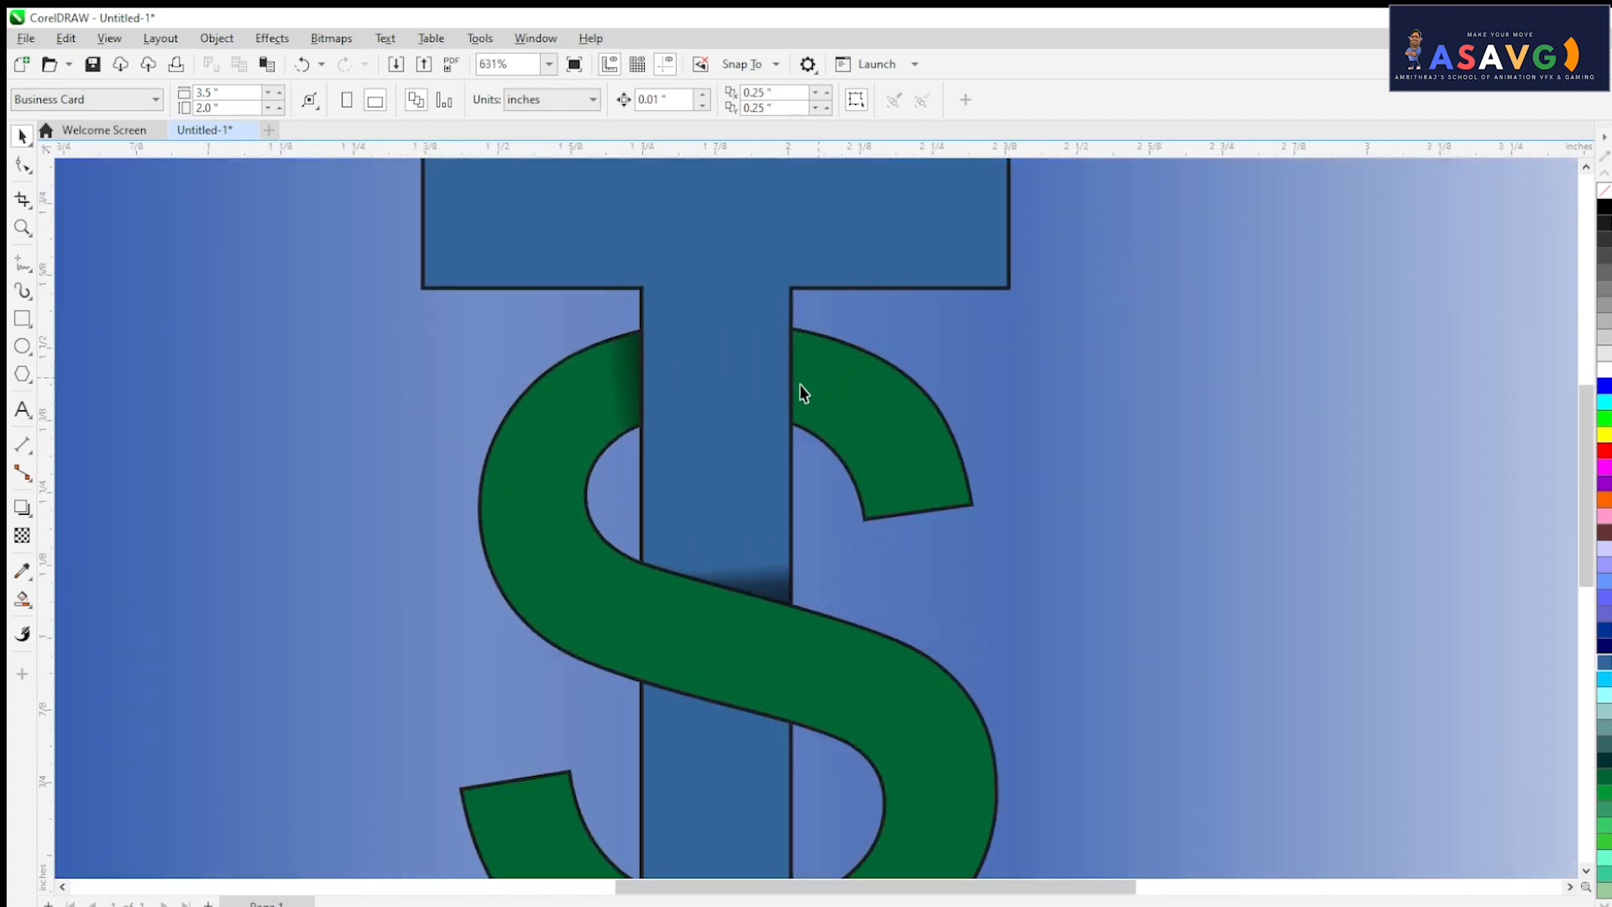
{"action": "left_click_drag", "start_coordinate": [742, 427], "coordinate": [851, 139]}
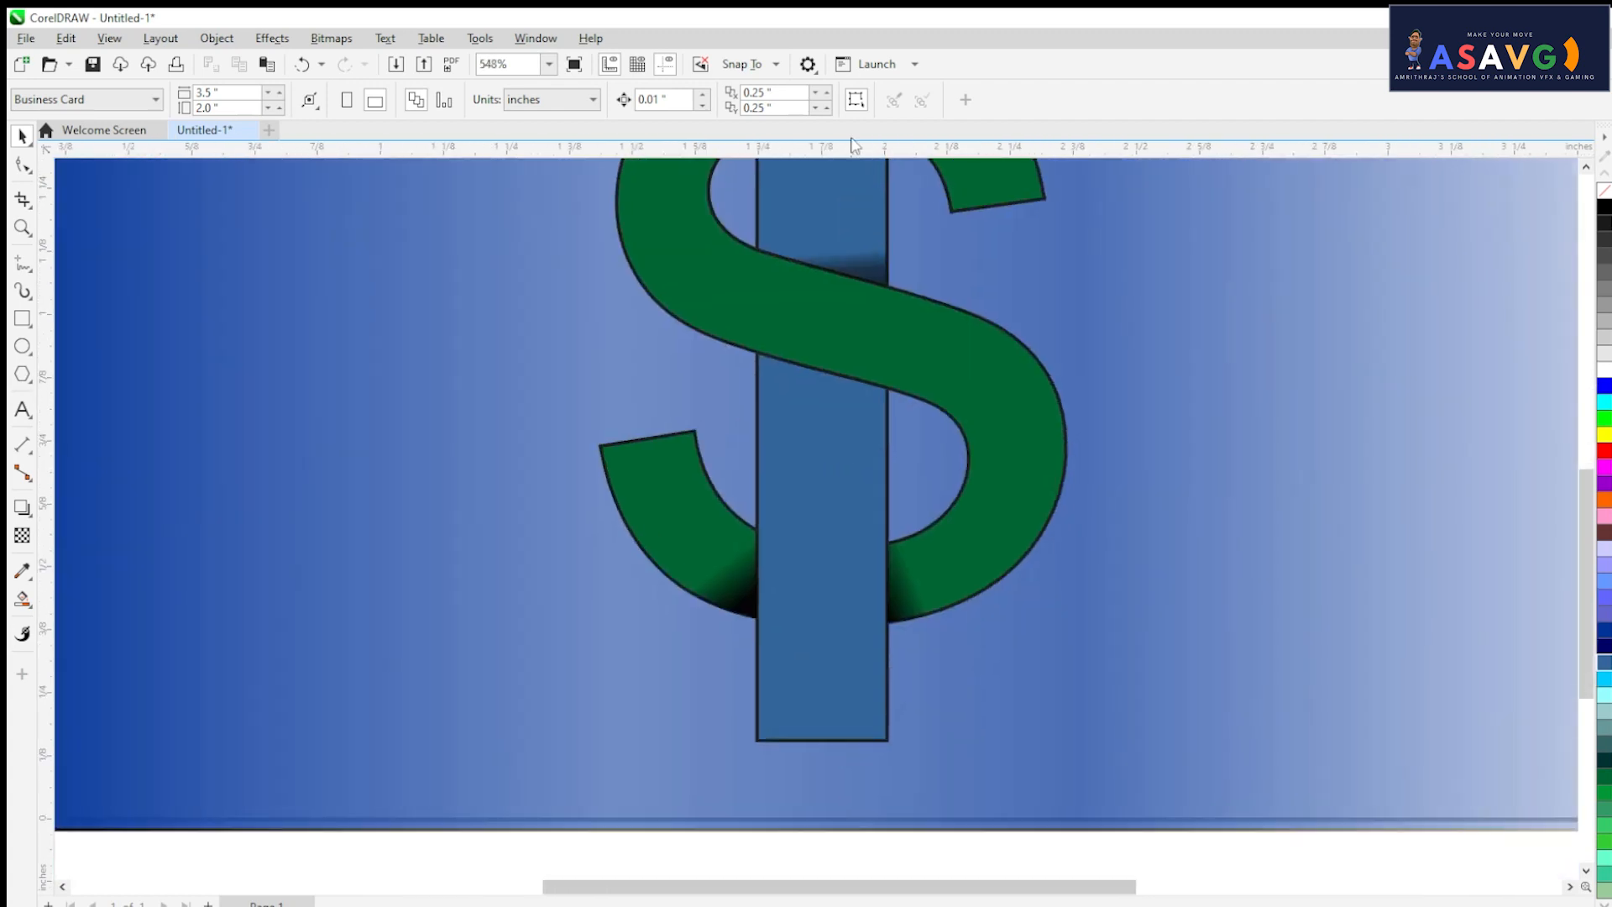
{"action": "scroll", "coordinate": [820, 396], "scroll_direction": "down", "scroll_amount": 2}
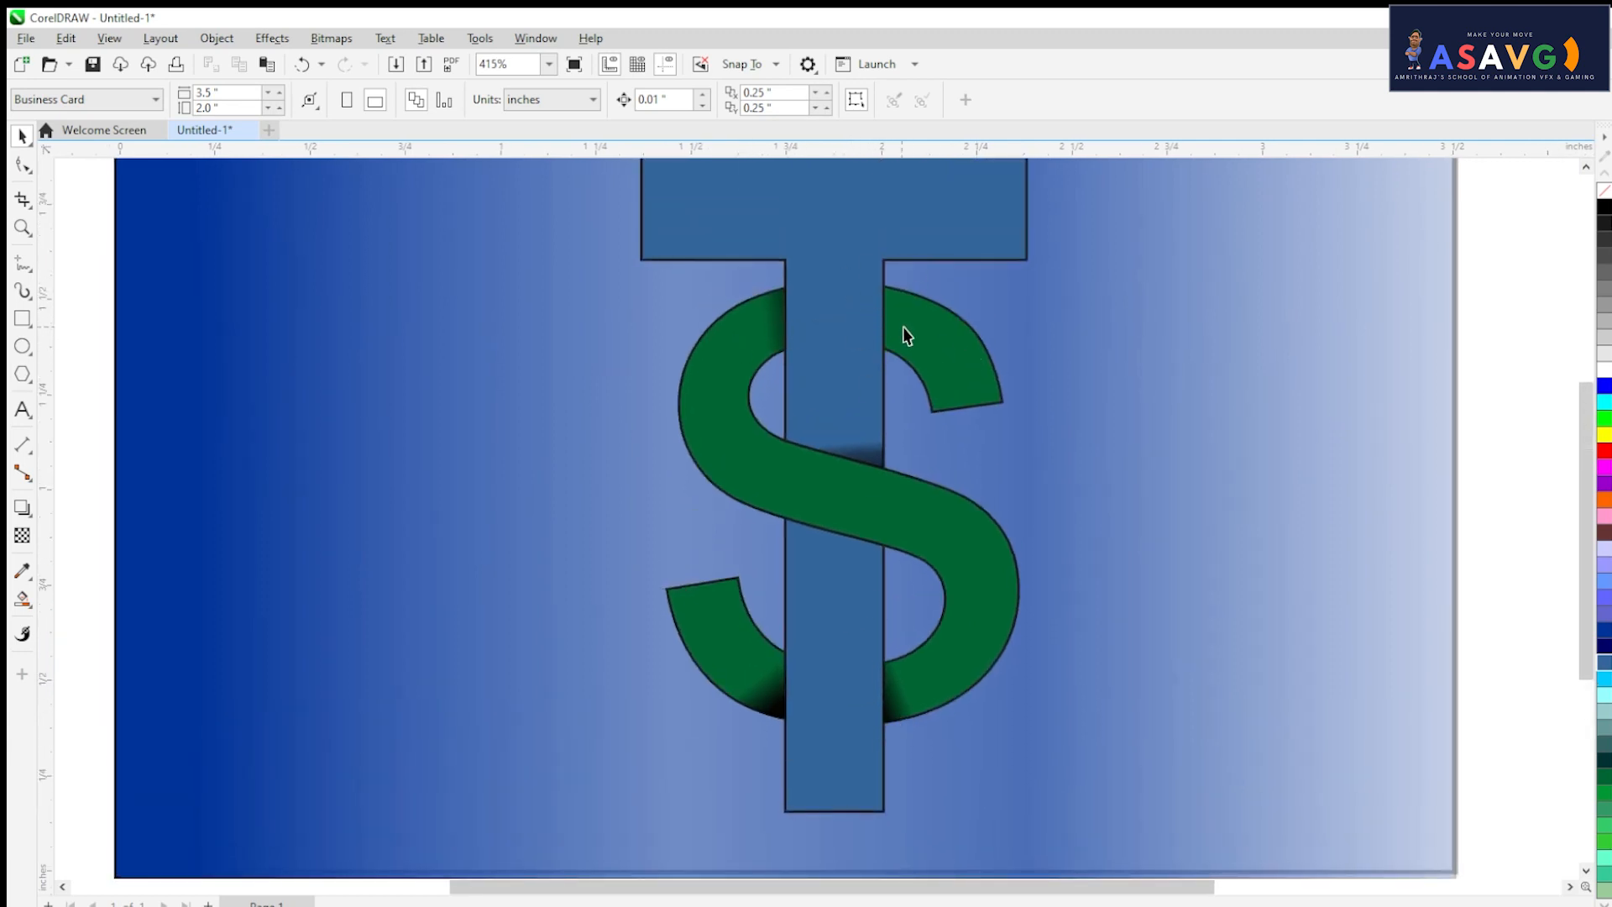
{"action": "scroll", "coordinate": [904, 326], "scroll_direction": "up", "scroll_amount": 1}
{"action": "left_click", "coordinate": [731, 324]}
{"action": "scroll", "coordinate": [732, 326], "scroll_direction": "up", "scroll_amount": 1}
{"action": "scroll", "coordinate": [756, 344], "scroll_direction": "down", "scroll_amount": 1}
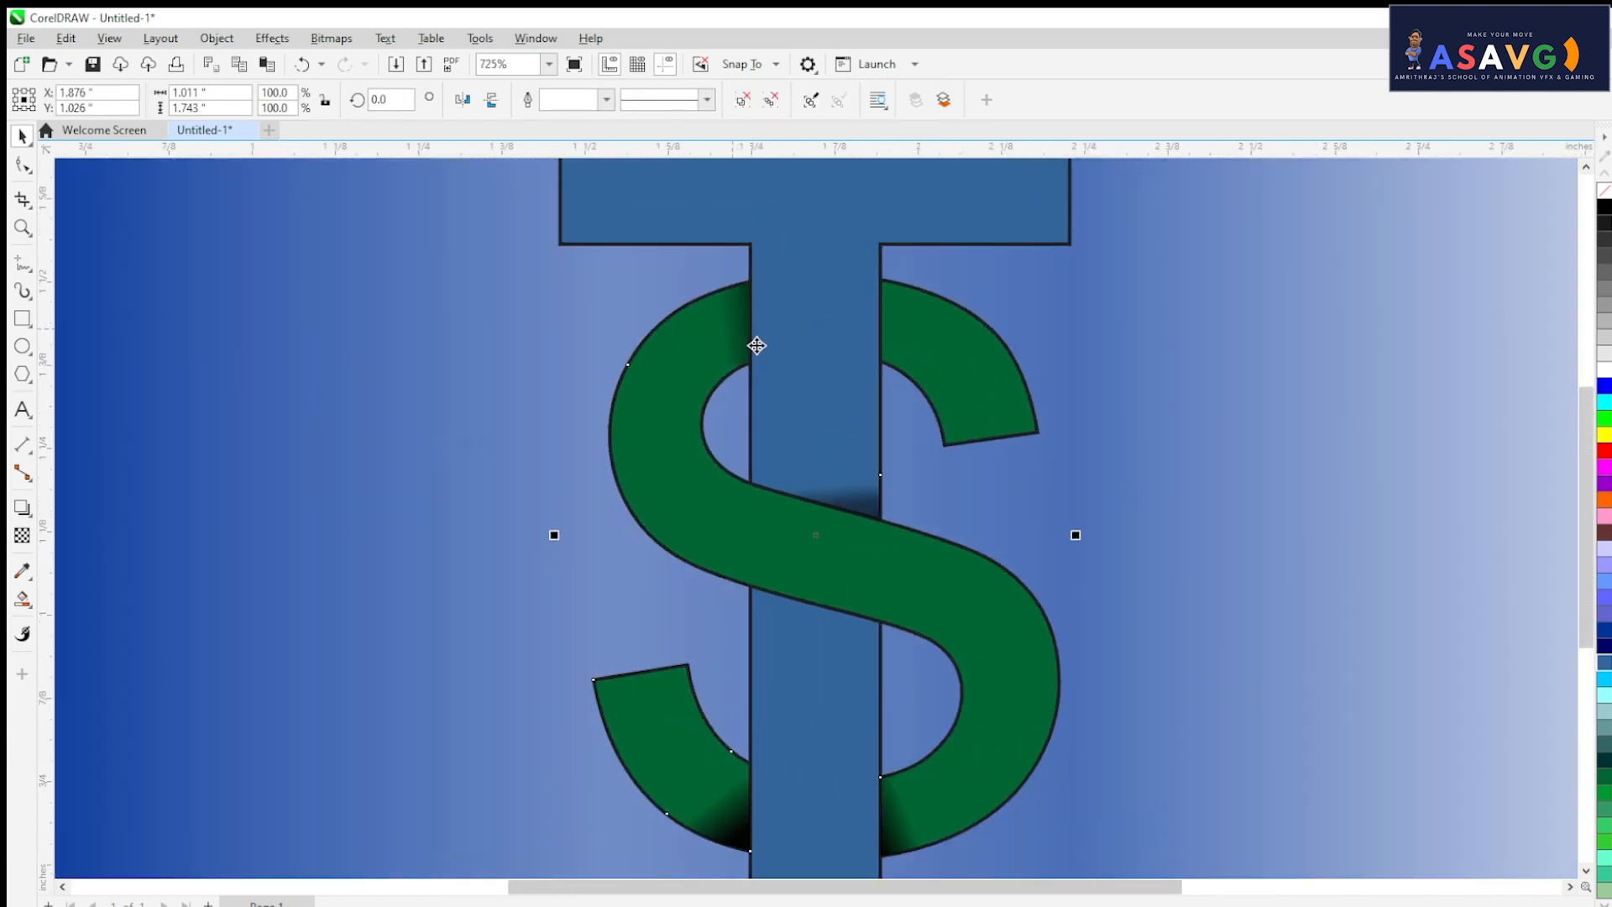
{"action": "scroll", "coordinate": [756, 345], "scroll_direction": "down", "scroll_amount": 5}
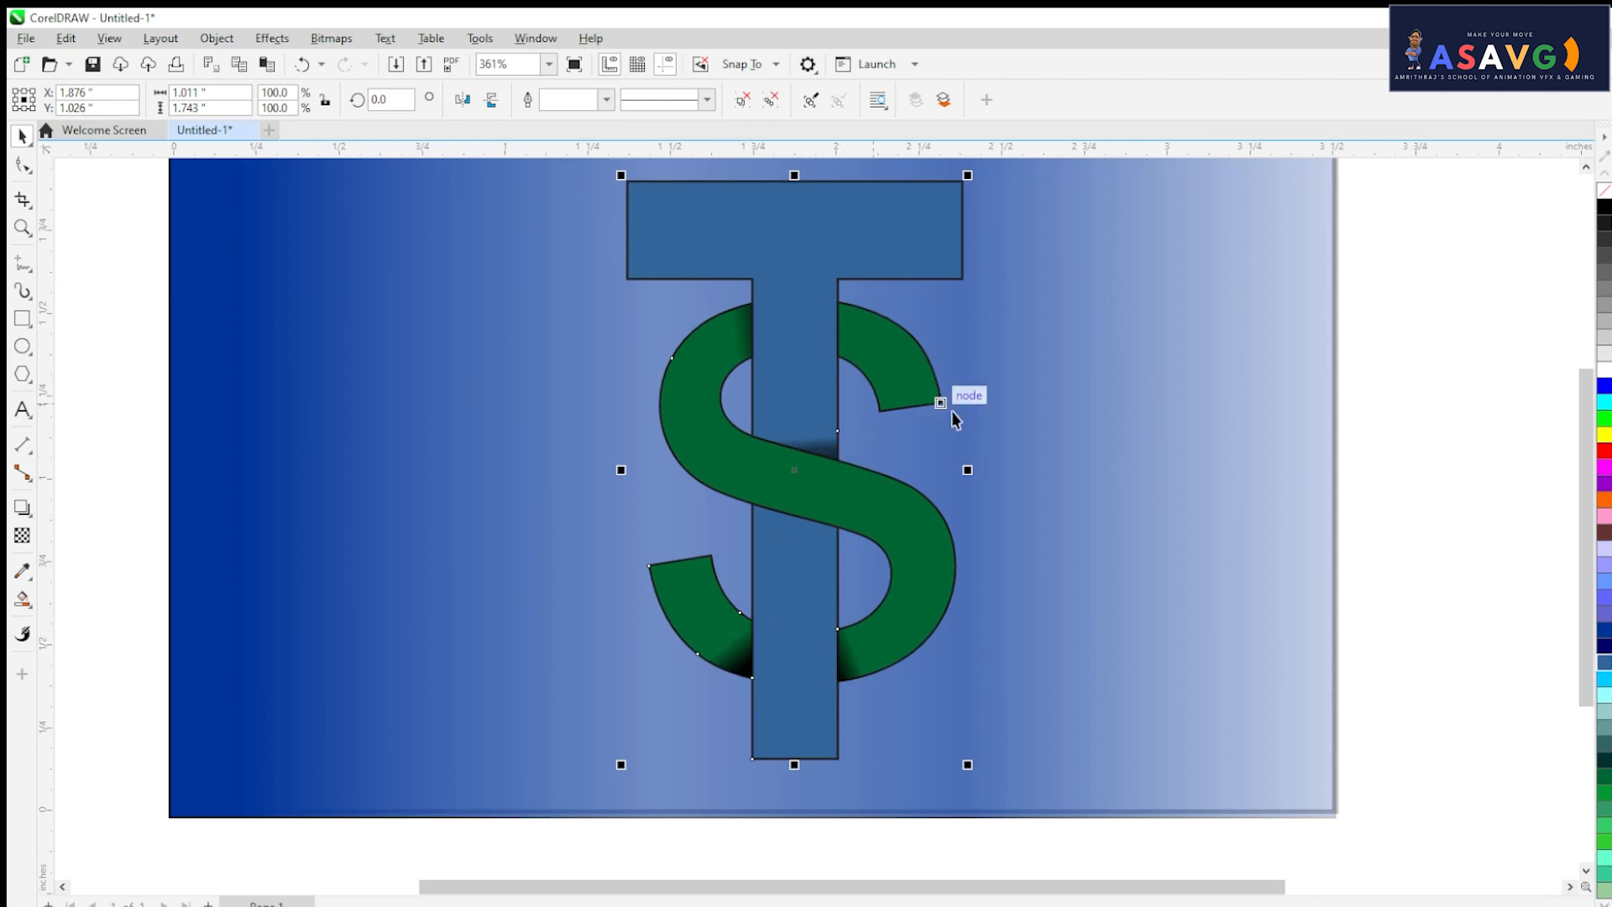
{"action": "scroll", "coordinate": [952, 411], "scroll_direction": "down", "scroll_amount": 2}
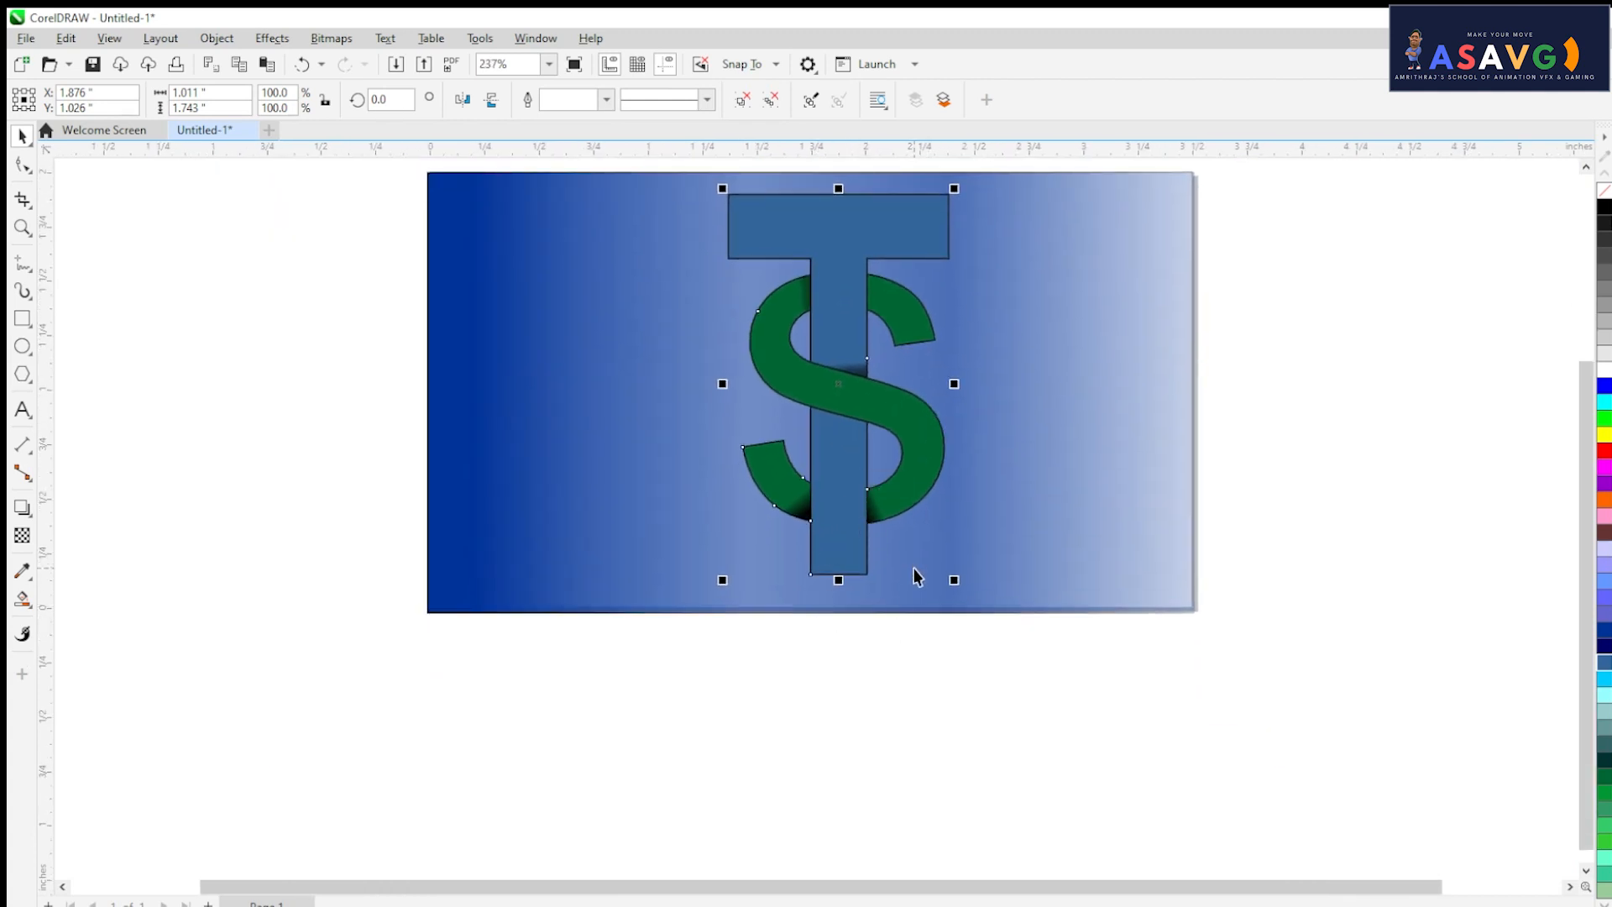
- Scale the TS logo down to about 0.82 by 1.53 inches and center it horizontally on the background, slightly above the middle
{"action": "left_click_drag", "start_coordinate": [960, 583], "coordinate": [938, 560]}
{"action": "left_click", "coordinate": [1022, 513]}
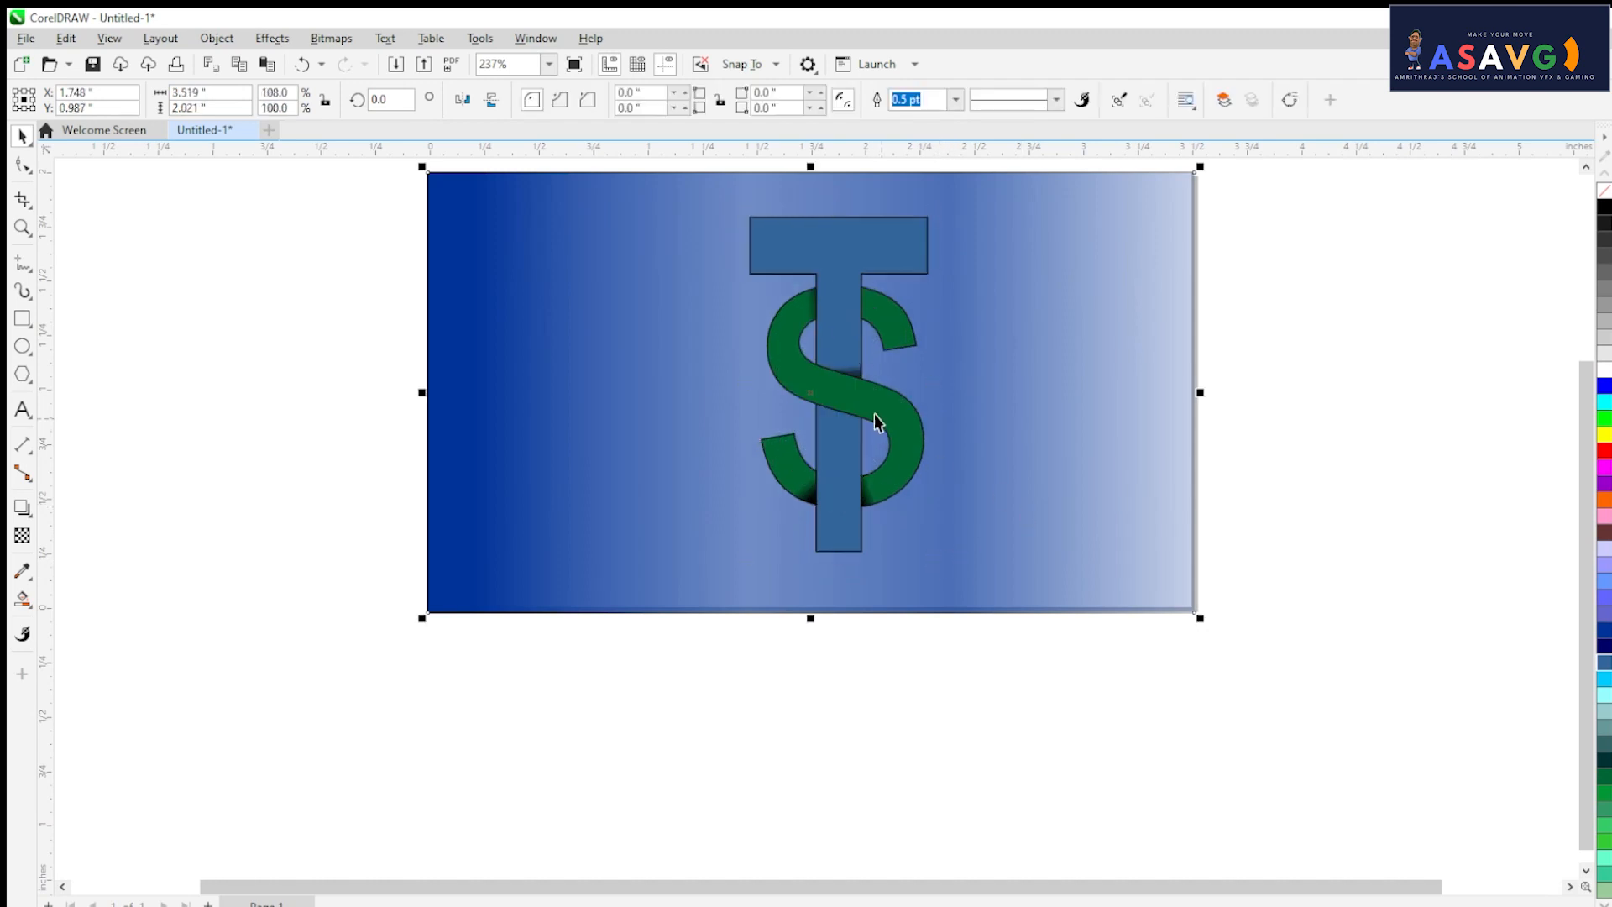
{"action": "left_click_drag", "start_coordinate": [875, 414], "coordinate": [847, 400]}
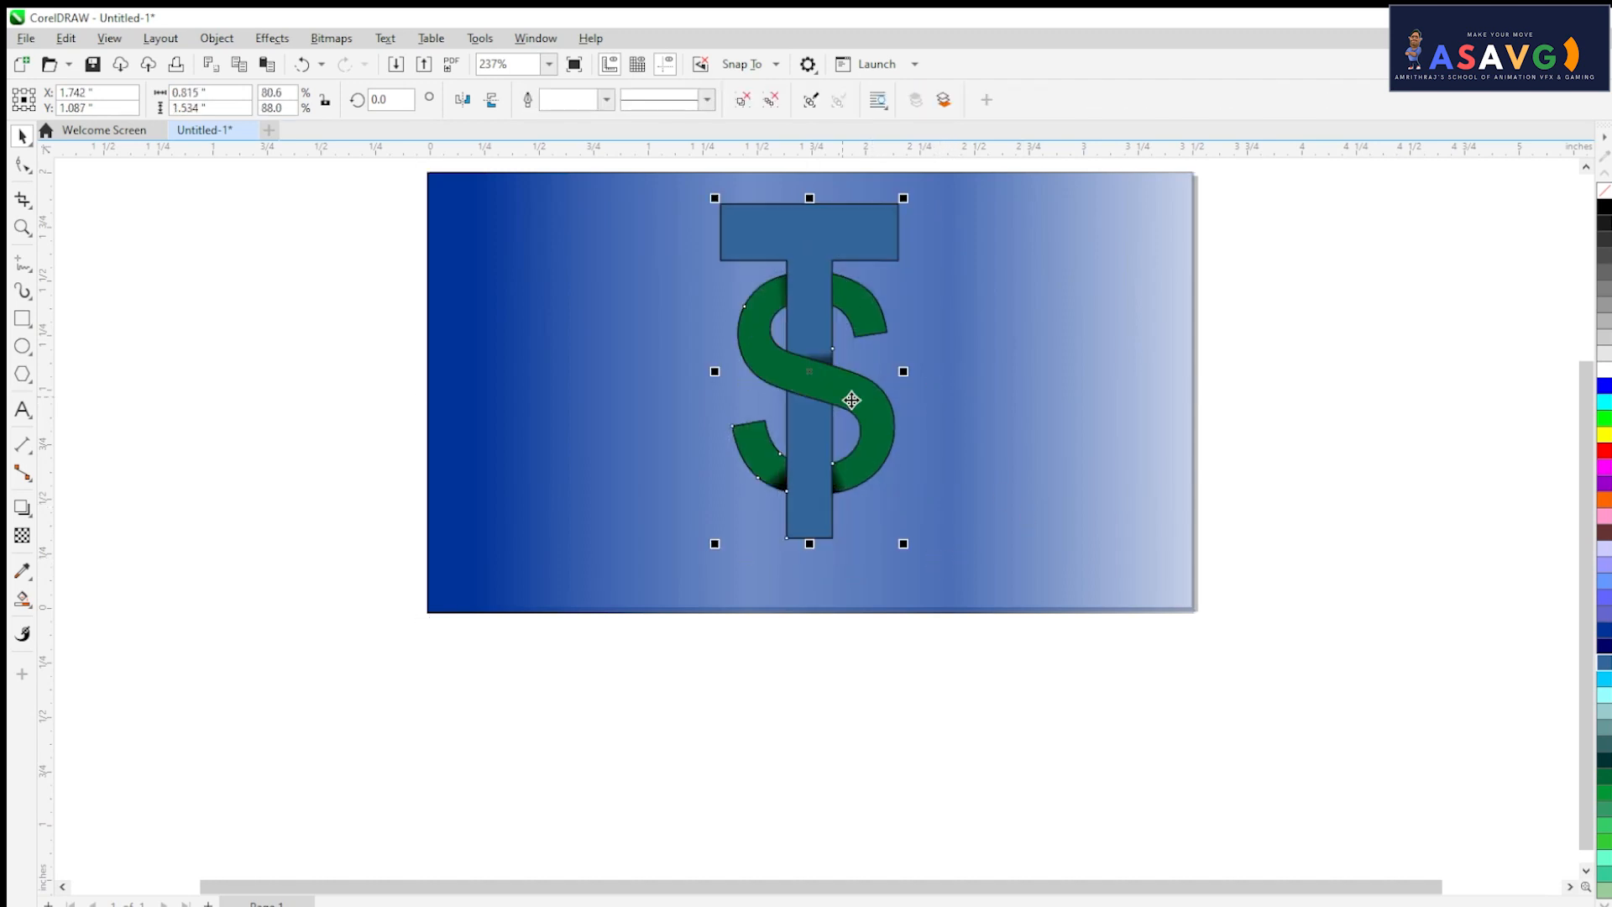
- Draw a flat ellipse about 1.2 inches wide and 0.24 inches high around the foot of the T
{"action": "left_click", "coordinate": [25, 351]}
{"action": "left_click", "coordinate": [68, 340]}
{"action": "left_click_drag", "start_coordinate": [676, 525], "coordinate": [944, 579]}
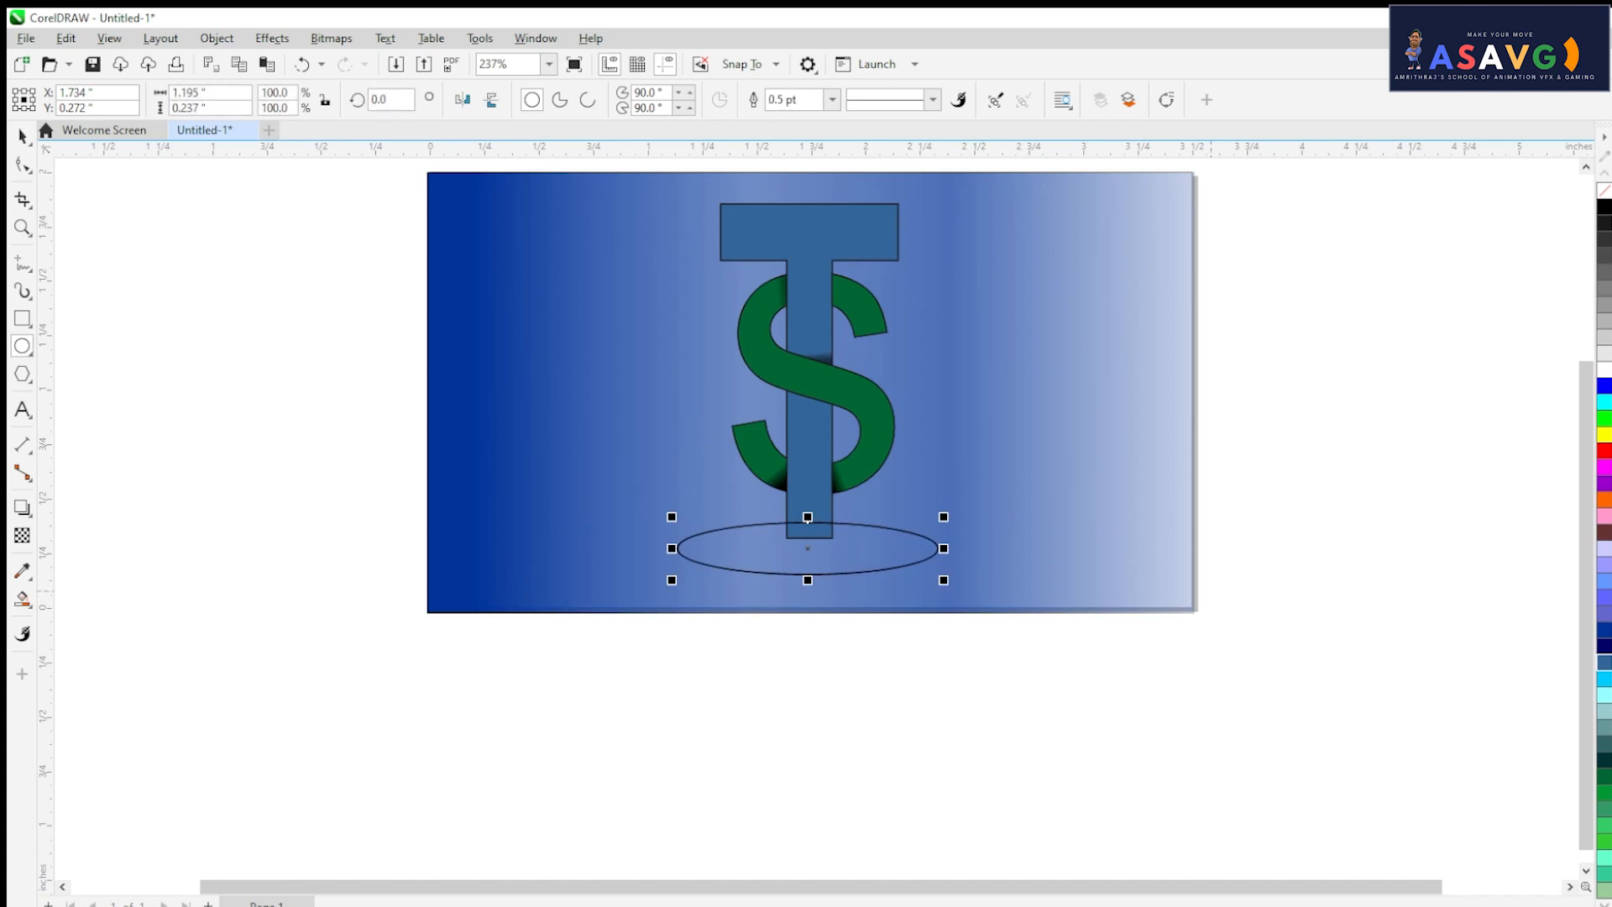
- Fill the ellipse with black, remove its outline and send it behind the TS logo
{"action": "left_click", "coordinate": [1604, 210]}
{"action": "right_click", "coordinate": [1603, 195]}
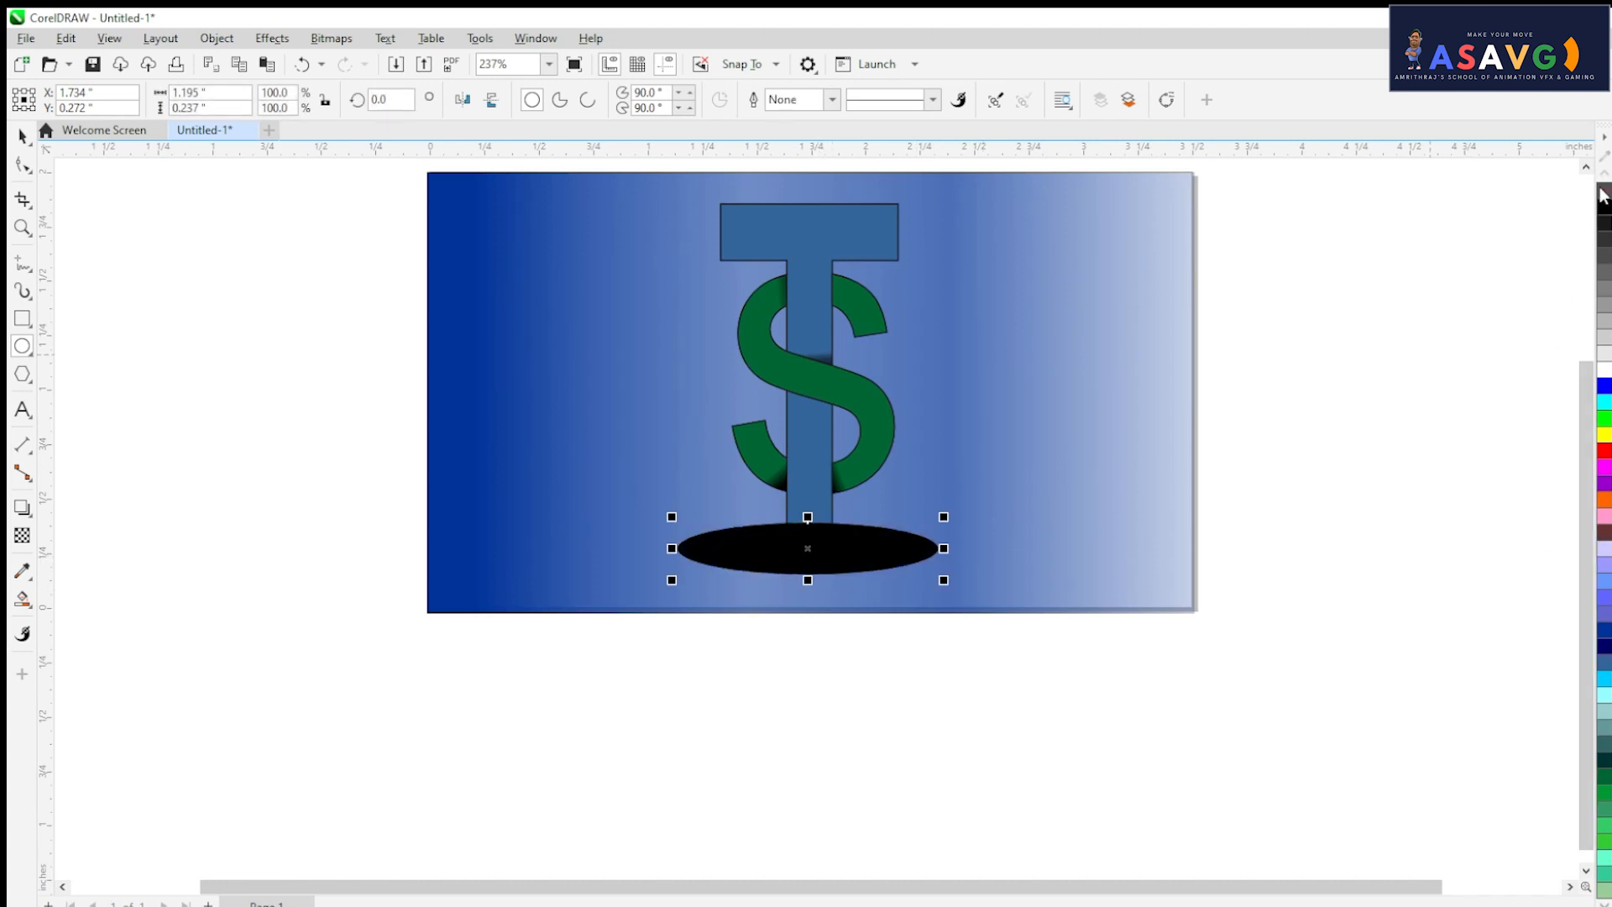
{"action": "key", "text": "ctrl+Page_Down"}
- Apply a Gaussian Blur with a radius of 34.9 pixels to the black ellipse and reduce its height to about 0.21 inches
{"action": "left_click", "coordinate": [272, 39]}
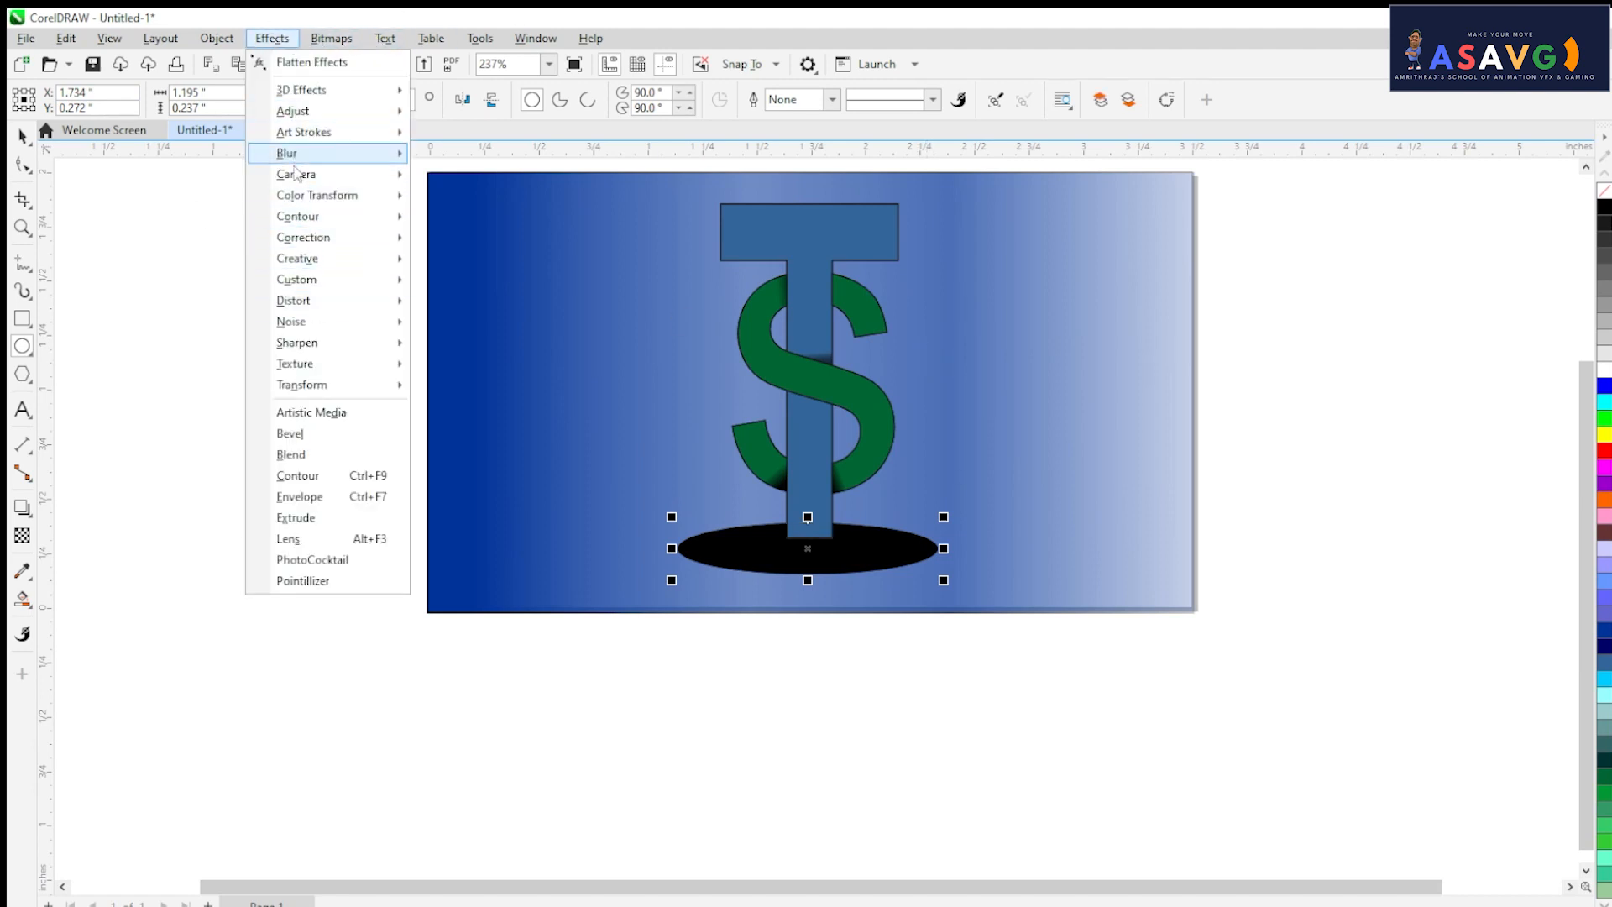
{"action": "mouse_move", "coordinate": [303, 160]}
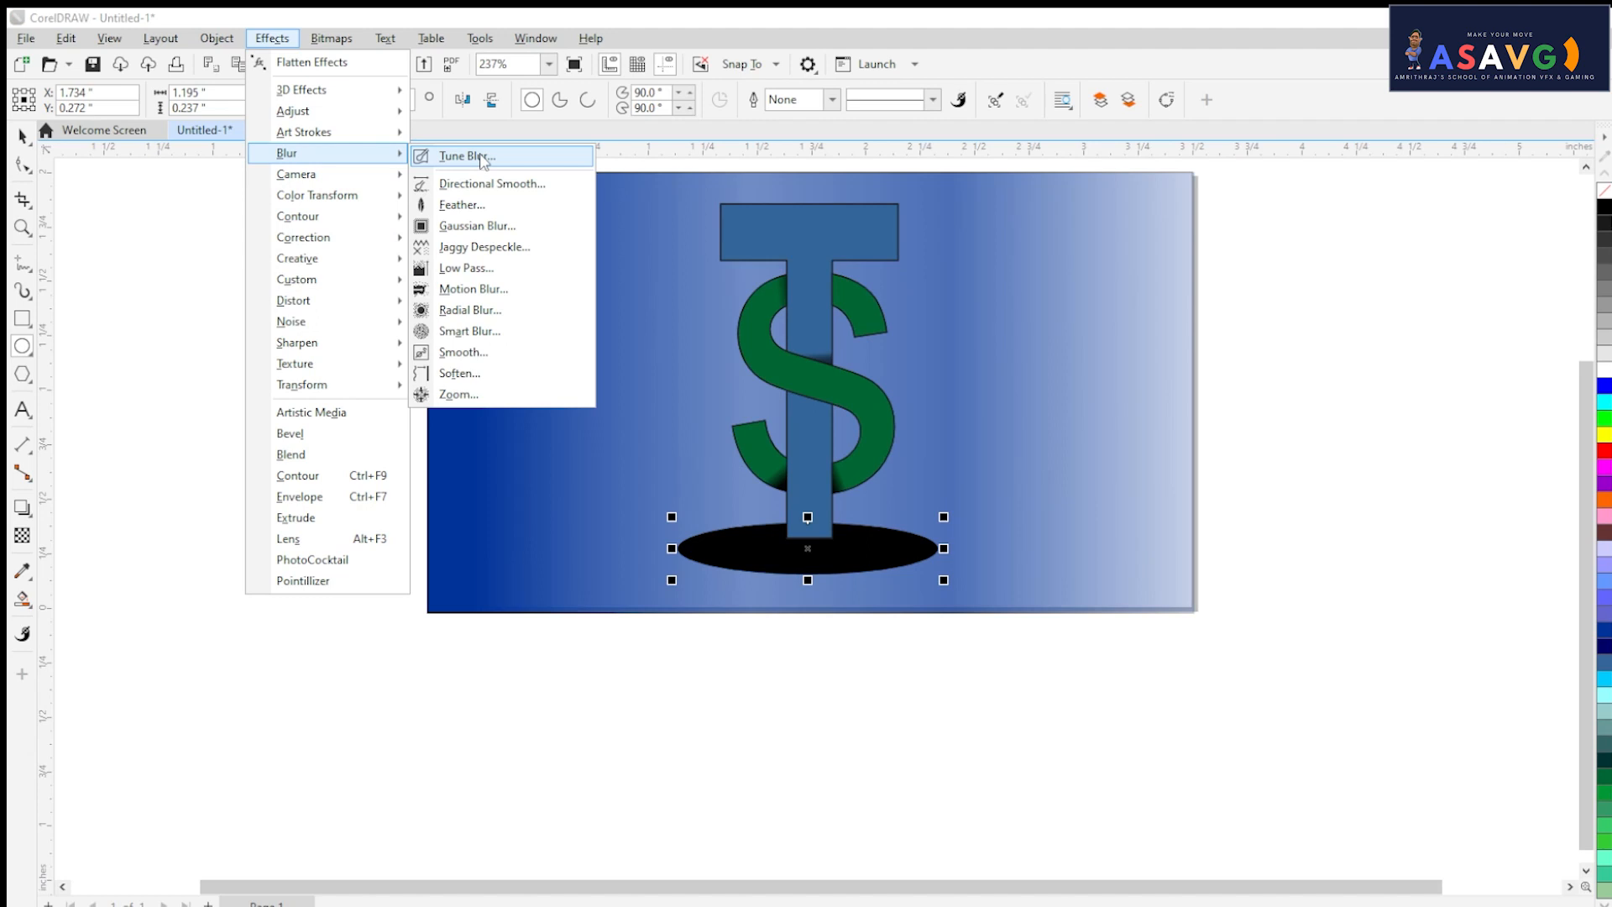
{"action": "left_click", "coordinate": [491, 241]}
{"action": "left_click_drag", "start_coordinate": [785, 414], "coordinate": [1213, 379]}
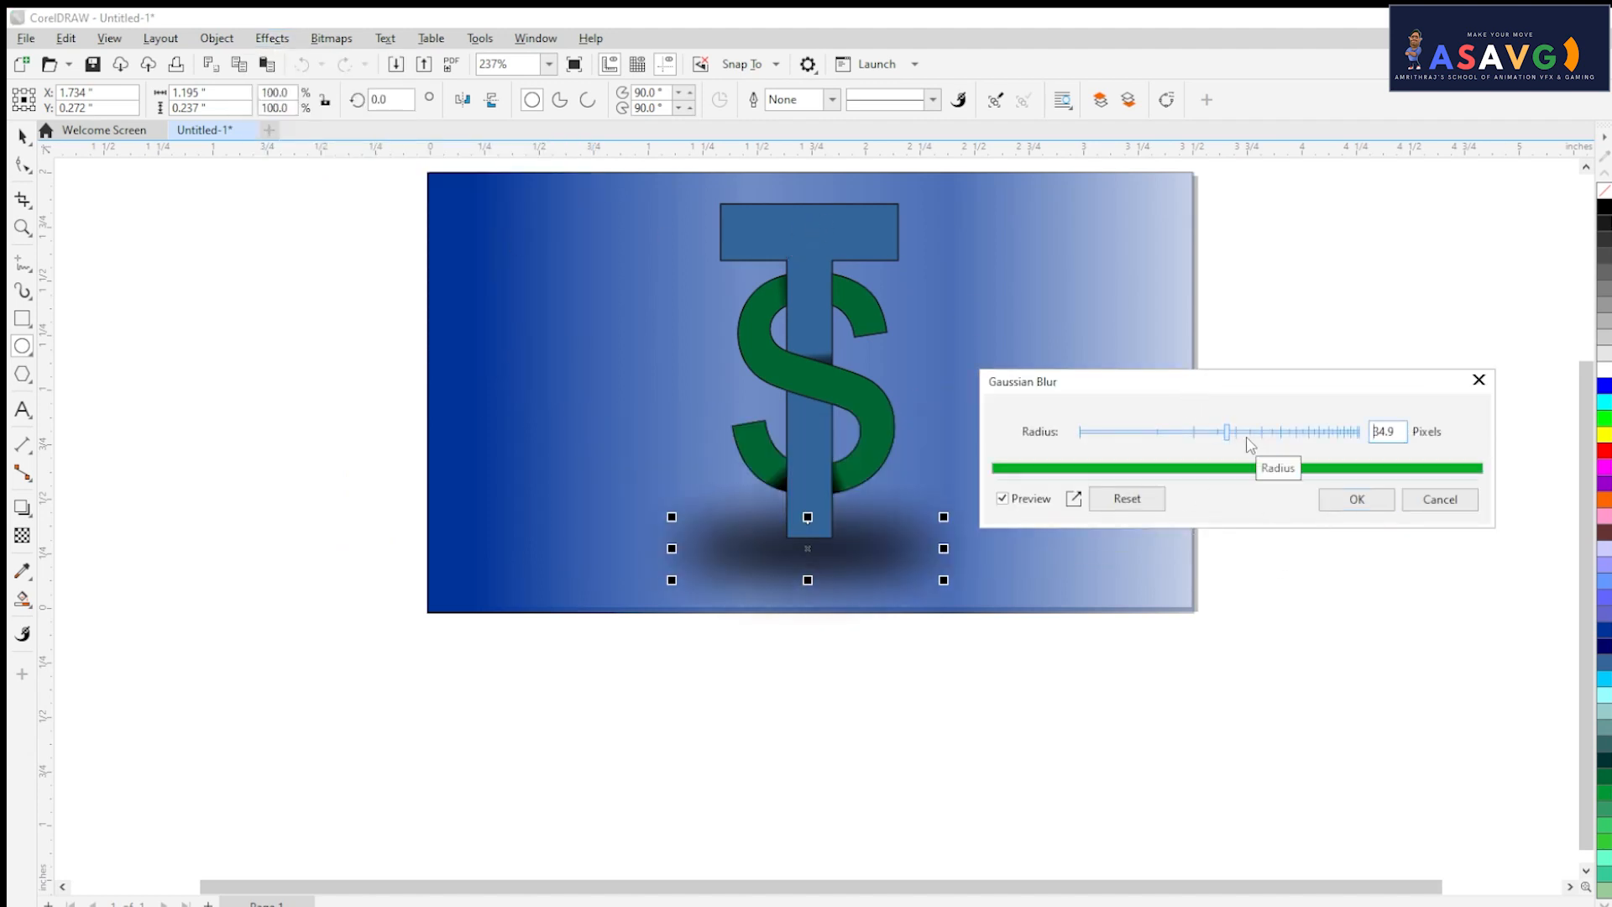
{"action": "left_click", "coordinate": [1356, 499]}
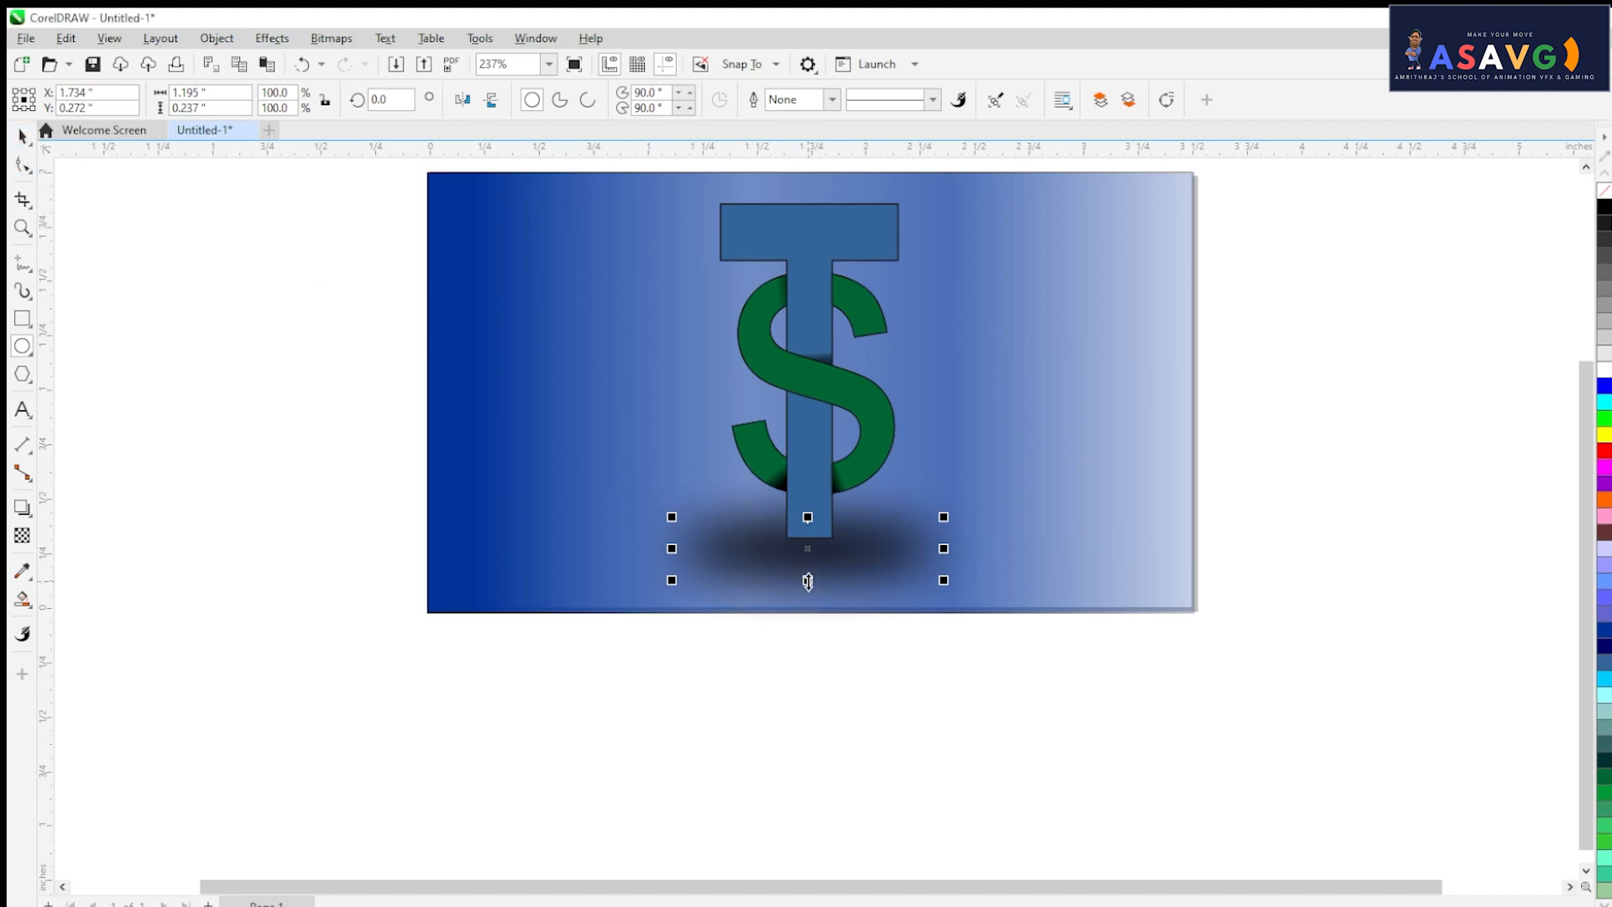
{"action": "left_click_drag", "start_coordinate": [807, 581], "coordinate": [810, 577]}
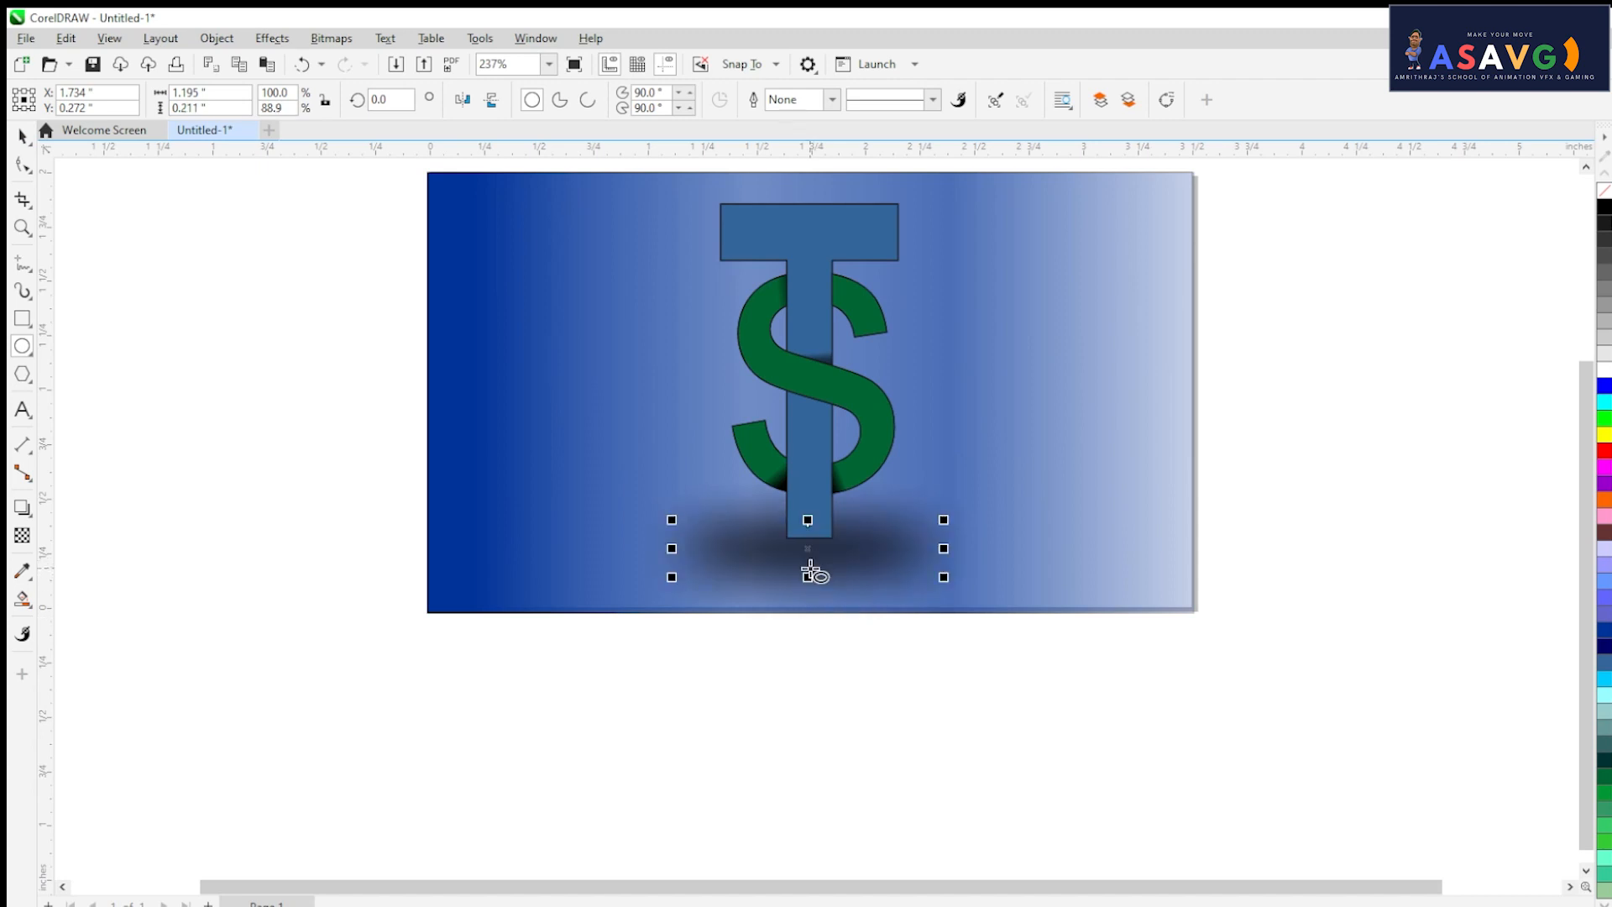
- Apply a linear transparency to the blurred ellipse, fading it out horizontally from its left part past its right edge
{"action": "scroll", "coordinate": [727, 622], "scroll_direction": "up", "scroll_amount": 1}
{"action": "scroll", "coordinate": [745, 708], "scroll_direction": "down", "scroll_amount": 2}
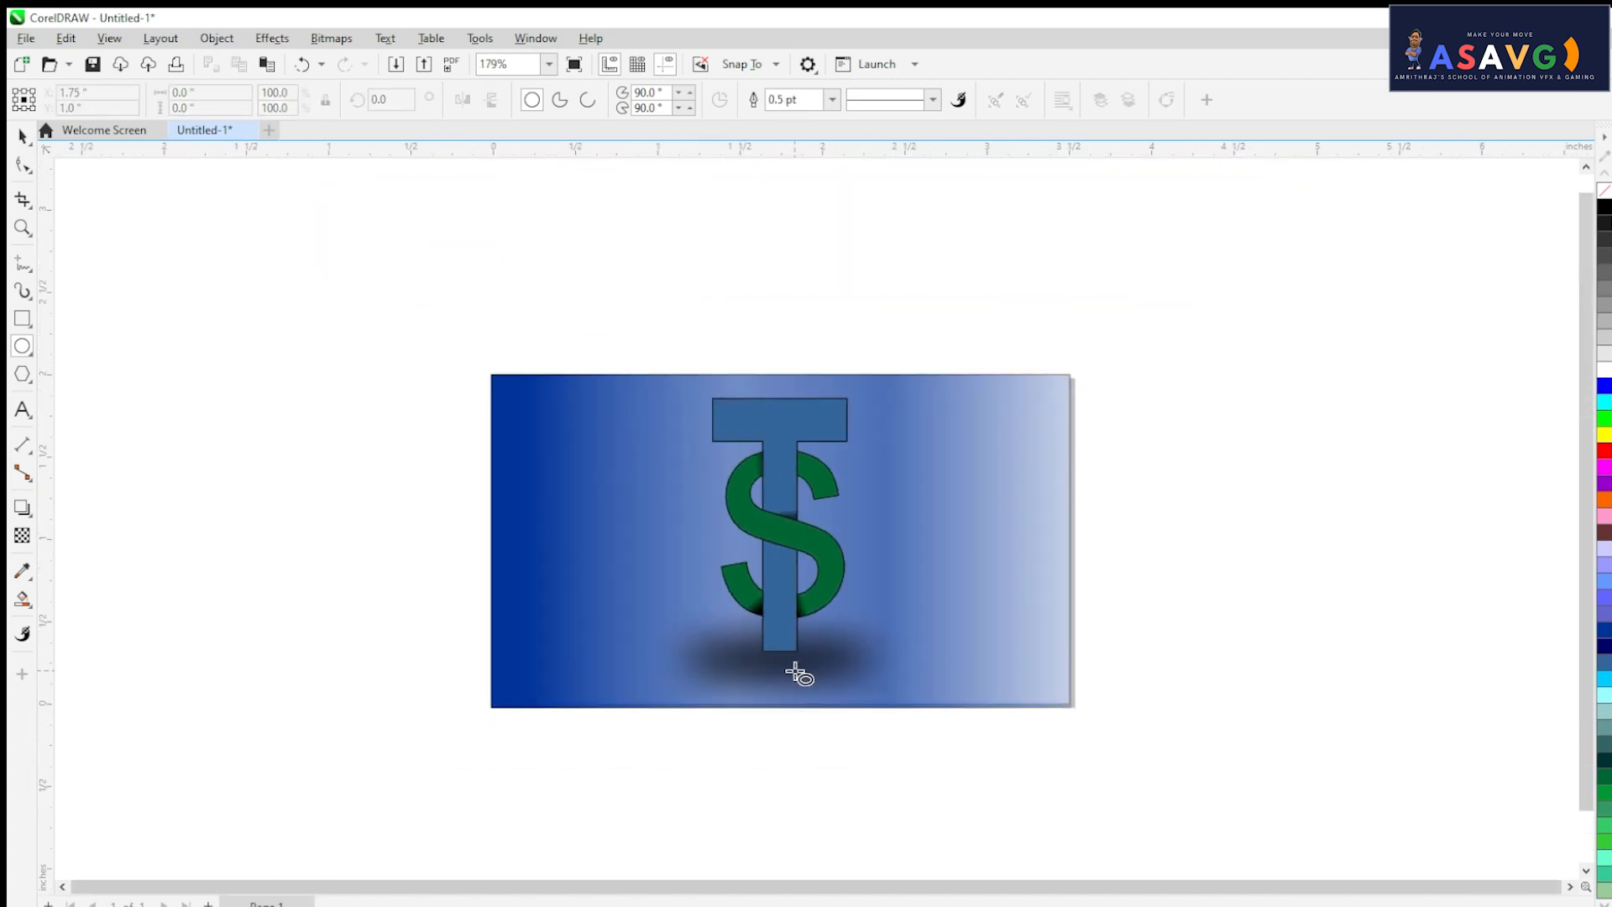
{"action": "left_click", "coordinate": [23, 135]}
{"action": "left_click", "coordinate": [1039, 730]}
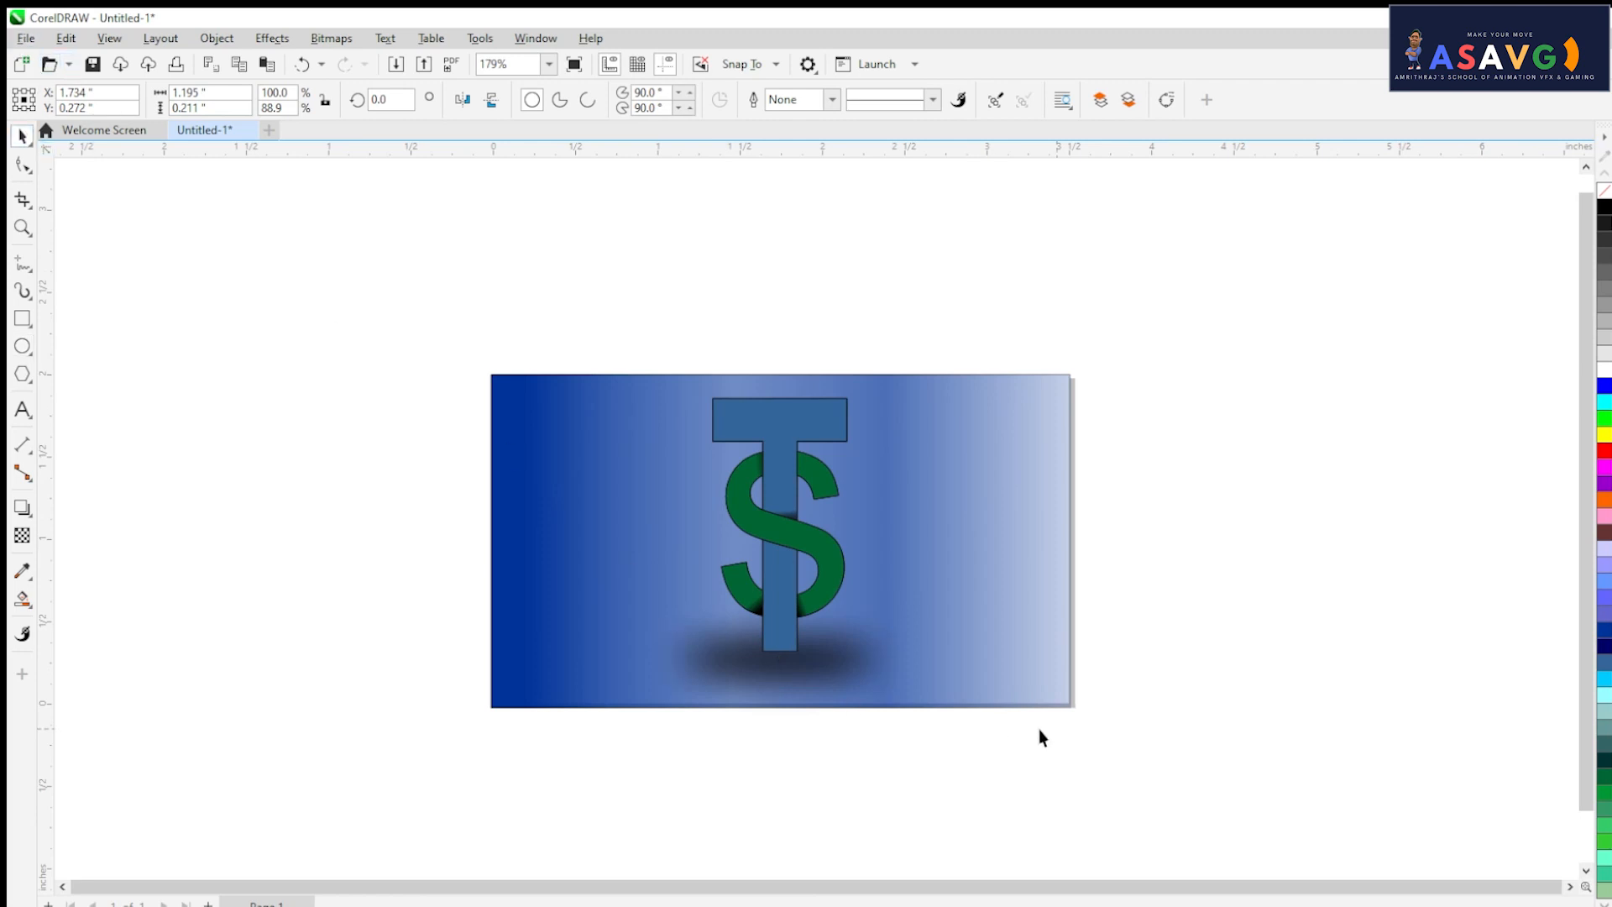
{"action": "left_click", "coordinate": [827, 672]}
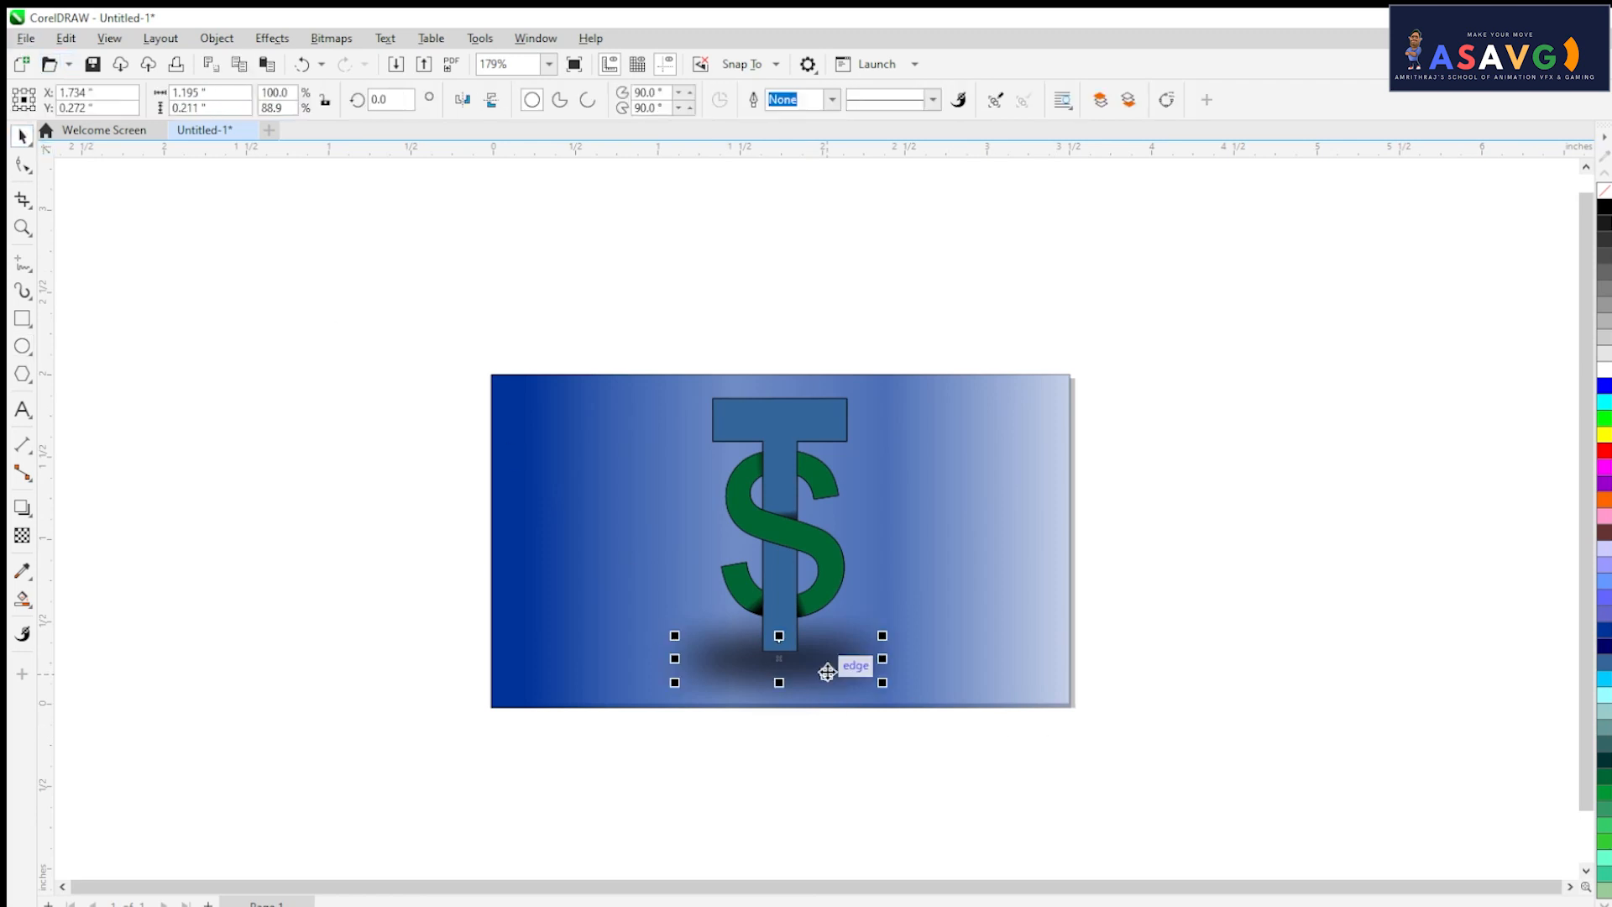
{"action": "left_click", "coordinate": [22, 535]}
{"action": "left_click_drag", "start_coordinate": [721, 661], "coordinate": [935, 659]}
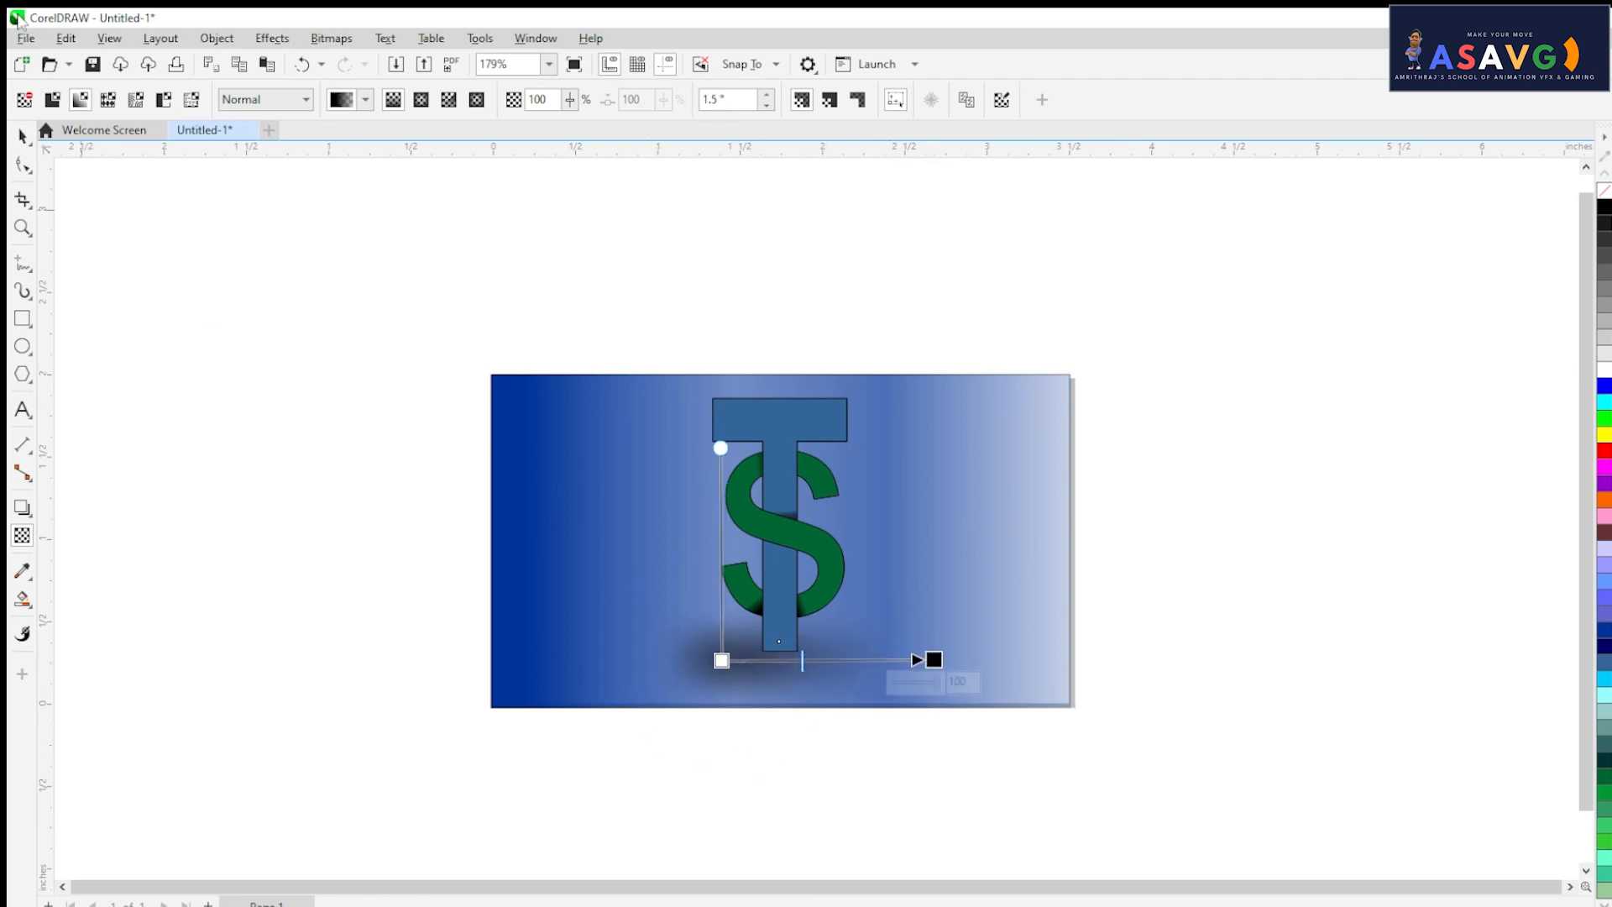
{"action": "left_click", "coordinate": [22, 136]}
{"action": "left_click", "coordinate": [154, 208]}
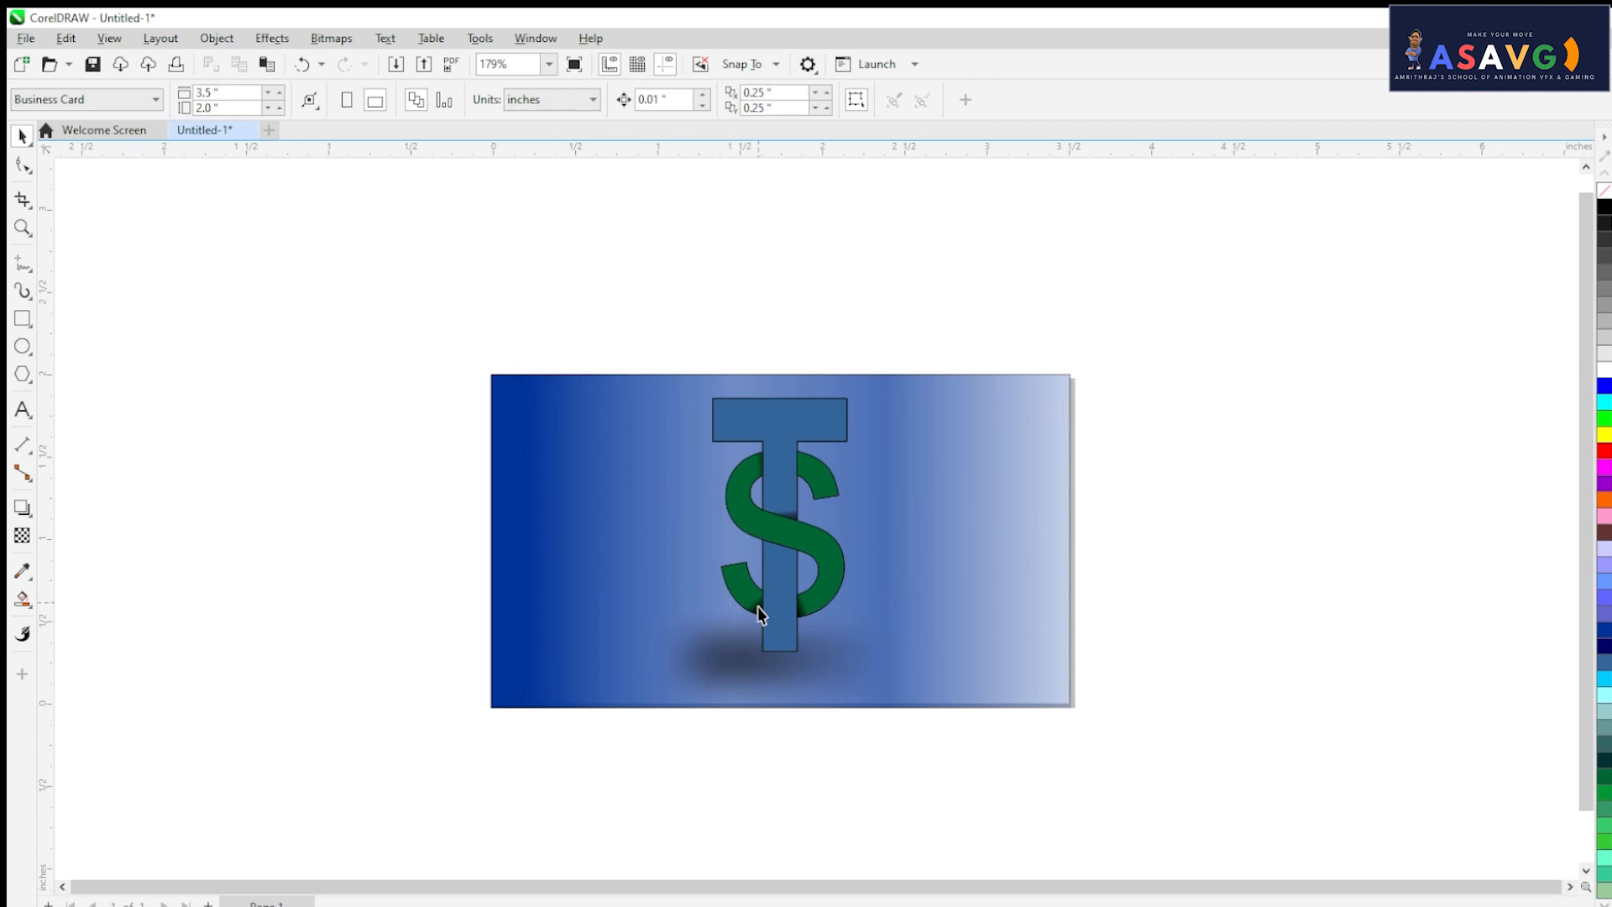
- Move the blurred ground shadow slightly up and to the right, to about X 1.78 and Y 0.36 inches
{"action": "left_click", "coordinate": [743, 673]}
{"action": "scroll", "coordinate": [752, 669], "scroll_direction": "up", "scroll_amount": 1}
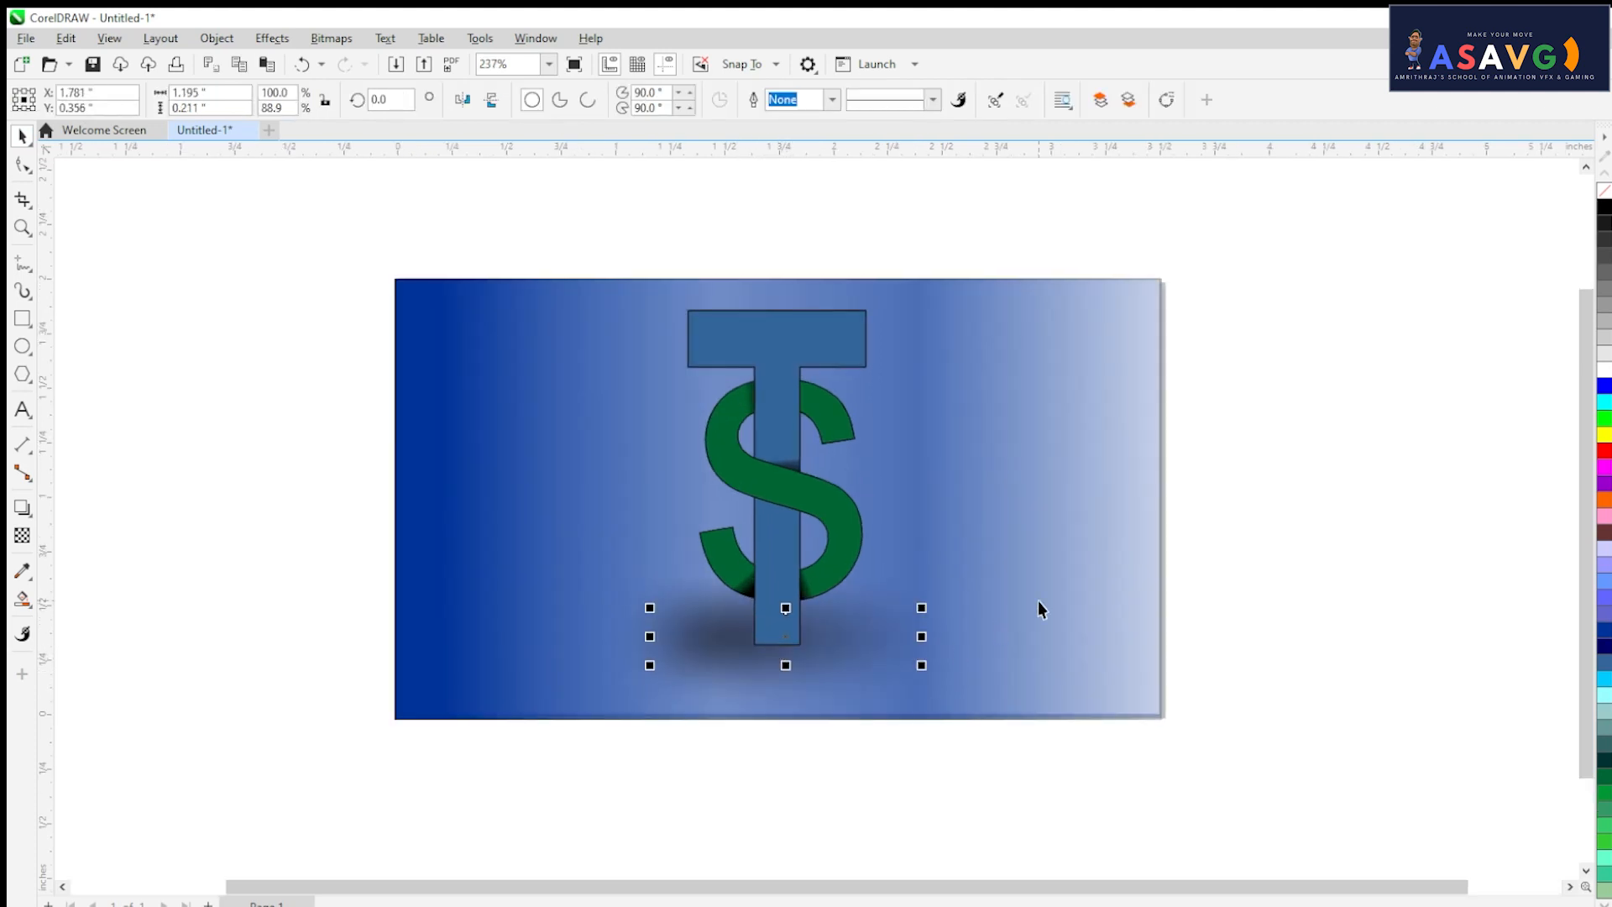
{"action": "left_click", "coordinate": [1266, 580]}
{"action": "scroll", "coordinate": [991, 558], "scroll_direction": "down", "scroll_amount": 1}
- Add a black Multiply drop shadow to the TS logo group, cast horizontally to the right of the letters
{"action": "left_click", "coordinate": [848, 486]}
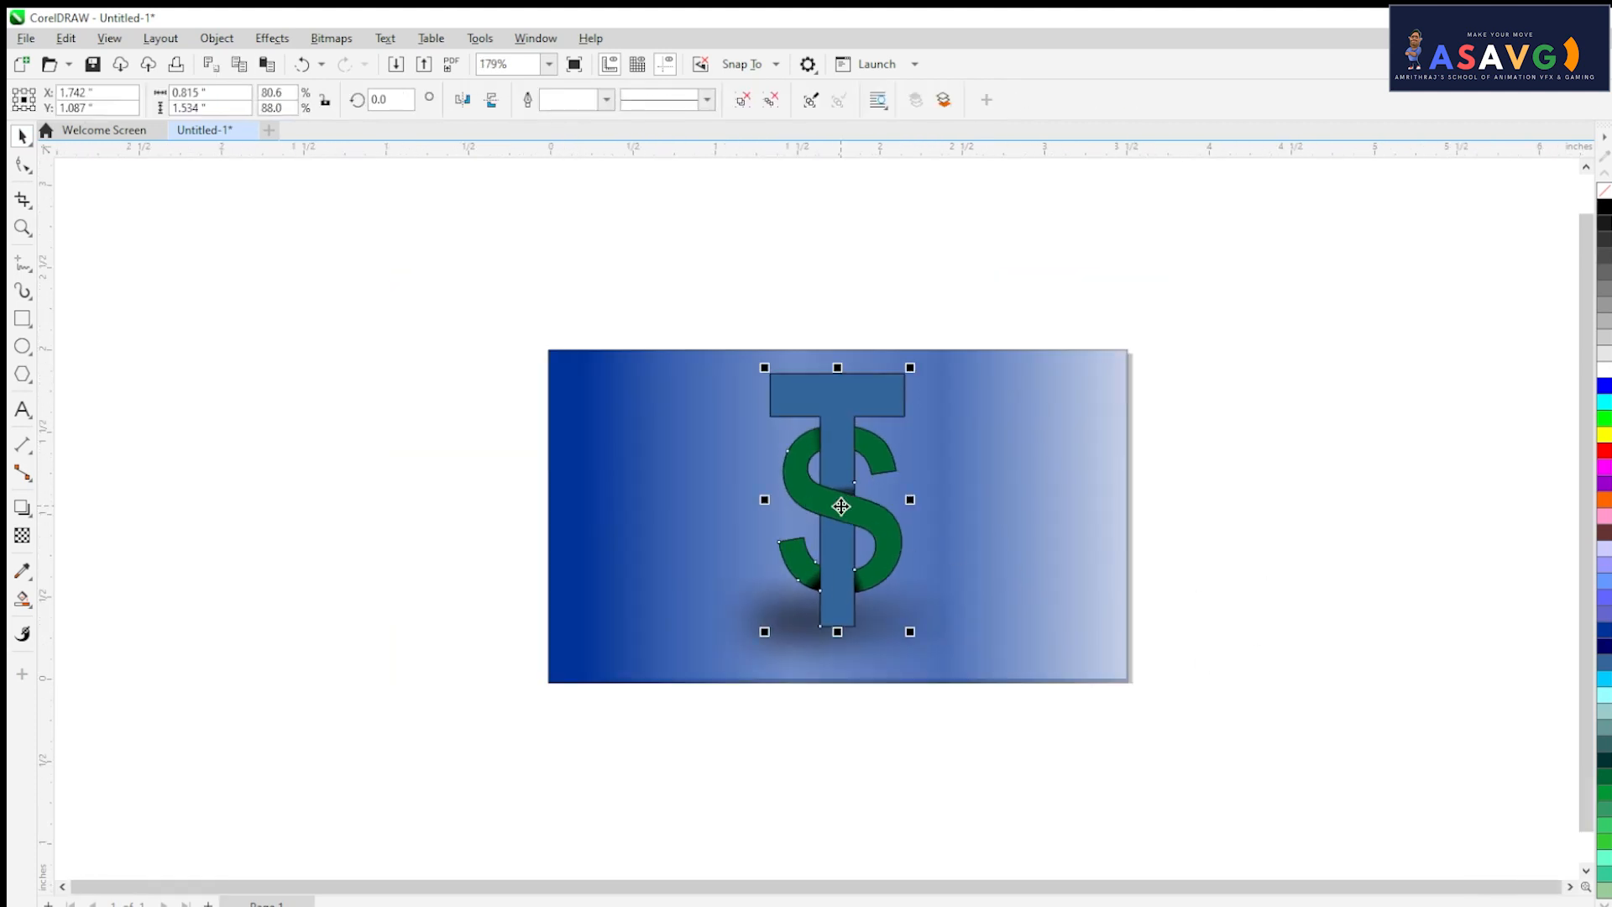
{"action": "scroll", "coordinate": [840, 506], "scroll_direction": "up", "scroll_amount": 2}
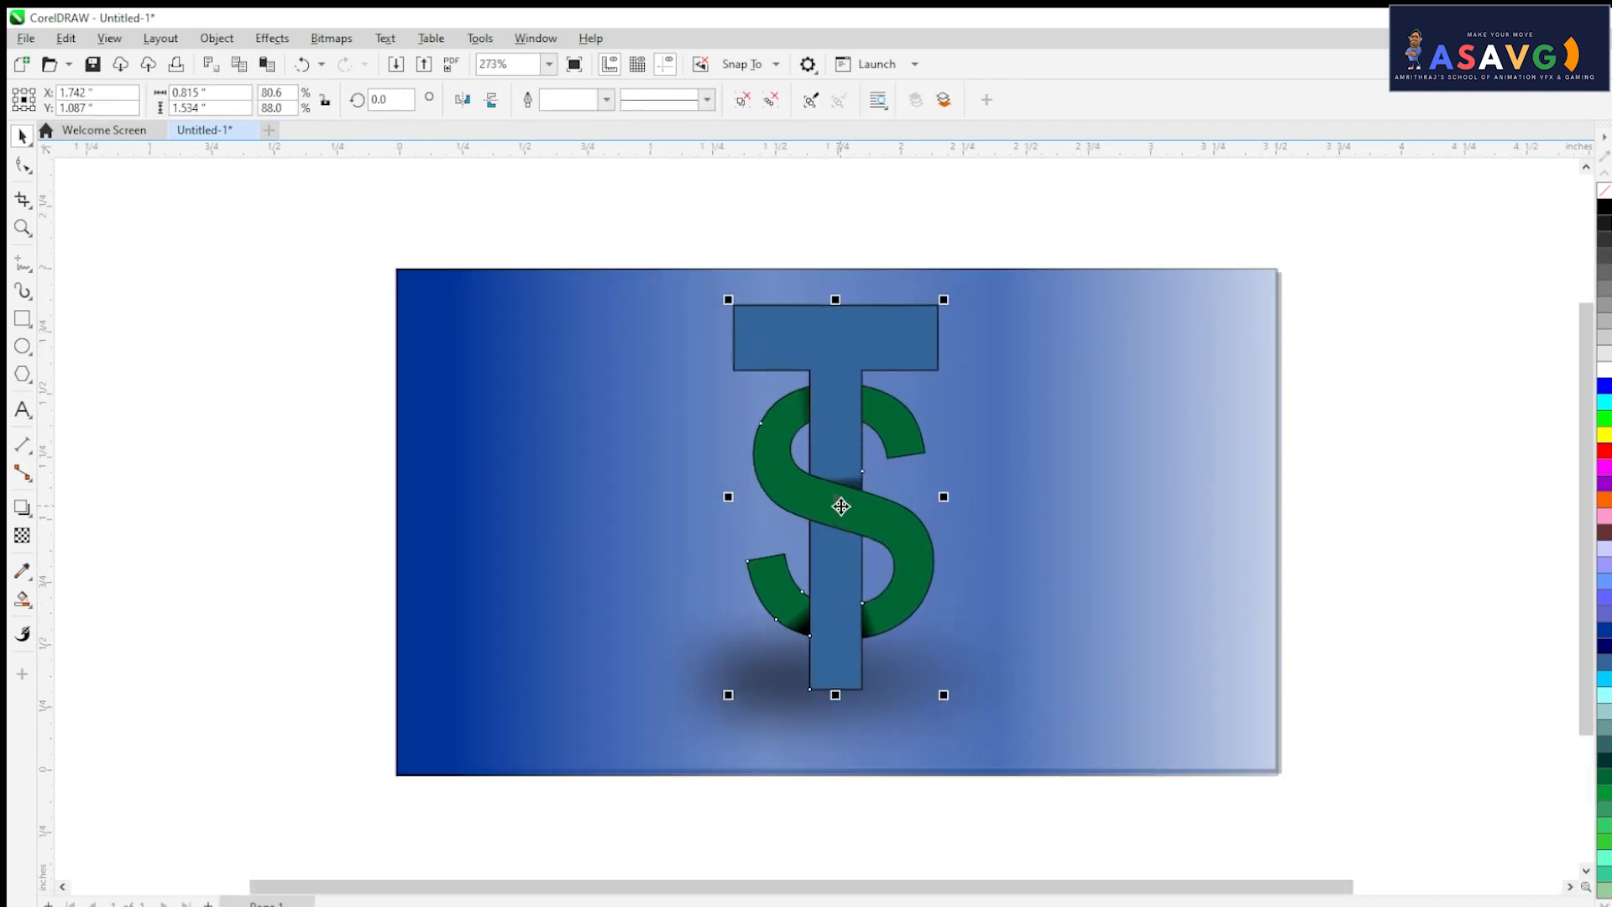
{"action": "left_click", "coordinate": [22, 509]}
{"action": "left_click", "coordinate": [75, 509]}
{"action": "left_click_drag", "start_coordinate": [733, 496], "coordinate": [1032, 498]}
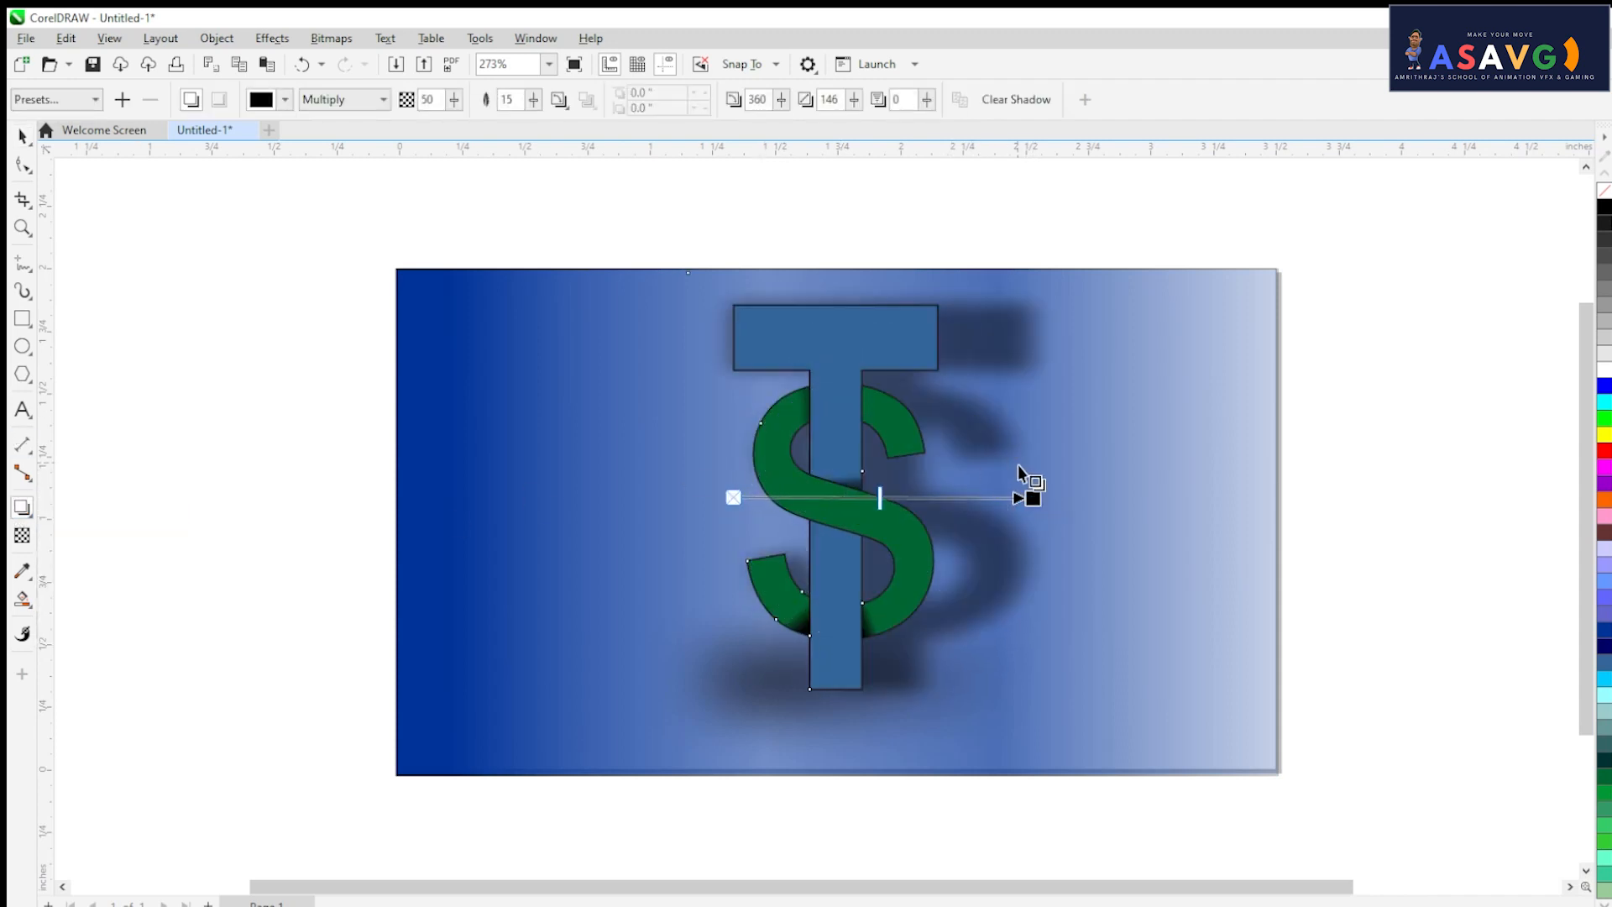
- Shorten the logo's drop shadow to a length of 102 so it sits close behind the letters, and increase its opacity
{"action": "scroll", "coordinate": [1024, 485], "scroll_direction": "up", "scroll_amount": 1}
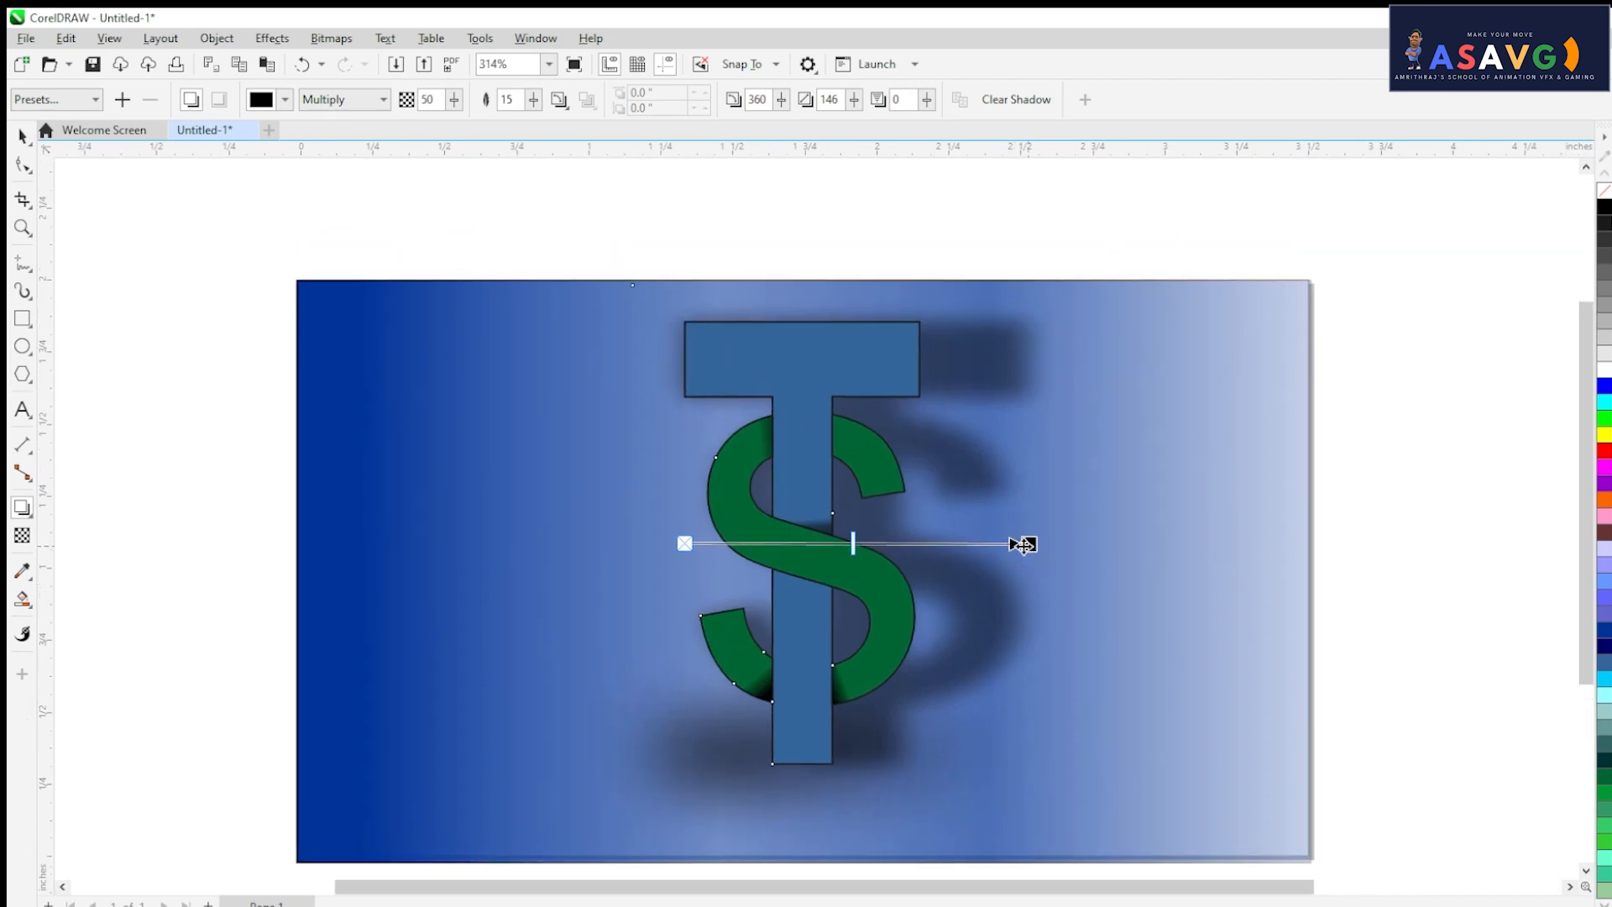
{"action": "left_click_drag", "start_coordinate": [1023, 546], "coordinate": [921, 544]}
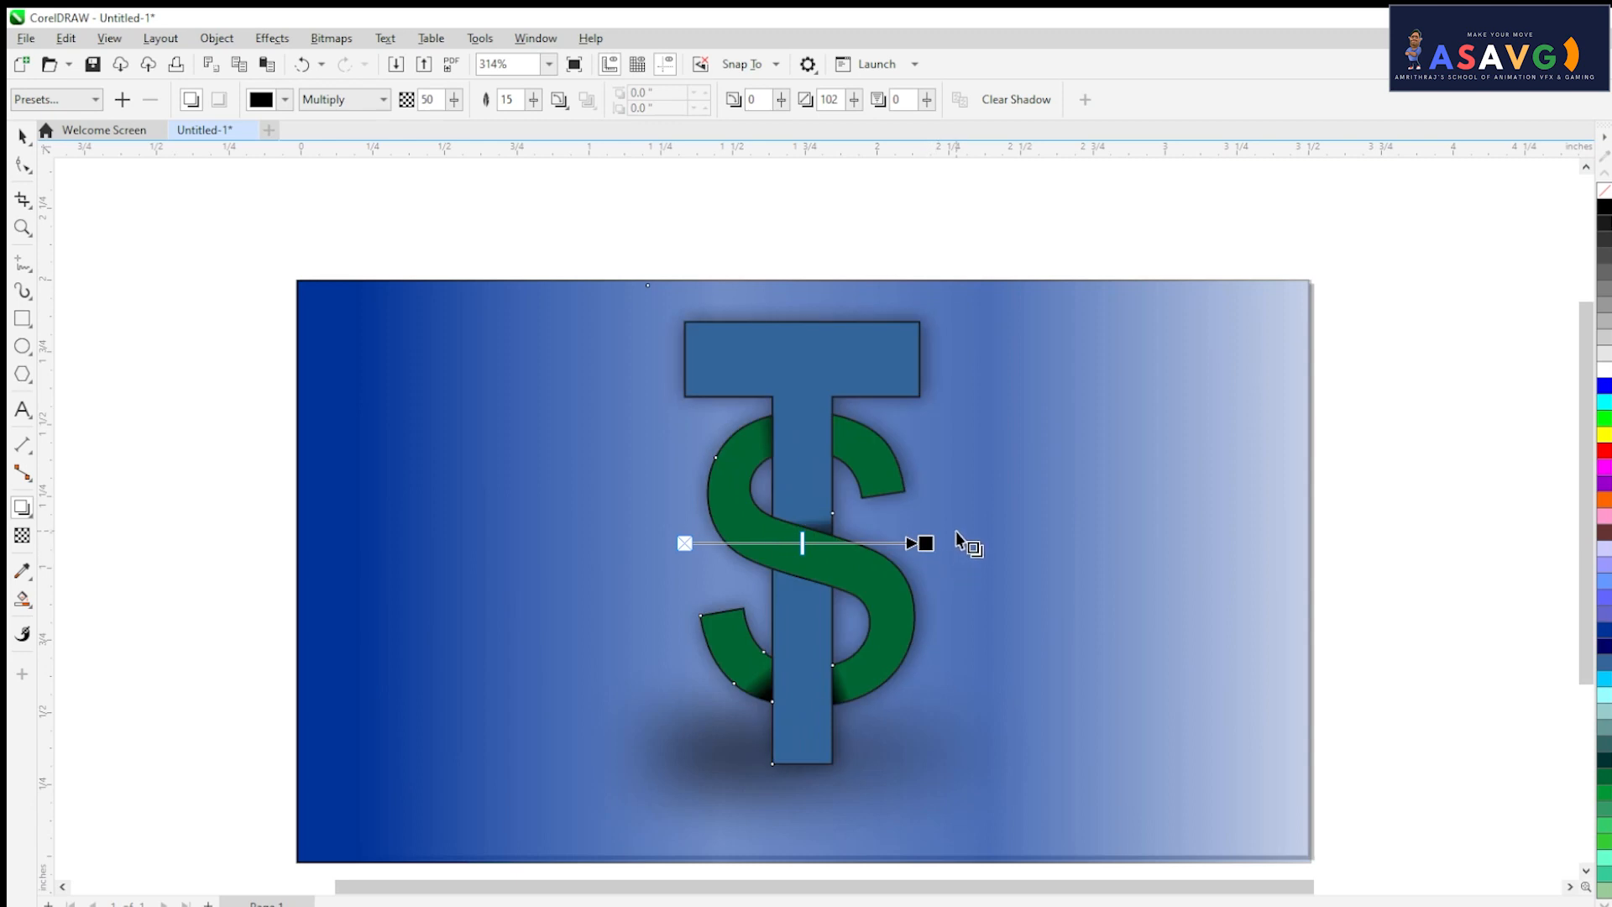
{"action": "scroll", "coordinate": [956, 529], "scroll_direction": "down", "scroll_amount": 1}
{"action": "left_click_drag", "start_coordinate": [822, 542], "coordinate": [862, 546]}
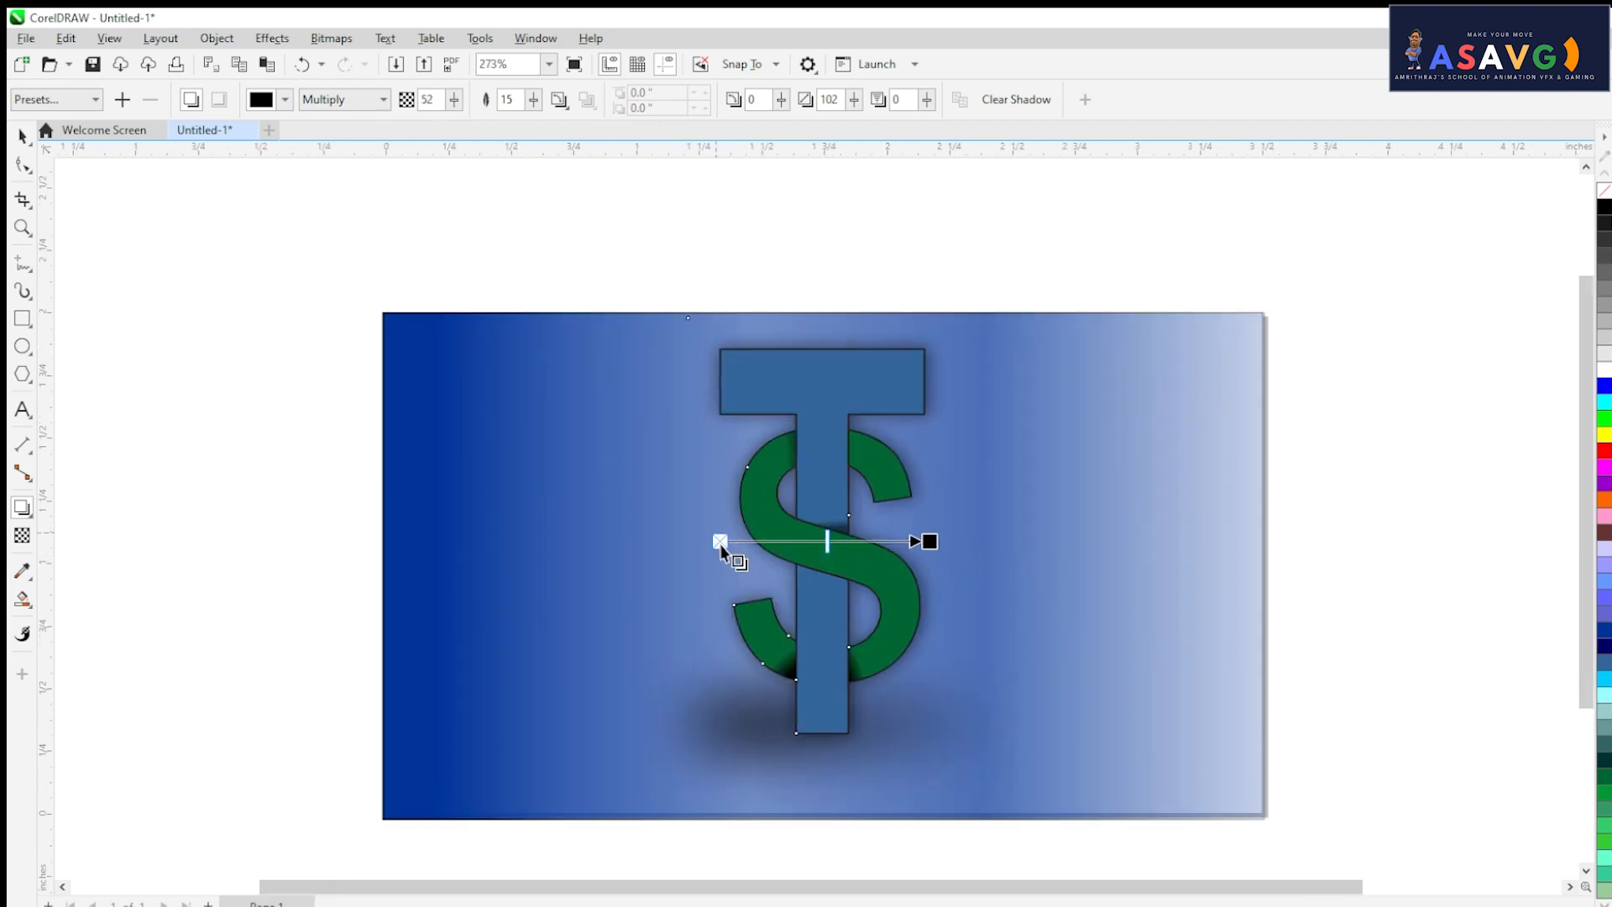
{"action": "left_click_drag", "start_coordinate": [850, 541], "coordinate": [886, 541]}
{"action": "left_click", "coordinate": [1182, 519]}
- Examine the finished logo with its drop shadow and ground shadow up close and in a full-screen preview
{"action": "scroll", "coordinate": [1182, 519], "scroll_direction": "down", "scroll_amount": 3}
{"action": "scroll", "coordinate": [1122, 539], "scroll_direction": "up", "scroll_amount": 2}
{"action": "left_click_drag", "start_coordinate": [1082, 531], "coordinate": [973, 476]}
{"action": "scroll", "coordinate": [947, 462], "scroll_direction": "up", "scroll_amount": 1}
{"action": "scroll", "coordinate": [923, 457], "scroll_direction": "up", "scroll_amount": 1}
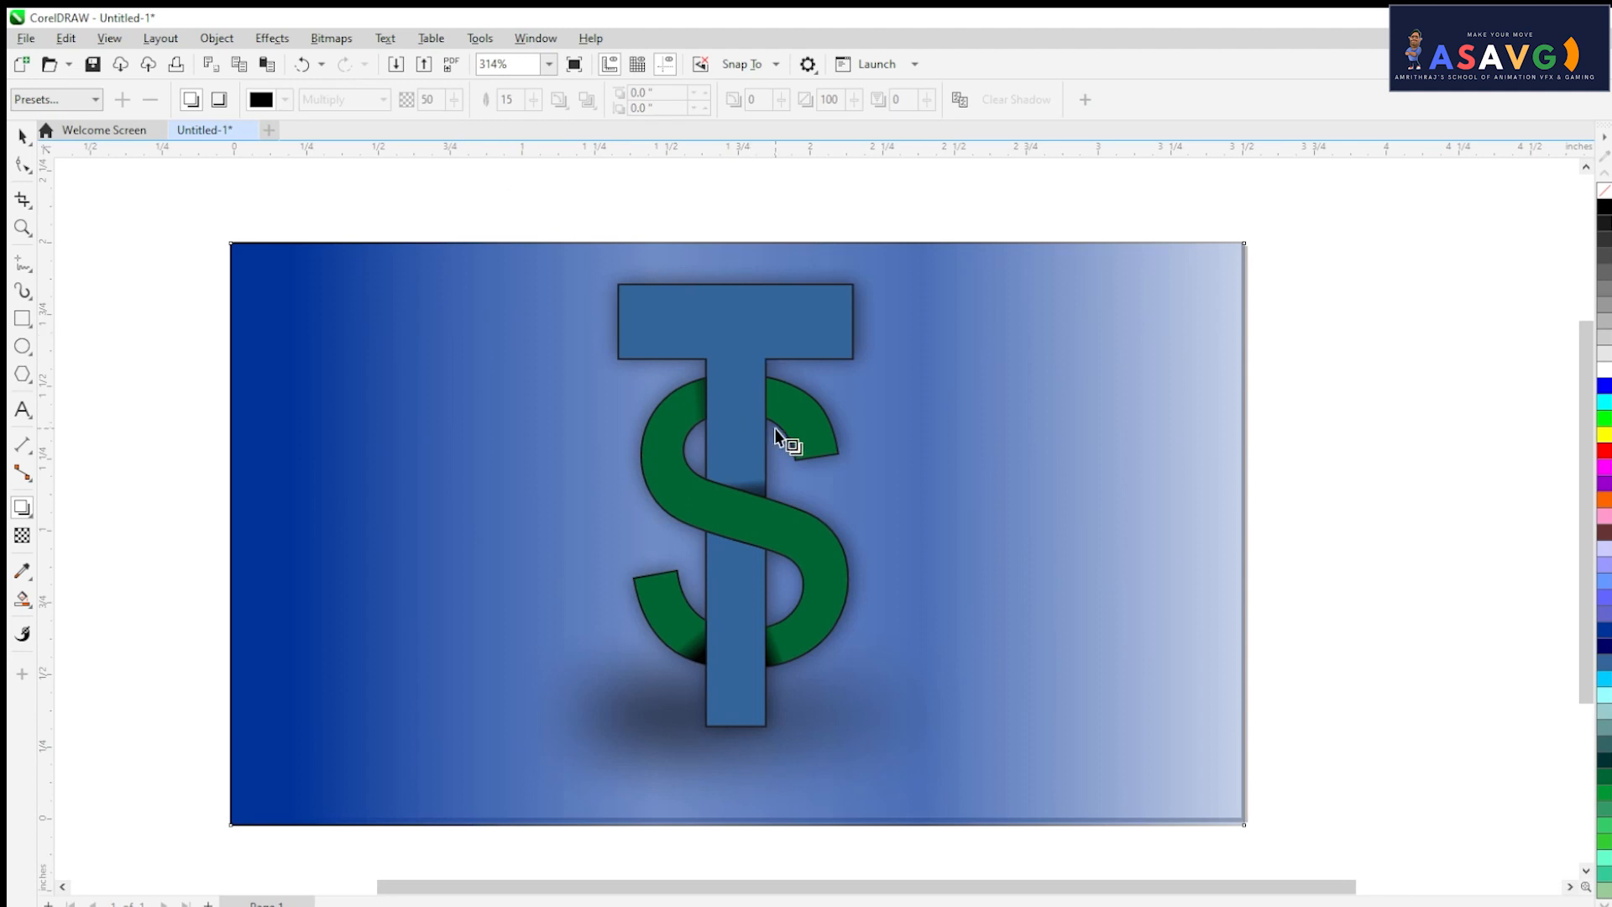
{"action": "left_click_drag", "start_coordinate": [802, 449], "coordinate": [805, 466]}
{"action": "scroll", "coordinate": [874, 467], "scroll_direction": "up", "scroll_amount": 1}
{"action": "key", "text": "F9"}
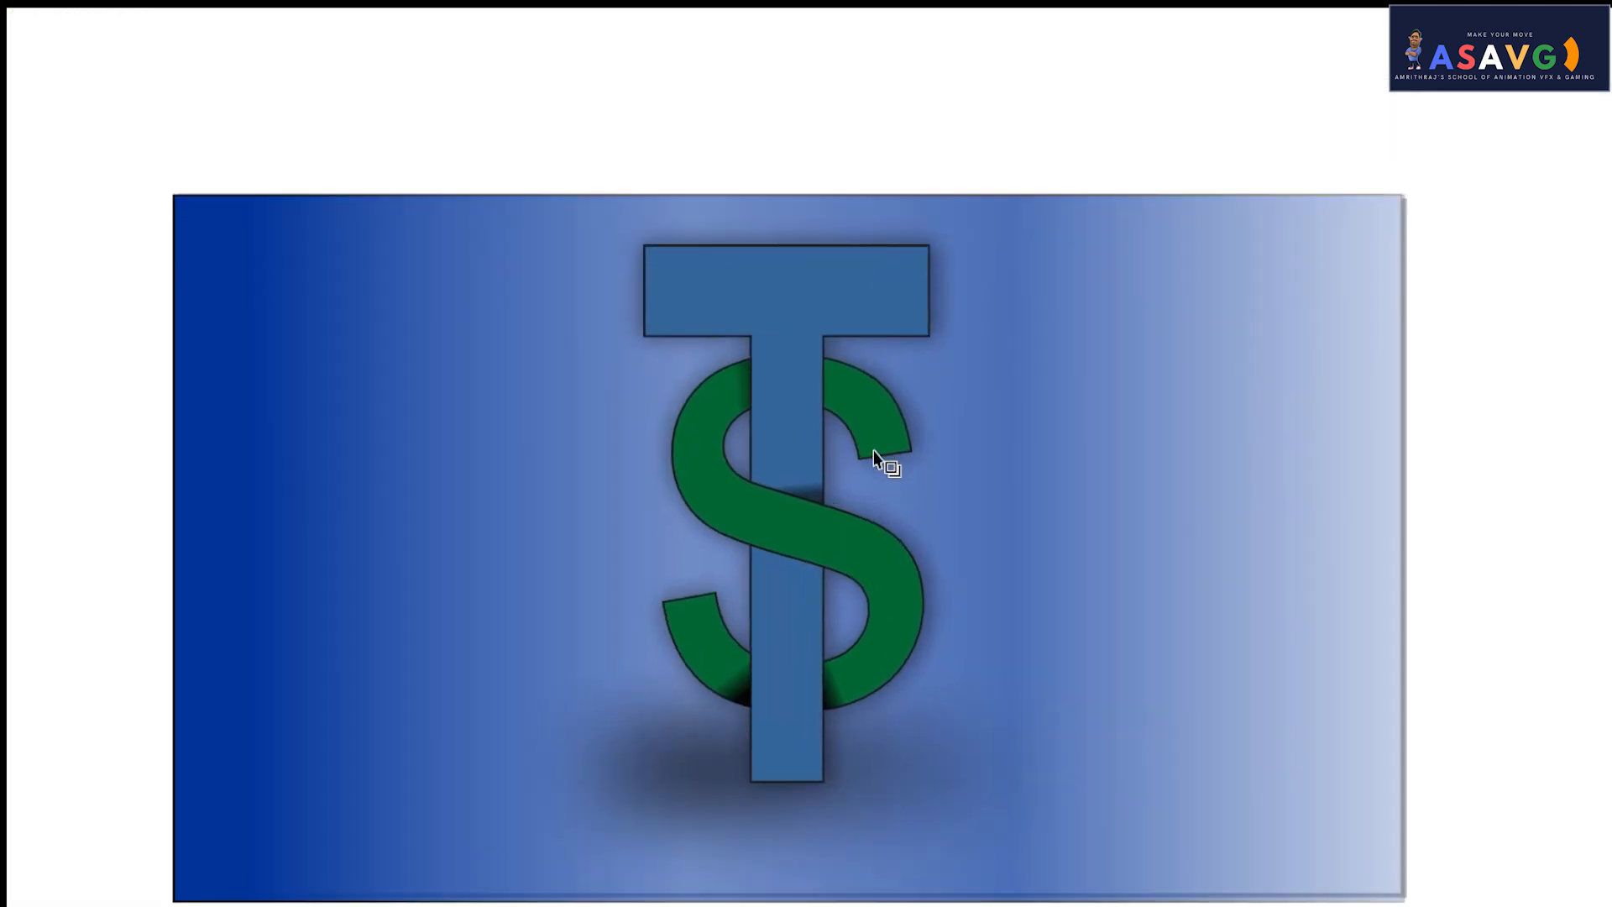